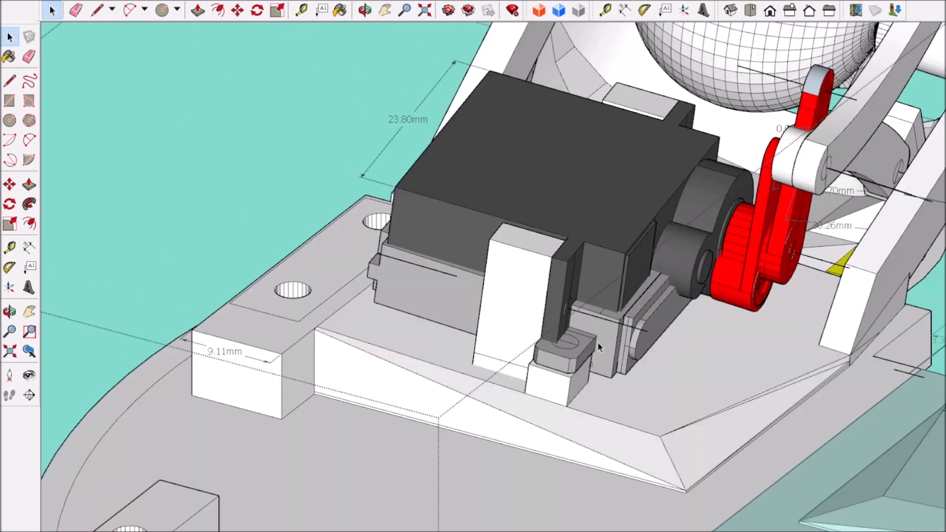
Step: Delete the servo from its mount and draw the edges of a strip between the two mounting posts
click(597, 342)
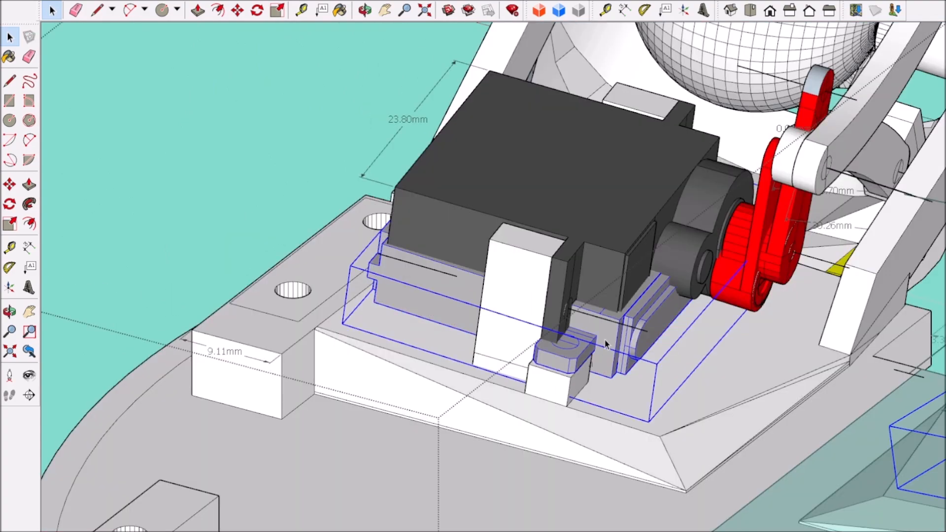
key(Delete)
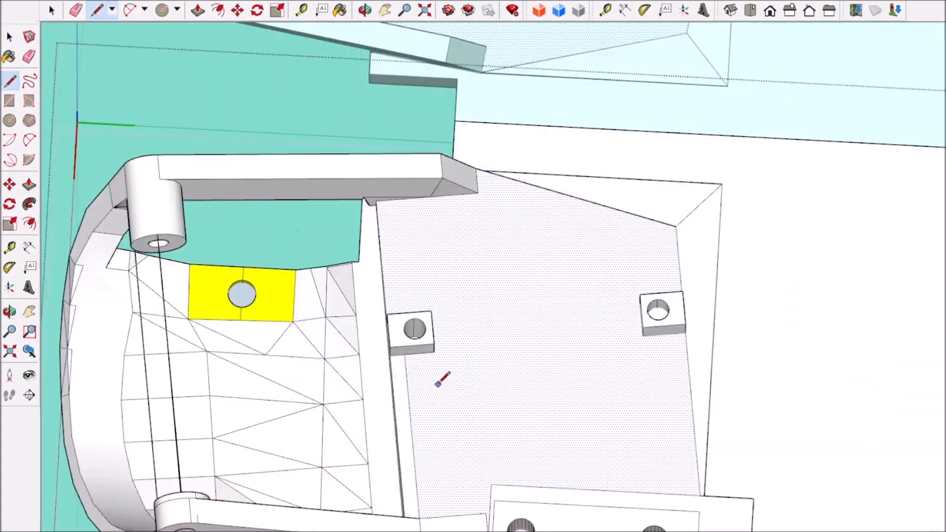
click(685, 368)
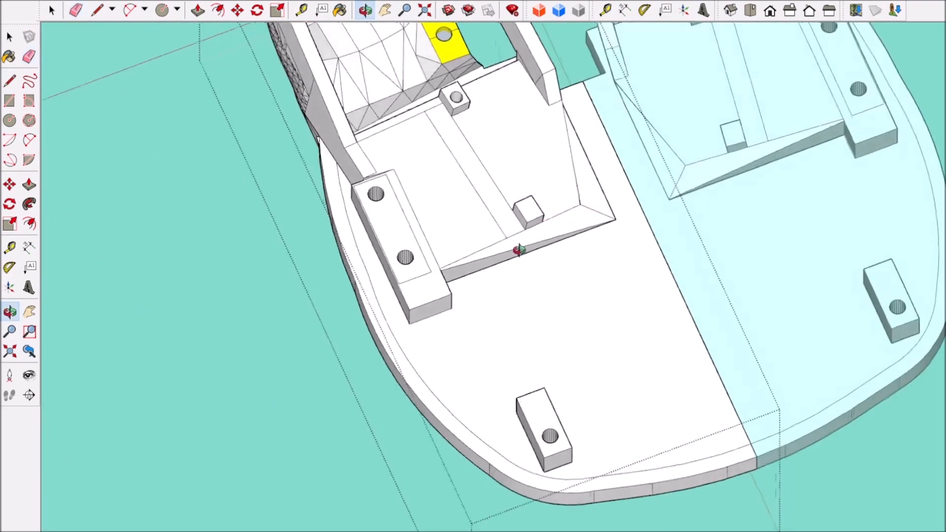
Step: Erase the front mounting post and the remnants of its screw hole from the base
key(space)
click(75, 9)
scroll(462, 42, up, 5)
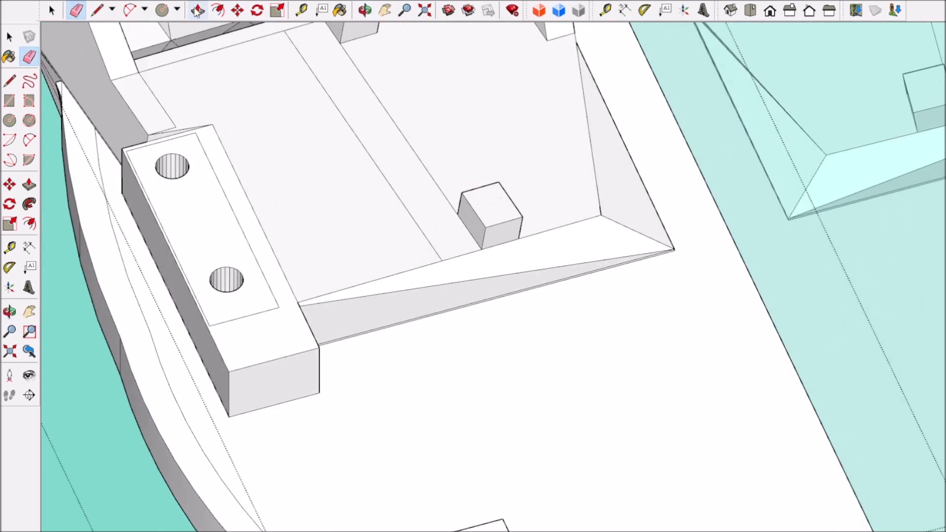
key(p)
drag(480, 212, 460, 222)
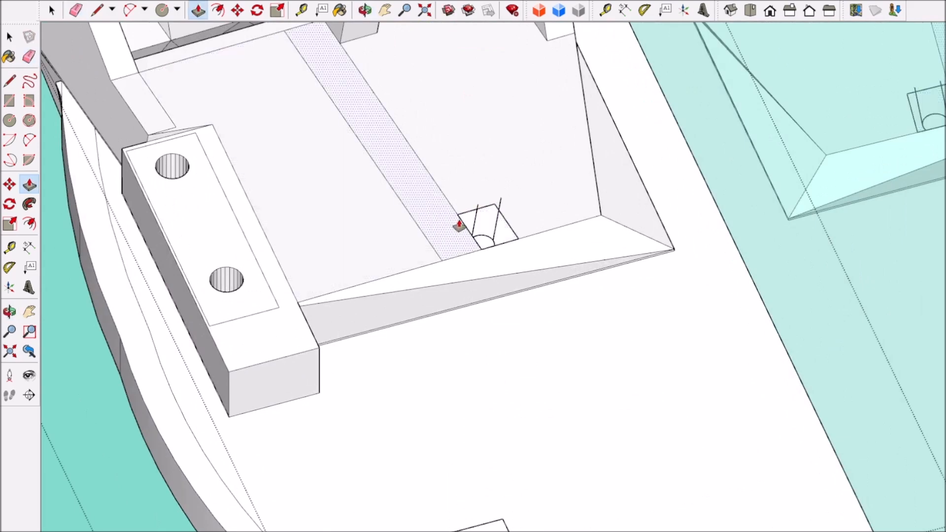
scroll(468, 232, up, 3)
scroll(480, 244, up, 3)
middle_drag(480, 244, 463, 256)
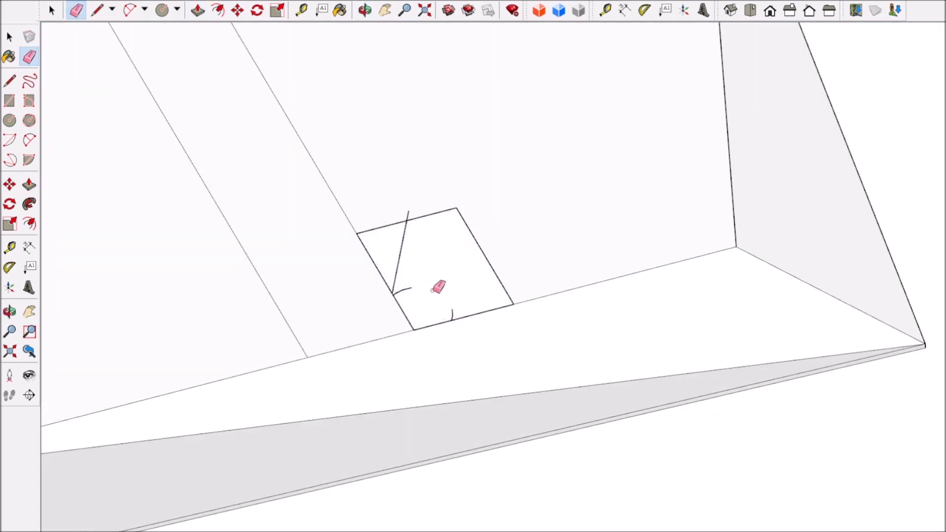
Step: Redraw the rear edge of the front post's footprint to close the surface
key(l)
click(357, 232)
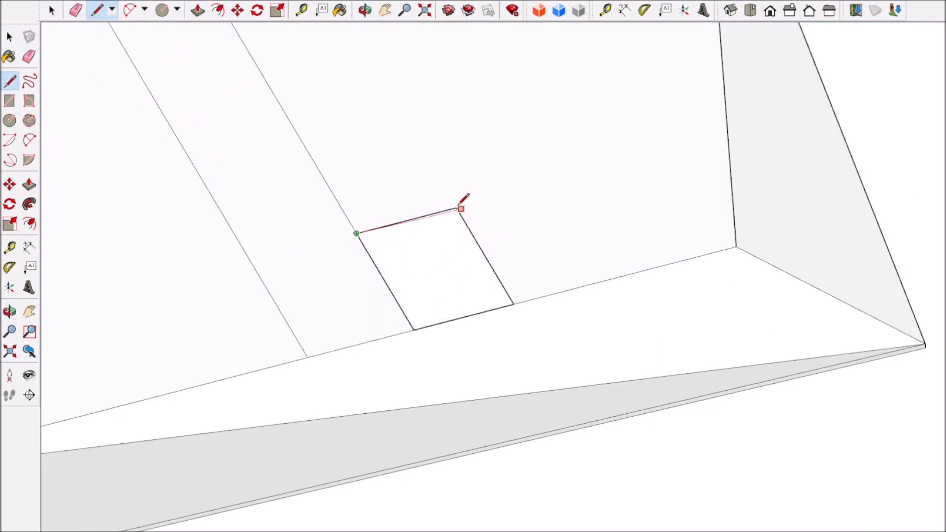
scroll(460, 203, down, 5)
Step: Erase the rear mounting post with its hole and retrace its footprint on the base
scroll(369, 240, up, 5)
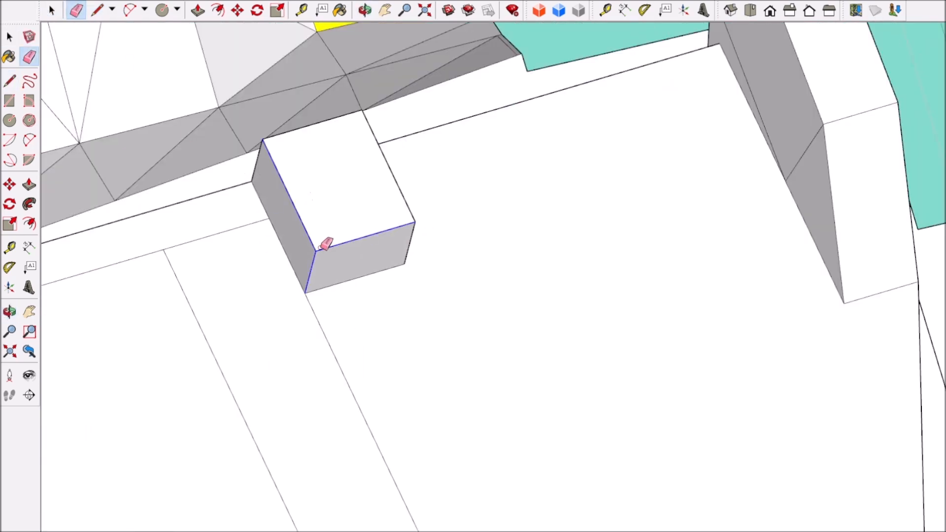
drag(326, 243, 349, 127)
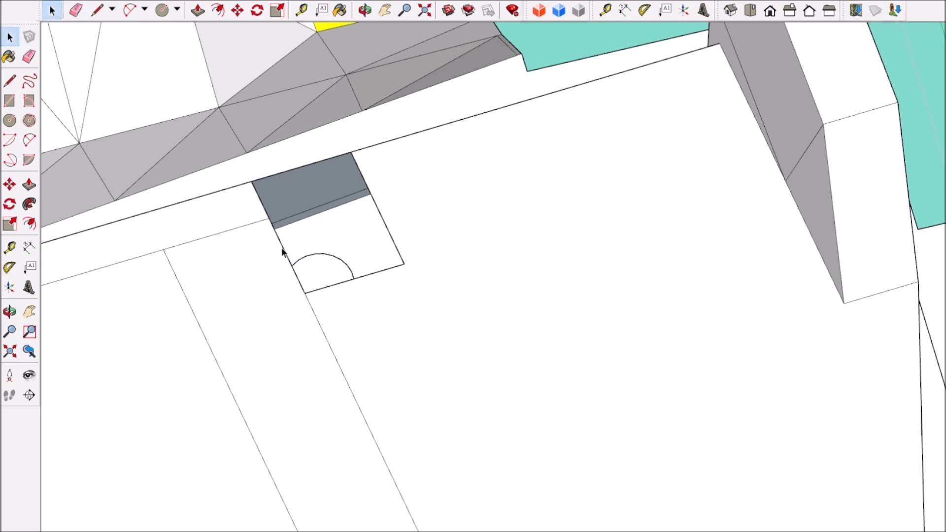
key(Delete)
scroll(314, 253, down, 3)
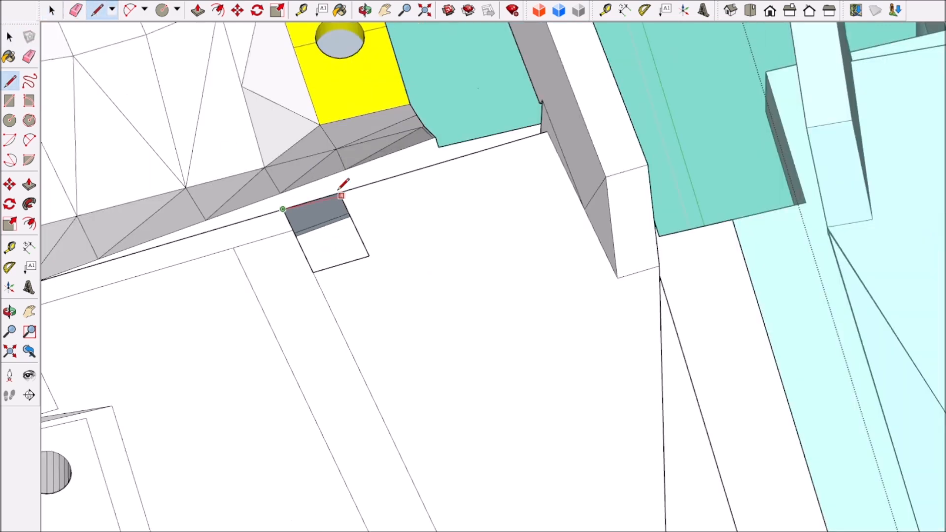
scroll(339, 188, up, 4)
click(441, 395)
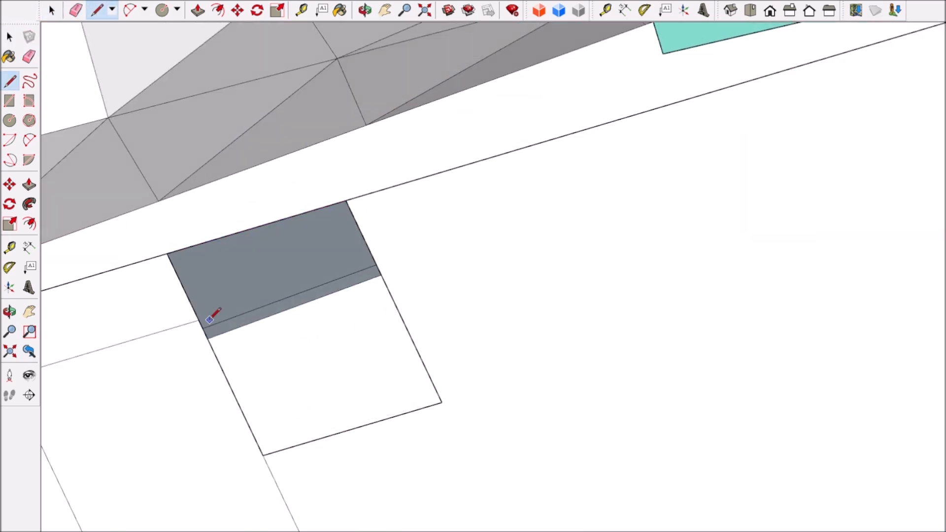
Step: Try to merge the post footprints into the recess face by erasing their outlines
scroll(380, 306, down, 8)
key(e)
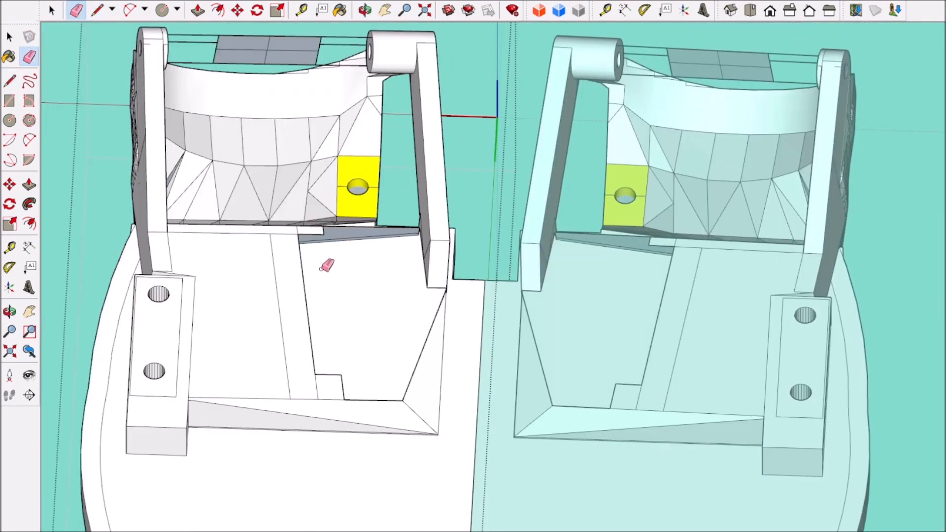
scroll(333, 213, up, 8)
scroll(340, 363, down, 8)
scroll(534, 294, up, 8)
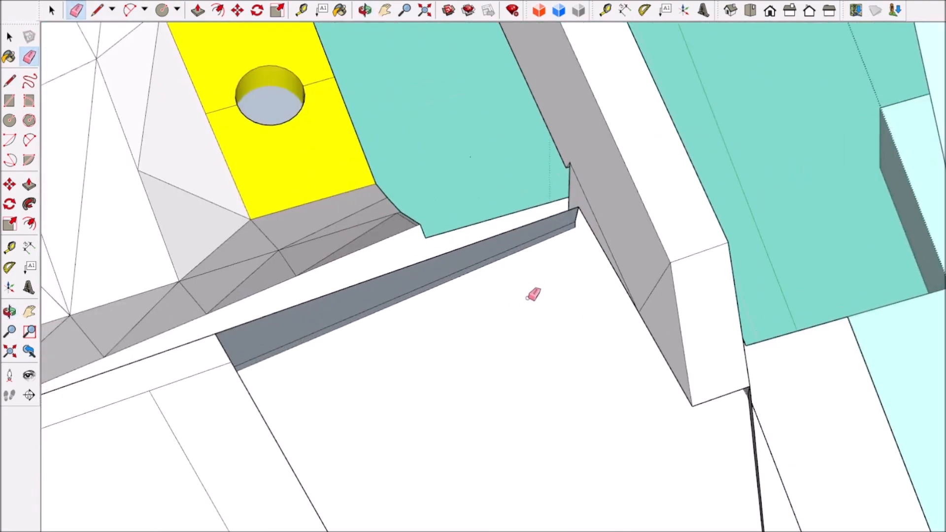
scroll(507, 313, down, 1)
Step: Try to close the gap at the recess's rear edge with new lines, and undo them
click(544, 255)
scroll(411, 315, up, 2)
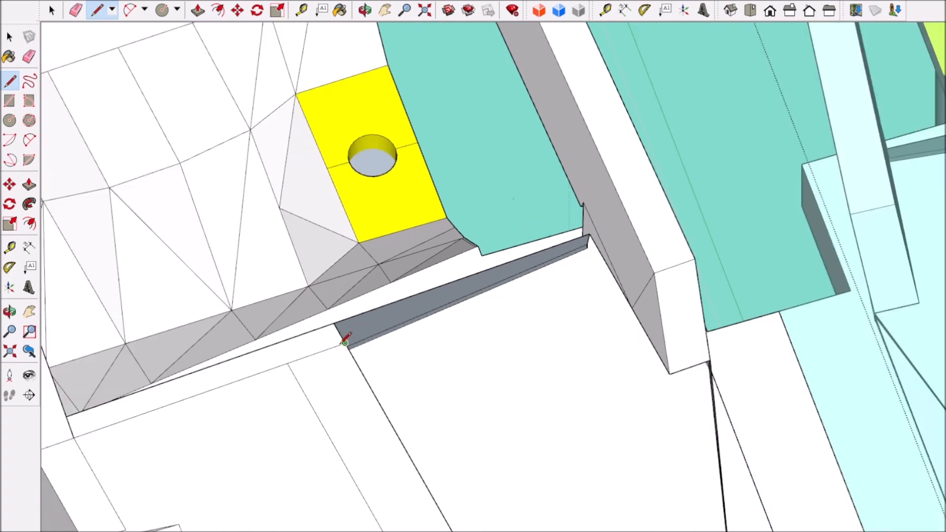
click(340, 346)
click(598, 252)
scroll(567, 321, down, 6)
scroll(599, 345, up, 4)
click(600, 346)
scroll(604, 404, down, 5)
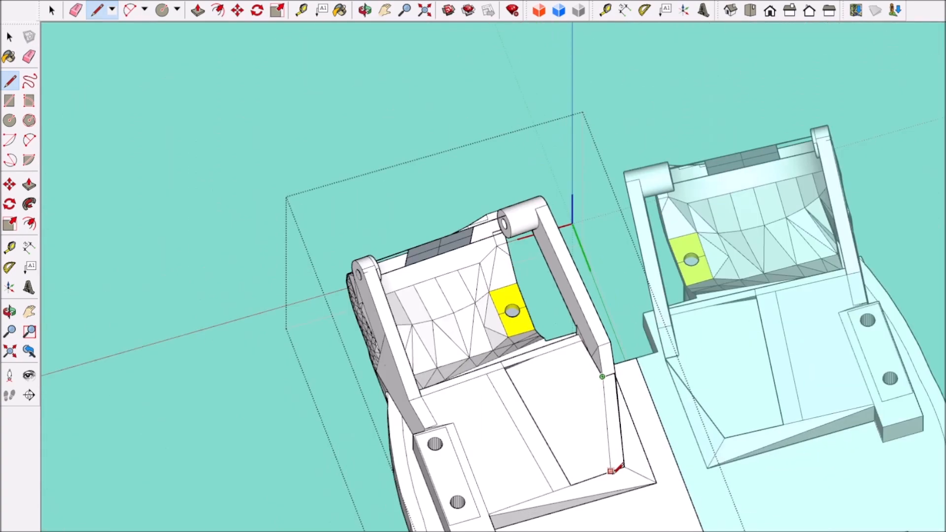
scroll(611, 470, up, 4)
key(ctrl+z)
key(ctrl+z)
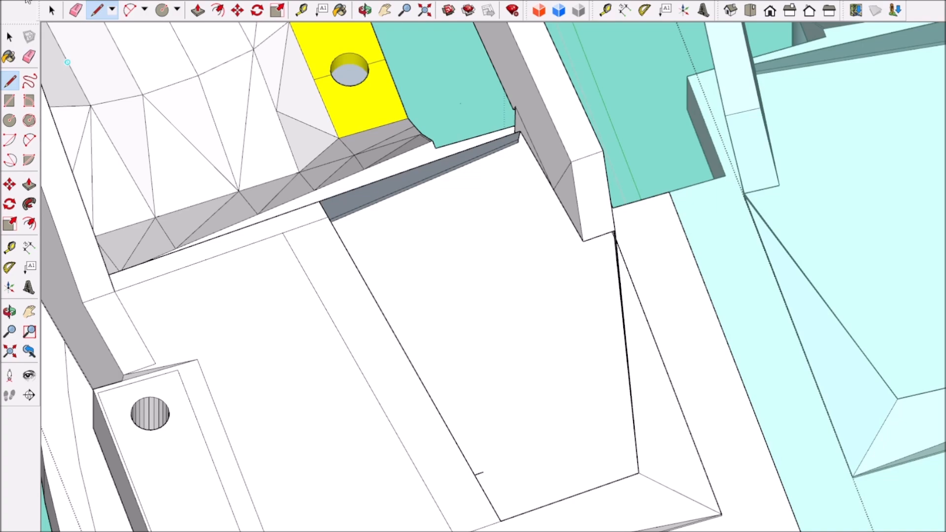
Step: Close the surface along the recess's rear edge and select the large face beside the strip
scroll(392, 287, down, 10)
scroll(393, 287, up, 8)
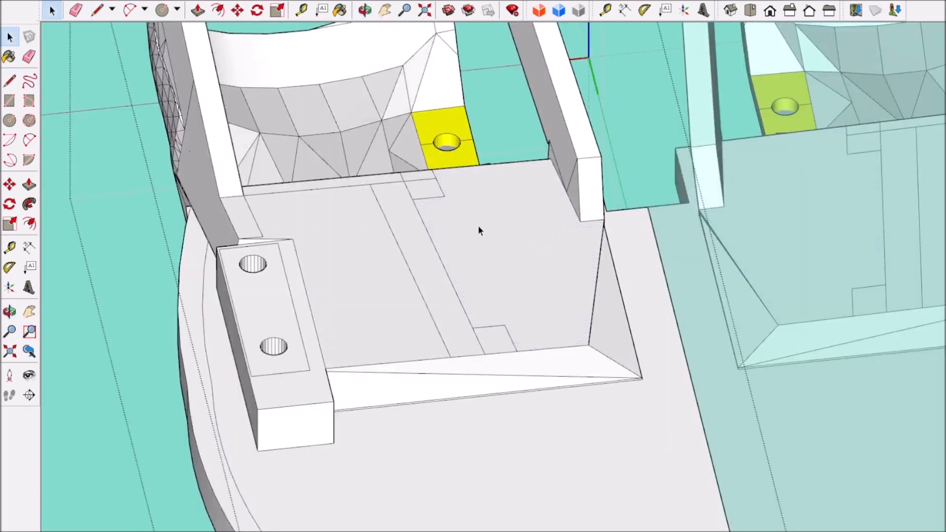
click(478, 225)
scroll(509, 223, up, 3)
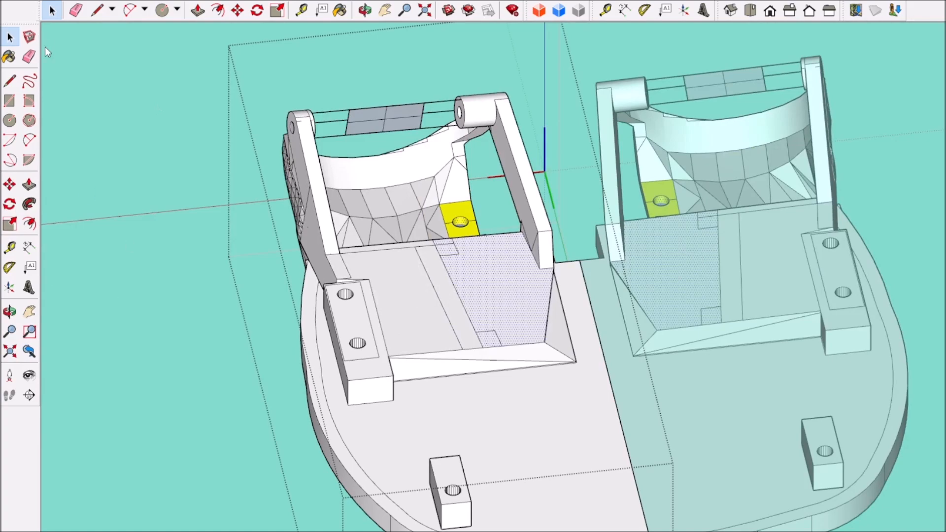
key(ctrl+v)
click(50, 9)
click(487, 289)
scroll(487, 289, up, 5)
middle_drag(487, 289, 751, 378)
scroll(606, 318, down, 10)
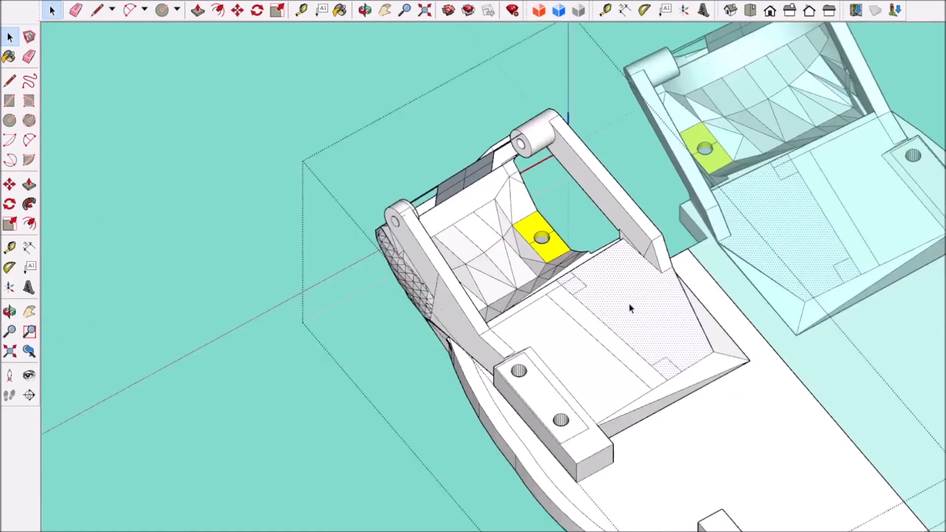
Step: Erase the two square post outlines from the large recess face
key(space)
key(ctrl+v)
scroll(435, 390, up, 5)
drag(359, 383, 318, 365)
scroll(414, 418, down, 3)
drag(452, 468, 454, 472)
click(346, 395)
click(460, 497)
Step: Move the large recess face out of the base to its outer side
click(9, 36)
scroll(199, 224, down, 8)
middle_drag(379, 217, 295, 225)
scroll(295, 224, up, 9)
drag(336, 217, 339, 214)
drag(385, 369, 378, 358)
scroll(384, 330, down, 3)
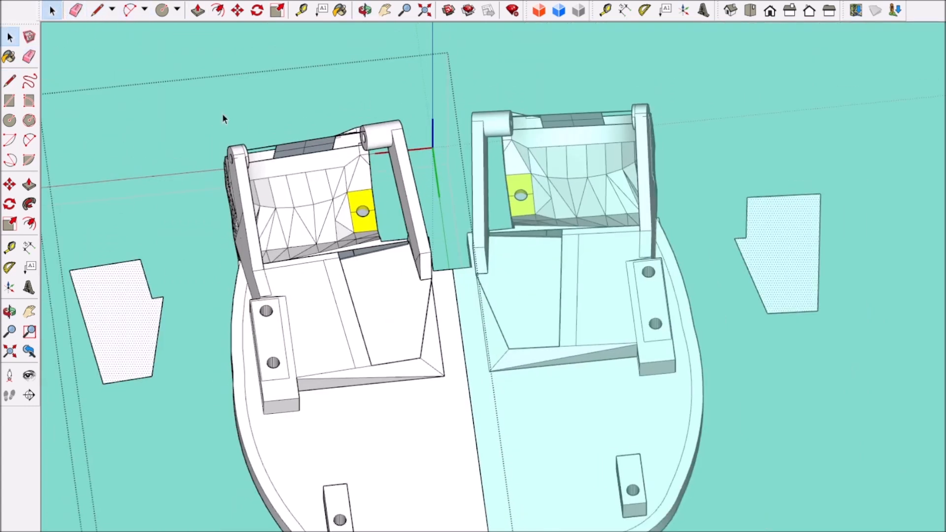
Step: Clean up the leftover edges around the exposed gap and move the face back into the recess
click(29, 56)
scroll(344, 212, up, 10)
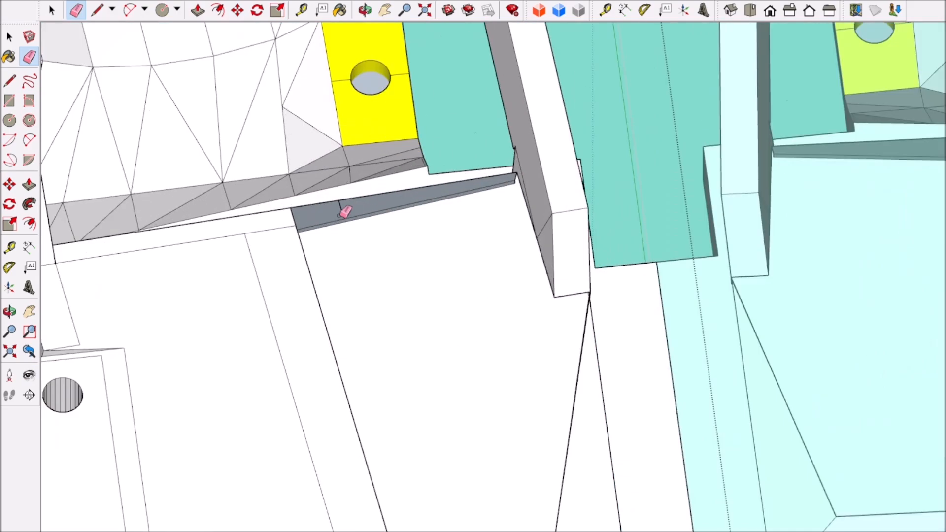
click(97, 10)
scroll(391, 376, down, 10)
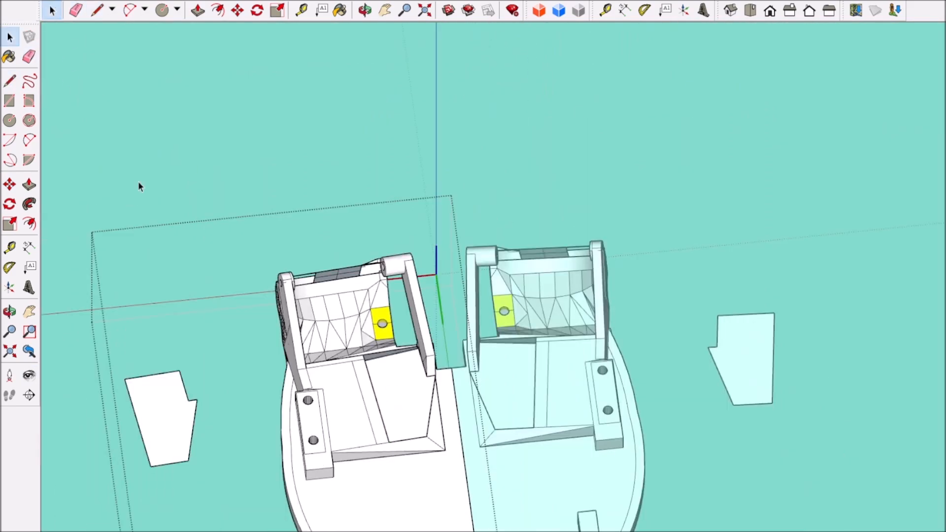
drag(150, 465, 389, 442)
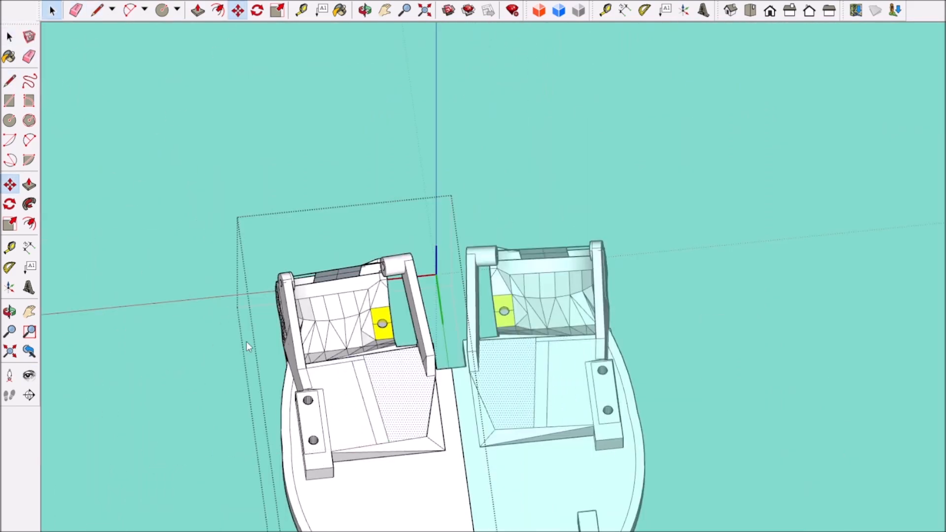
click(53, 14)
Step: Draw a line across the strip near each end to outline two post footprints
scroll(374, 386, up, 6)
scroll(347, 289, up, 4)
middle_drag(374, 386, 324, 295)
scroll(347, 290, down, 8)
scroll(324, 294, up, 4)
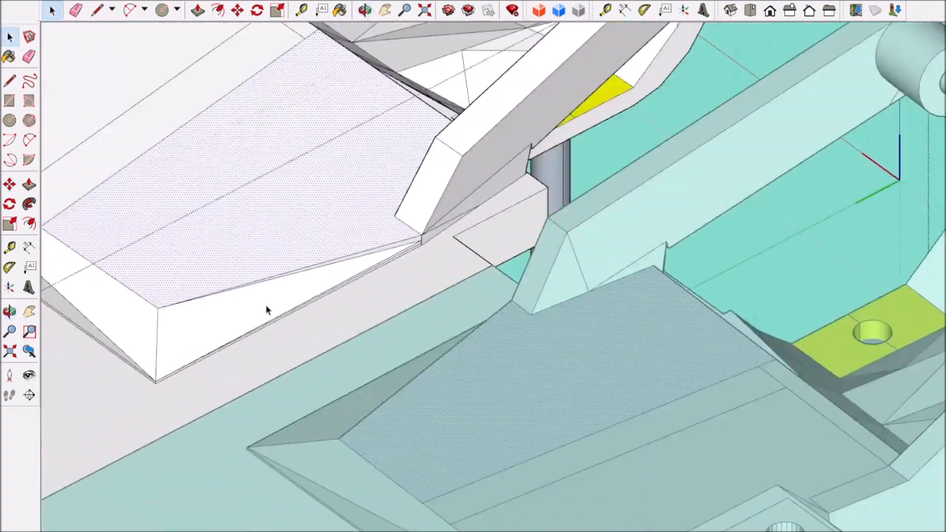
click(158, 118)
scroll(212, 242, down, 6)
middle_drag(209, 251, 308, 436)
scroll(332, 432, up, 4)
scroll(327, 390, up, 2)
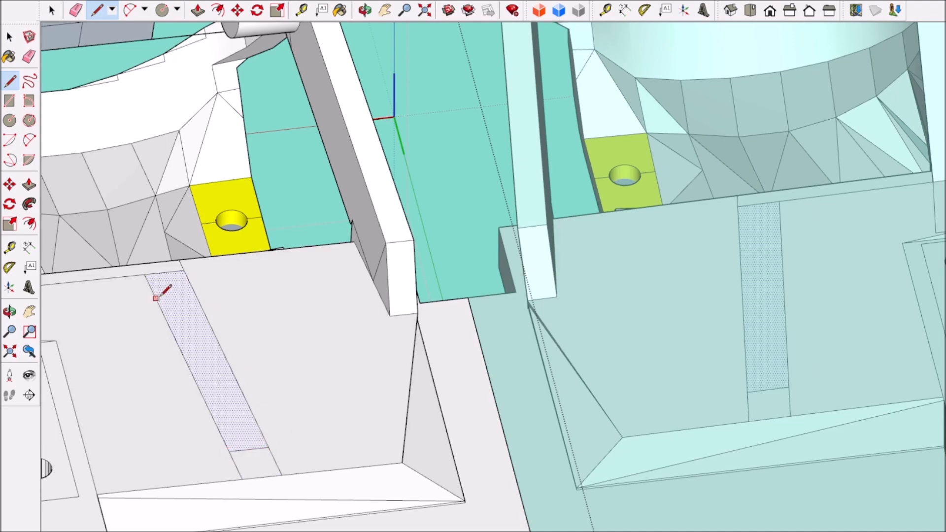
Step: Extrude the end rectangles of the strip upward into two posts of equal height
drag(184, 271, 190, 222)
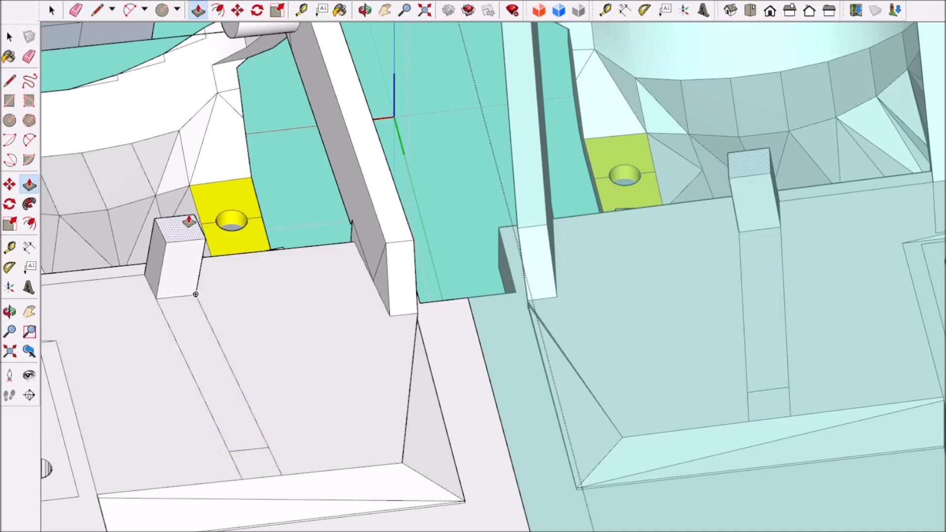
key(Return)
click(255, 466)
key(Return)
scroll(179, 389, down, 4)
middle_drag(179, 391, 492, 457)
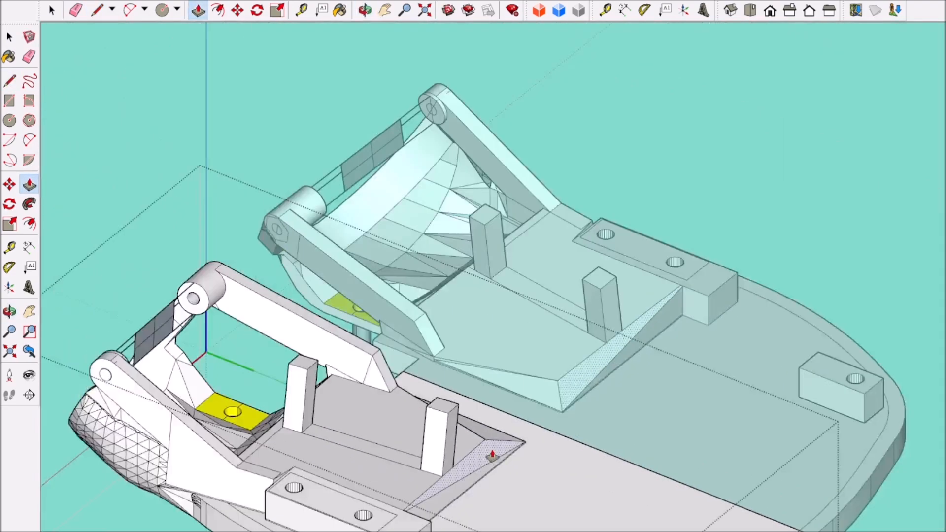
Step: Add a dimension for the clearance between the two posts
scroll(492, 456, up, 5)
click(419, 402)
key(Escape)
click(422, 373)
click(551, 223)
scroll(534, 407, down, 5)
middle_drag(527, 433, 256, 455)
scroll(358, 427, up, 5)
middle_drag(512, 453, 193, 139)
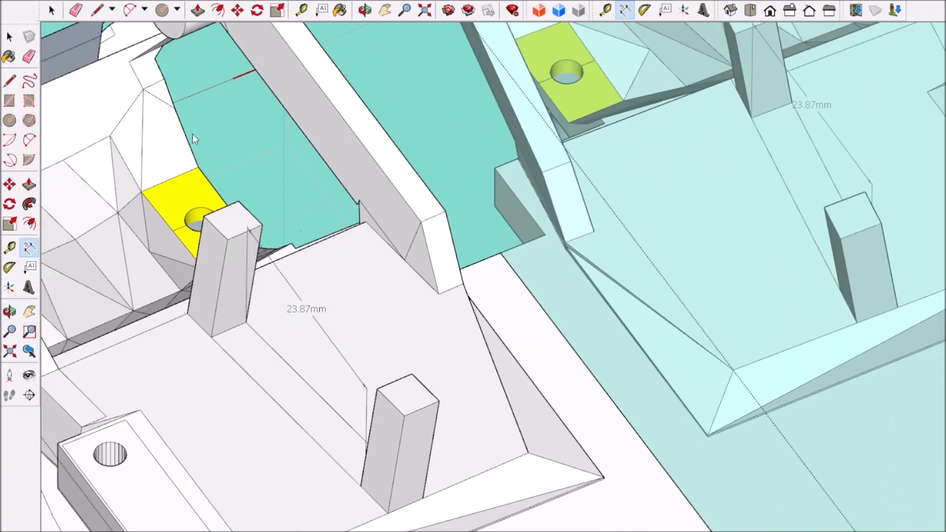
Step: Raise the strip between the two posts slightly into a low rib
middle_drag(346, 386, 334, 408)
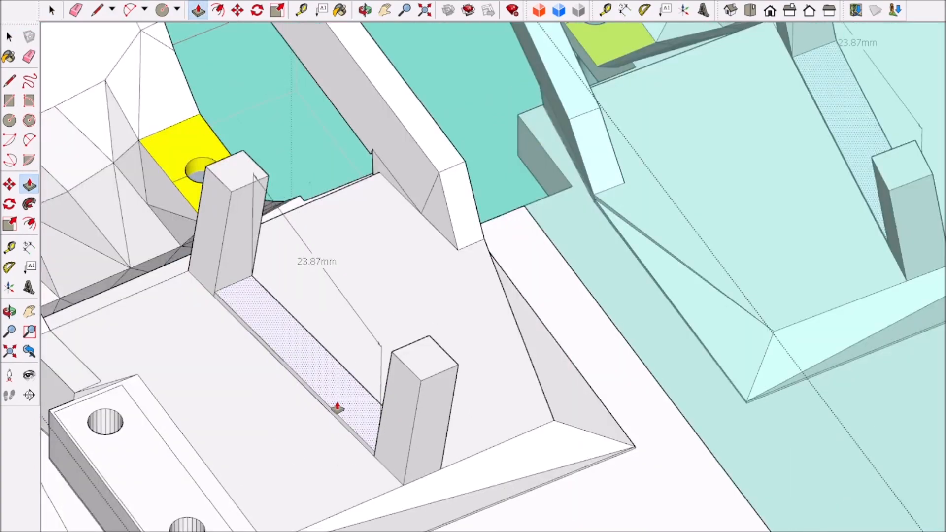
scroll(338, 408, down, 6)
click(52, 11)
scroll(296, 394, up, 3)
middle_drag(300, 443, 517, 424)
Step: Draw a line at mid-height across the outer faces of both posts
scroll(508, 384, up, 5)
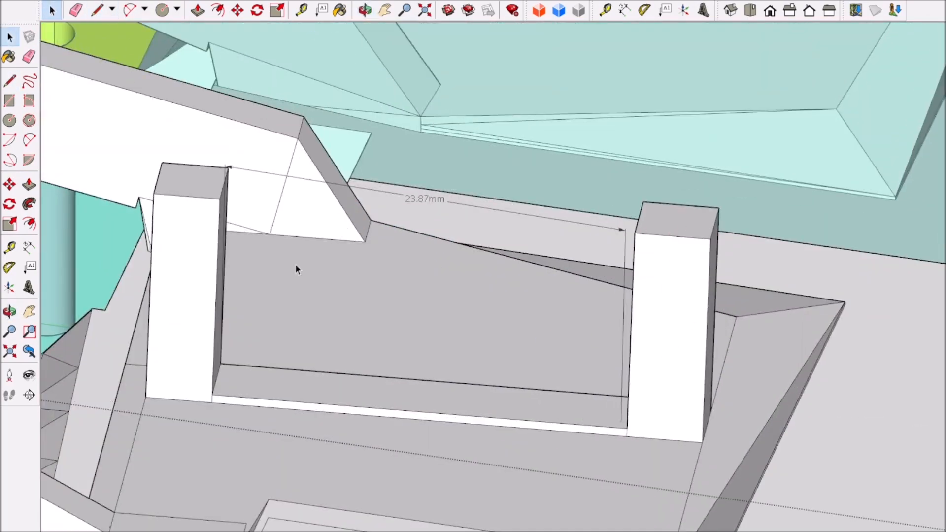
click(149, 296)
click(707, 339)
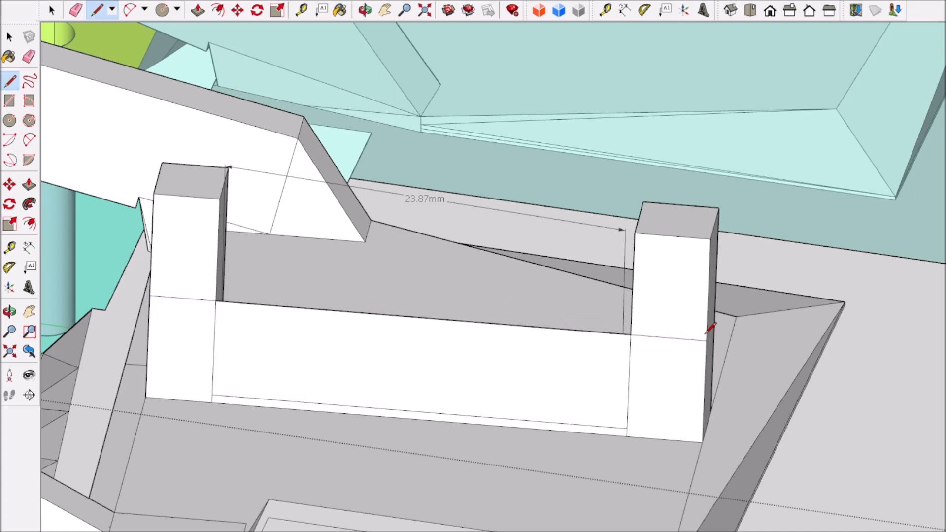
Step: Draw a circle of the same size centred on the mid-height line of each post
click(162, 10)
scroll(199, 307, up, 3)
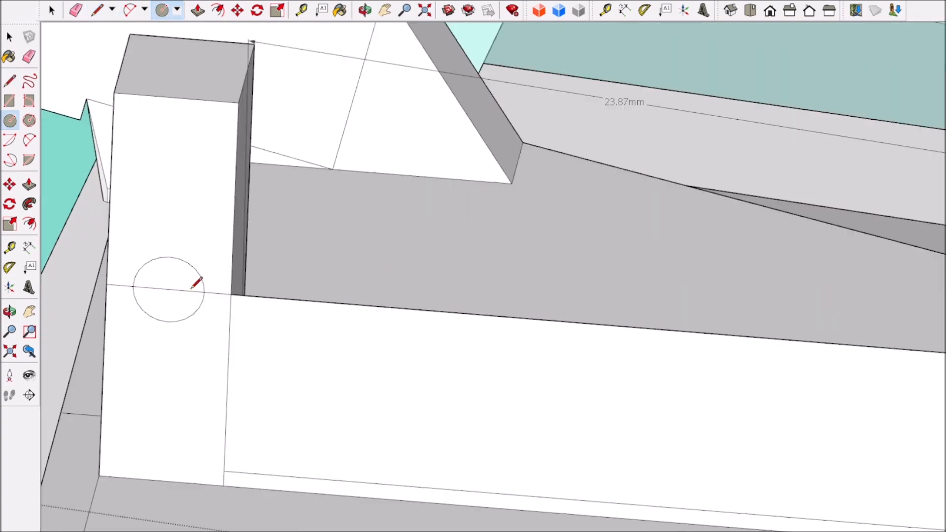
scroll(310, 282, down, 6)
scroll(494, 309, up, 6)
click(486, 285)
click(514, 287)
scroll(447, 342, down, 6)
scroll(142, 360, up, 5)
mouse_move(361, 369)
middle_down()
mouse_move(142, 362)
mouse_move(390, 325)
mouse_move(370, 357)
middle_up()
scroll(142, 360, down, 6)
scroll(360, 362, down, 3)
scroll(290, 380, up, 5)
Step: Dimension the centre-to-centre distance between the circles on the two posts
key(space)
click(29, 248)
scroll(217, 411, up, 3)
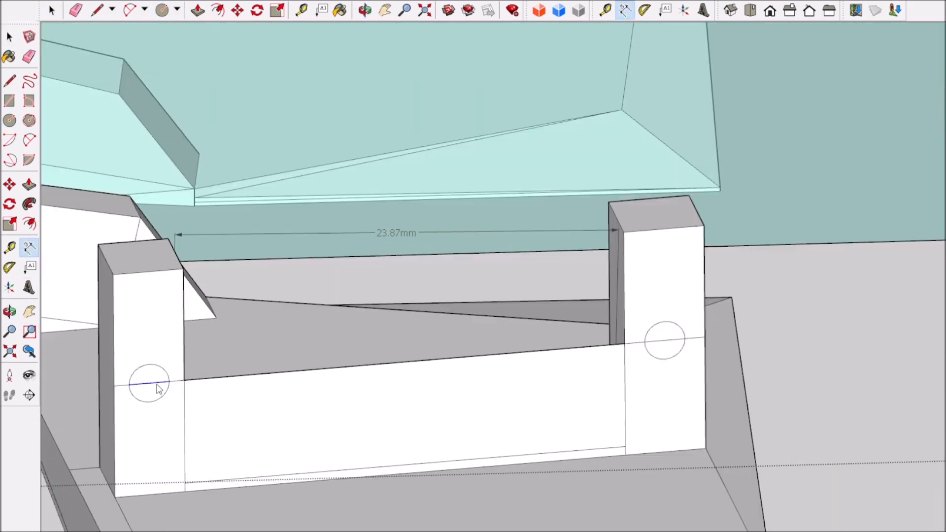
shift+middle_drag(693, 412, 703, 341)
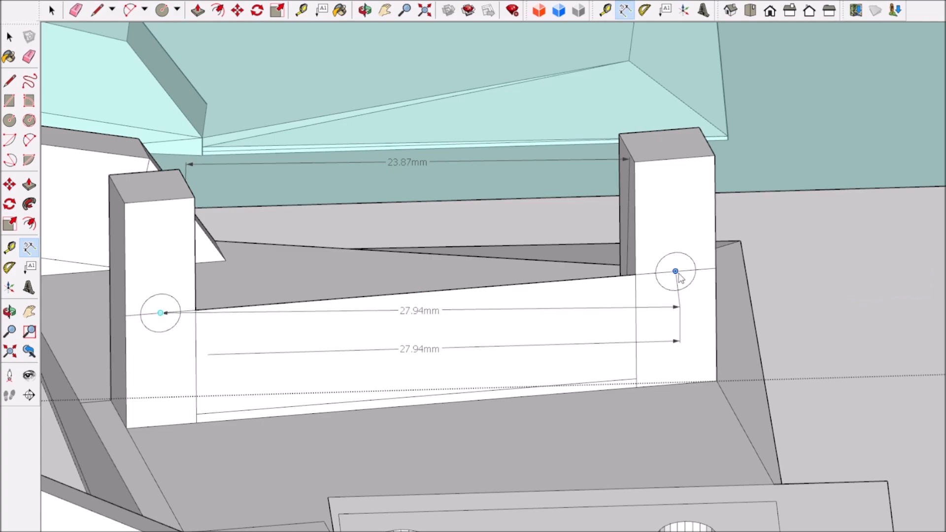
click(660, 348)
Step: Erase the leftover construction geometry between the two posts
scroll(655, 351, down, 8)
middle_drag(493, 389, 205, 483)
scroll(284, 358, up, 6)
key(e)
click(374, 386)
scroll(373, 386, down, 3)
mouse_move(327, 418)
middle_down()
mouse_move(592, 376)
mouse_move(505, 241)
mouse_move(384, 345)
mouse_move(773, 382)
middle_up()
Step: Leave the base's editing mode and examine the complete eye mechanism with its servos
scroll(591, 376, down, 6)
scroll(382, 359, up, 7)
scroll(382, 360, down, 2)
scroll(808, 340, up, 4)
scroll(841, 264, down, 6)
middle_drag(837, 263, 566, 197)
key(space)
click(196, 140)
scroll(263, 379, down, 4)
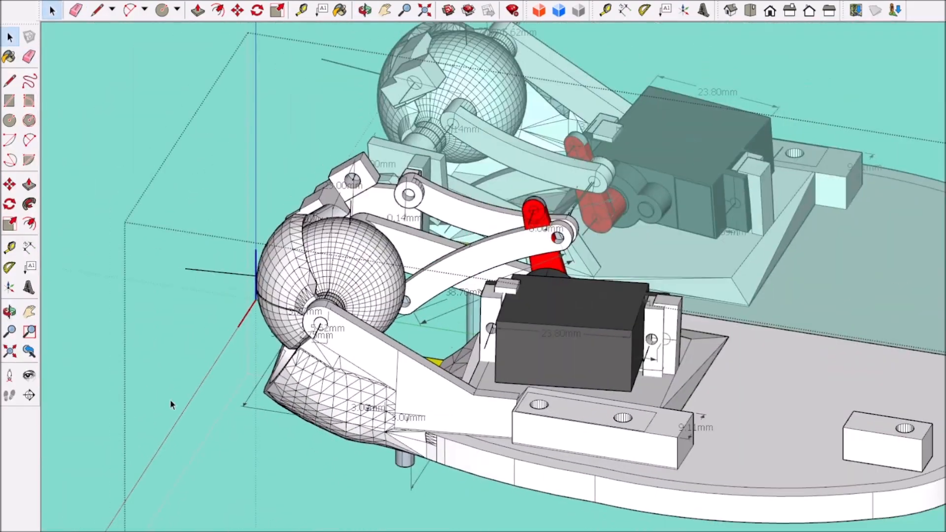
Step: Examine how both servos sit against their mounting posts on the mirrored base, from behind and close up
click(84, 349)
scroll(497, 419, down, 4)
middle_drag(522, 472, 237, 459)
scroll(443, 315, up, 5)
scroll(515, 316, up, 3)
middle_drag(517, 355, 506, 324)
scroll(513, 323, down, 3)
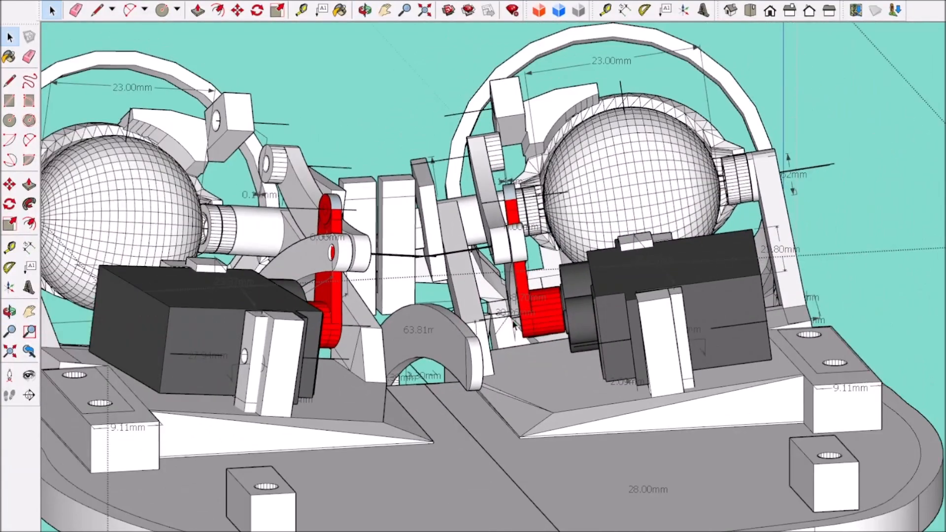
scroll(514, 325, down, 5)
scroll(623, 331, up, 8)
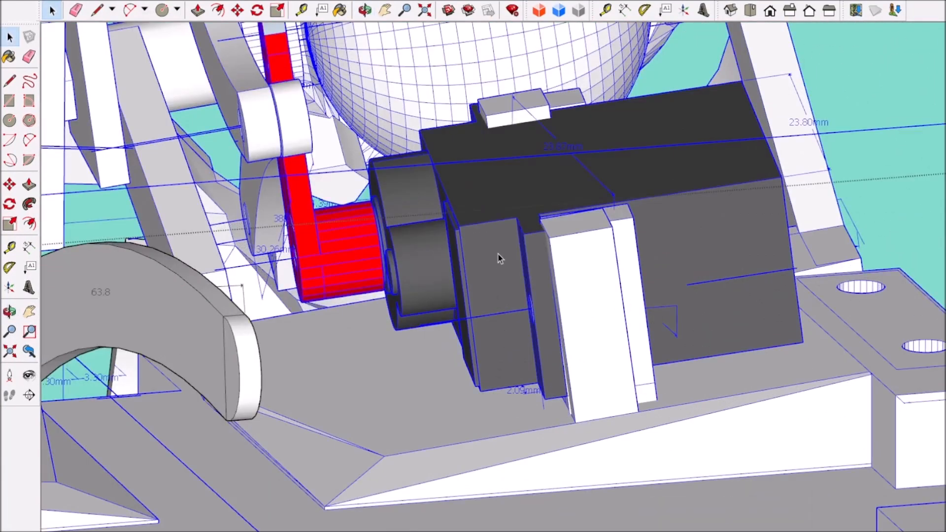
scroll(499, 254, down, 5)
scroll(394, 273, up, 8)
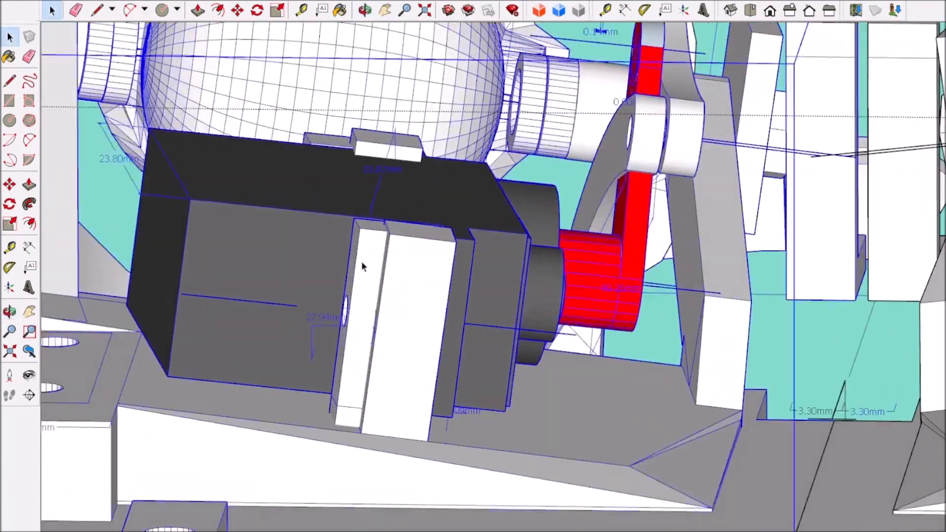
Step: Open the servo's component to inspect it in isolation, and return to the surrounding eye mechanism
double_click(362, 262)
scroll(364, 261, down, 3)
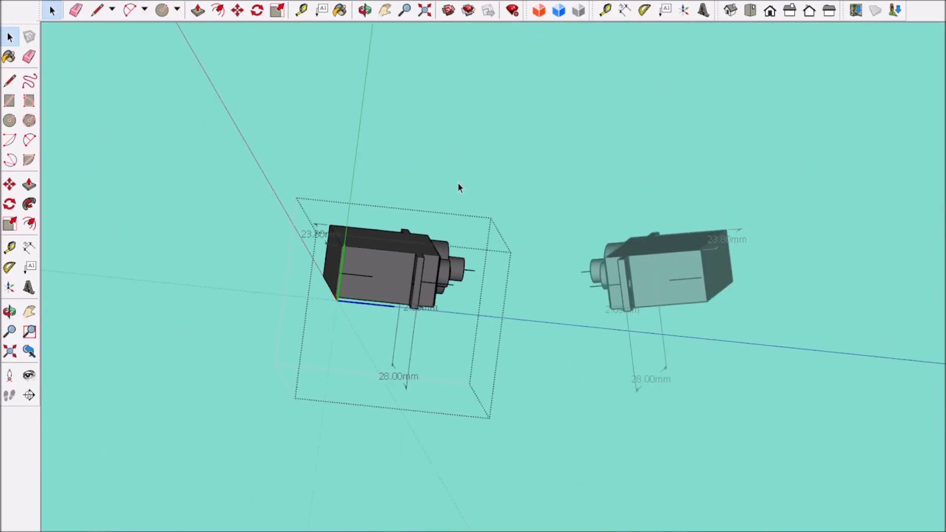
click(458, 184)
scroll(380, 288, up, 5)
scroll(478, 271, up, 2)
scroll(480, 273, down, 6)
middle_drag(480, 296, 476, 275)
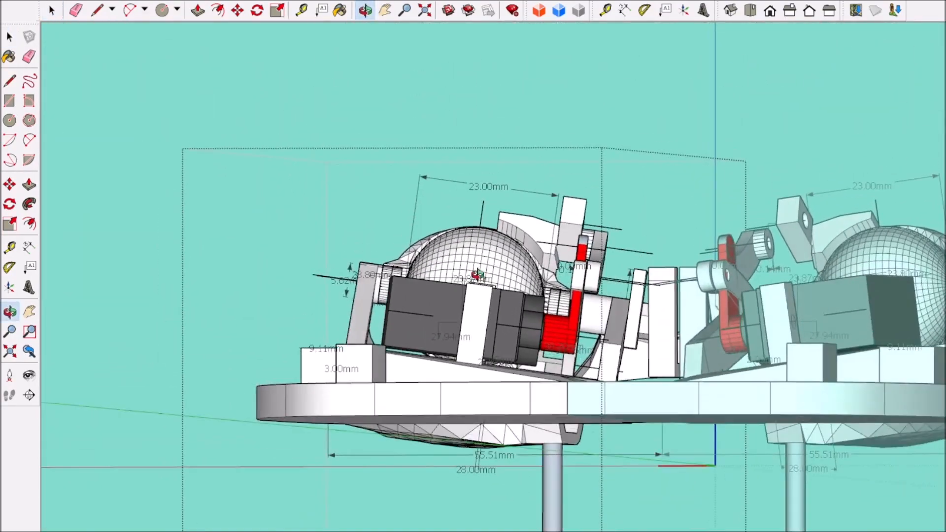
Step: Rotate the servo about its mounting tab to match the tilt of the mounting post
scroll(492, 296, up, 5)
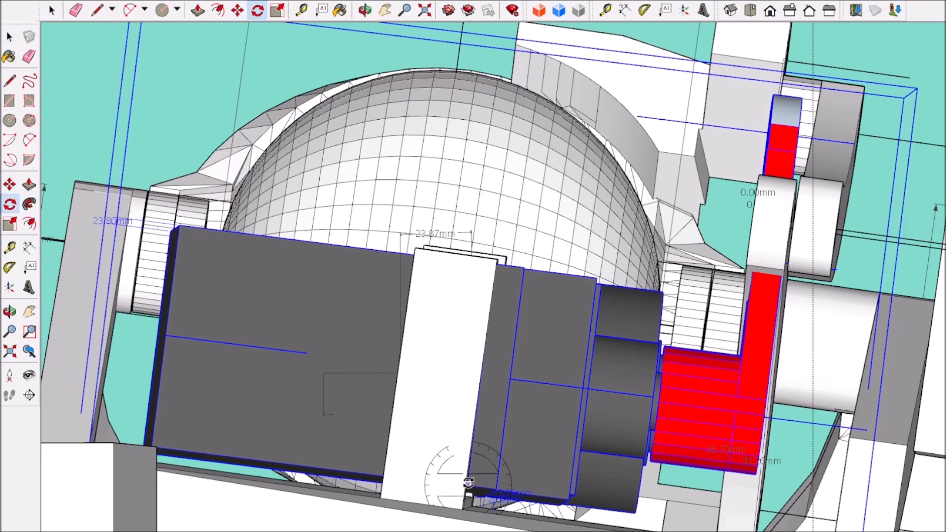
scroll(494, 268, up, 5)
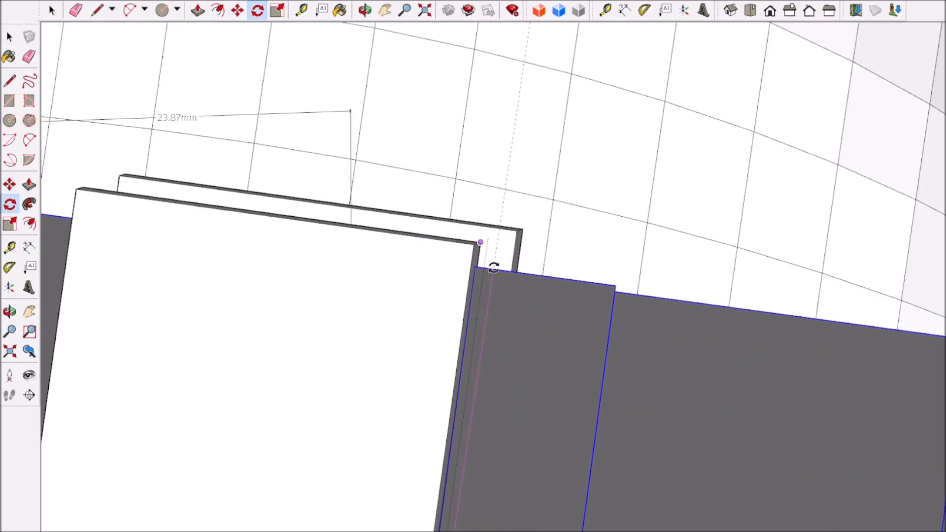
scroll(494, 268, down, 8)
scroll(479, 351, up, 3)
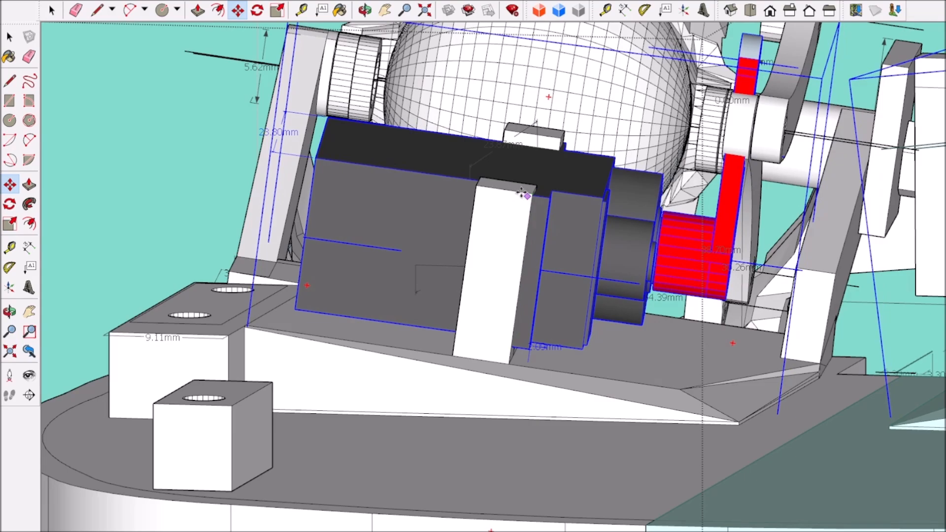
Step: Move the servo along its length so that its mounting tab sits against the post
drag(522, 193, 506, 187)
middle_drag(507, 188, 266, 265)
scroll(542, 276, down, 2)
scroll(682, 452, down, 3)
scroll(417, 463, up, 2)
scroll(355, 433, down, 3)
scroll(729, 388, up, 4)
scroll(728, 389, down, 2)
scroll(362, 337, down, 2)
scroll(267, 265, up, 4)
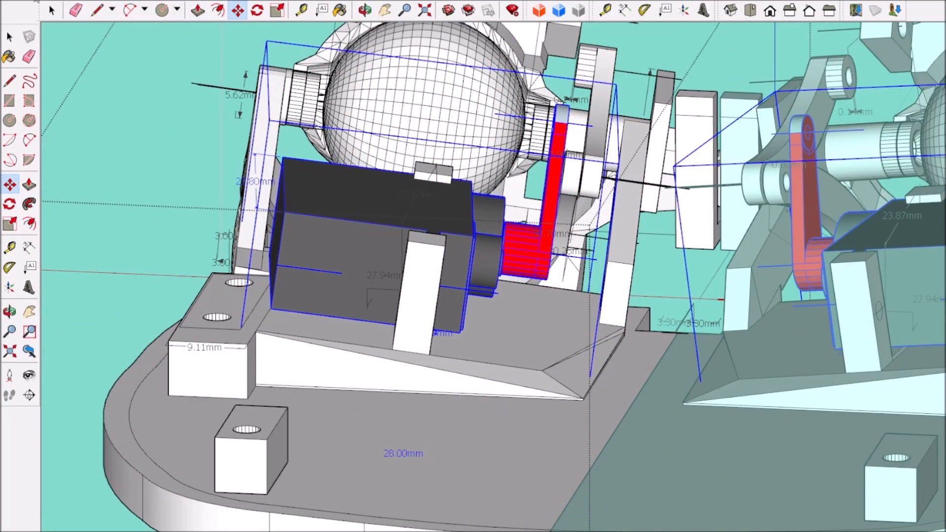
Step: Shift the servo across the base until its two mounting tabs line up with the two posts
middle_drag(295, 197, 325, 212)
scroll(444, 224, down, 4)
middle_drag(389, 232, 707, 358)
scroll(428, 368, up, 4)
scroll(428, 368, down, 4)
scroll(708, 357, up, 3)
scroll(718, 297, down, 4)
middle_drag(718, 297, 709, 490)
scroll(699, 451, up, 5)
scroll(699, 451, down, 5)
middle_drag(699, 452, 406, 413)
scroll(682, 490, up, 4)
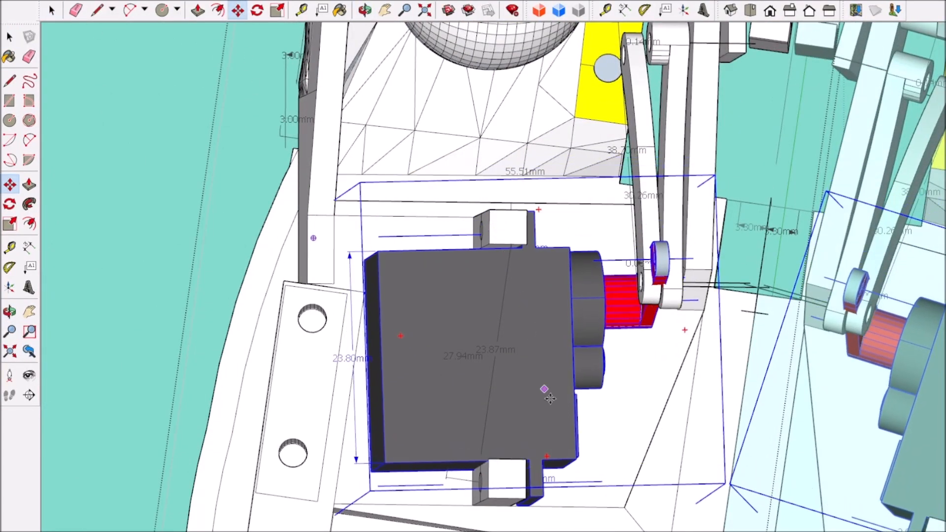
Step: Rotate the servo about the corner of its mounting tab to align the tab with the post's face
middle_drag(490, 266, 366, 279)
scroll(366, 280, up, 5)
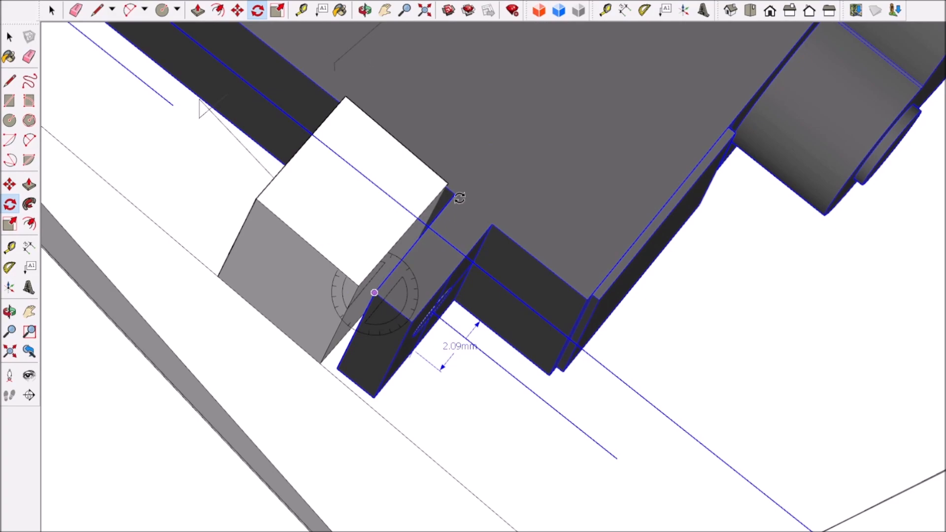
scroll(419, 319, down, 8)
middle_drag(423, 315, 473, 227)
scroll(474, 226, up, 4)
Step: Move the servo so that its mounting tab's corner snaps to the corner of the post
click(52, 10)
scroll(364, 362, up, 5)
middle_drag(327, 363, 242, 197)
scroll(318, 351, down, 5)
scroll(240, 196, up, 5)
click(238, 11)
scroll(200, 212, down, 5)
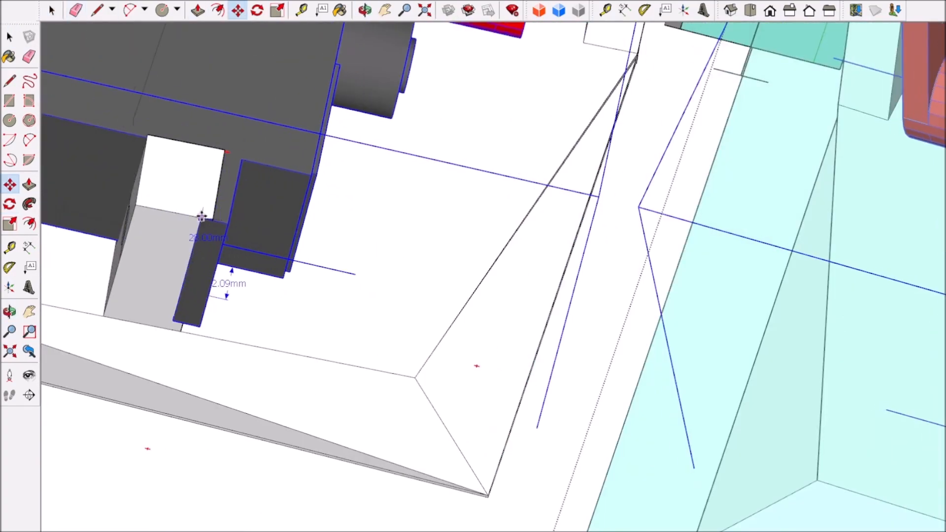
scroll(237, 295, up, 1)
scroll(194, 249, down, 5)
scroll(204, 263, up, 6)
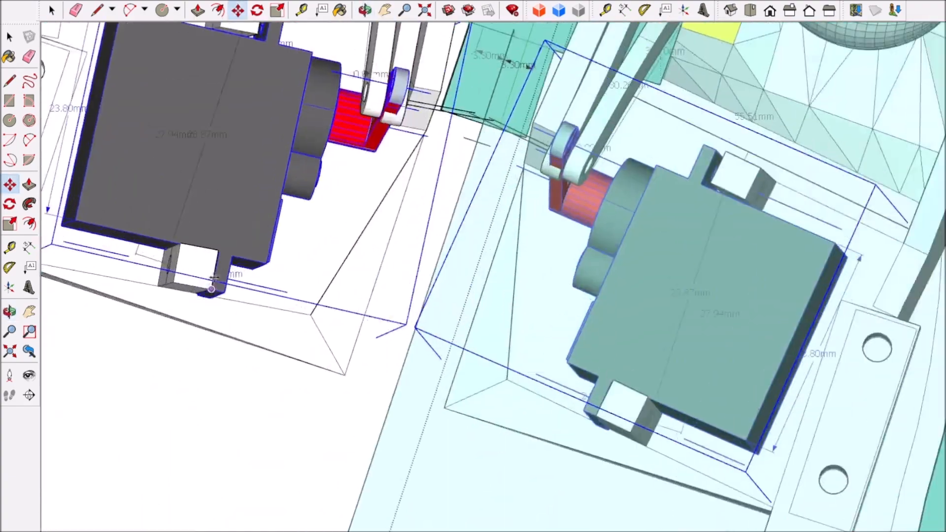
Step: Rotate the servo about the post's corner in plan until both mounting tabs are flush with the posts
scroll(399, 292, down, 5)
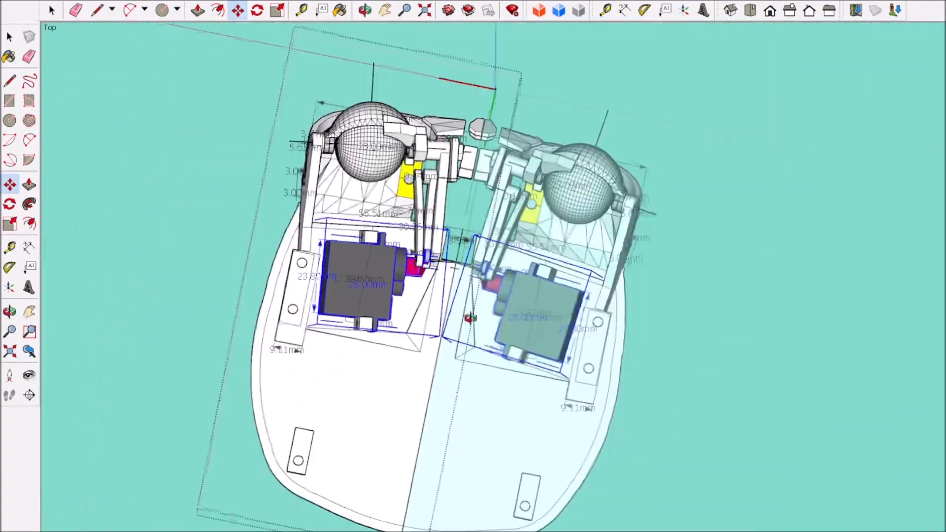
scroll(330, 379, up, 5)
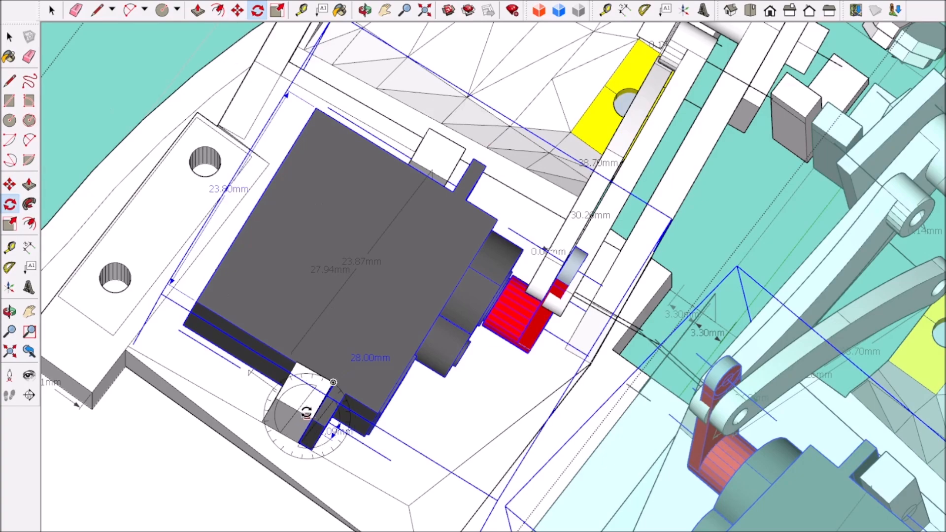
middle_drag(469, 159, 786, 310)
scroll(784, 306, down, 2)
click(52, 10)
Step: Examine the fit between the servo, its posts and the base from several sides
click(110, 116)
scroll(111, 118, down, 3)
middle_drag(148, 143, 133, 242)
scroll(380, 257, down, 4)
scroll(444, 152, up, 5)
scroll(495, 171, down, 3)
scroll(457, 111, up, 5)
scroll(458, 123, down, 5)
scroll(441, 160, up, 1)
click(441, 165)
middle_drag(442, 165, 48, 251)
scroll(547, 209, up, 3)
scroll(320, 254, up, 1)
middle_drag(447, 306, 640, 307)
scroll(317, 297, down, 3)
scroll(316, 296, up, 4)
middle_drag(317, 297, 493, 266)
scroll(405, 237, up, 6)
click(358, 241)
scroll(359, 240, down, 3)
double_click(358, 240)
click(358, 240)
key(q)
scroll(384, 310, up, 4)
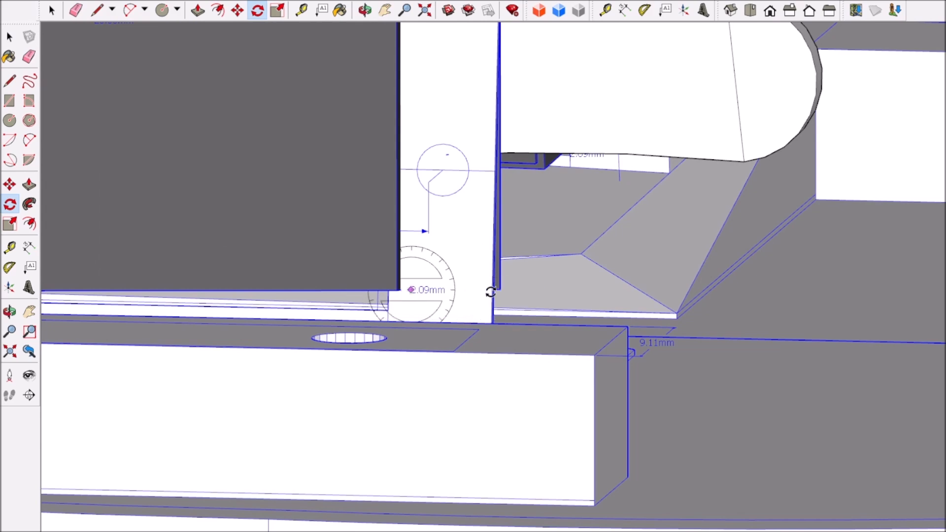
scroll(208, 271, down, 5)
scroll(72, 276, up, 5)
click(111, 316)
key(Escape)
key(space)
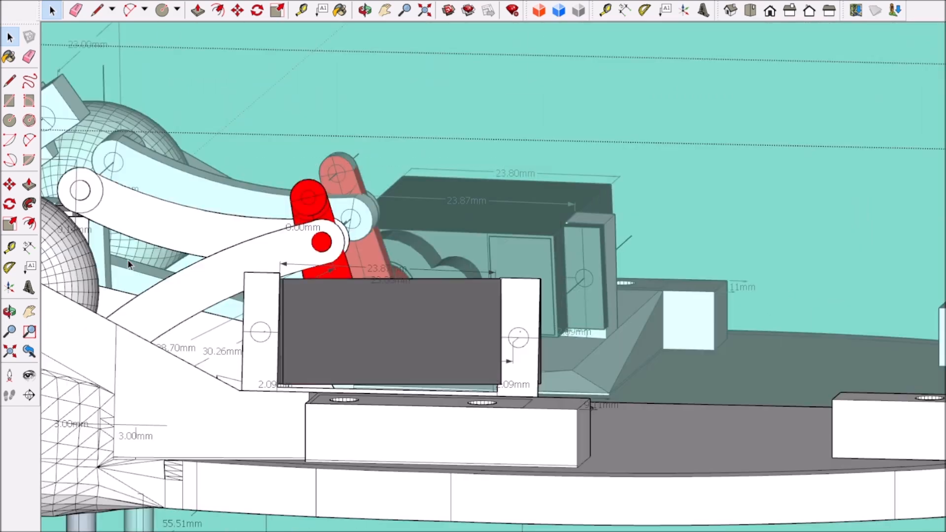
Step: Rotate the servo in side view about the lower corner of its mounting tab to level it with the posts
scroll(354, 373, up, 5)
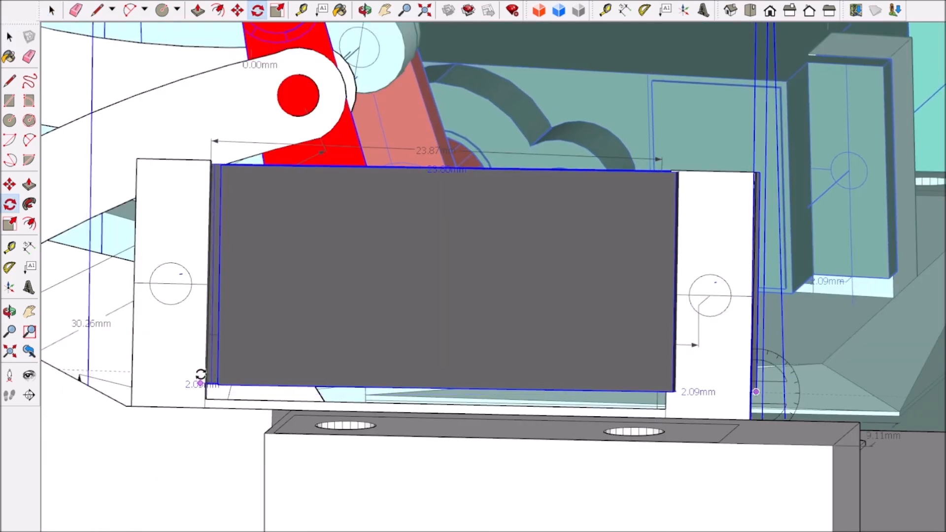
click(52, 10)
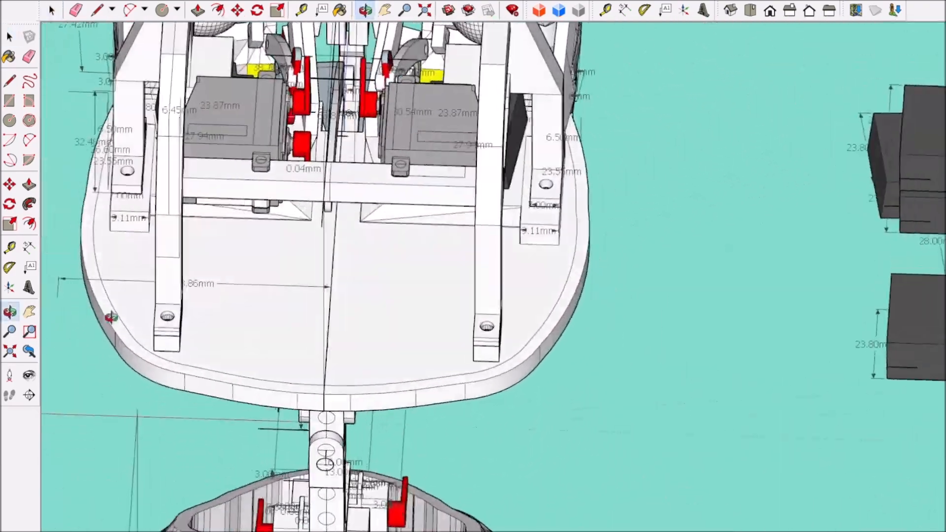
Step: Open the upper servo frame that bridges the eye mechanism for editing on its own
middle_drag(112, 317, 494, 287)
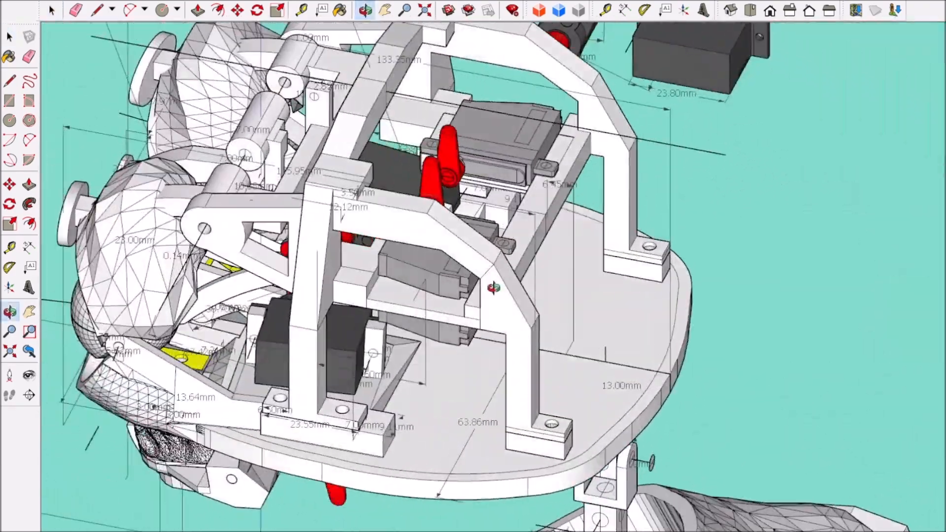
scroll(496, 309, down, 3)
click(789, 9)
scroll(540, 212, up, 4)
scroll(542, 232, up, 2)
middle_drag(542, 233, 339, 220)
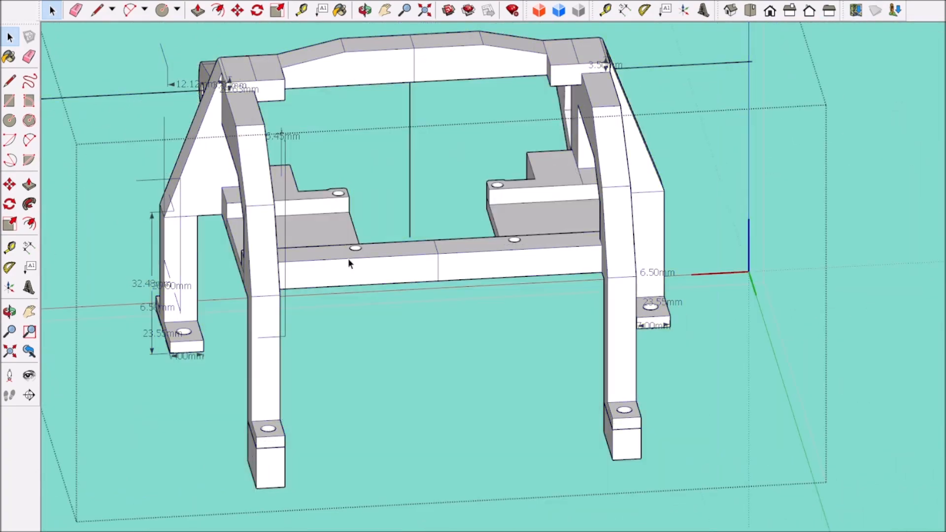
middle_drag(348, 258, 253, 376)
scroll(318, 245, up, 3)
scroll(318, 245, down, 5)
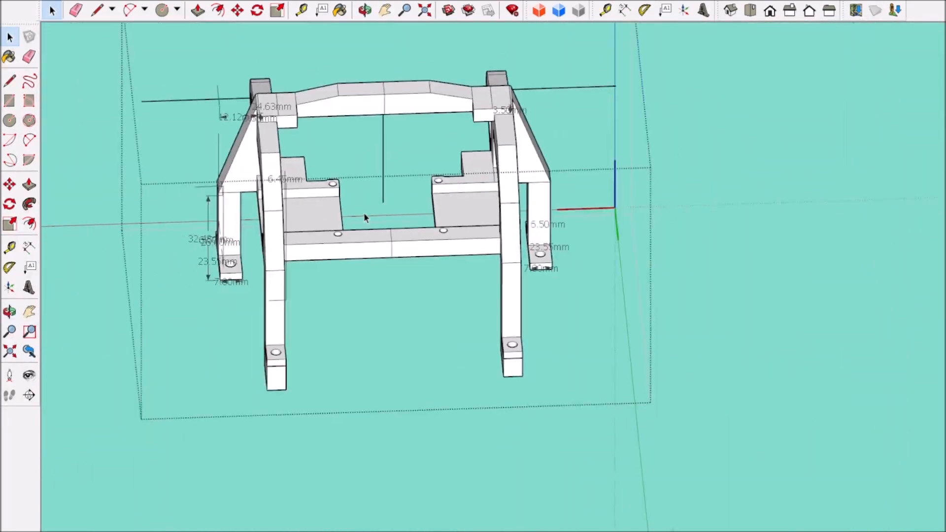
Step: Draw short dividing lines beside the screw holes across the left servo plate's edge strip and the crossbar
scroll(362, 215, up, 8)
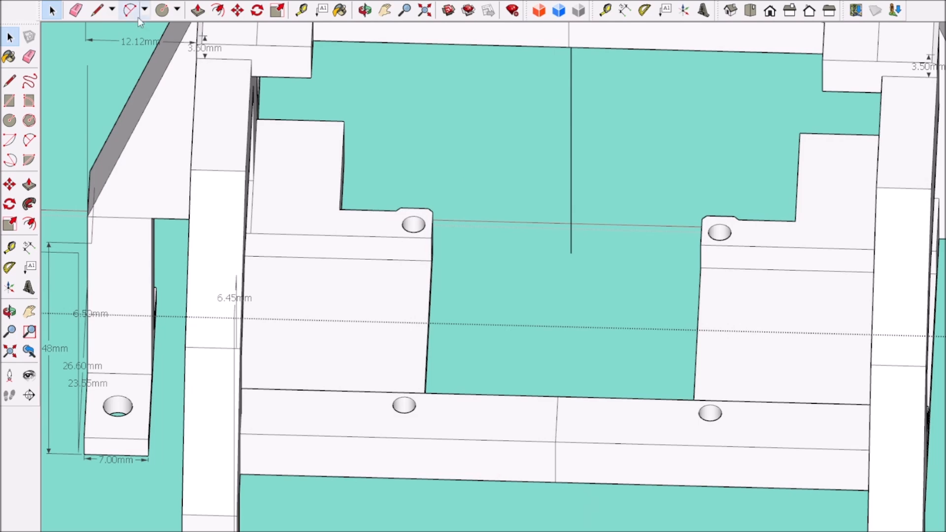
click(368, 209)
click(355, 436)
scroll(401, 323, down, 5)
key(space)
Step: Draw a second pair of dividing lines nearer the holes, starting at the plate tab's chamfer and on the crossbar
click(77, 11)
scroll(382, 309, up, 5)
drag(381, 308, 415, 302)
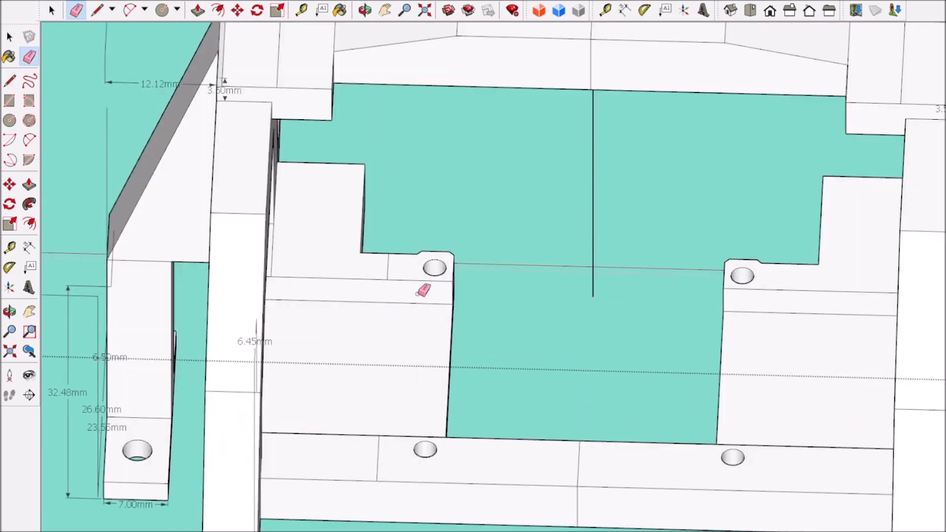
scroll(420, 257, up, 5)
click(414, 245)
scroll(430, 301, down, 6)
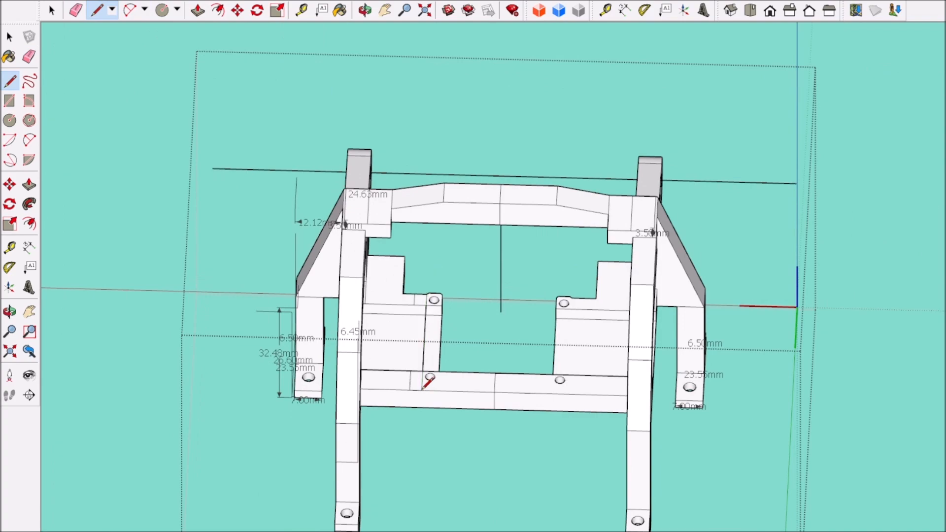
click(418, 392)
scroll(436, 362, up, 4)
Step: Erase the screw hole from the left servo plate's tab
click(77, 10)
click(387, 315)
scroll(384, 320, down, 4)
middle_drag(384, 320, 340, 450)
scroll(409, 321, up, 8)
click(435, 264)
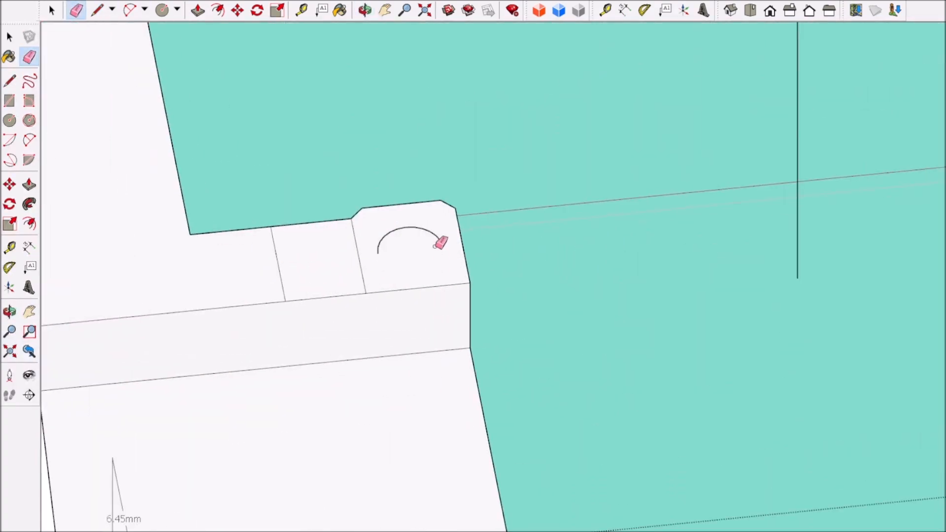
scroll(379, 249, down, 3)
Step: Push/Pull the recessed side face beside the plate's tab out until it is flush with the tab
click(98, 11)
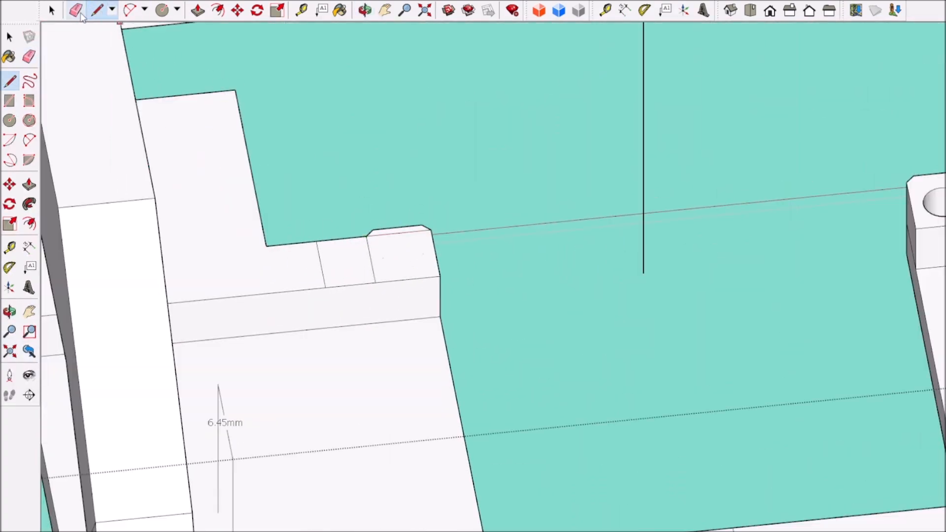
scroll(369, 298, down, 3)
scroll(416, 303, down, 3)
mouse_move(500, 442)
middle_down()
mouse_move(680, 328)
mouse_move(778, 316)
middle_up()
scroll(679, 324, down, 3)
scroll(783, 394, up, 2)
scroll(794, 459, down, 5)
scroll(770, 225, up, 10)
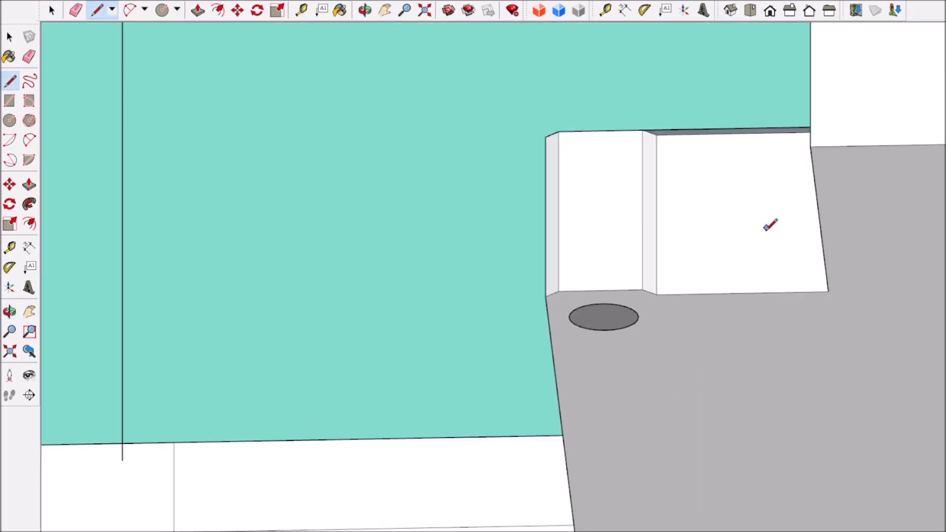
click(198, 10)
scroll(727, 182, down, 2)
click(726, 179)
click(661, 269)
scroll(641, 236, down, 1)
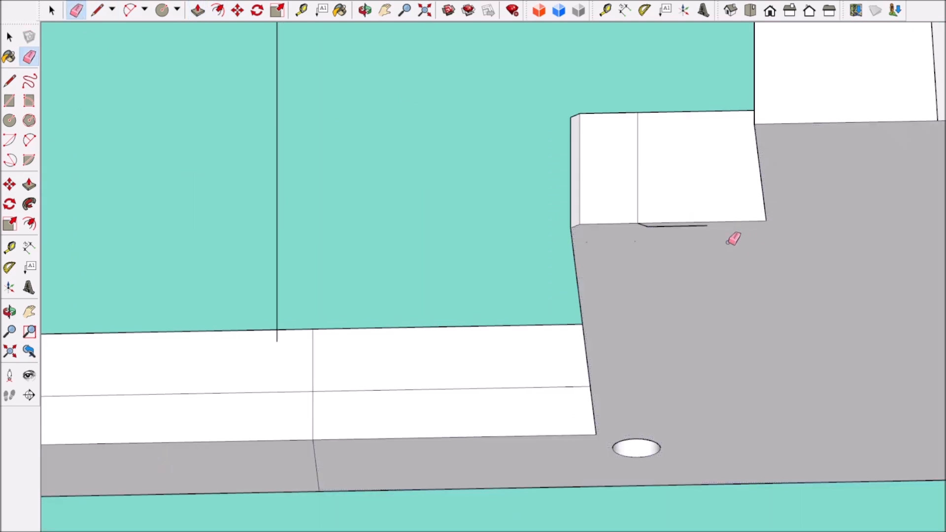
Step: Erase the leftover edges below the filled side face and the seam at its chamfered corner
scroll(647, 228, down, 5)
middle_drag(647, 232, 747, 453)
scroll(631, 203, up, 6)
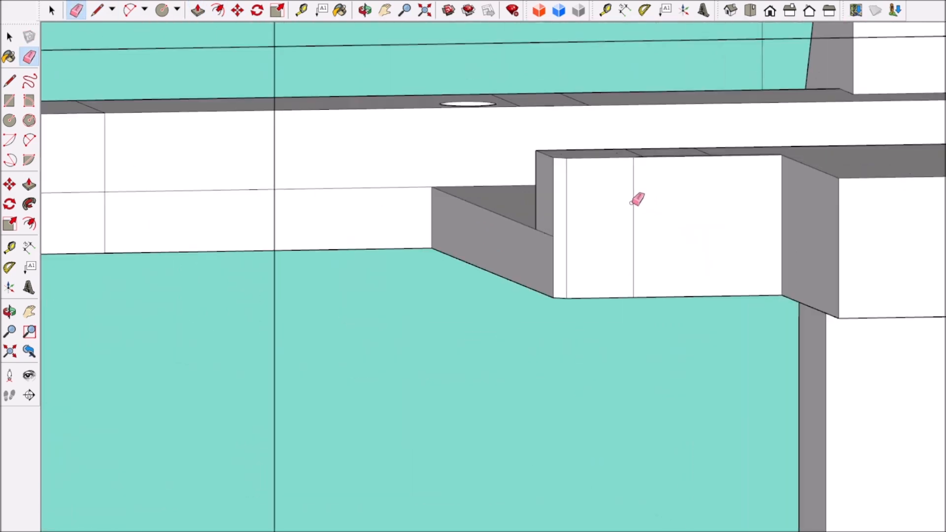
click(567, 206)
Step: Draw a line along the plate's outer top edge, extending it past the chamfered corner
middle_drag(702, 193, 687, 317)
scroll(655, 298, up, 3)
scroll(628, 217, down, 5)
middle_drag(630, 220, 522, 378)
scroll(519, 377, up, 5)
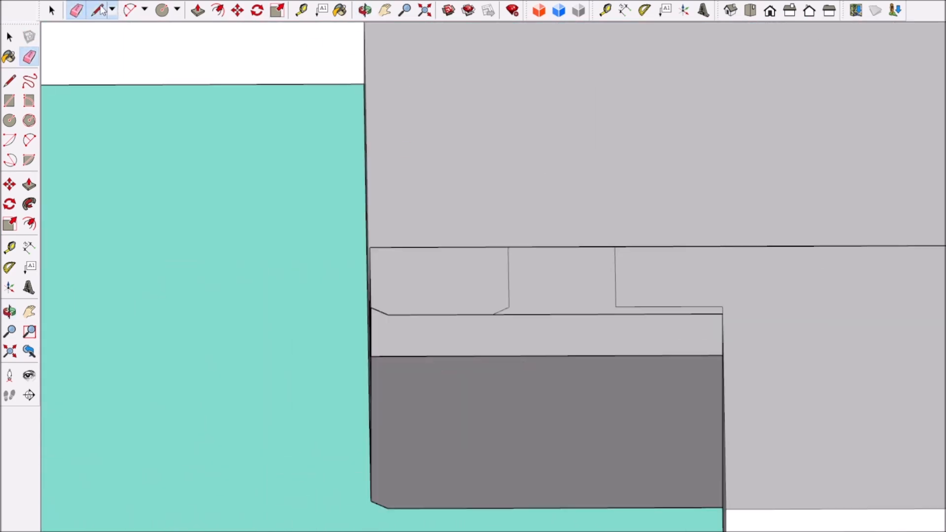
click(76, 10)
scroll(129, 44, up, 2)
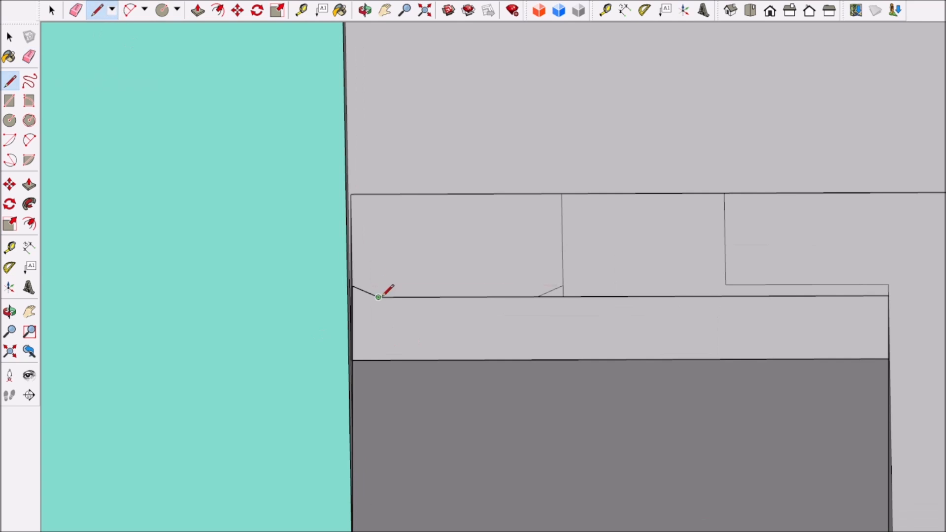
key(space)
middle_drag(419, 370, 492, 362)
scroll(493, 362, down, 2)
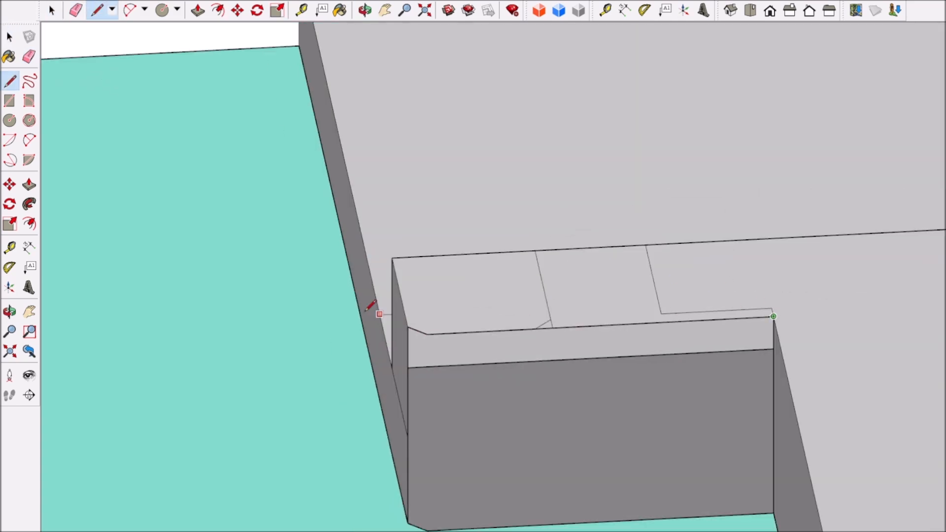
click(52, 10)
scroll(345, 384, down, 6)
middle_drag(345, 384, 438, 399)
scroll(329, 212, up, 5)
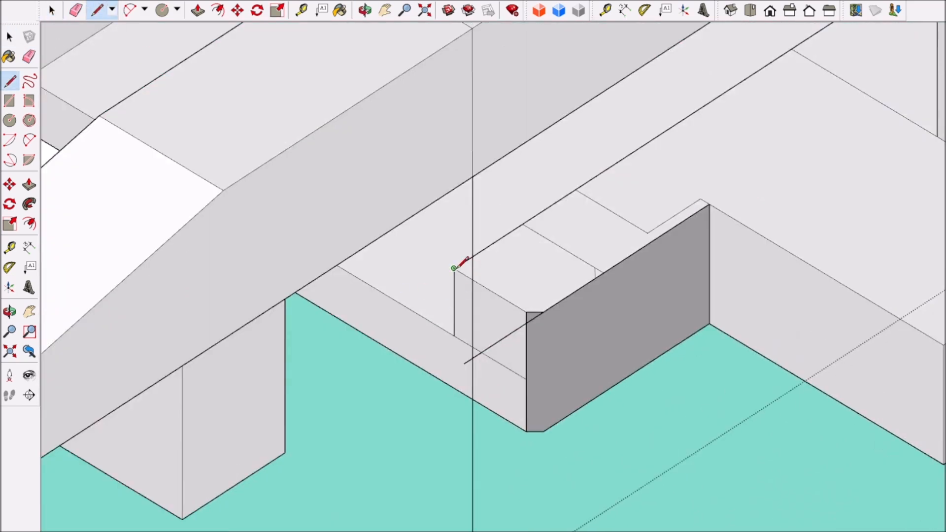
Step: Square off the plate tab's chamfered corner with a vertical edge and erase the overshooting lines and leftover corner edges
click(74, 10)
scroll(542, 325, up, 3)
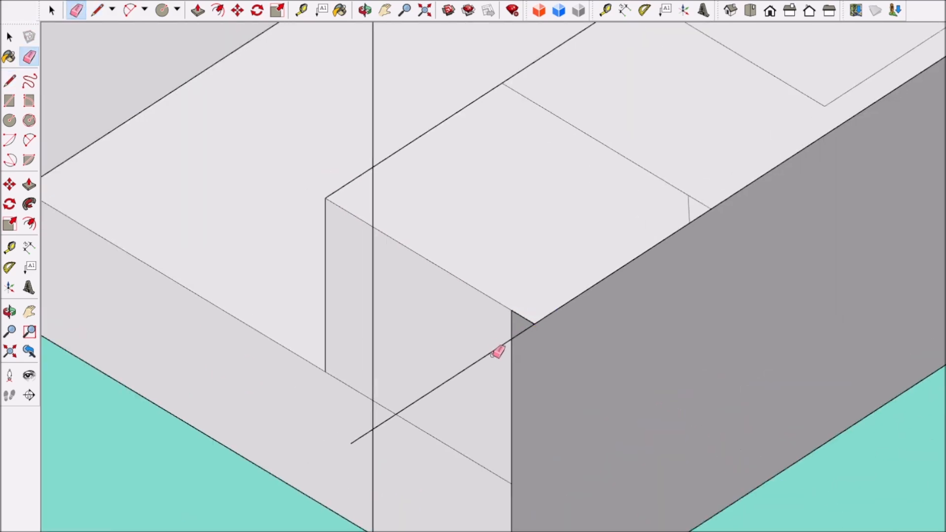
scroll(497, 351, down, 5)
scroll(502, 380, up, 5)
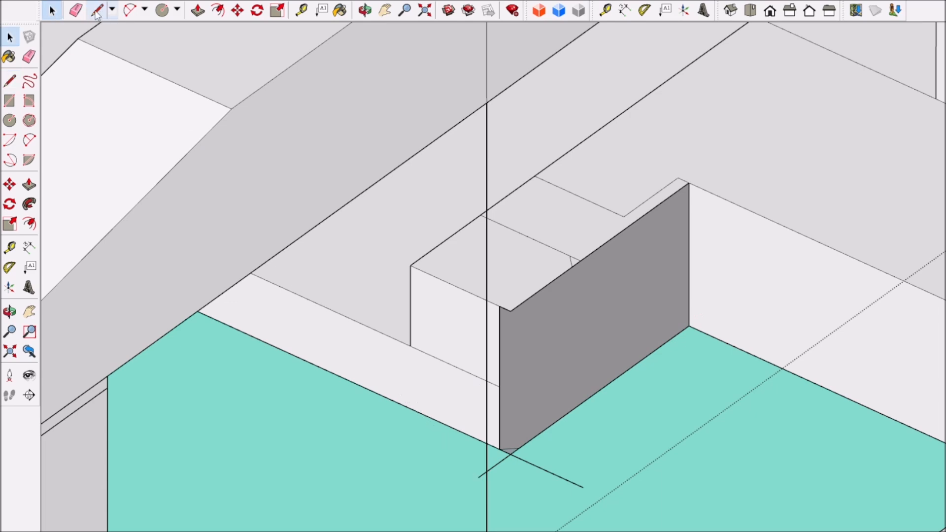
click(510, 311)
click(510, 453)
middle_drag(581, 418, 549, 450)
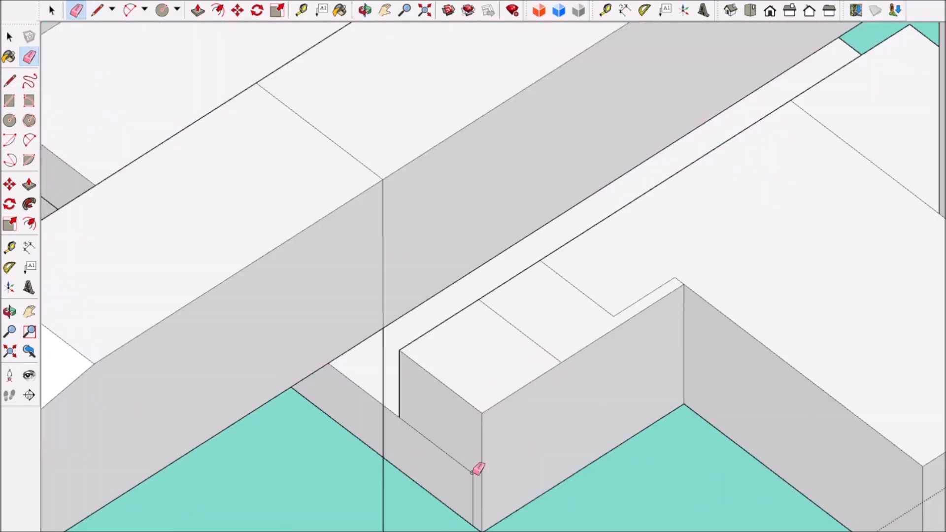
scroll(474, 474, down, 8)
middle_drag(520, 469, 729, 422)
scroll(778, 527, down, 6)
scroll(780, 526, up, 3)
Step: Select one of the servos stored beside the eye mechanism and move it across into the mechanism's left half
key(space)
click(546, 345)
scroll(547, 346, down, 2)
scroll(652, 330, up, 2)
middle_drag(652, 330, 690, 219)
scroll(690, 219, down, 4)
scroll(821, 217, up, 3)
click(917, 248)
scroll(917, 248, down, 3)
scroll(862, 246, up, 2)
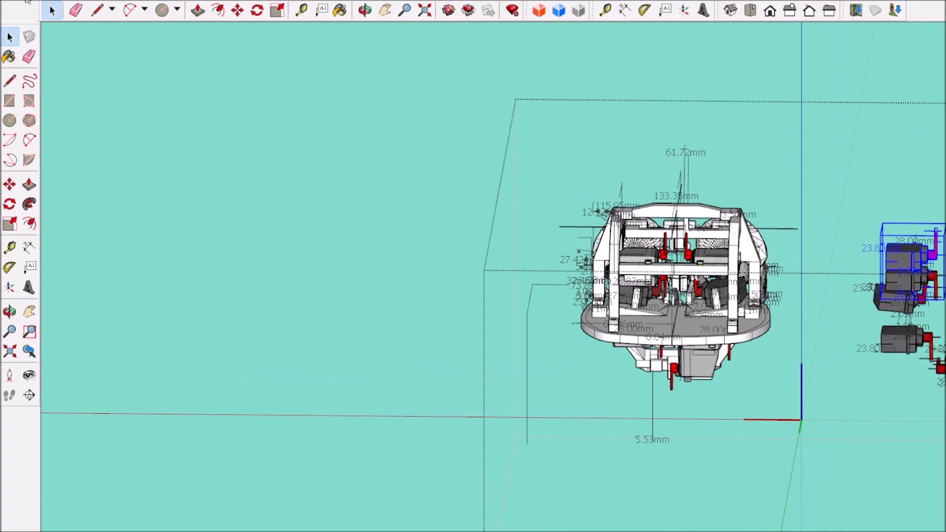
click(238, 11)
click(790, 122)
click(521, 119)
Step: Fine-position the moved servo behind the front crossbar, next to the left upright of the upper frame
scroll(649, 264, up, 5)
middle_drag(642, 248, 611, 232)
scroll(619, 261, up, 4)
scroll(622, 243, down, 3)
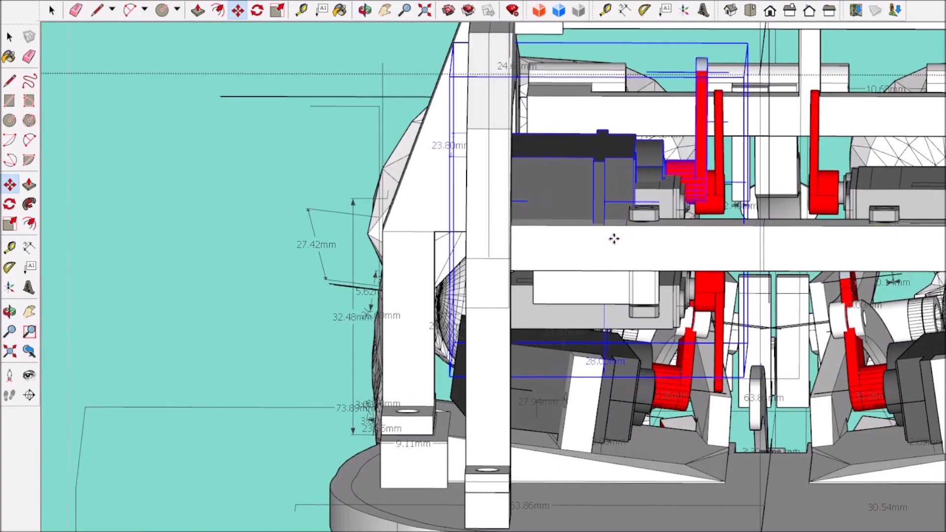
scroll(614, 239, down, 4)
scroll(637, 239, up, 3)
scroll(637, 239, up, 2)
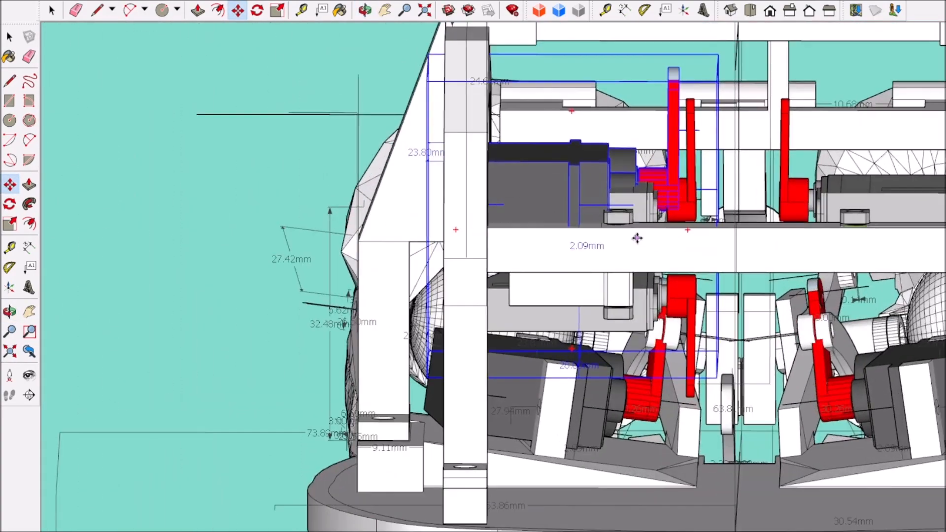
mouse_move(623, 235)
middle_down()
mouse_move(695, 261)
mouse_move(798, 239)
mouse_move(391, 226)
mouse_move(398, 237)
mouse_move(338, 220)
mouse_move(581, 262)
mouse_move(544, 221)
mouse_move(539, 232)
mouse_move(453, 247)
mouse_move(501, 226)
mouse_move(185, 132)
middle_up()
scroll(391, 226, up, 3)
key(m)
click(550, 260)
middle_drag(539, 254, 484, 292)
Step: Open the upper servo frame for editing and Push/Pull the narrow rectangle on its front crossbar up into a post
double_click(484, 292)
scroll(485, 290, down, 5)
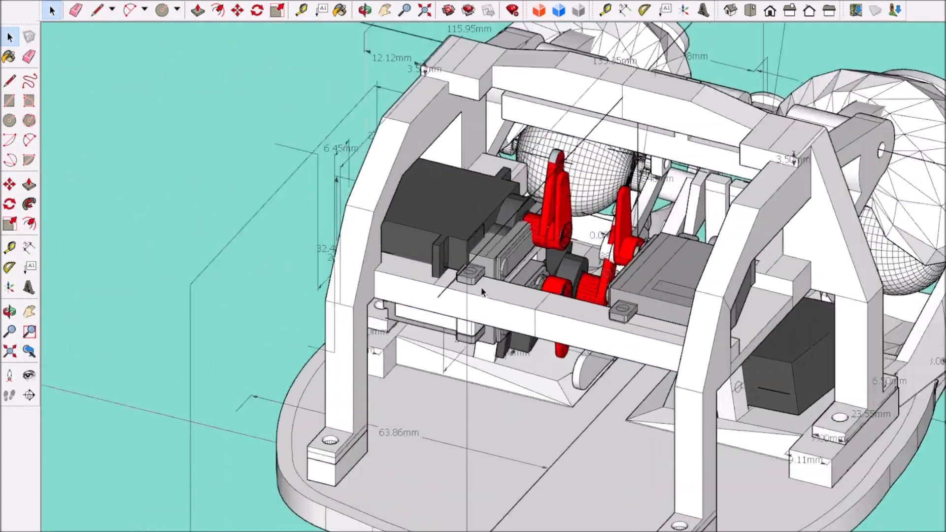
scroll(480, 287, up, 5)
scroll(291, 247, down, 3)
scroll(686, 293, up, 3)
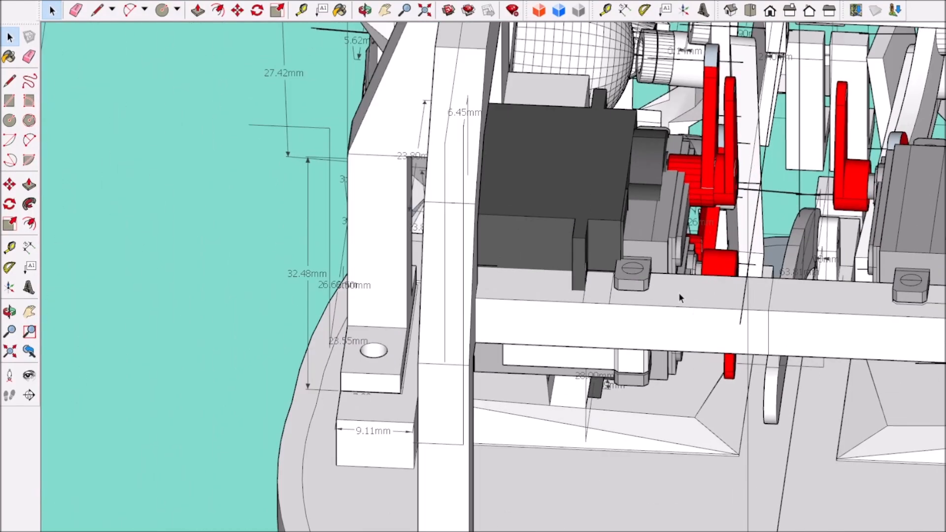
double_click(687, 292)
scroll(678, 291, up, 2)
click(582, 276)
key(p)
drag(591, 282, 587, 204)
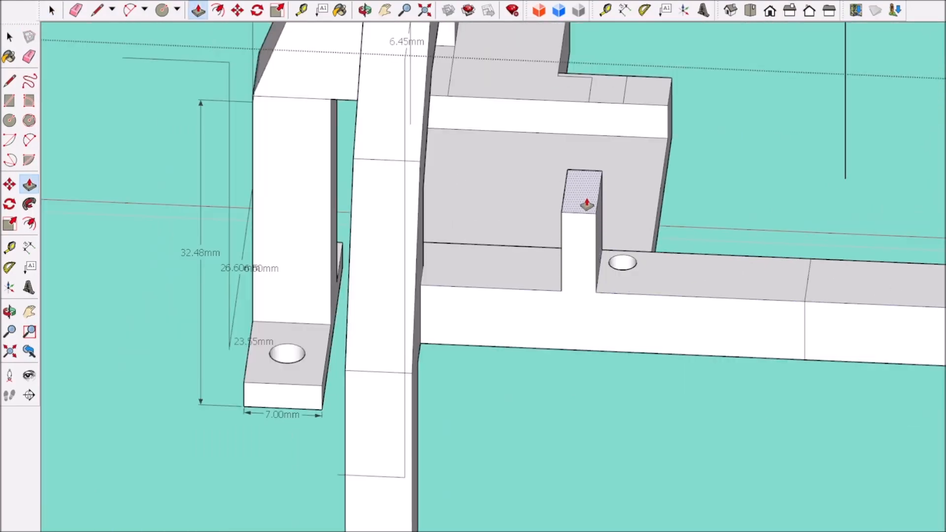
Step: Push/Pull the crossbar's top face between the left upright and the new post down
scroll(587, 205, down, 5)
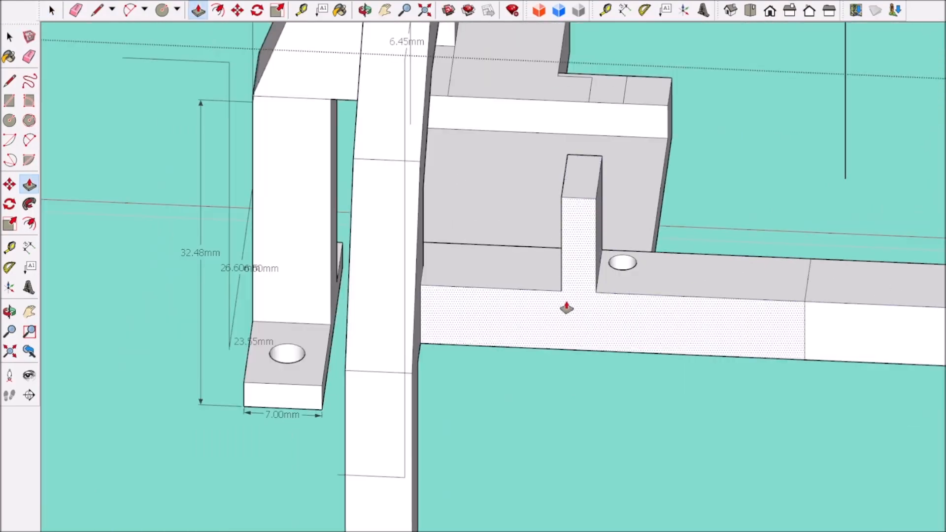
middle_drag(628, 252, 601, 295)
scroll(601, 295, up, 4)
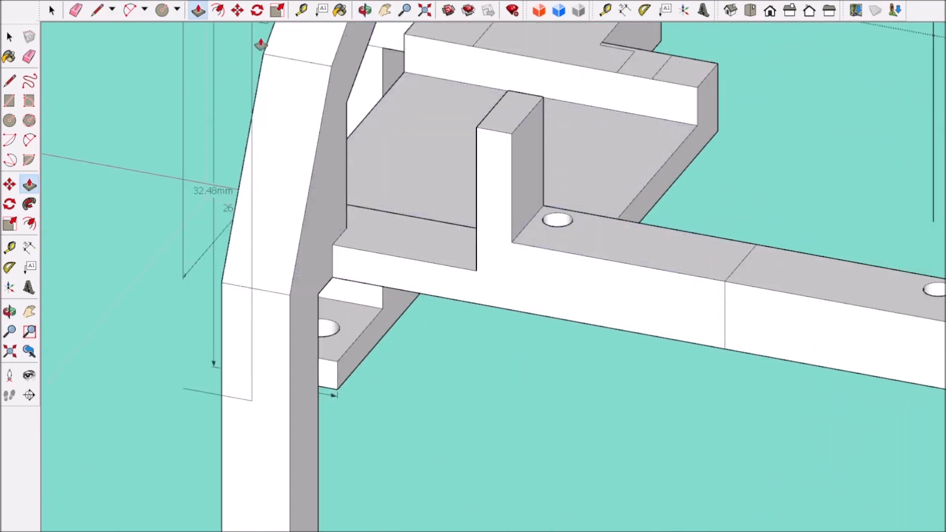
Step: Erase the screw hole from the front crossbar just inboard of the new post
scroll(543, 217, down, 8)
middle_drag(547, 214, 651, 28)
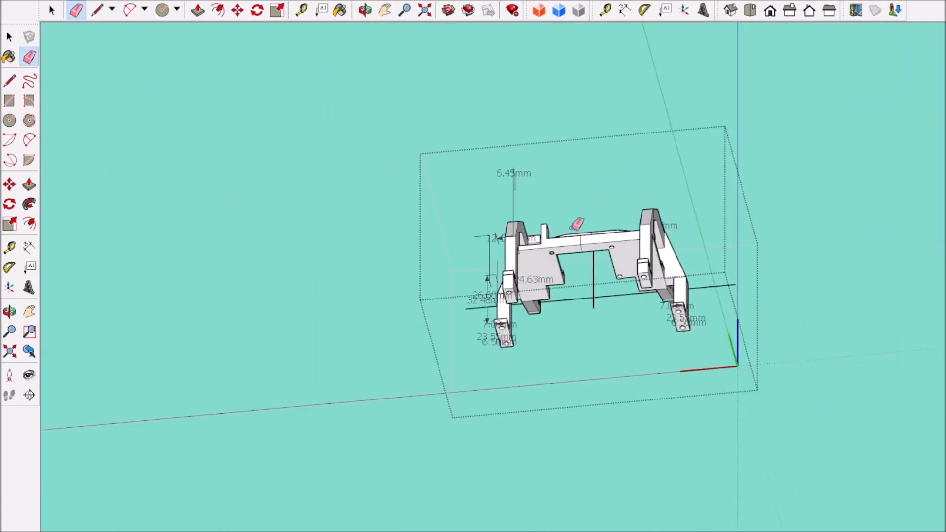
scroll(554, 263, up, 7)
click(555, 277)
scroll(556, 277, down, 5)
mouse_move(560, 278)
middle_down()
mouse_move(598, 340)
mouse_move(566, 463)
middle_up()
scroll(631, 117, up, 3)
scroll(636, 112, up, 3)
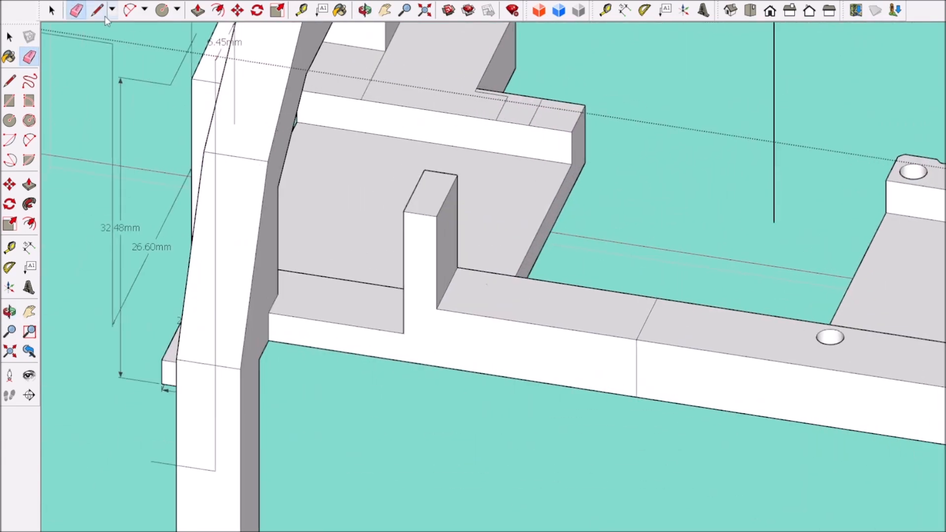
Step: Clean up the notch edge on the left plate and Push/Pull the small rectangle on its rear tab up into a second post
key(l)
scroll(518, 84, up, 2)
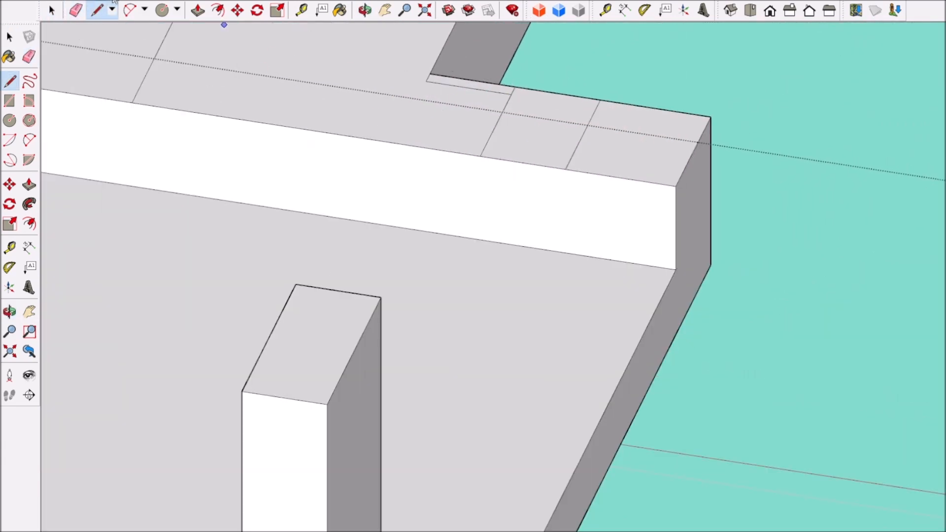
click(426, 81)
scroll(560, 135, down, 4)
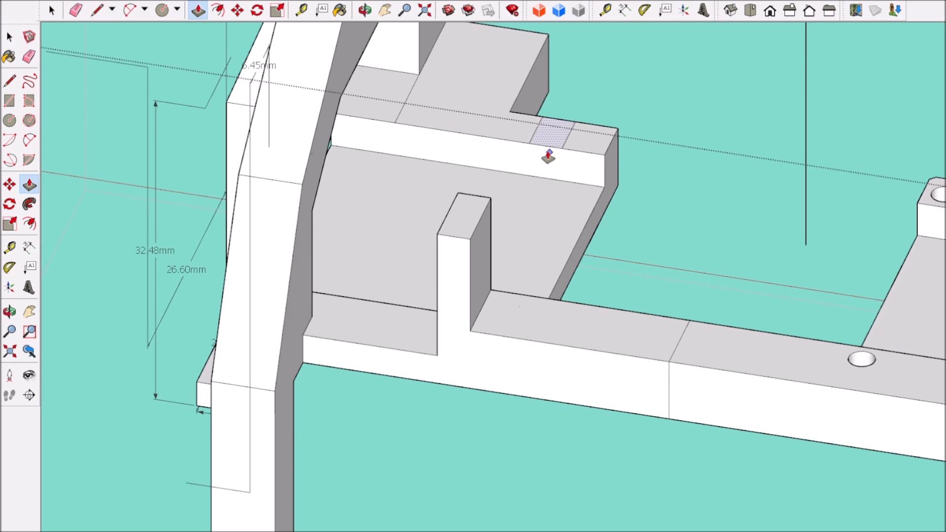
click(549, 146)
click(456, 197)
scroll(457, 198, down, 6)
middle_drag(459, 197, 547, 135)
scroll(544, 141, up, 6)
Step: Push/Pull the top faces inboard of both posts down, on the front crossbar and on the rear tab
middle_drag(540, 198, 503, 268)
click(556, 276)
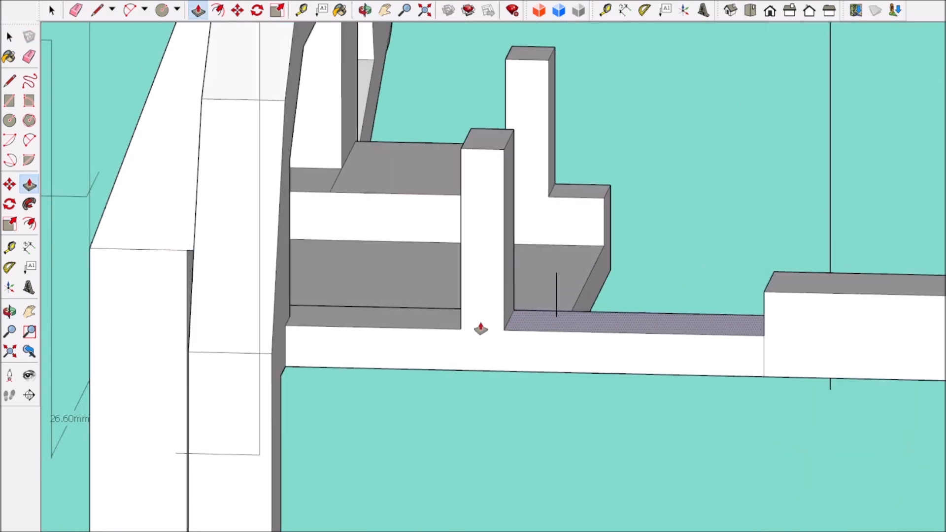
key(p)
click(574, 192)
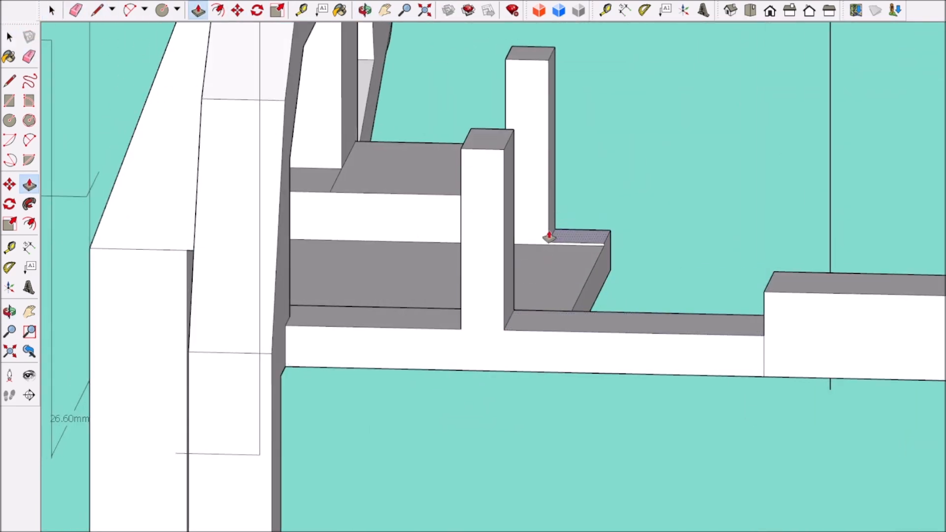
scroll(548, 272, down, 7)
middle_drag(547, 274, 480, 405)
scroll(594, 337, up, 4)
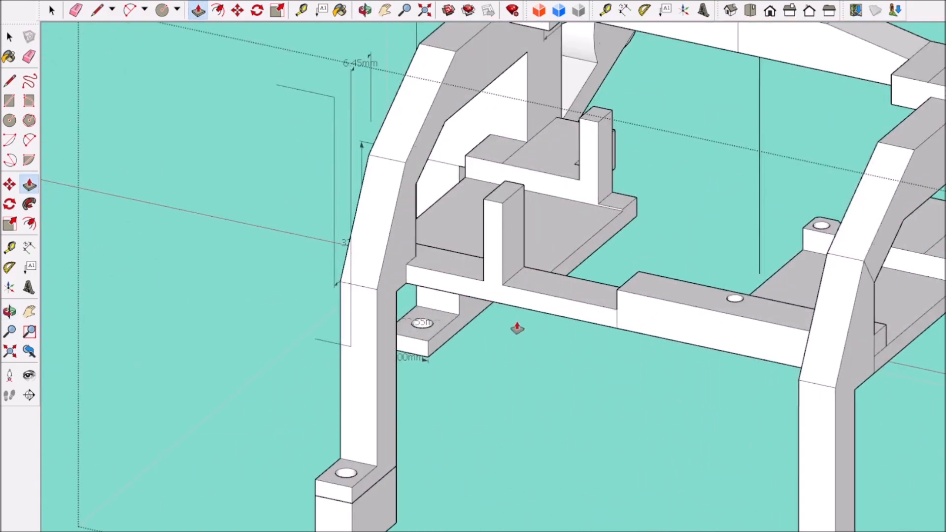
Step: Dimension the front post's height above the crossbar
middle_drag(517, 329, 637, 342)
scroll(637, 341, down, 5)
scroll(493, 312, up, 6)
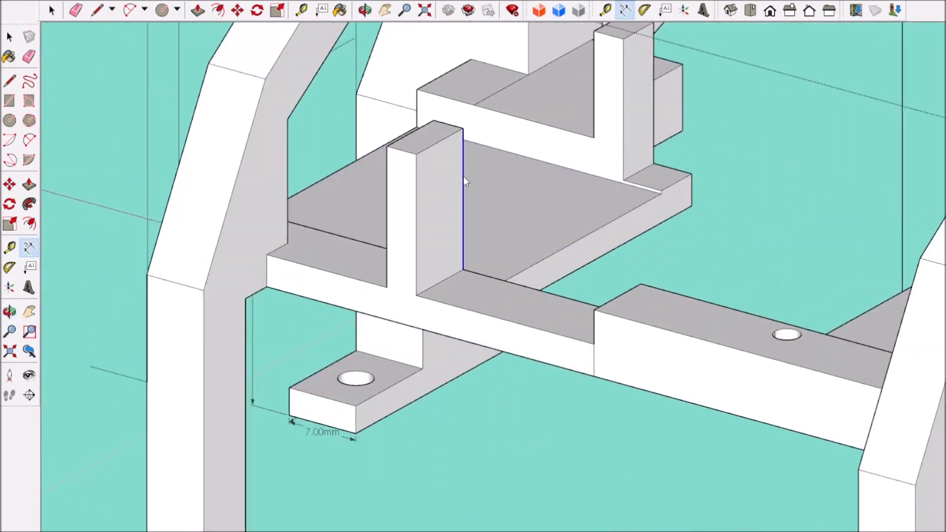
click(463, 176)
click(487, 195)
scroll(512, 216, down, 7)
scroll(510, 246, up, 6)
middle_drag(203, 386, 188, 371)
scroll(187, 371, up, 3)
Step: Push/Pull the crossbar's top face beside the front post until the post stands 12 mm above it
key(p)
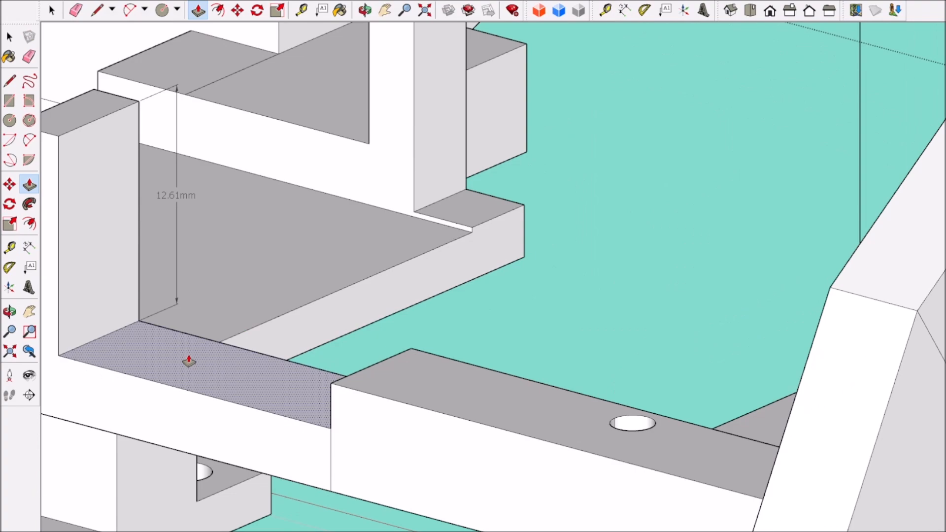
click(188, 361)
scroll(320, 389, down, 7)
scroll(308, 358, up, 5)
middle_drag(266, 364, 308, 329)
scroll(313, 323, up, 3)
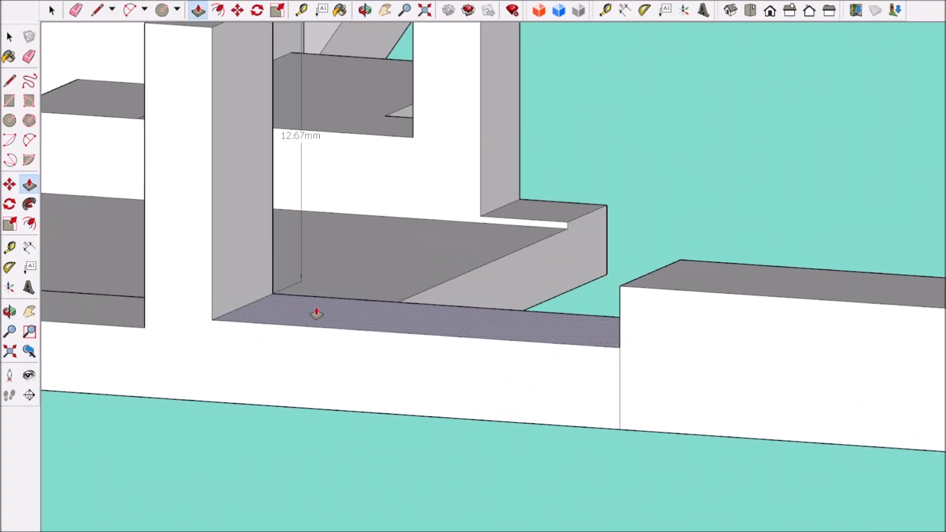
scroll(317, 314, down, 5)
scroll(281, 359, up, 5)
scroll(202, 302, down, 3)
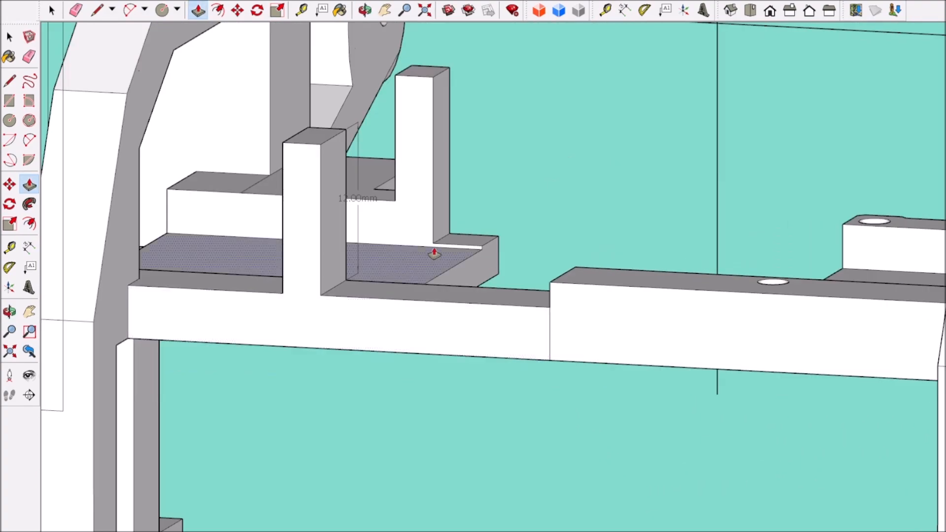
Step: Push/Pull the front post's top face up to make the post 13 mm high
click(346, 279)
scroll(341, 287, down, 5)
middle_drag(325, 295, 363, 277)
scroll(375, 271, up, 4)
click(385, 204)
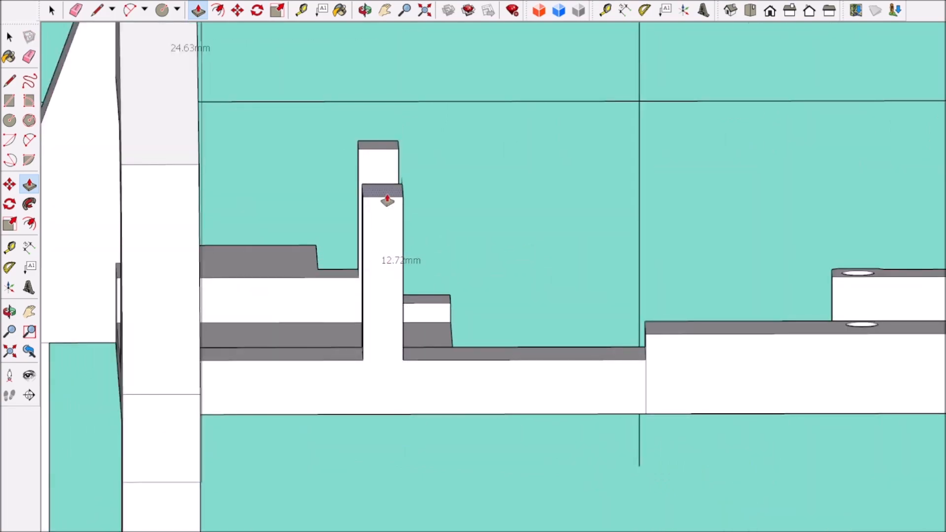
scroll(498, 253, down, 4)
middle_drag(498, 253, 394, 276)
scroll(394, 246, up, 4)
Step: Push/Pull the front post's outer side face 7 mm toward the left upright
click(52, 9)
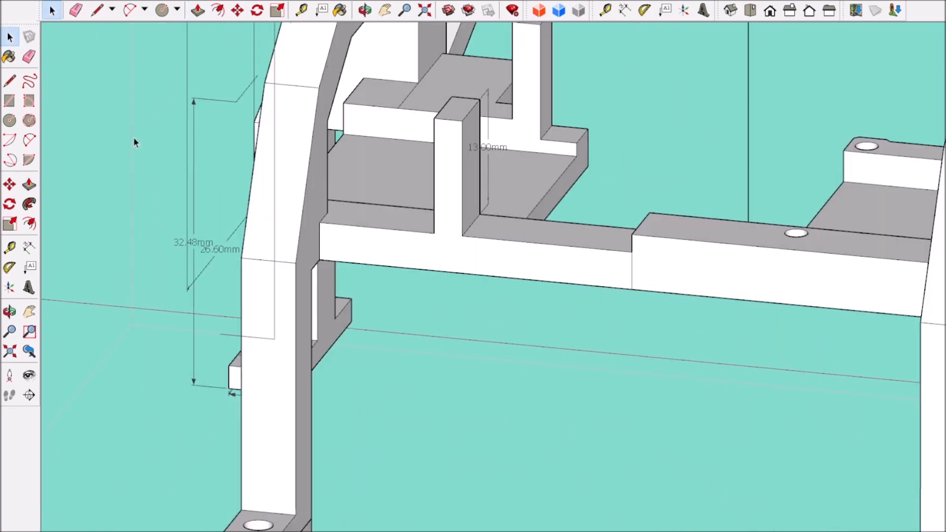
scroll(197, 247, down, 6)
click(162, 458)
scroll(268, 244, up, 6)
middle_drag(266, 241, 249, 317)
scroll(250, 317, down, 5)
scroll(260, 312, up, 8)
scroll(258, 264, down, 2)
double_click(259, 264)
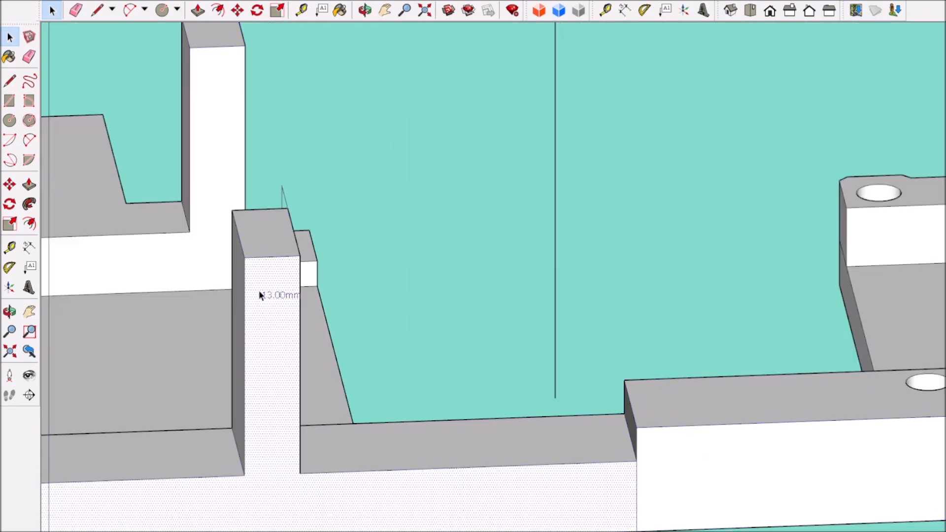
drag(232, 313, 175, 319)
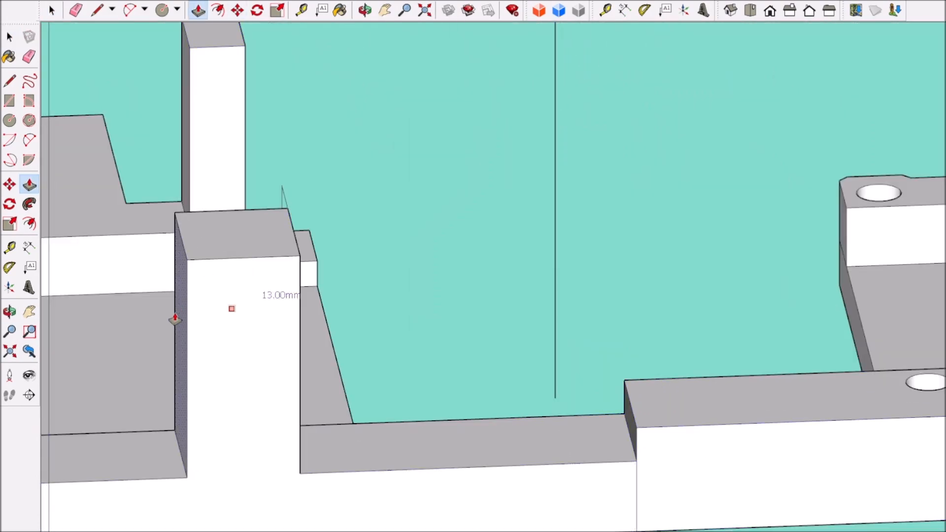
text(7)
key(Return)
Step: Push/Pull the front post's inner side face back toward its outer side to narrow the widened post
scroll(226, 328, down, 4)
middle_drag(309, 321, 264, 324)
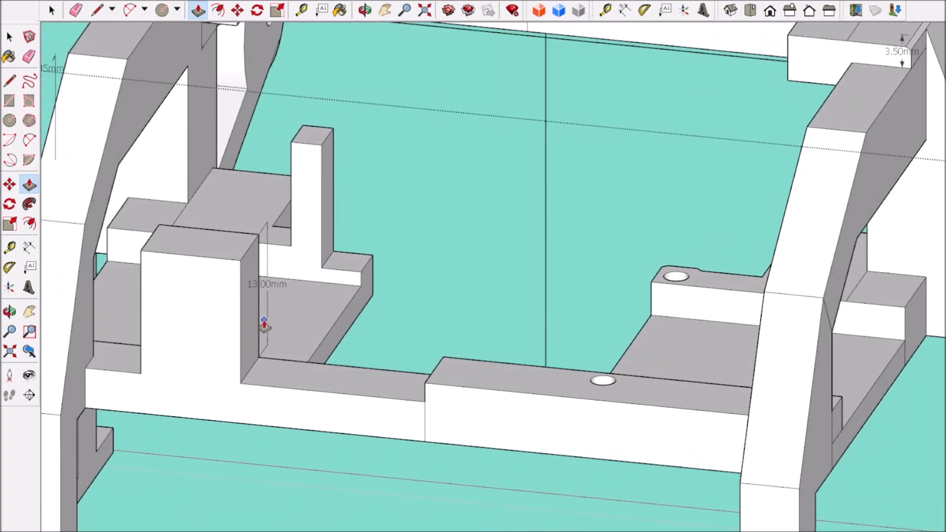
click(198, 9)
drag(259, 335, 235, 335)
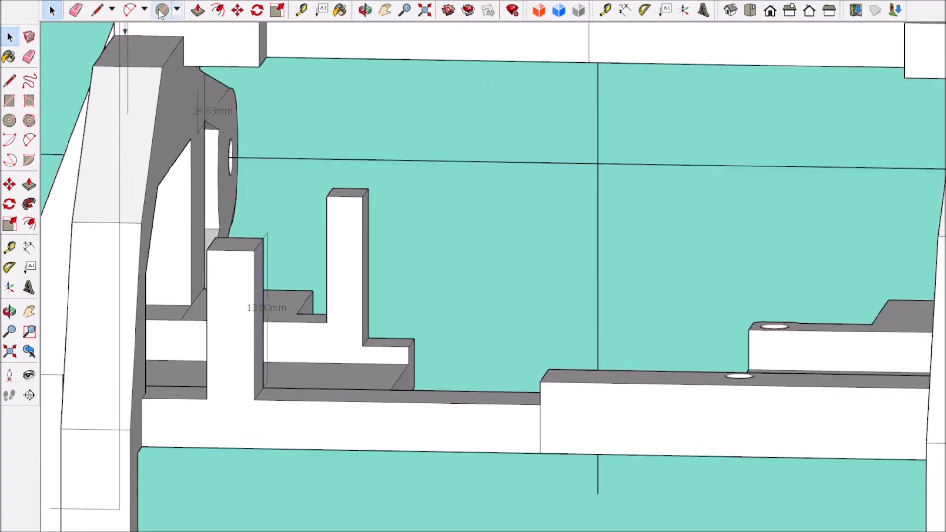
key(p)
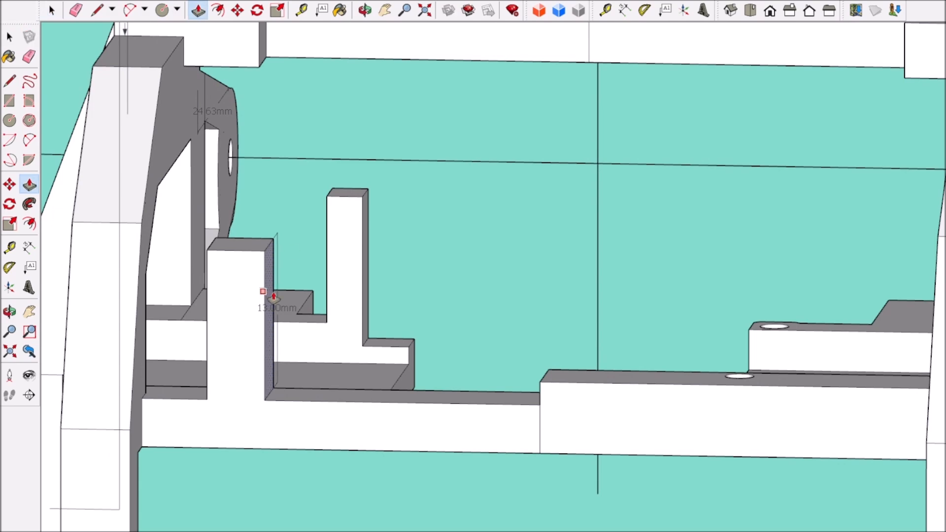
middle_drag(305, 325, 382, 485)
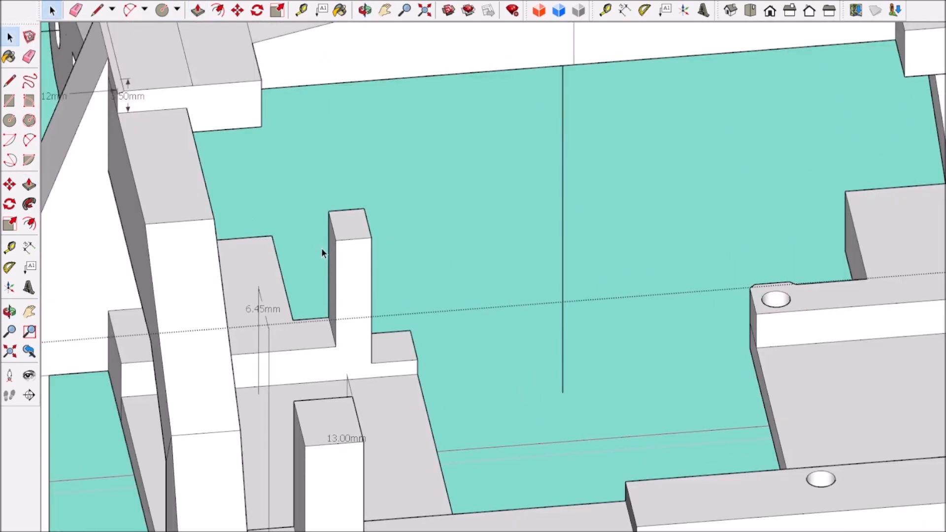
Step: Push/Pull the rear post's outer side outward and its inner side inward so the post lines up with the front post
click(198, 10)
click(334, 255)
click(262, 387)
scroll(337, 420, down, 5)
middle_drag(409, 419, 266, 413)
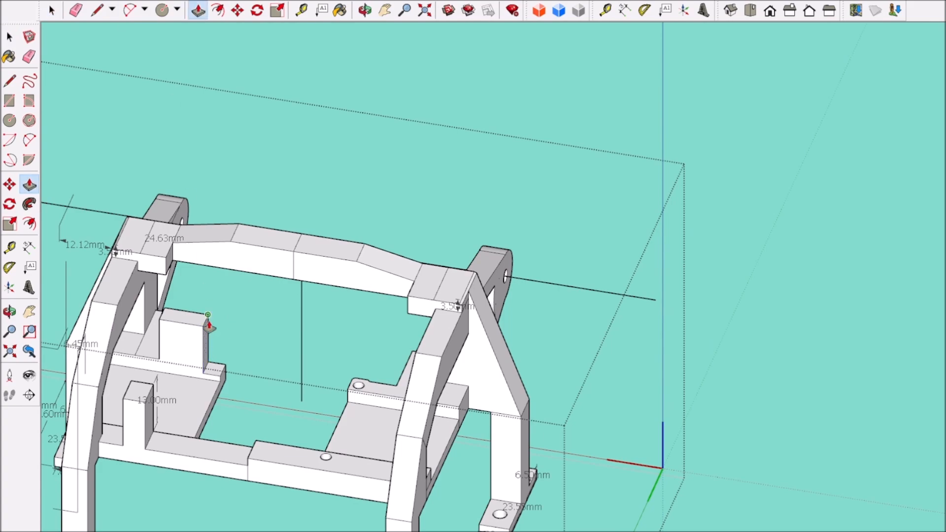
click(153, 385)
scroll(154, 389, down, 5)
middle_drag(306, 281, 365, 257)
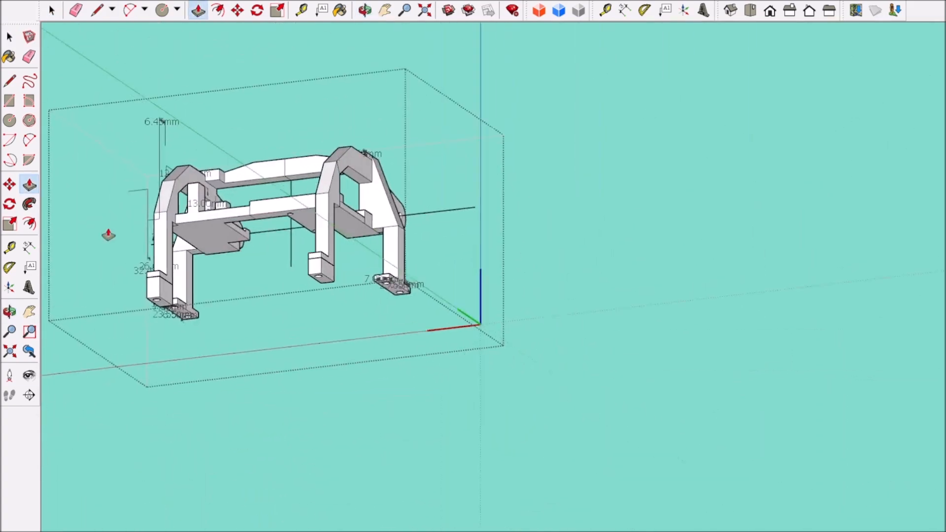
Step: Draw a horizontal line at mid-height across the inner side faces of the front and rear posts
scroll(111, 235, up, 4)
key(space)
scroll(287, 164, up, 5)
middle_drag(287, 164, 469, 342)
scroll(432, 414, down, 6)
scroll(469, 342, up, 4)
scroll(543, 321, up, 2)
scroll(543, 320, down, 6)
middle_drag(543, 320, 398, 294)
scroll(398, 294, up, 5)
middle_drag(419, 232, 351, 291)
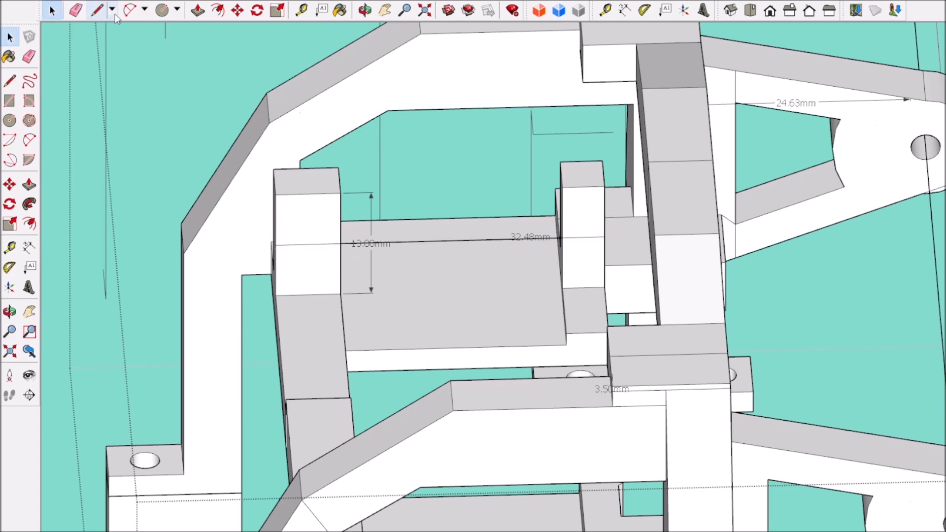
Step: Draw a screw-hole circle centred on each post's inner side face and dimension the distance between the two centres
scroll(433, 240, up, 2)
click(162, 10)
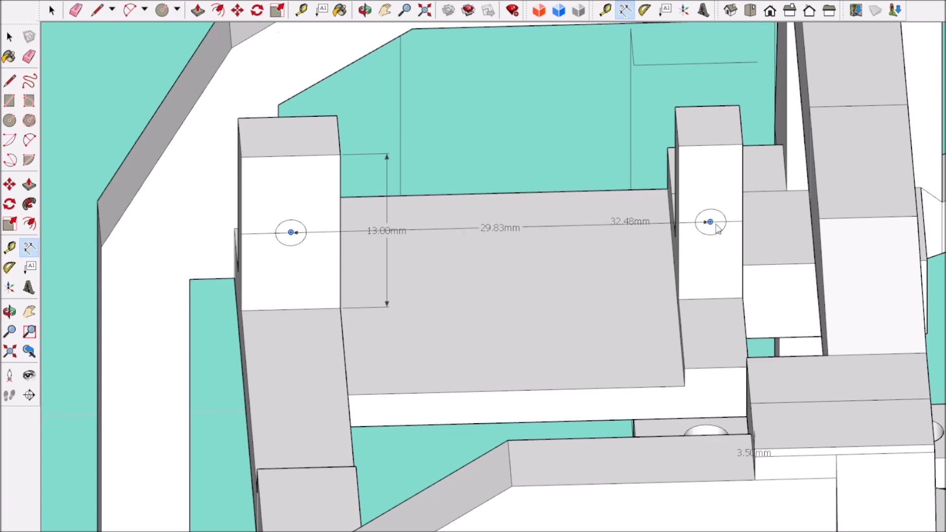
scroll(612, 312, down, 5)
middle_drag(613, 312, 424, 321)
scroll(424, 321, up, 4)
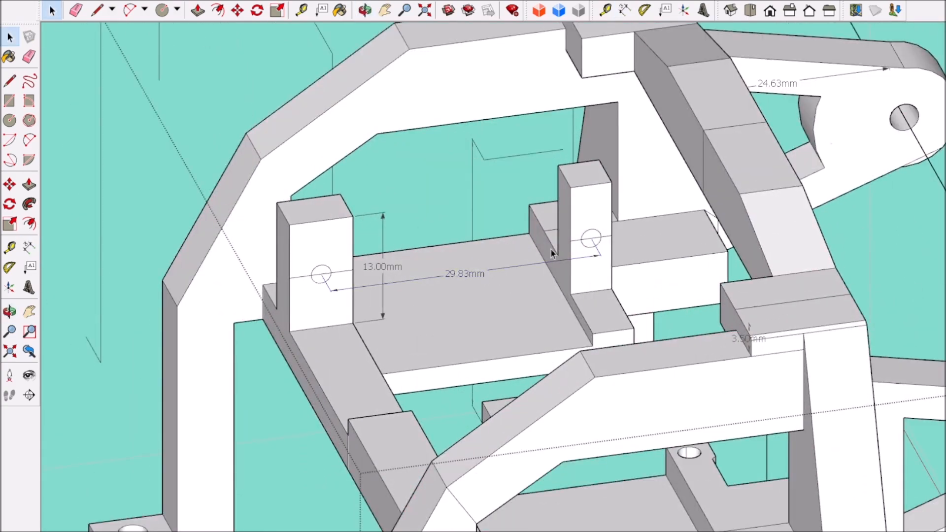
Step: Push/Pull the rear post's inner side toward the front post and move its screw-hole circle along the mid-height line
scroll(530, 278, up, 3)
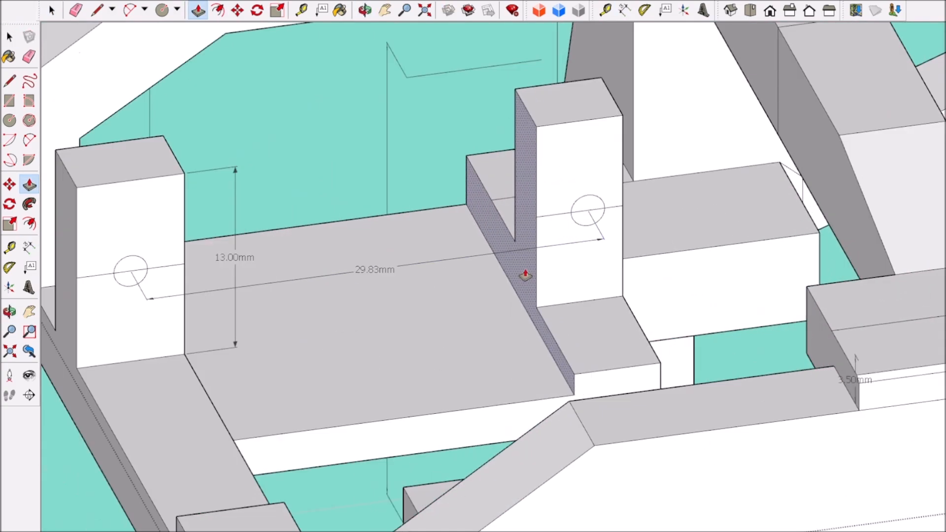
middle_drag(526, 274, 483, 281)
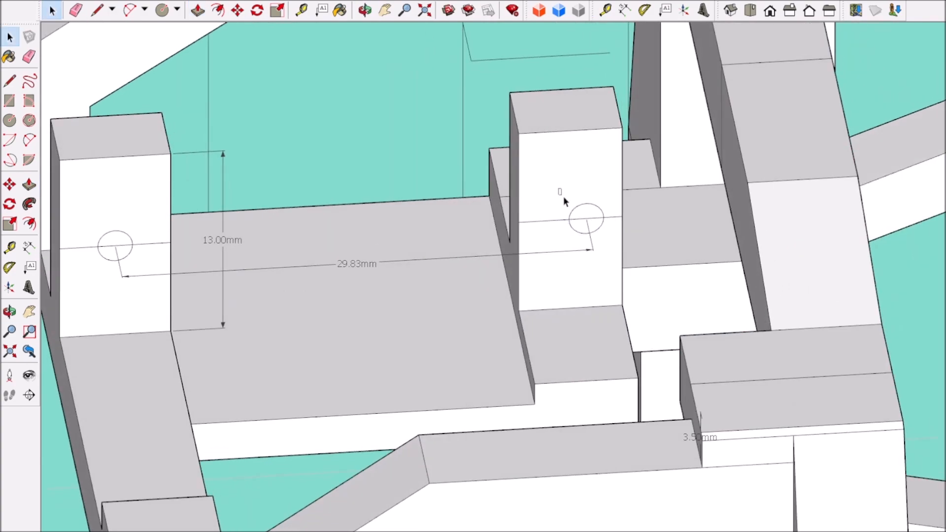
middle_drag(547, 224, 501, 264)
scroll(551, 253, up, 3)
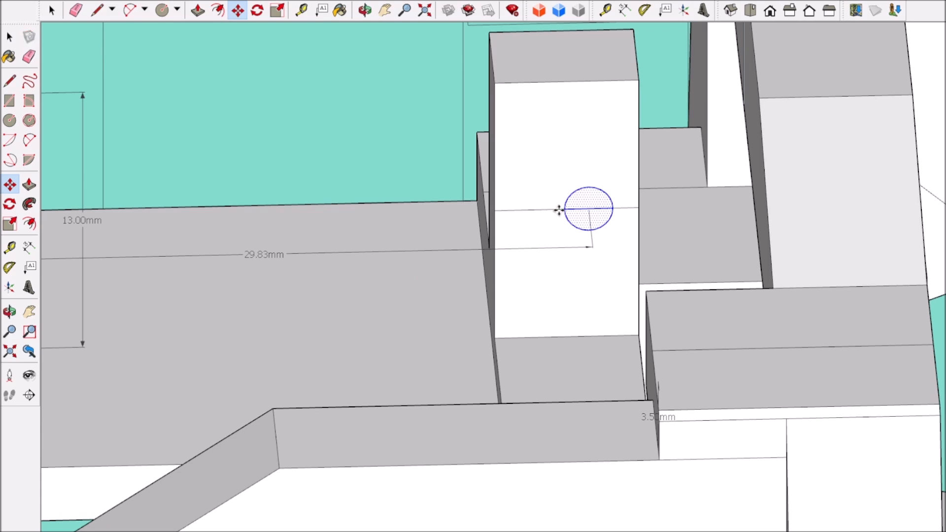
Step: Dimension the distance between the two screw-hole centres and check the posts against the servo in the full assembly
scroll(504, 293, down, 3)
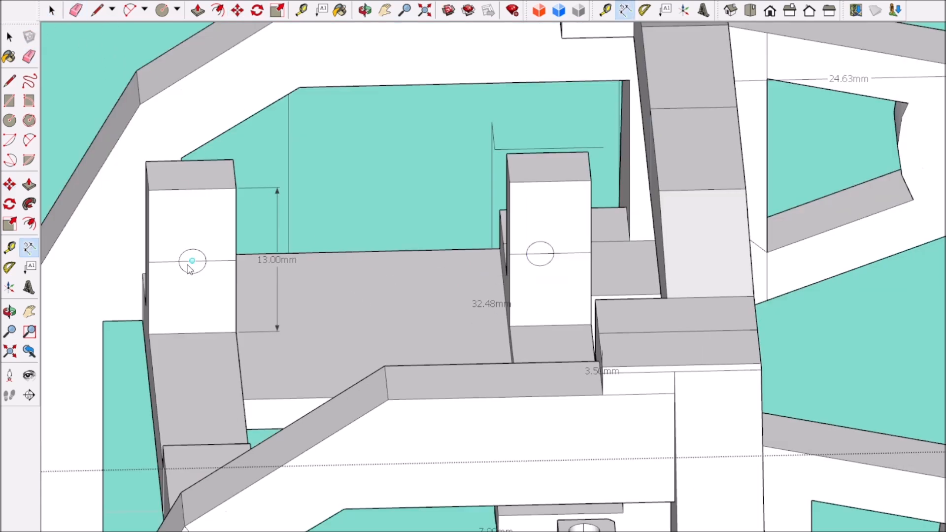
scroll(544, 259, down, 5)
key(space)
scroll(81, 360, down, 5)
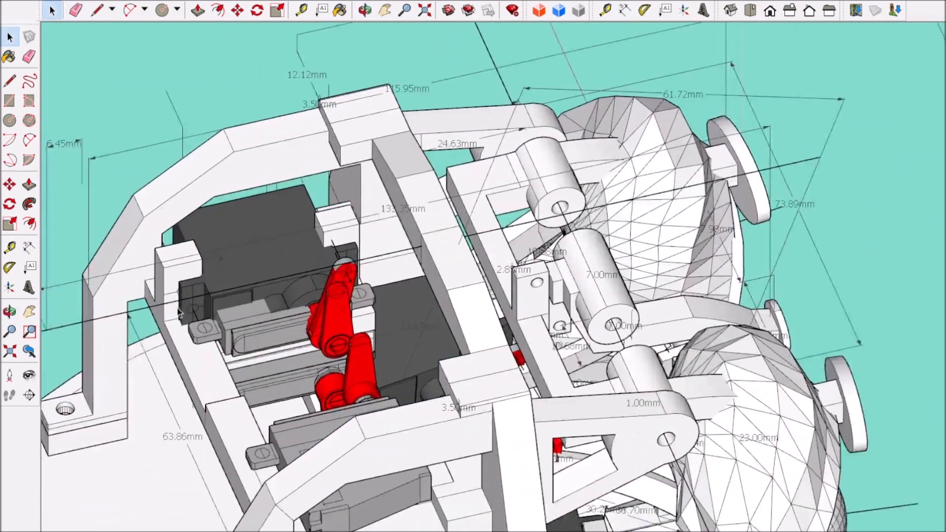
scroll(192, 285, up, 4)
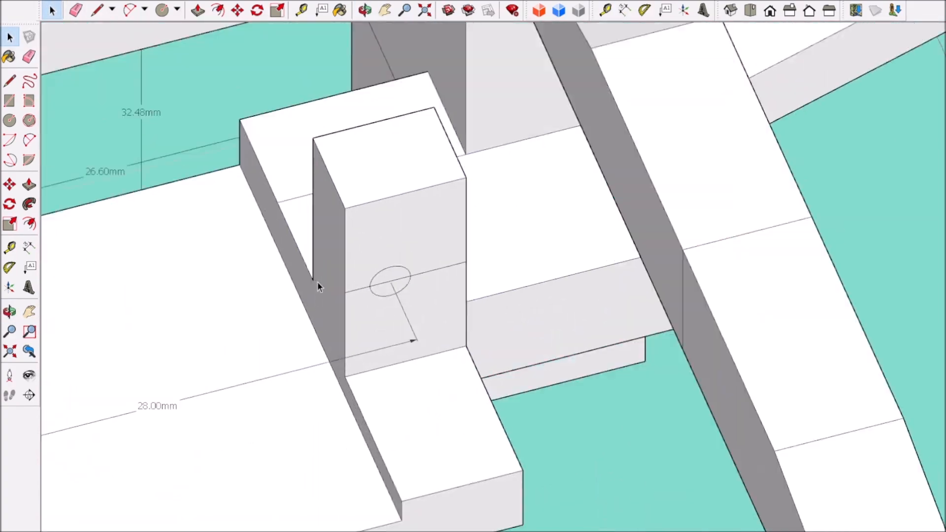
Step: Dimension the gap from the rear post's hole circle to the inner edge and Push/Pull the inner side to reduce it to about 0.9 mm
scroll(322, 283, up, 2)
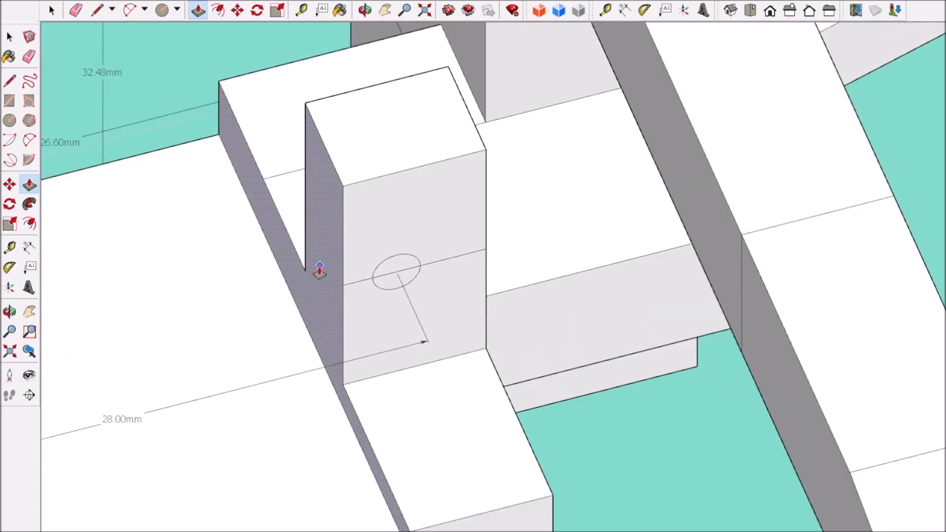
scroll(385, 296, up, 3)
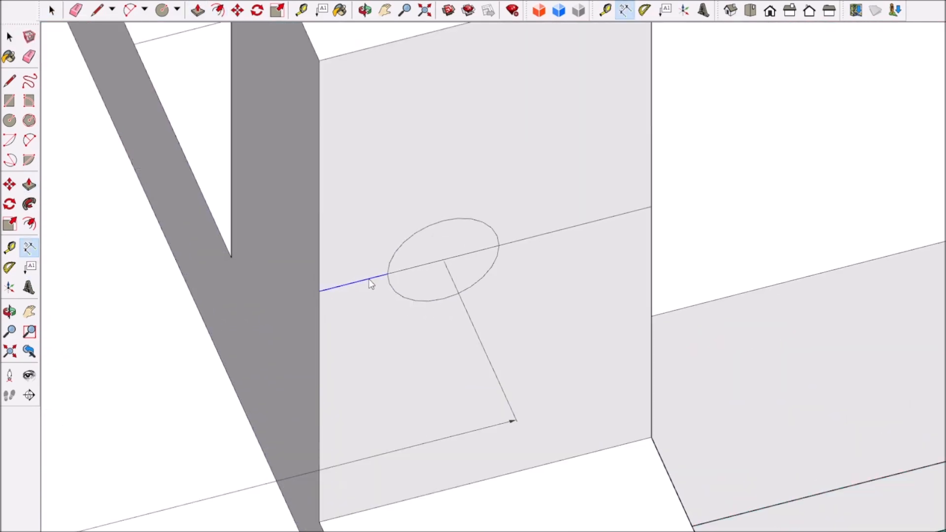
click(298, 273)
middle_drag(350, 323, 343, 310)
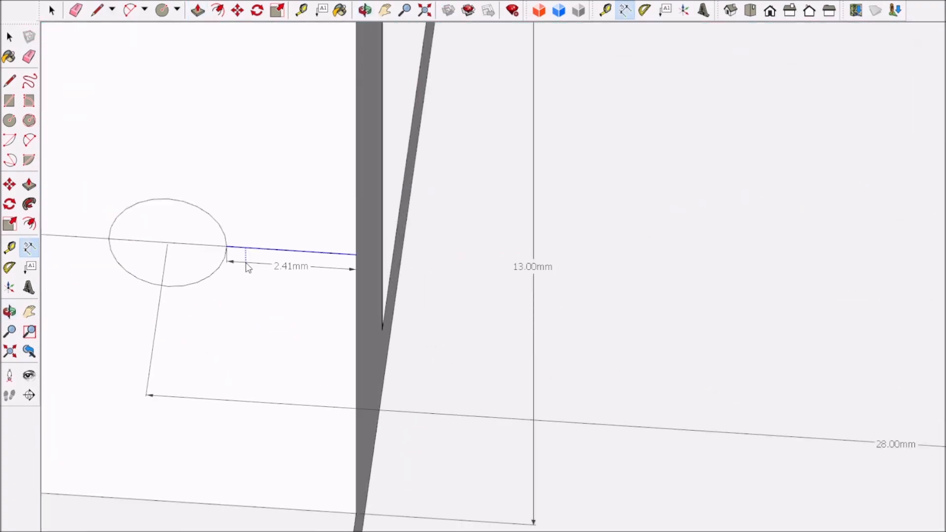
Step: Dimension the front post's gap between hole circle and inner edge, and Push/Pull its inner side to match the rear post
click(246, 262)
middle_drag(311, 287, 299, 291)
click(198, 10)
click(382, 341)
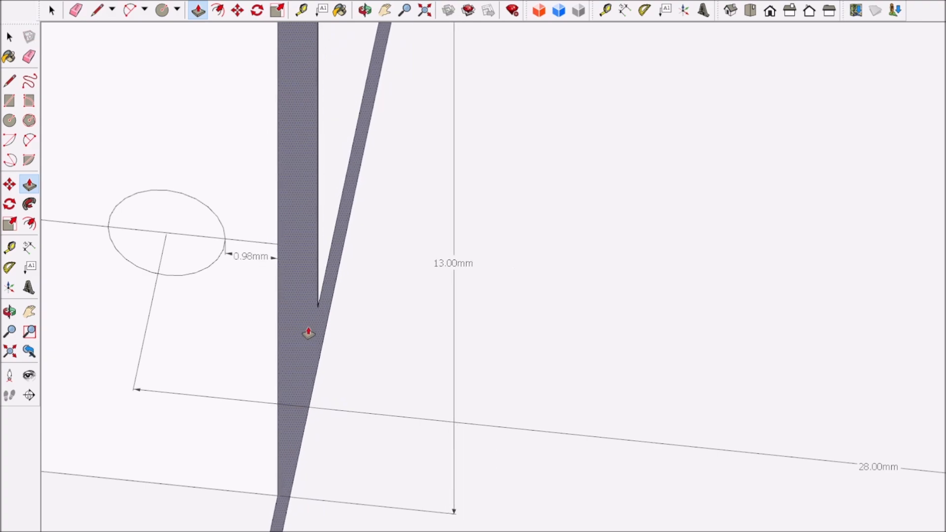
scroll(308, 333, down, 10)
middle_drag(364, 382, 318, 510)
Step: Move the large servo with its red arm so that its mounting flange rests against the face of the new posts
scroll(342, 452, up, 4)
scroll(345, 450, down, 8)
middle_drag(346, 459, 438, 509)
scroll(583, 454, up, 4)
key(space)
click(121, 161)
scroll(462, 363, up, 7)
middle_drag(462, 363, 616, 474)
scroll(576, 423, down, 3)
scroll(682, 300, up, 3)
click(679, 284)
key(m)
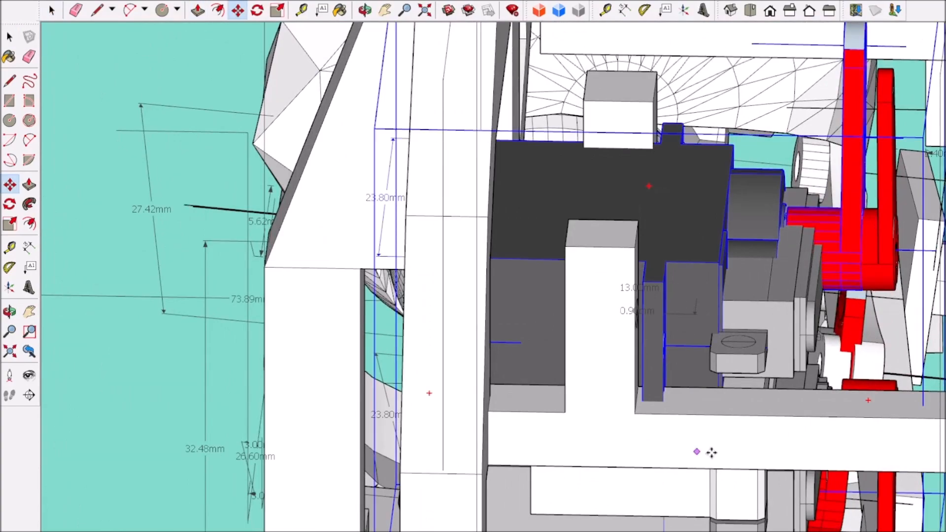
scroll(666, 378, up, 5)
scroll(650, 377, down, 6)
scroll(634, 332, up, 4)
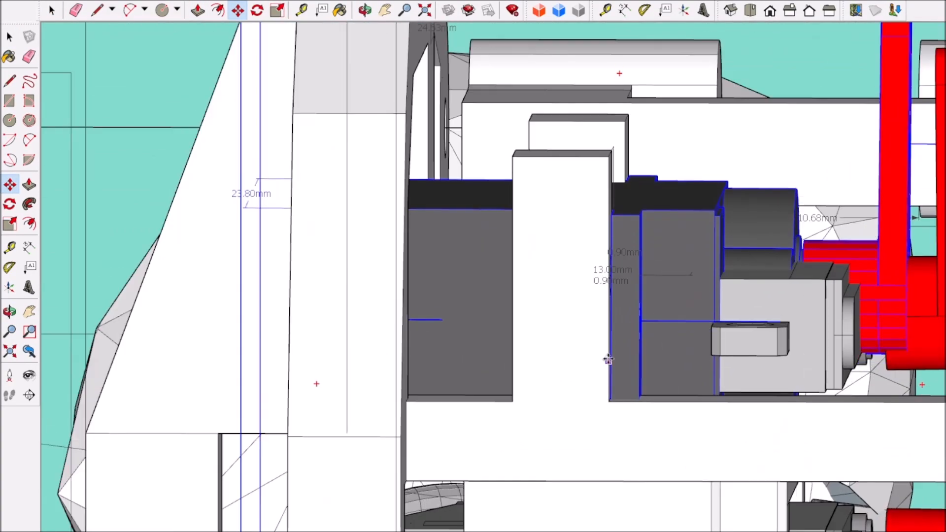
mouse_move(608, 338)
middle_down()
mouse_move(606, 323)
mouse_move(598, 359)
middle_up()
scroll(599, 359, up, 3)
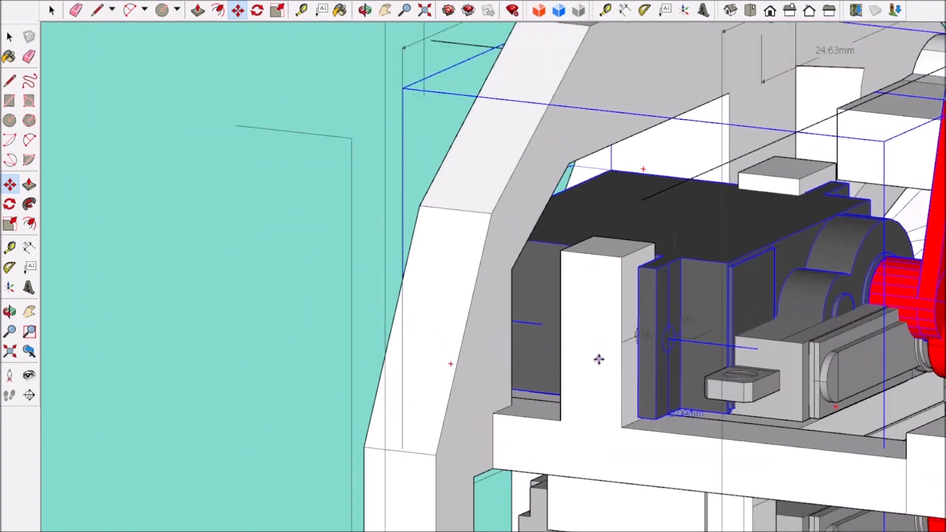
Step: Draw a guide line straight out from the centre of the front post's screw hole
scroll(628, 324, up, 5)
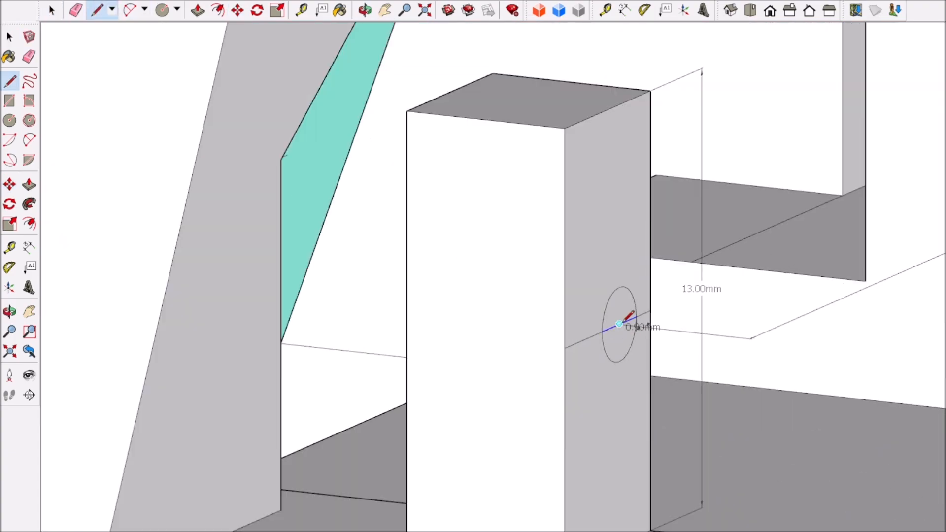
scroll(626, 320, down, 4)
click(44, 7)
scroll(336, 344, down, 4)
Step: Move the large servo so the centre line of its flange hole aligns with the guide line from the front post's hole
click(336, 344)
mouse_move(336, 344)
middle_down()
mouse_move(449, 338)
mouse_move(449, 269)
mouse_move(481, 378)
mouse_move(422, 336)
middle_up()
scroll(449, 335, up, 6)
scroll(423, 336, up, 5)
click(395, 341)
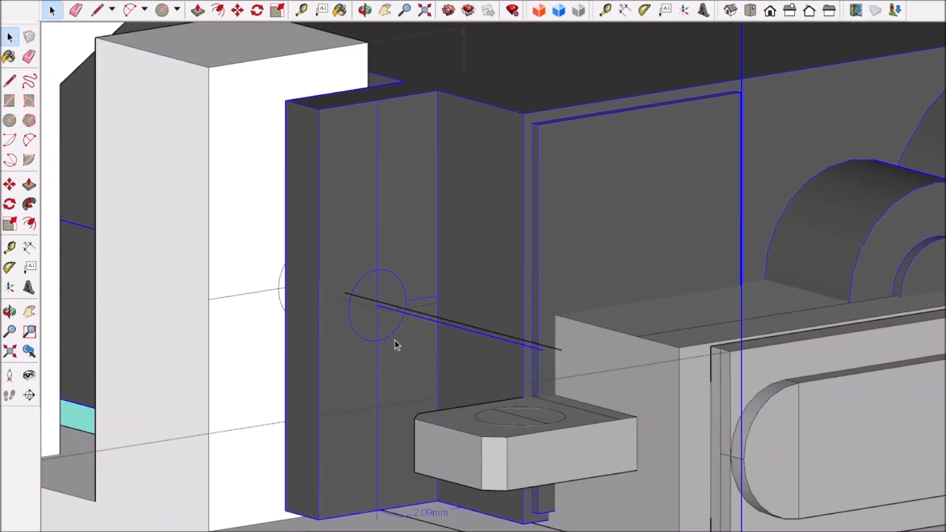
scroll(517, 374, down, 7)
middle_drag(488, 380, 450, 463)
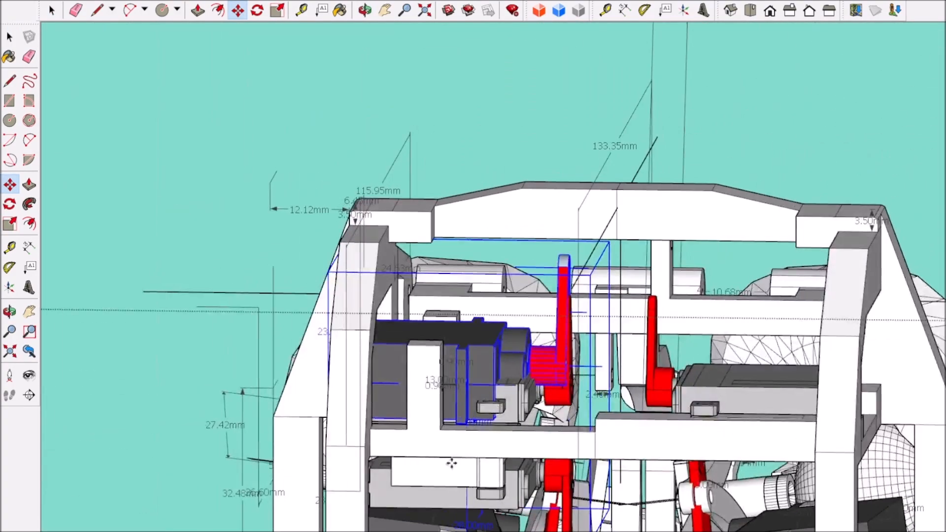
scroll(449, 462, up, 6)
click(525, 385)
click(490, 381)
Step: Examine the clearance between the repositioned servo, its red arm, the small servos and the surrounding frame from several angles
scroll(473, 422, down, 5)
middle_drag(74, 448, 616, 413)
scroll(340, 473, down, 5)
scroll(830, 388, up, 4)
scroll(901, 444, up, 4)
shift+middle_drag(900, 443, 261, 357)
scroll(820, 290, down, 5)
scroll(266, 356, down, 4)
scroll(257, 344, up, 4)
scroll(288, 375, down, 4)
scroll(281, 345, up, 5)
key(space)
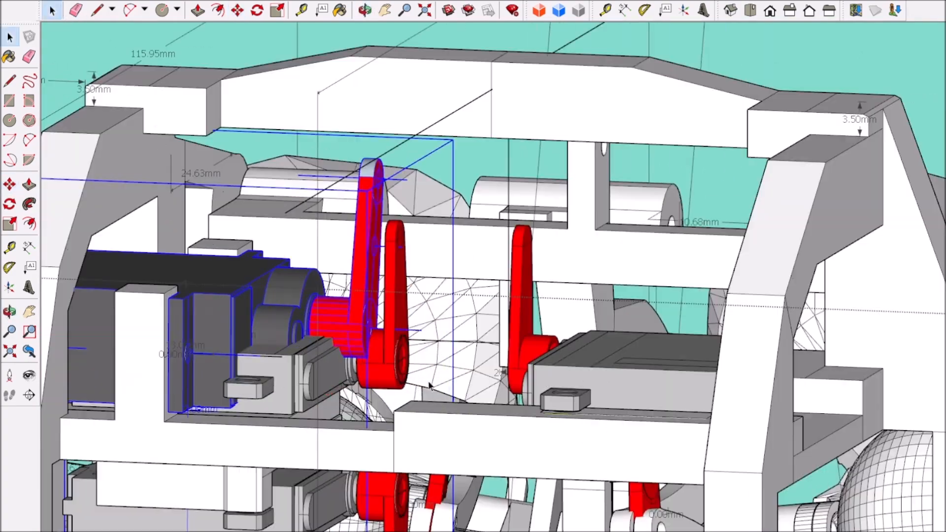
scroll(428, 386, down, 3)
middle_drag(429, 386, 427, 448)
scroll(382, 362, up, 2)
click(378, 359)
middle_drag(377, 359, 362, 451)
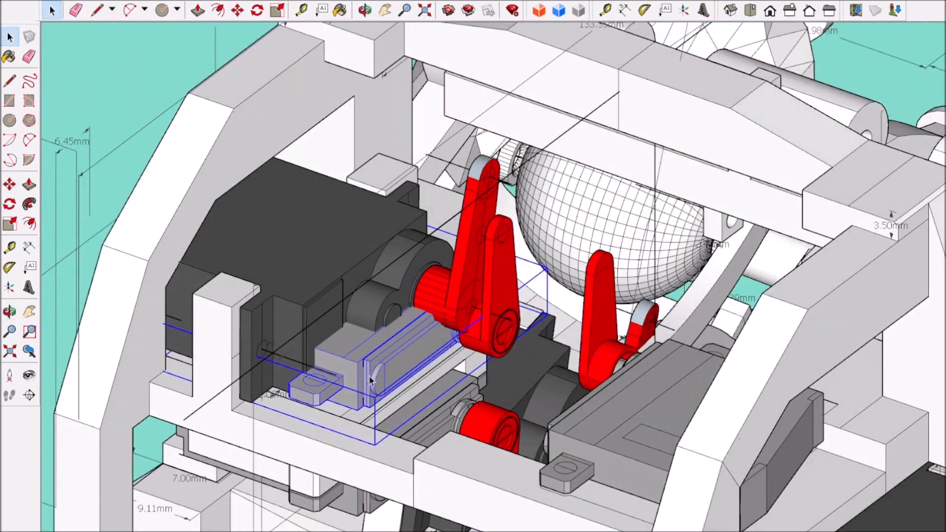
scroll(489, 339, down, 3)
scroll(779, 348, up, 2)
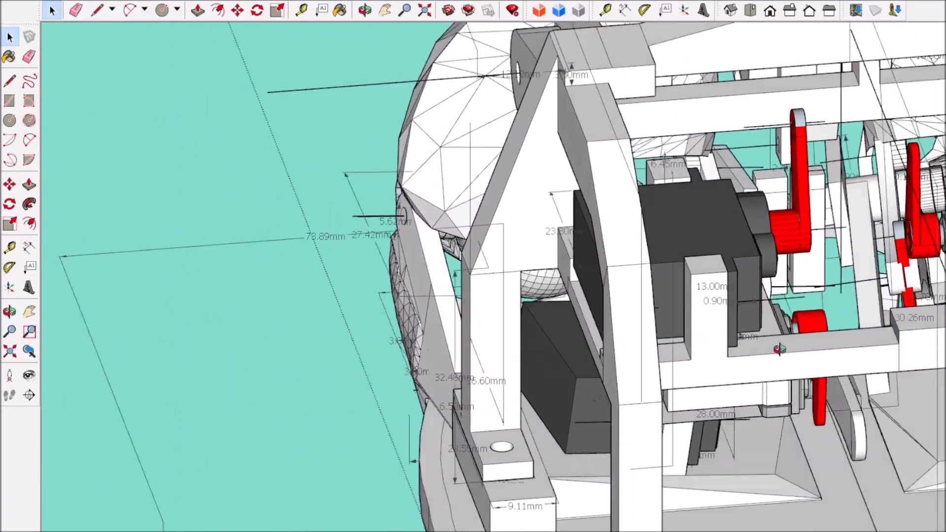
middle_drag(779, 348, 404, 321)
Step: Open the frame for editing and Push/Pull the end face of the servo base plate toward the posts to shorten it
double_click(403, 318)
scroll(404, 317, up, 7)
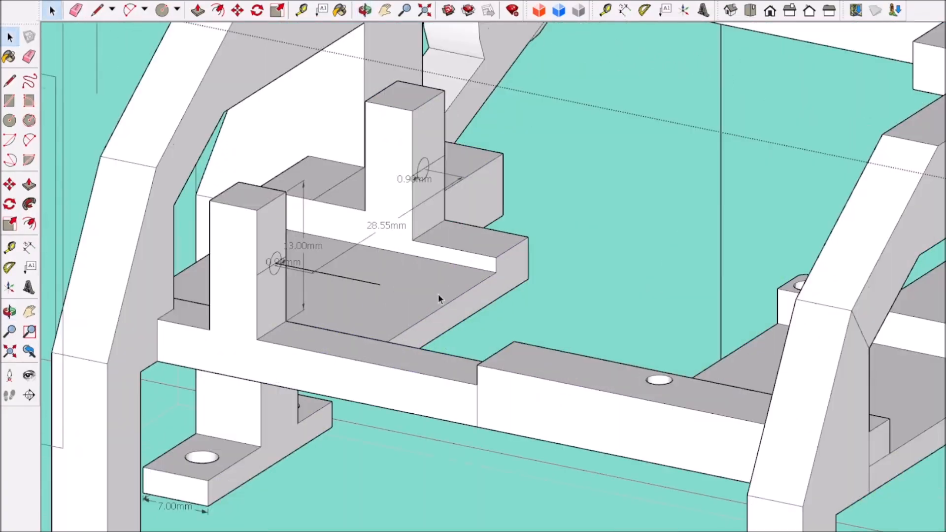
scroll(471, 310, down, 1)
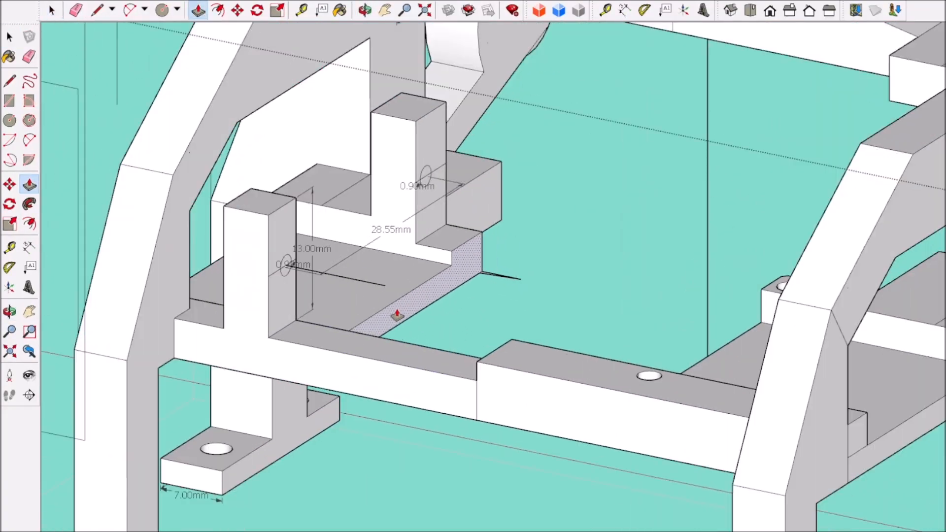
scroll(397, 315, down, 8)
middle_drag(397, 315, 685, 177)
Step: Clean up the stray edges at the corner of the base plate and readjust the plate's end face
scroll(695, 184, up, 11)
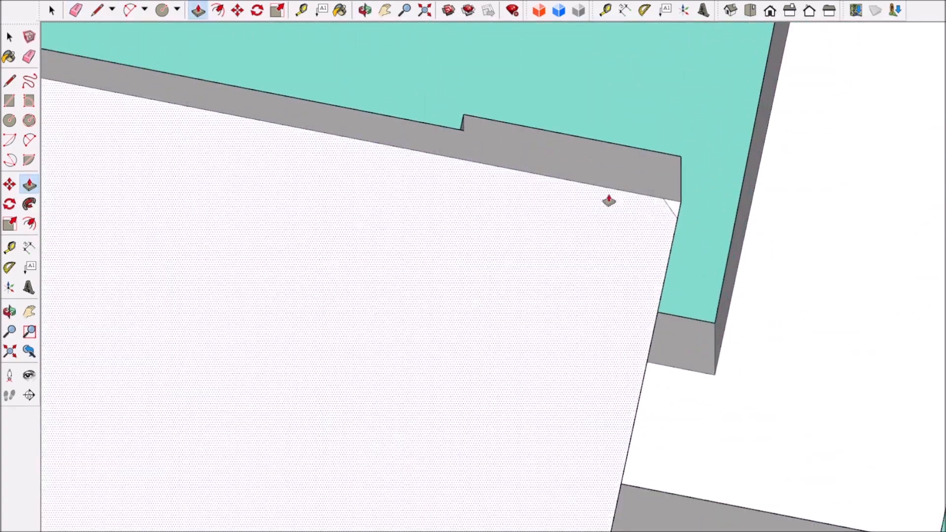
click(52, 10)
click(74, 11)
scroll(574, 171, down, 10)
mouse_move(574, 172)
middle_down()
mouse_move(427, 359)
mouse_move(343, 165)
mouse_move(400, 162)
middle_up()
scroll(342, 165, up, 3)
scroll(400, 162, up, 6)
scroll(400, 162, up, 1)
key(space)
click(356, 155)
click(304, 205)
key(space)
Step: Push/Pull the vertical inner face of the side frame's opening outward beside the front post to widen the opening
scroll(279, 205, down, 9)
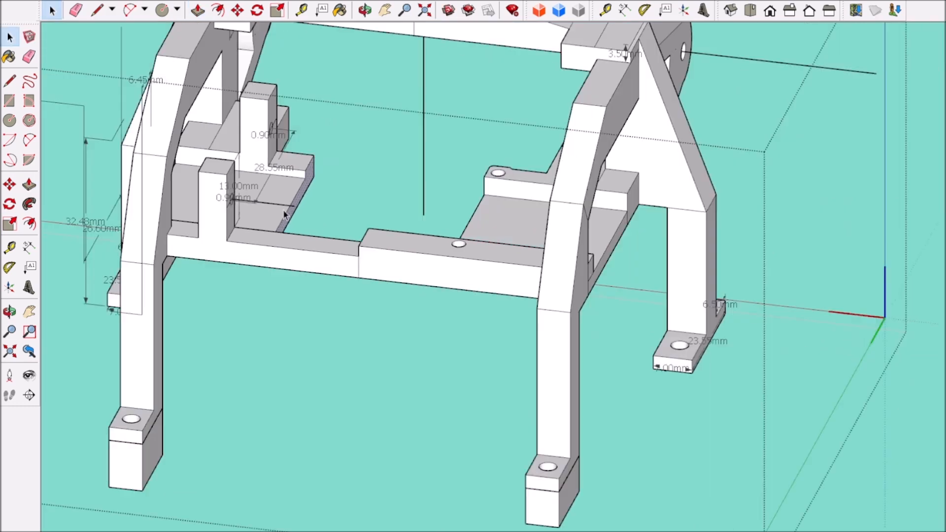
scroll(279, 205, up, 5)
middle_drag(278, 205, 591, 320)
scroll(383, 278, down, 3)
scroll(369, 266, up, 4)
middle_drag(368, 171, 853, 221)
scroll(419, 276, down, 5)
scroll(331, 177, up, 3)
scroll(331, 178, down, 6)
scroll(517, 234, up, 9)
middle_drag(517, 234, 542, 234)
click(497, 296)
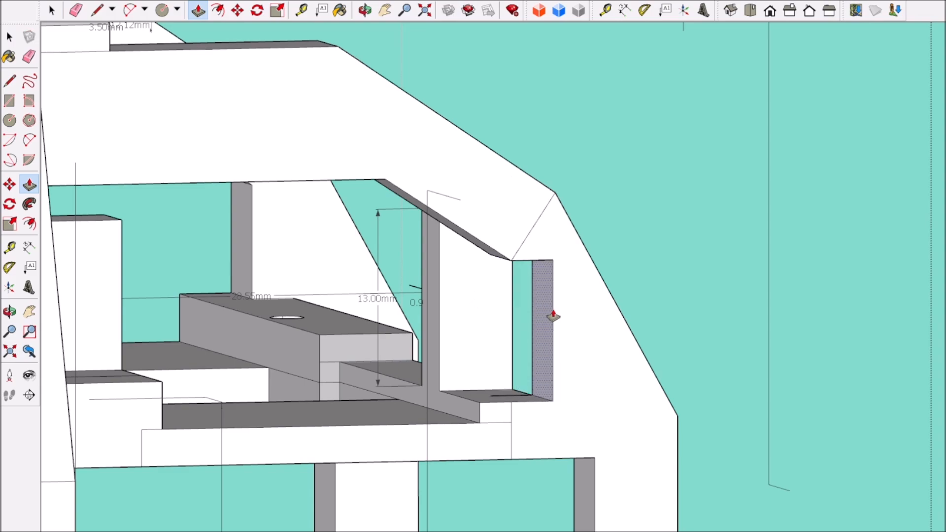
click(552, 315)
middle_drag(552, 325, 534, 357)
Step: Push/Pull the slanted and top inner faces of the side frame's opening outward to enlarge it
scroll(534, 356, up, 6)
scroll(555, 279, down, 5)
middle_drag(556, 279, 686, 404)
scroll(687, 405, down, 9)
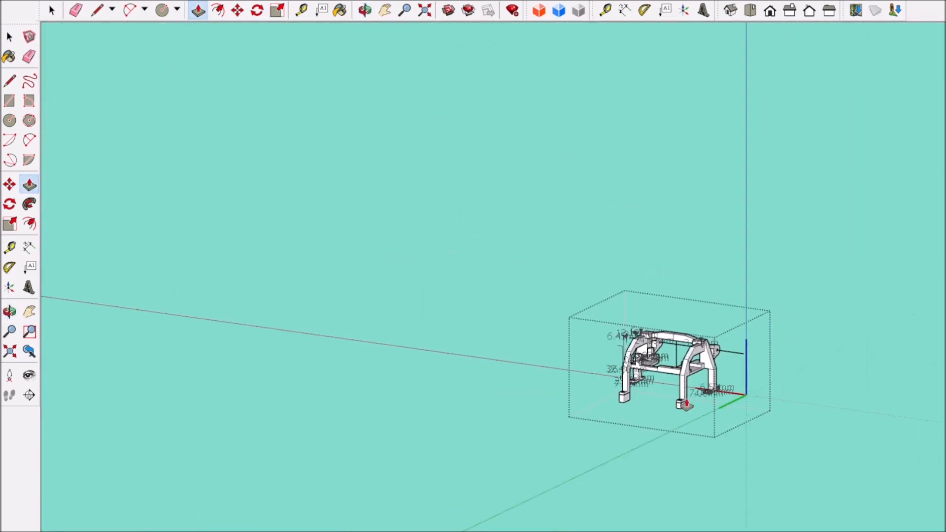
scroll(685, 404, up, 12)
middle_drag(531, 308, 698, 414)
scroll(452, 426, up, 8)
middle_drag(522, 499, 396, 342)
scroll(451, 426, down, 4)
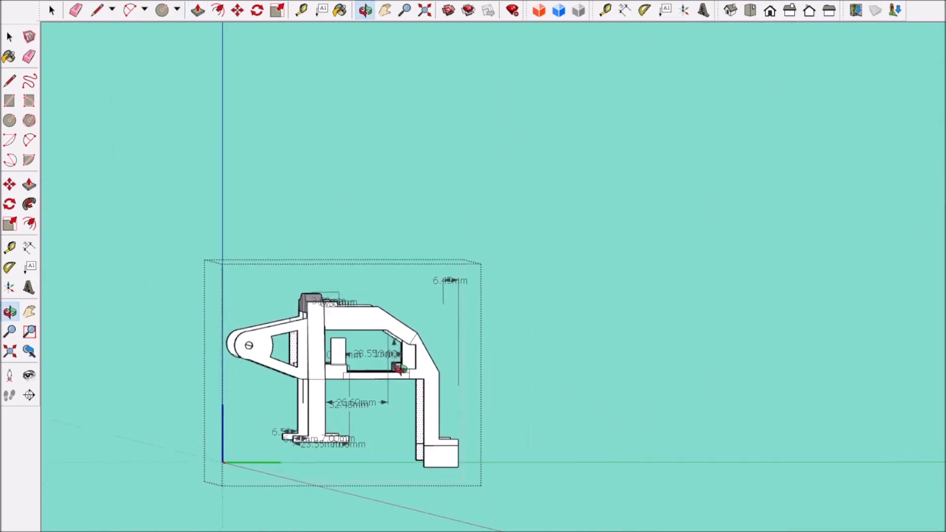
scroll(413, 394, up, 9)
middle_drag(375, 382, 417, 357)
click(388, 316)
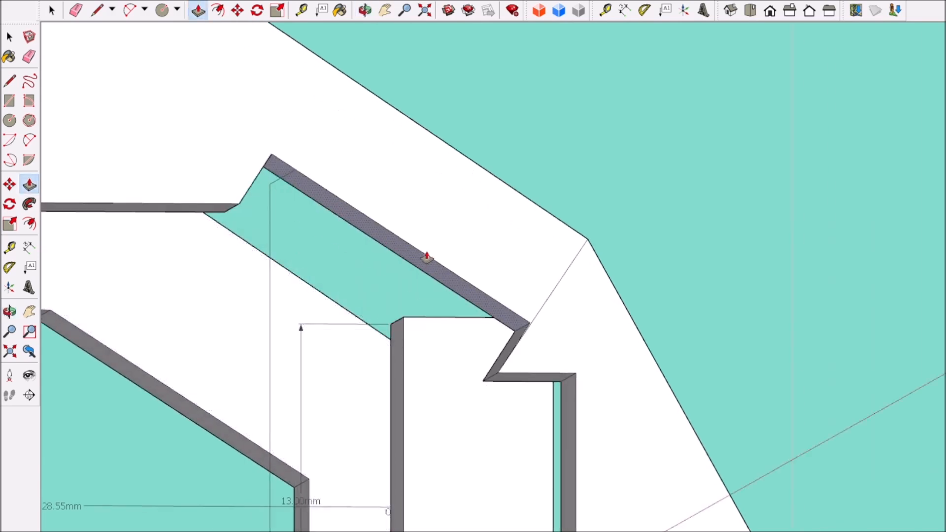
click(438, 237)
scroll(312, 297, down, 6)
scroll(308, 287, up, 2)
Step: Erase the seam edge at the bend on the side frame's outer face
key(e)
scroll(333, 317, up, 5)
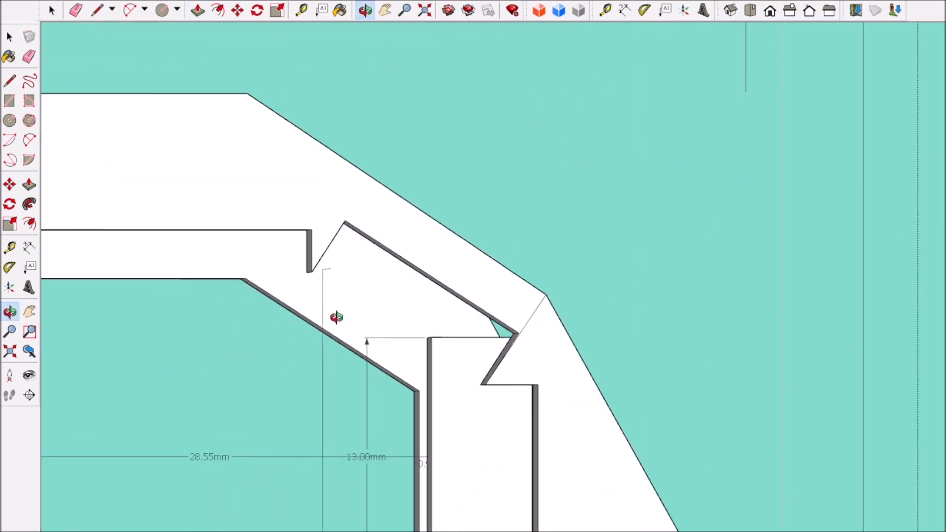
scroll(393, 322, down, 10)
middle_drag(398, 362, 306, 401)
scroll(305, 401, down, 4)
middle_drag(305, 401, 226, 429)
scroll(242, 336, up, 6)
scroll(243, 391, down, 3)
middle_drag(243, 391, 276, 418)
scroll(596, 330, up, 5)
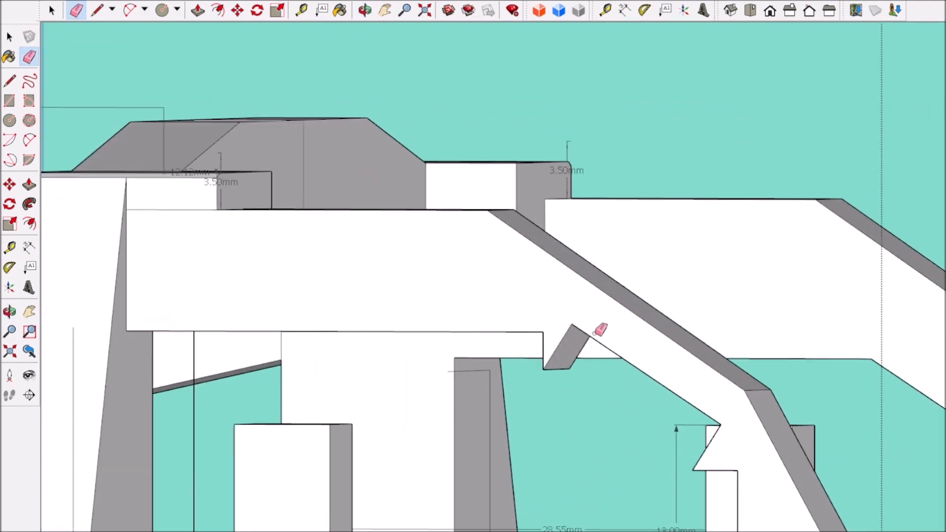
Step: Push/Pull the slanted outer faces of the side frame outward to restore the thickness around the enlarged opening
scroll(596, 422, down, 8)
scroll(847, 400, up, 8)
scroll(847, 400, down, 5)
scroll(747, 392, up, 5)
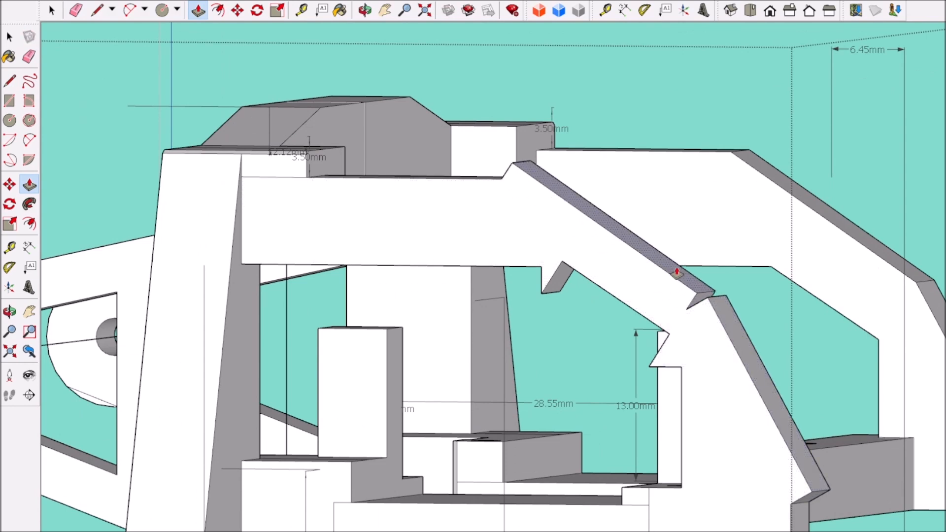
scroll(677, 272, down, 5)
scroll(659, 417, up, 5)
Step: In the right side view, draw a horizontal line extending the frame's top edge and a vertical line extending the outer leg edge
click(789, 10)
key(l)
scroll(527, 356, up, 5)
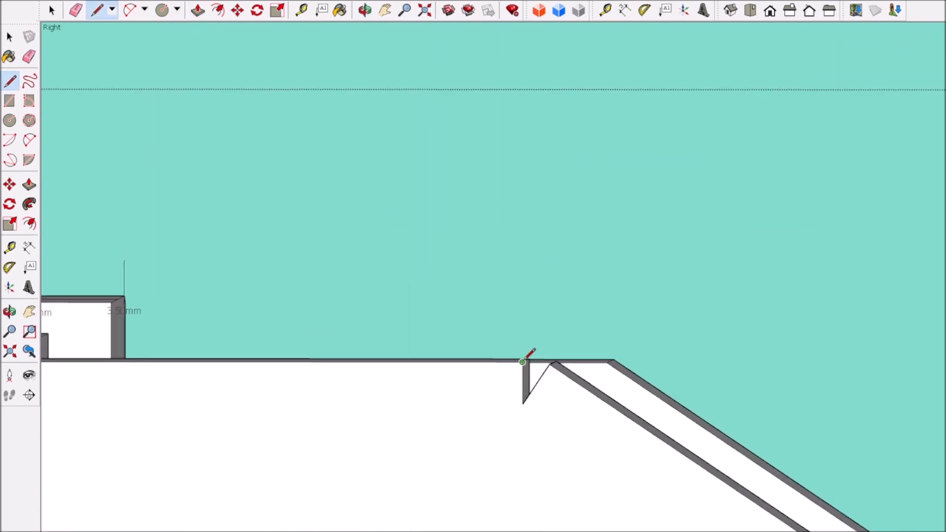
click(526, 359)
scroll(631, 355, down, 7)
key(space)
scroll(620, 315, up, 5)
scroll(669, 360, down, 4)
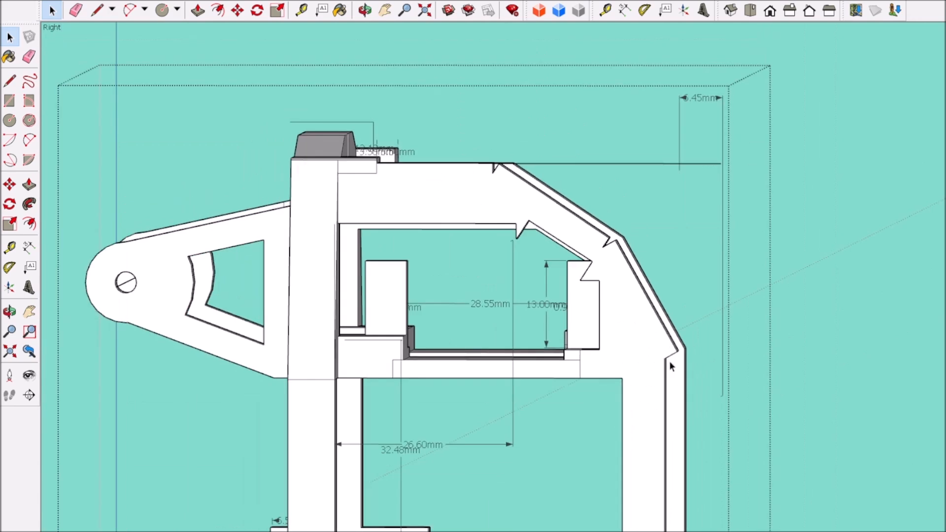
scroll(669, 360, up, 5)
scroll(660, 227, down, 3)
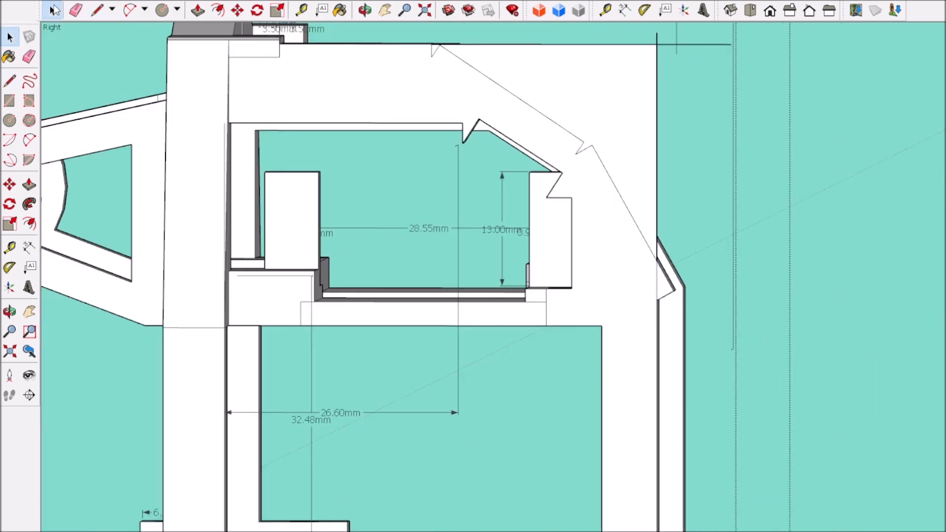
Step: Draw slanted lines on the side frame's outer face, extending the bent outline to the frame's top edge and outer leg edge
scroll(656, 33, up, 3)
key(space)
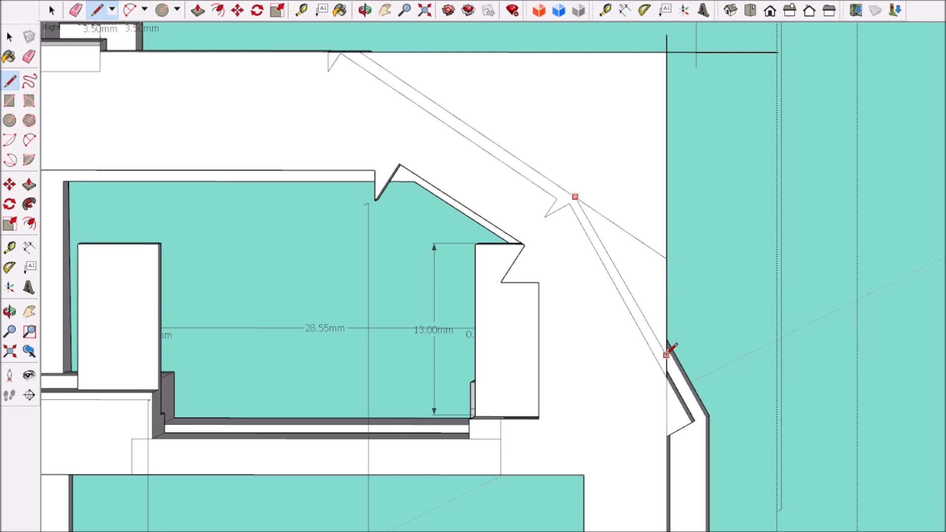
scroll(518, 209, down, 5)
middle_drag(518, 208, 461, 236)
scroll(453, 232, down, 4)
scroll(354, 151, up, 5)
scroll(438, 217, down, 4)
scroll(461, 235, up, 5)
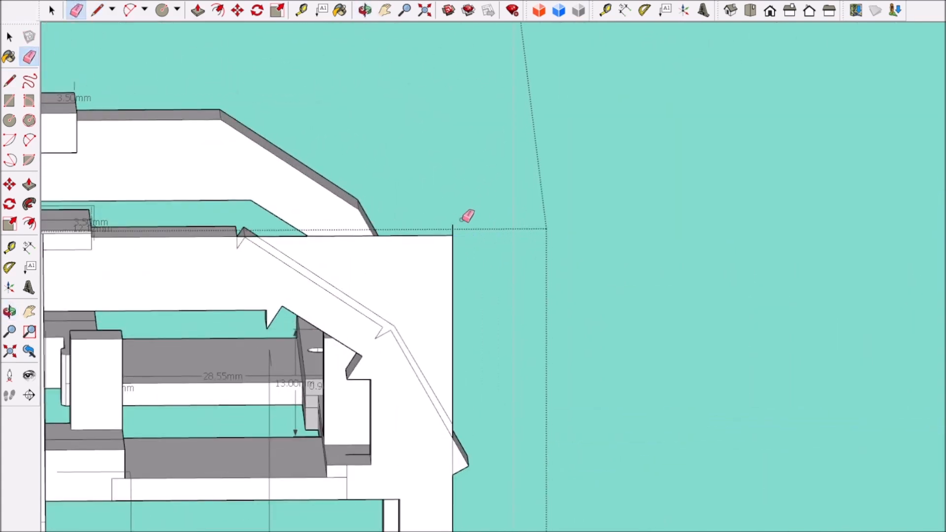
Step: Erase the overshooting line ends at the upper corner and remove the corner area outside the slanted outline
scroll(469, 213, down, 4)
scroll(368, 251, up, 5)
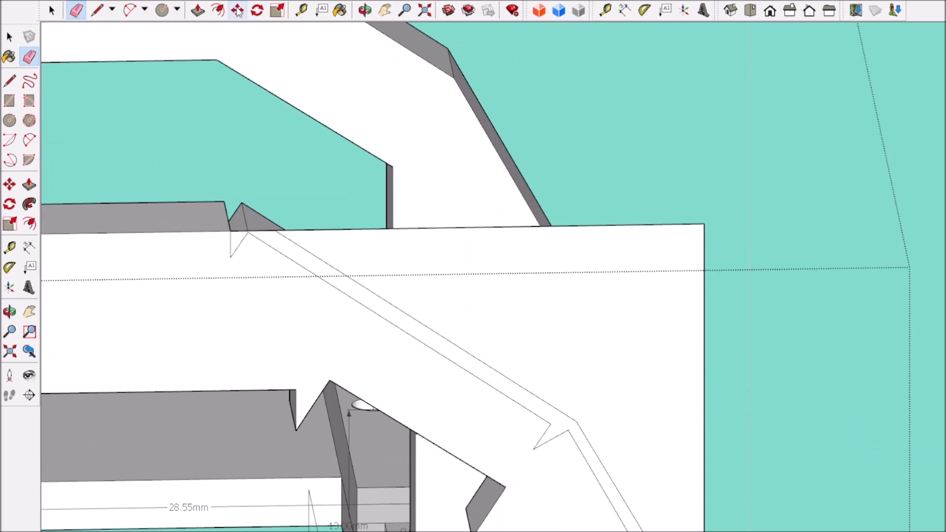
drag(710, 283, 688, 211)
scroll(688, 211, down, 5)
middle_drag(688, 211, 217, 296)
scroll(209, 306, up, 4)
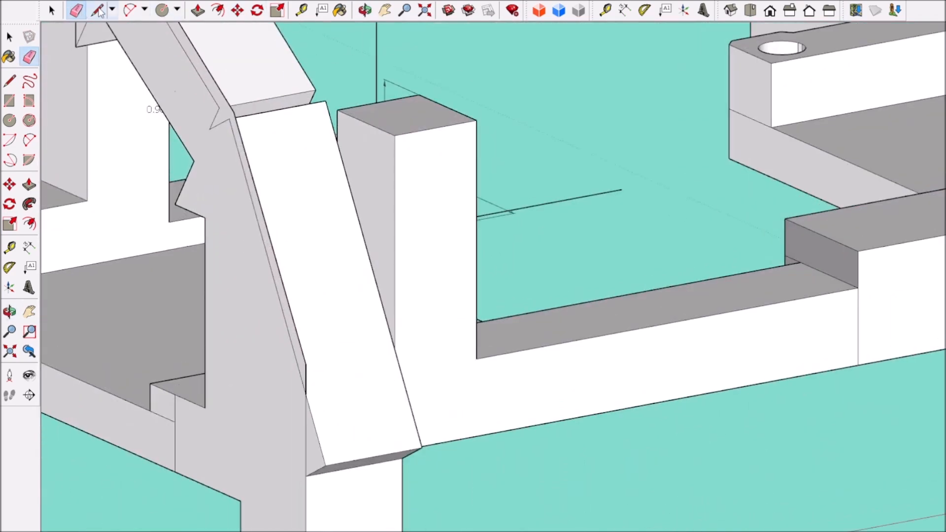
Step: Draw an edge across the outer leg at the lower bend and remove the slanted block protruding below it
double_click(403, 406)
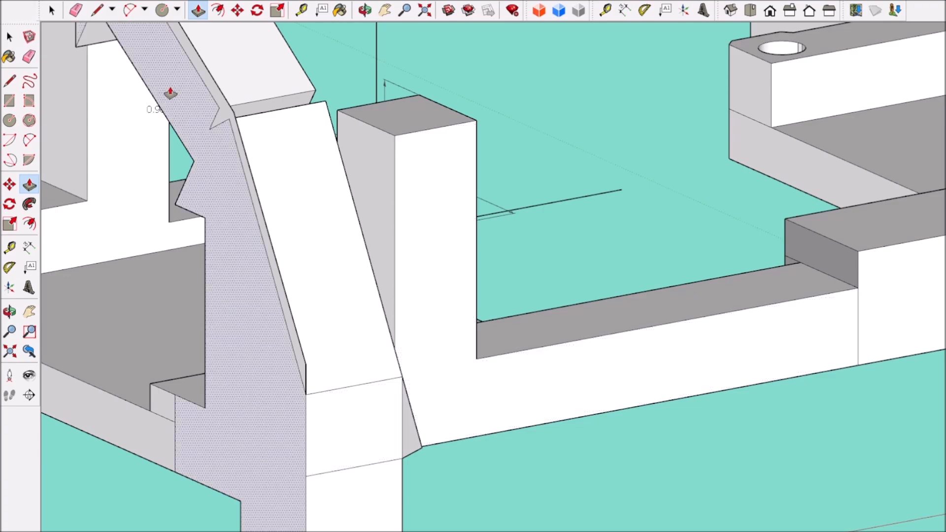
scroll(429, 449, down, 5)
scroll(444, 407, up, 5)
scroll(434, 369, down, 5)
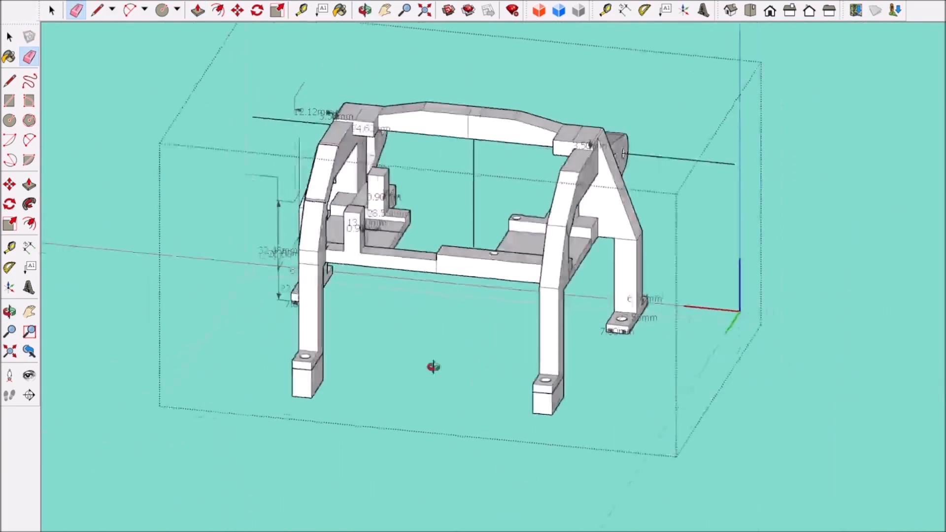
Step: Erase the leftover outline edges on the outer face of the side frame's slanted section
scroll(433, 363, up, 4)
key(p)
scroll(300, 271, up, 3)
scroll(425, 395, down, 5)
scroll(143, 150, up, 5)
click(527, 325)
scroll(533, 323, down, 5)
scroll(677, 452, up, 5)
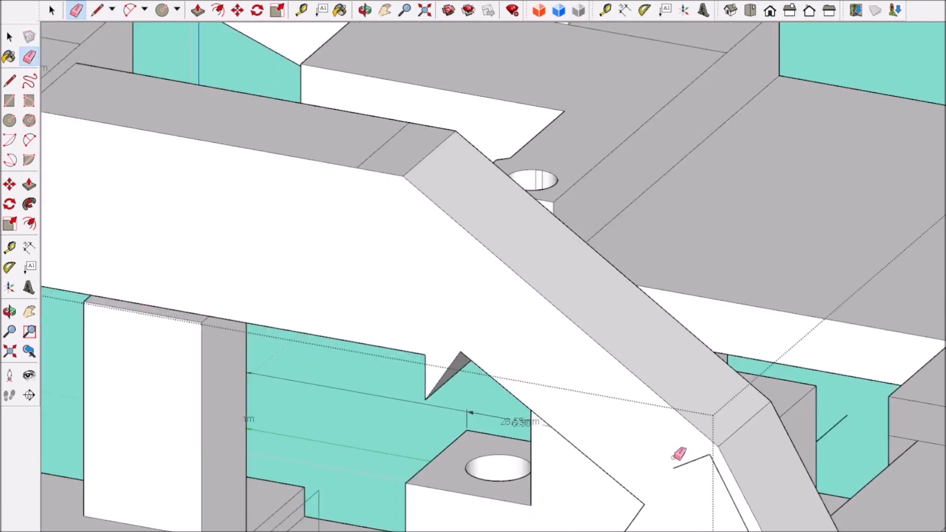
click(675, 454)
scroll(696, 512, down, 5)
scroll(696, 512, up, 4)
scroll(646, 401, down, 5)
Step: Erase the leftover outline edges on the inner face of the side frame's slanted section
middle_drag(542, 409, 2, 455)
scroll(285, 282, up, 10)
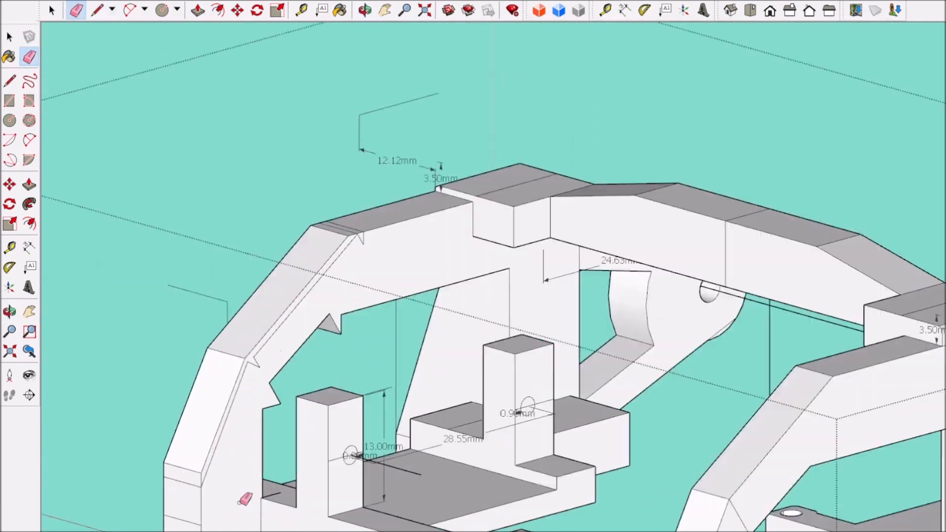
scroll(355, 345, down, 10)
middle_drag(353, 361, 861, 387)
scroll(454, 262, up, 7)
scroll(454, 262, down, 5)
middle_drag(522, 404, 552, 444)
scroll(574, 517, up, 5)
scroll(575, 517, down, 7)
middle_drag(574, 518, 662, 319)
scroll(597, 262, up, 5)
scroll(498, 186, up, 4)
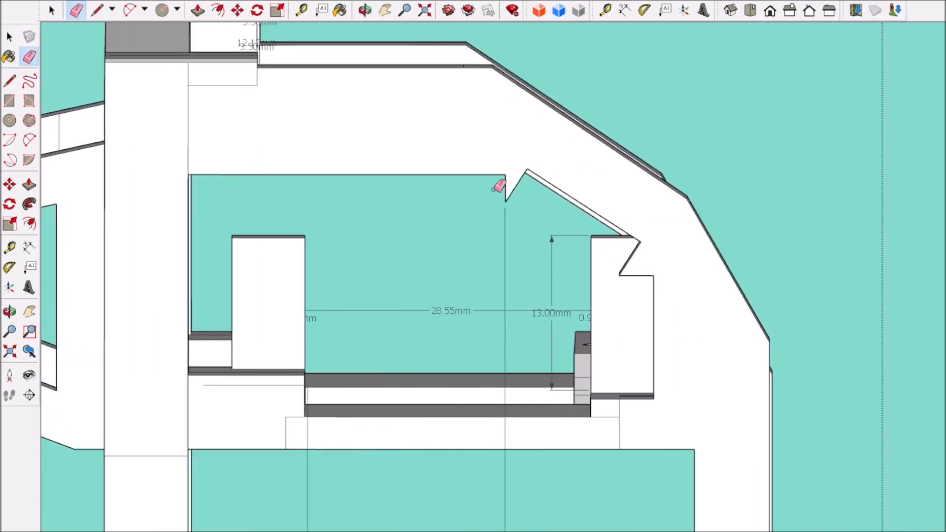
Step: Draw a vertical line upward from the outer edge of the side frame's opening, past the lower notch
scroll(416, 205, down, 5)
scroll(415, 205, up, 6)
scroll(449, 69, down, 8)
scroll(498, 188, up, 9)
scroll(498, 188, up, 3)
middle_drag(497, 188, 443, 66)
scroll(526, 114, down, 4)
scroll(503, 217, down, 8)
scroll(477, 186, up, 9)
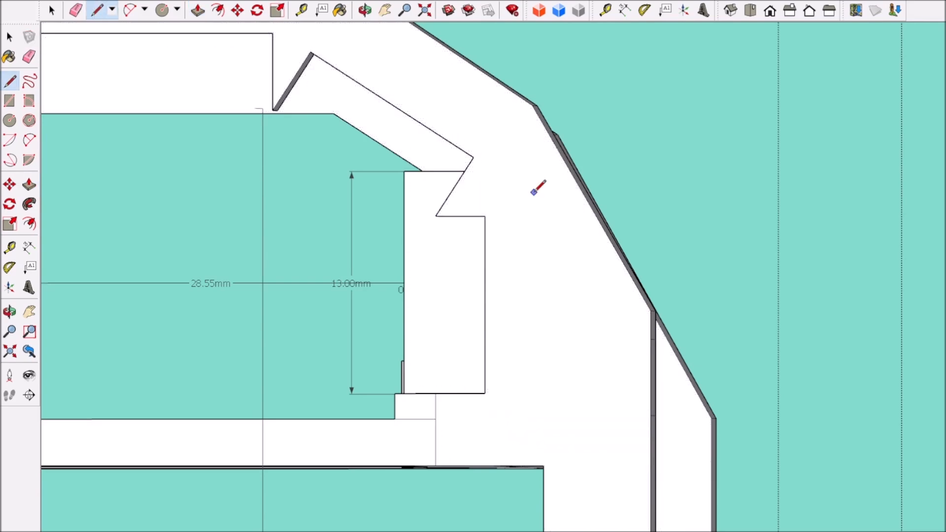
scroll(375, 127, down, 1)
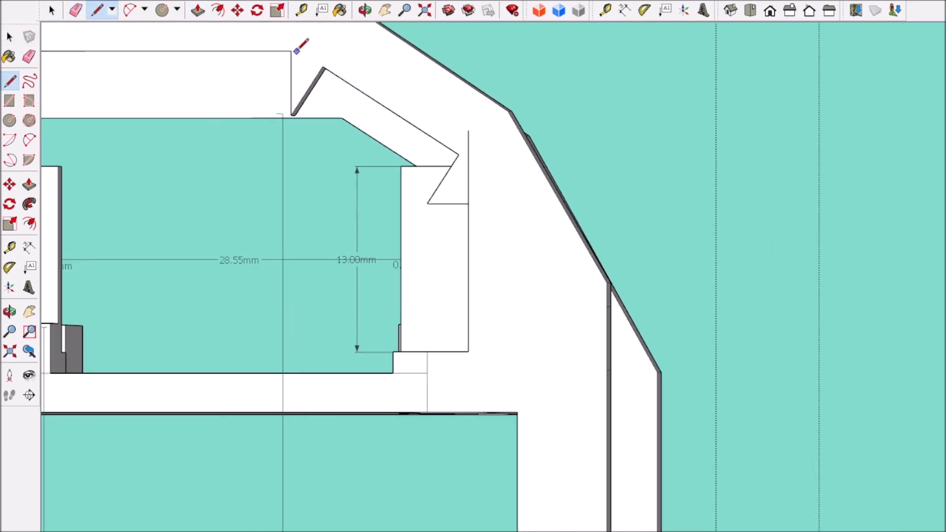
Step: Draw a slanted line from the corner of the opening's top edge to the vertical line, enclosing both notches
scroll(389, 112, down, 3)
scroll(389, 113, up, 5)
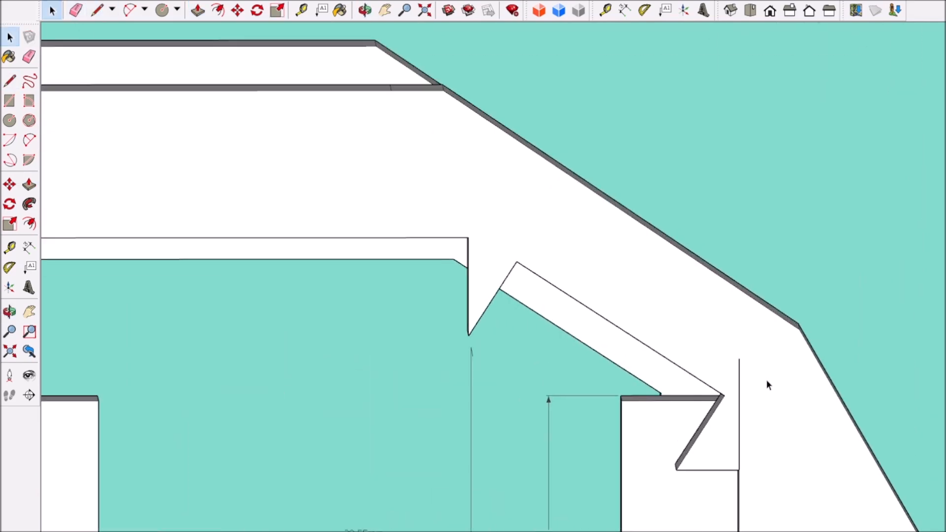
scroll(569, 332, down, 3)
scroll(666, 177, up, 5)
middle_drag(569, 332, 788, 183)
click(199, 13)
double_click(821, 143)
scroll(821, 143, down, 5)
middle_drag(822, 143, 715, 216)
scroll(714, 216, up, 2)
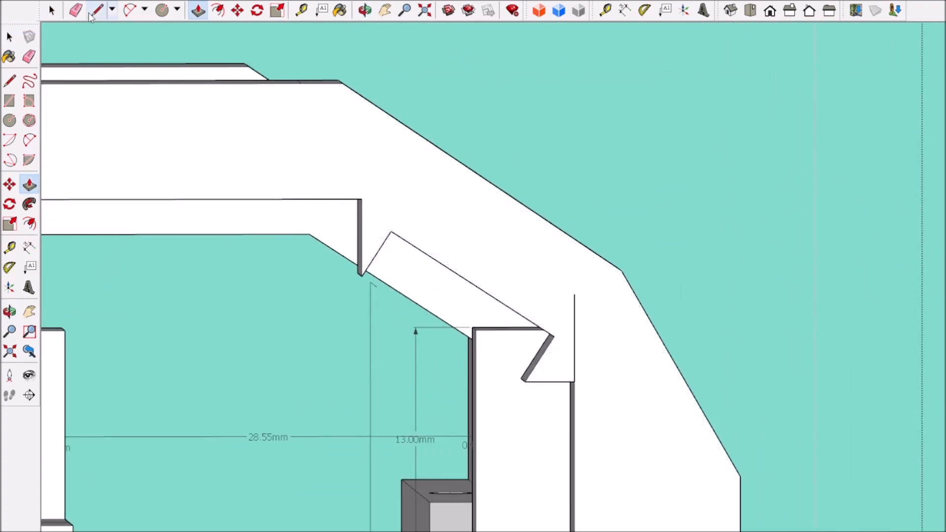
Step: Push/Pull the enclosed notched strip through the frame and delete the leftover vertical line above it
click(197, 13)
scroll(553, 333, up, 3)
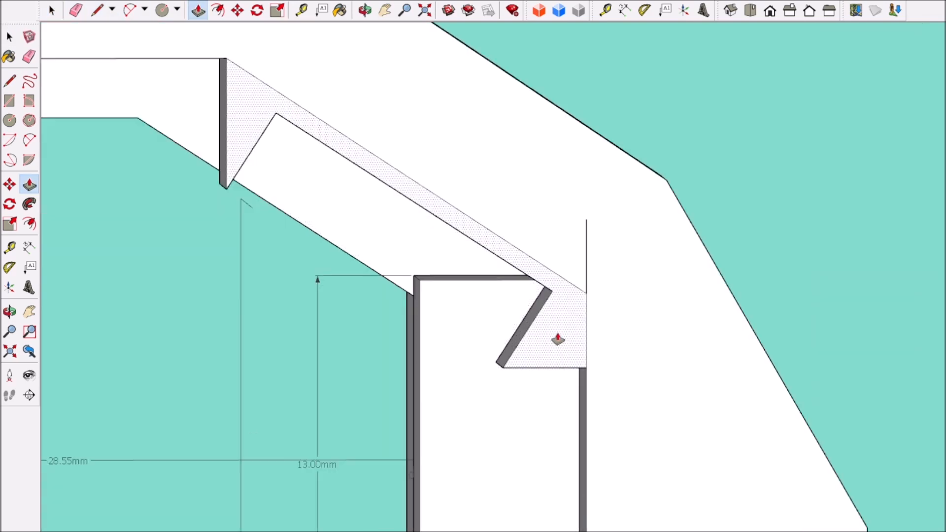
click(587, 258)
scroll(471, 349, down, 10)
mouse_move(389, 397)
middle_down()
mouse_move(304, 401)
mouse_move(444, 384)
middle_up()
scroll(306, 345, up, 8)
Step: Draw the matching slanted edge on the side frame's inner face and delete the leftover notched strip there
click(97, 9)
click(152, 286)
click(52, 10)
scroll(275, 195, up, 4)
click(274, 194)
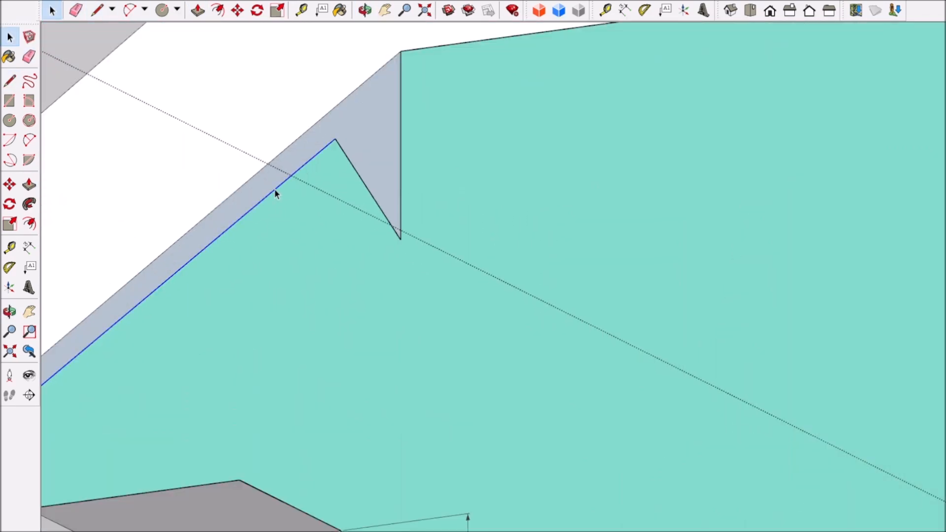
scroll(242, 376, down, 10)
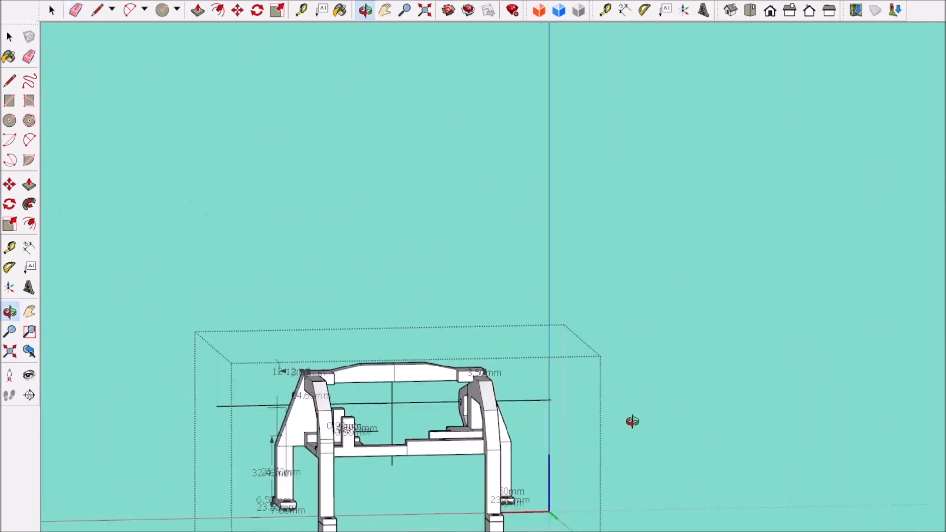
Step: Try to erase an edge on the front face of the back mounting post
middle_drag(629, 422, 372, 345)
scroll(372, 345, up, 10)
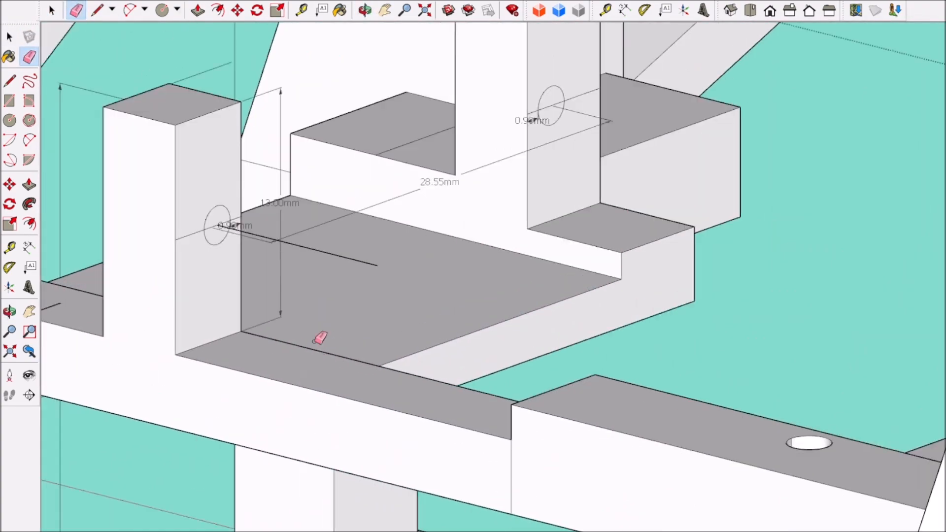
scroll(542, 104, up, 3)
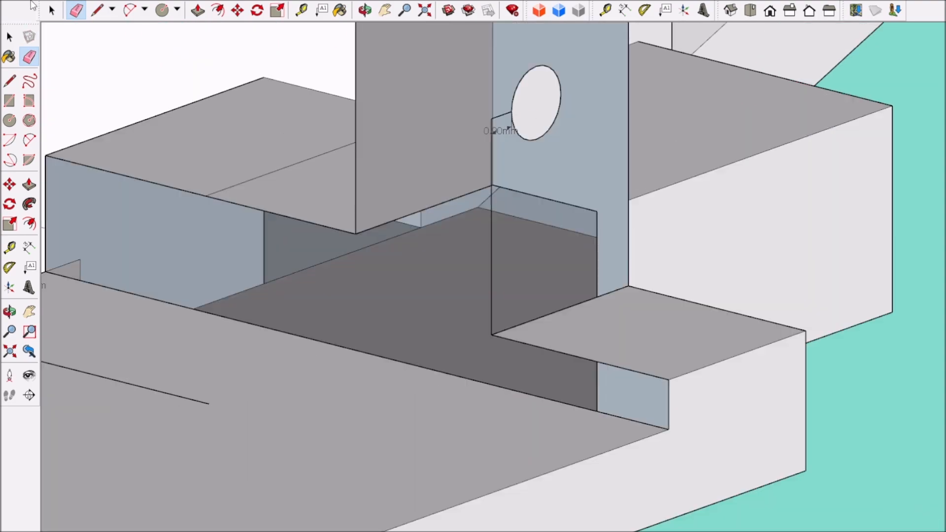
scroll(506, 131, down, 6)
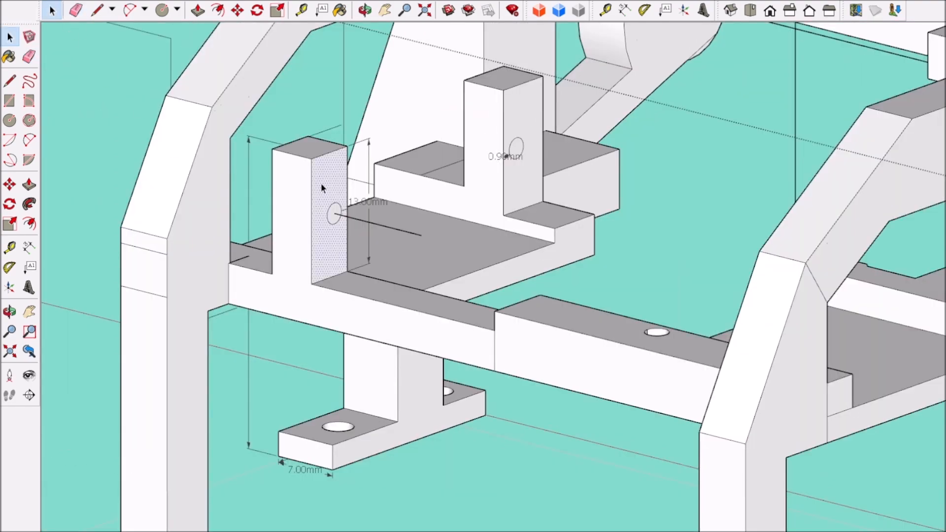
Step: Select the side faces of both mounting posts that carry the screw hole circles
scroll(526, 112, down, 8)
scroll(475, 177, up, 12)
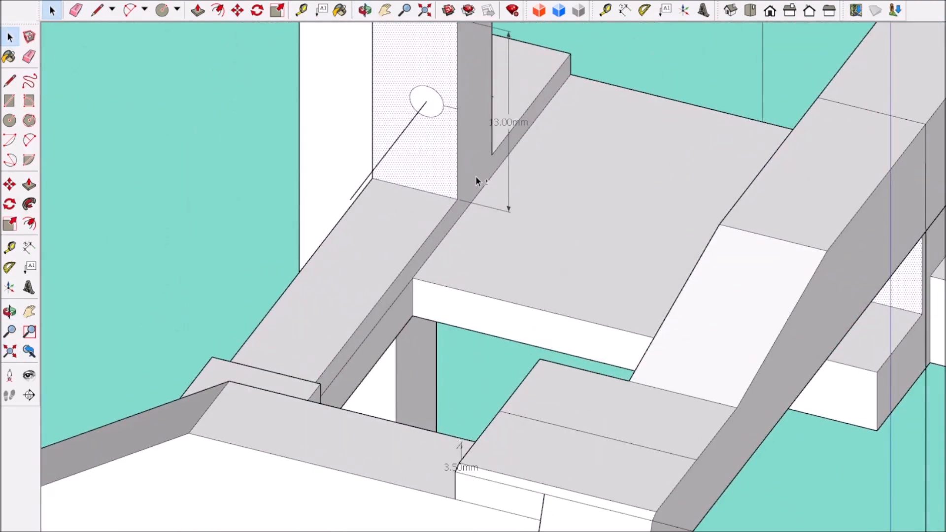
shift+click(476, 176)
scroll(476, 177, down, 5)
middle_drag(472, 266, 581, 300)
scroll(216, 266, down, 4)
middle_drag(256, 266, 154, 252)
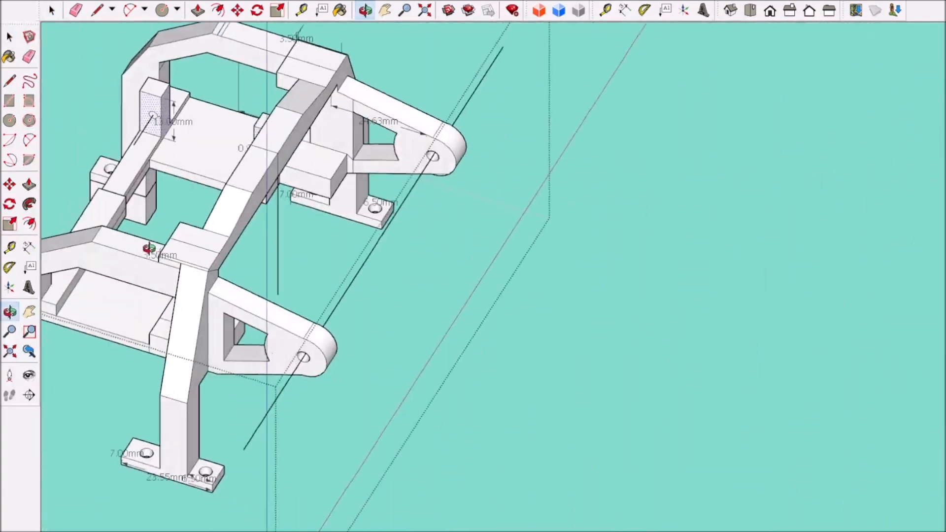
Step: Draw a line across the base plate between the base corners of the two mounting posts
scroll(153, 153, up, 9)
scroll(196, 150, down, 8)
scroll(503, 211, up, 8)
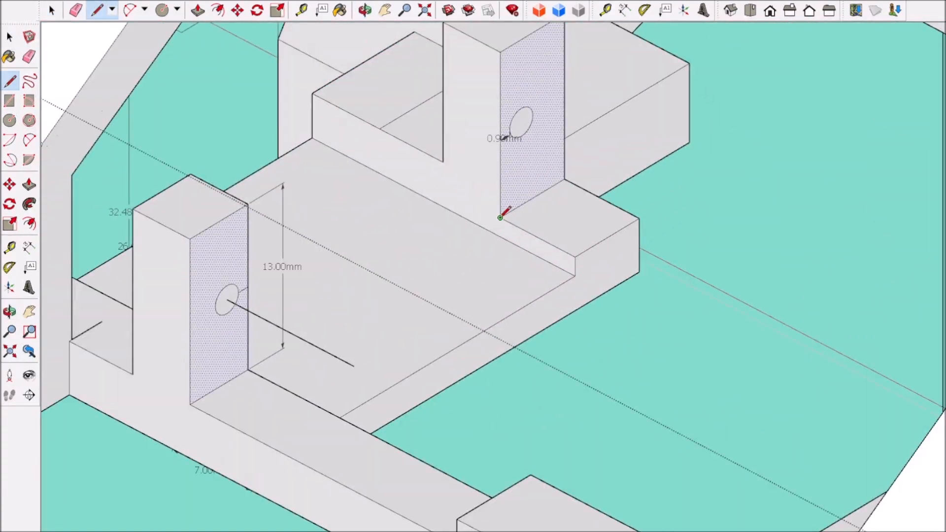
scroll(502, 210, down, 8)
scroll(286, 181, up, 8)
scroll(288, 190, up, 5)
click(250, 182)
scroll(250, 184, down, 5)
middle_drag(256, 197, 458, 197)
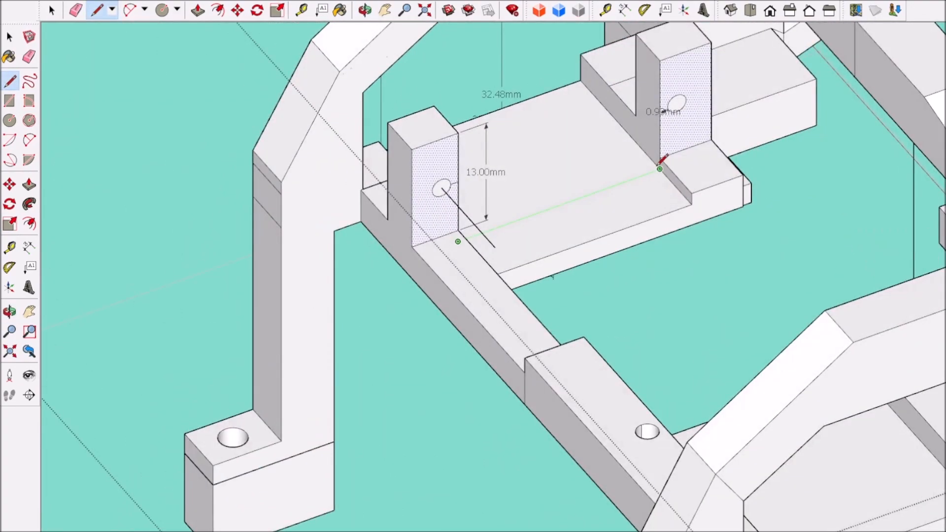
click(55, 12)
scroll(315, 207, down, 8)
middle_drag(344, 276, 384, 345)
scroll(430, 292, up, 4)
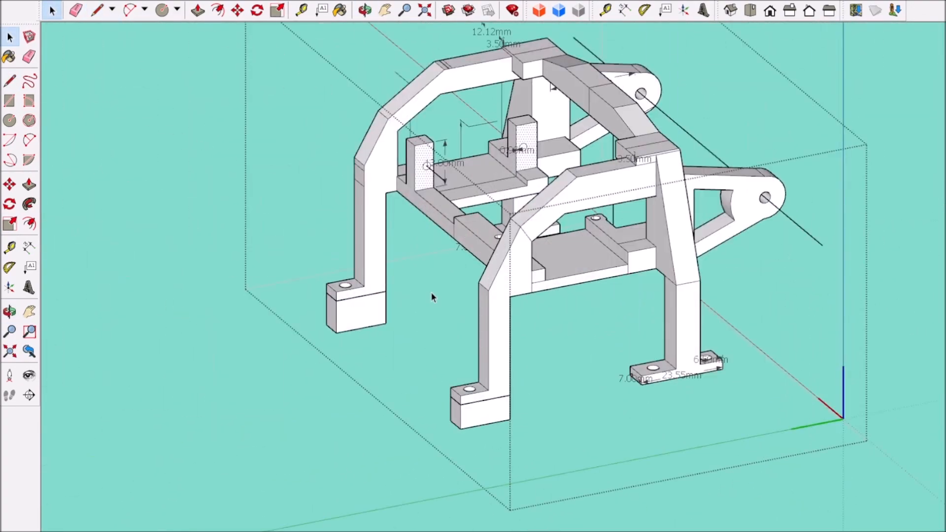
Step: Draw vertical lines down from the ends of the plate line and connect them across the plate's underside
scroll(483, 168, up, 4)
middle_drag(462, 257, 325, 114)
scroll(523, 225, up, 4)
click(55, 12)
click(98, 11)
click(50, 13)
scroll(414, 197, down, 5)
scroll(325, 113, up, 5)
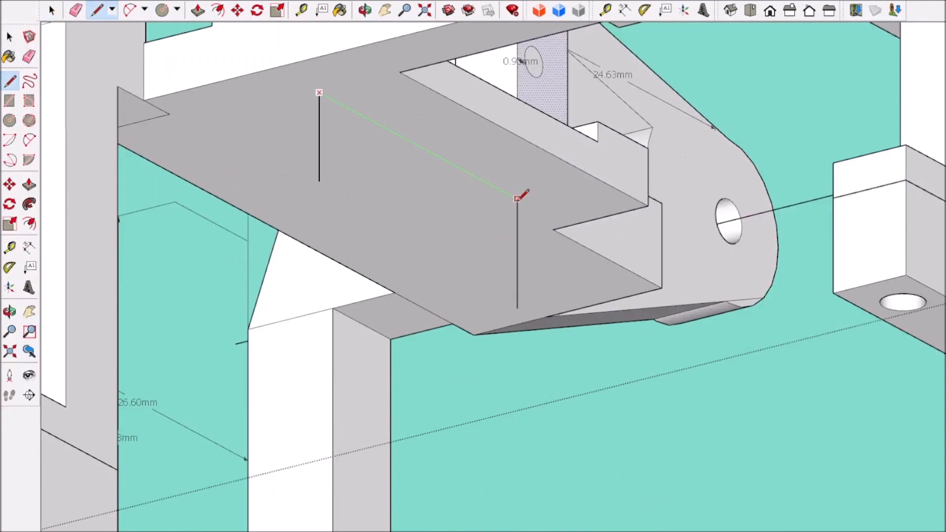
click(517, 198)
click(51, 11)
Step: Examine the mounting posts, base plate and reshaped side frame from several angles
scroll(522, 303, down, 6)
middle_drag(492, 197, 486, 299)
shift+middle_drag(507, 143, 439, 292)
scroll(439, 292, up, 3)
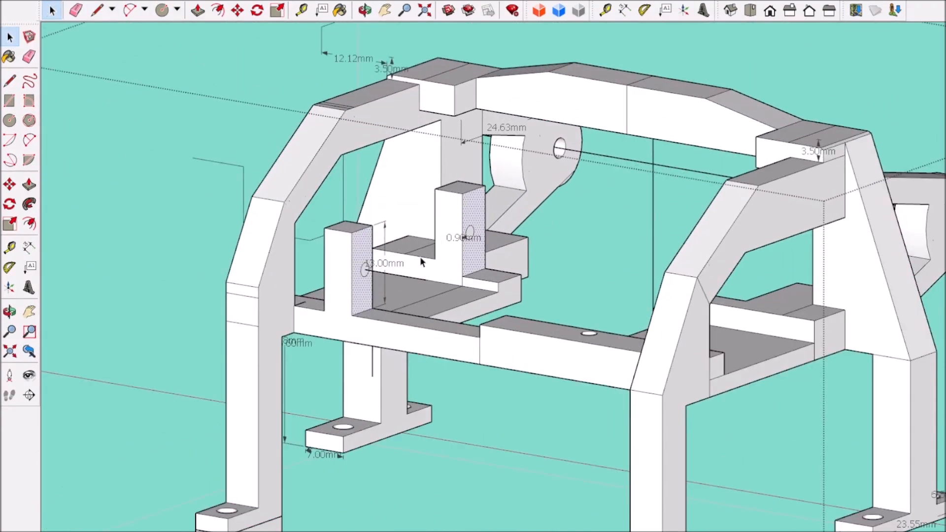
scroll(453, 273, up, 3)
click(452, 273)
scroll(452, 273, down, 8)
middle_drag(591, 286, 404, 330)
scroll(440, 265, up, 7)
middle_drag(439, 262, 473, 328)
scroll(554, 281, down, 4)
drag(309, 189, 384, 311)
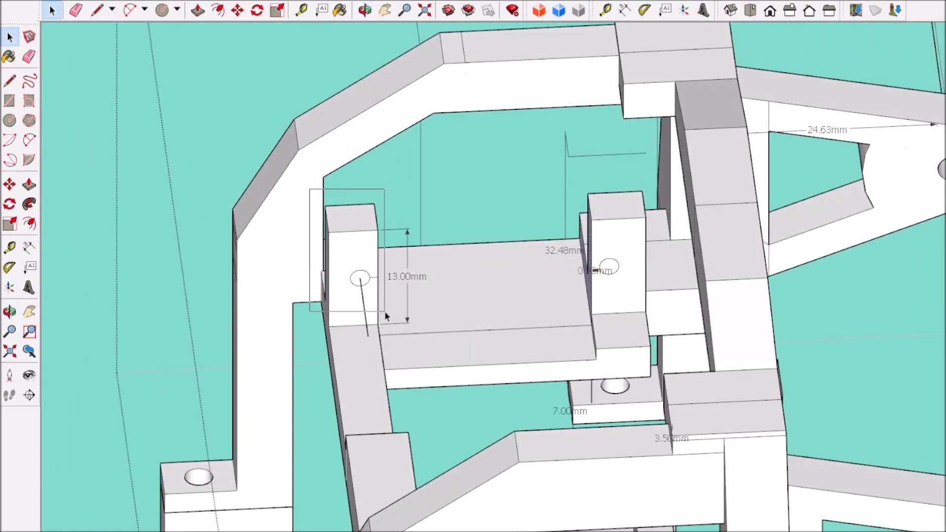
middle_drag(493, 394, 346, 399)
scroll(424, 337, down, 7)
scroll(554, 372, up, 3)
scroll(457, 359, up, 3)
middle_drag(459, 361, 430, 350)
scroll(429, 350, up, 3)
scroll(430, 350, down, 8)
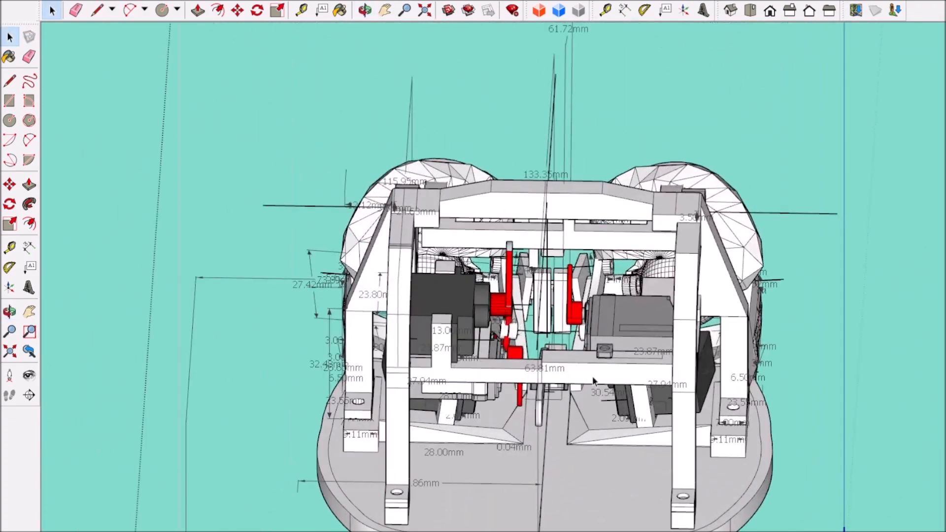
Step: Bring the servo with the red horn into the frame group, seated at the mounting posts
click(593, 376)
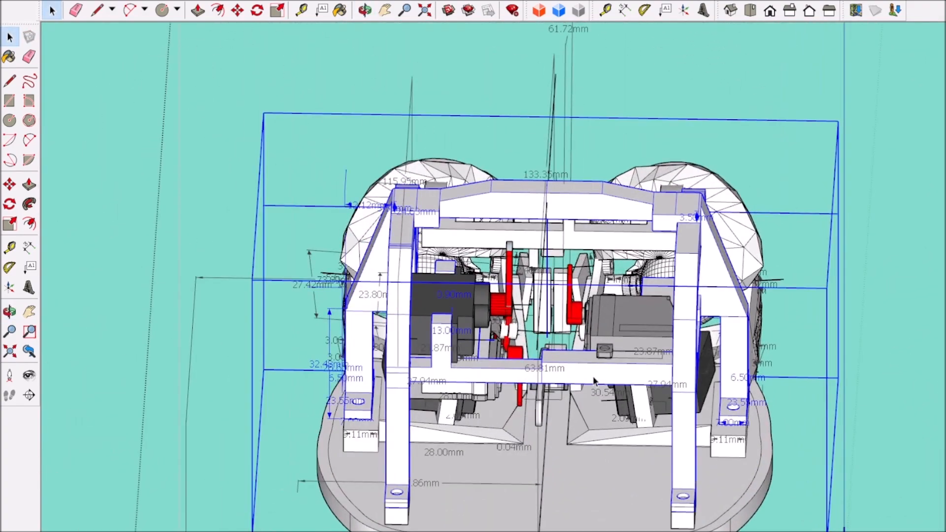
middle_drag(592, 376, 475, 391)
click(392, 378)
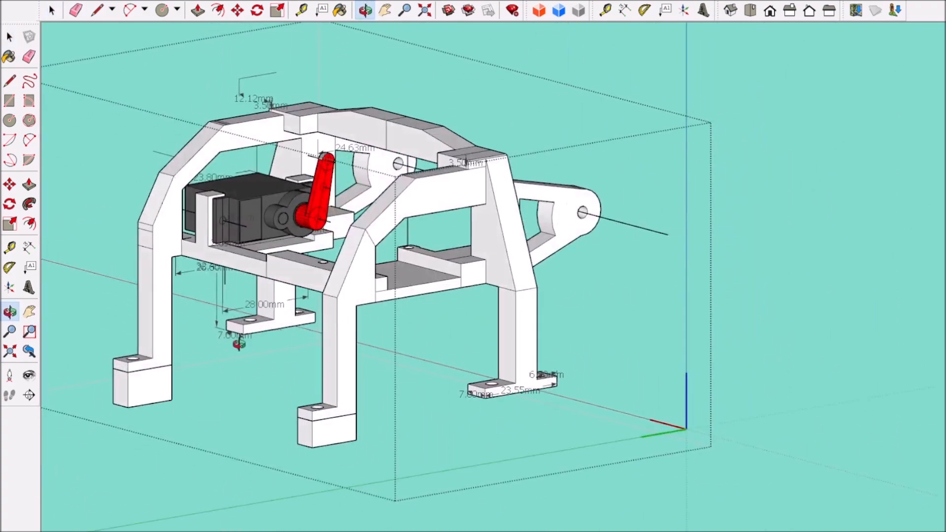
Step: Examine the servo's fit at the mounting posts and its clearance inside the reshaped side frame
drag(497, 276, 627, 273)
middle_drag(626, 273, 435, 300)
scroll(315, 226, up, 5)
middle_drag(315, 227, 428, 229)
scroll(416, 309, up, 3)
scroll(428, 229, down, 6)
middle_drag(419, 362, 373, 338)
scroll(381, 269, up, 3)
Step: Delete the old half of the frame without mounting posts, on the far side of the centre line
triple_click(381, 268)
middle_drag(381, 269, 252, 389)
scroll(513, 281, down, 2)
scroll(512, 282, down, 5)
middle_drag(444, 374, 306, 330)
scroll(405, 149, down, 2)
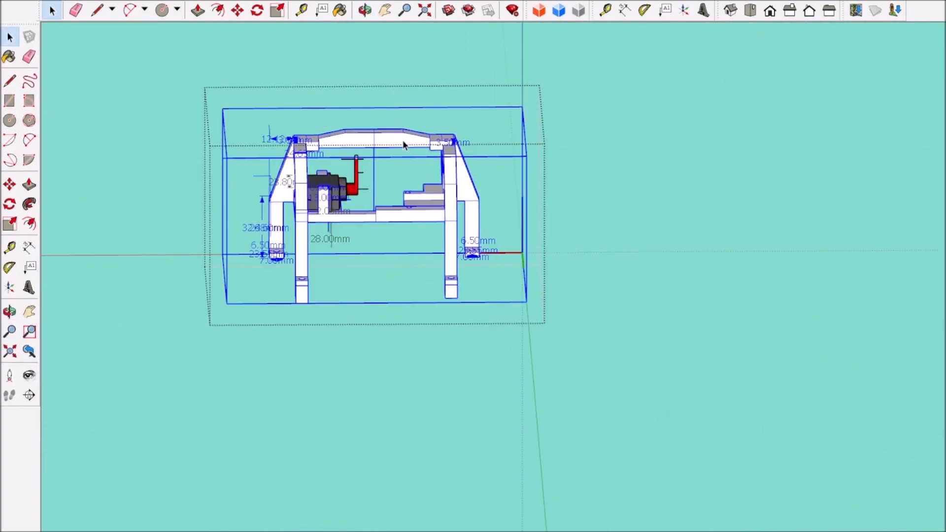
scroll(405, 123, up, 2)
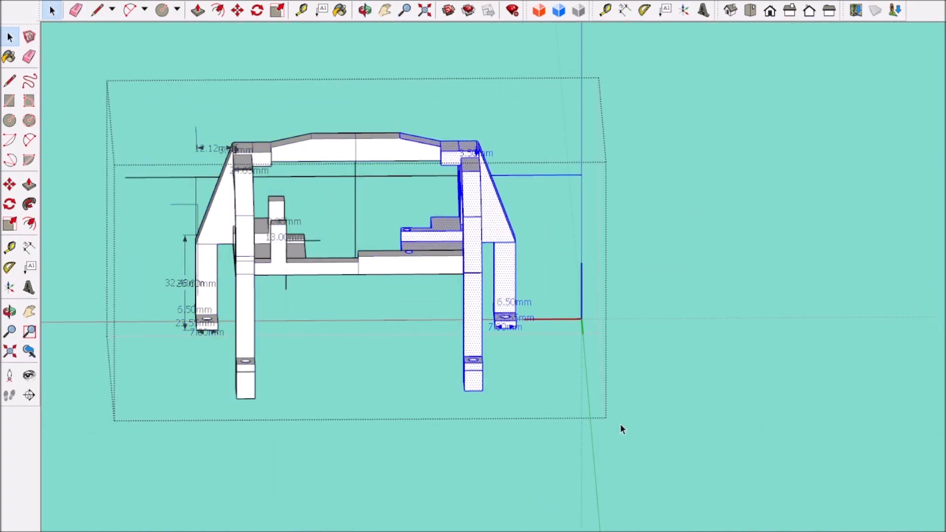
scroll(361, 318, up, 5)
scroll(368, 280, down, 7)
Step: Copy the remaining half of the frame, mirror the copy and join it to the original at the centre
key(space)
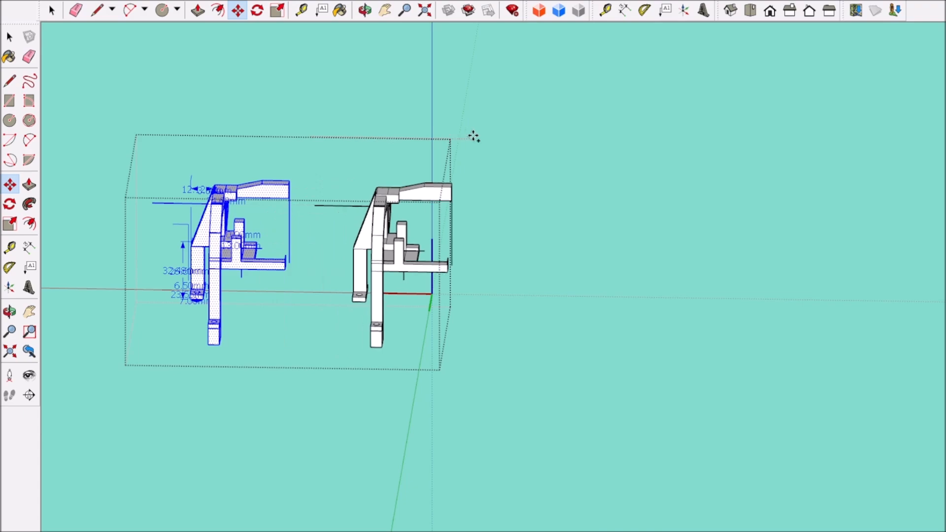
scroll(384, 246, up, 10)
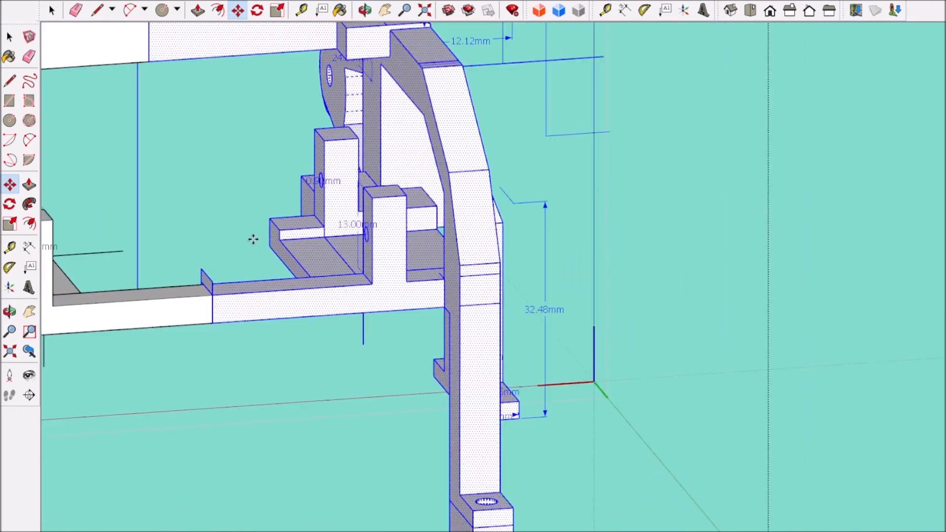
scroll(253, 239, down, 7)
key(space)
Step: Bring the servo back into the frame and copy it with its horn sideways past the mirrored side frame
click(309, 403)
middle_drag(308, 403, 184, 231)
scroll(185, 231, up, 4)
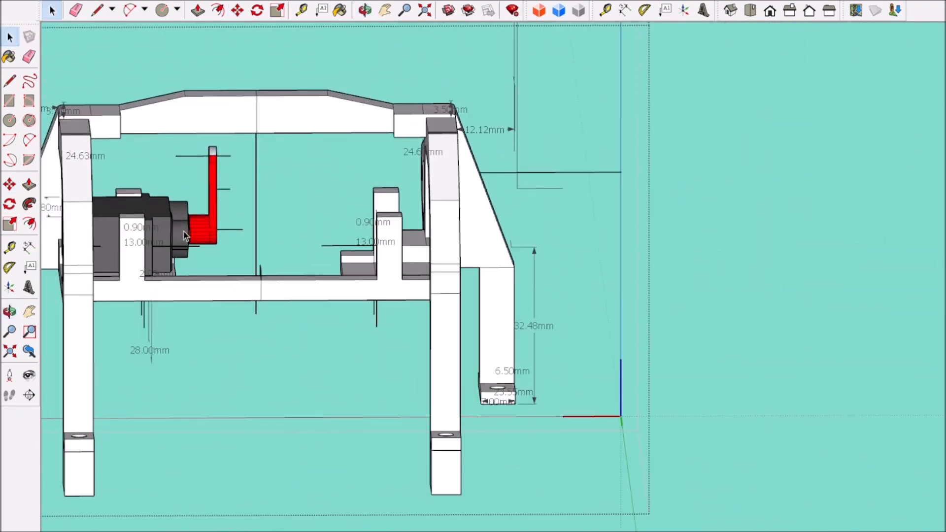
scroll(185, 231, down, 3)
click(184, 230)
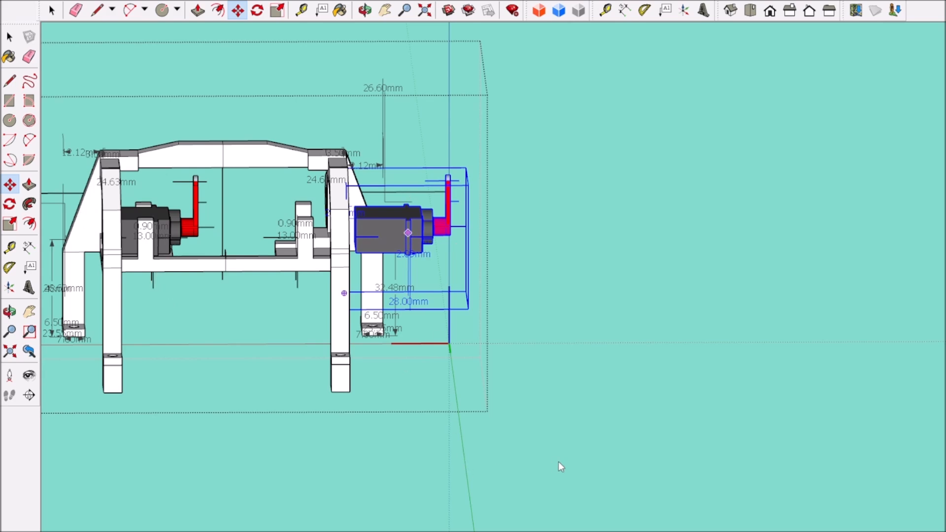
Step: Mirror the copied servo so its horn points inward and seat it flush between the mounting posts of the mirrored side frame
click(213, 470)
scroll(247, 446, down, 1)
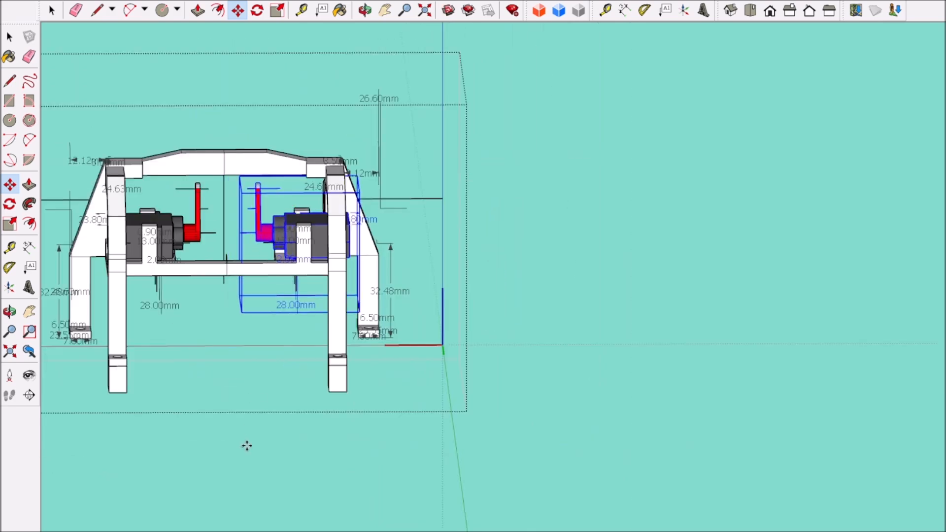
scroll(250, 296, up, 6)
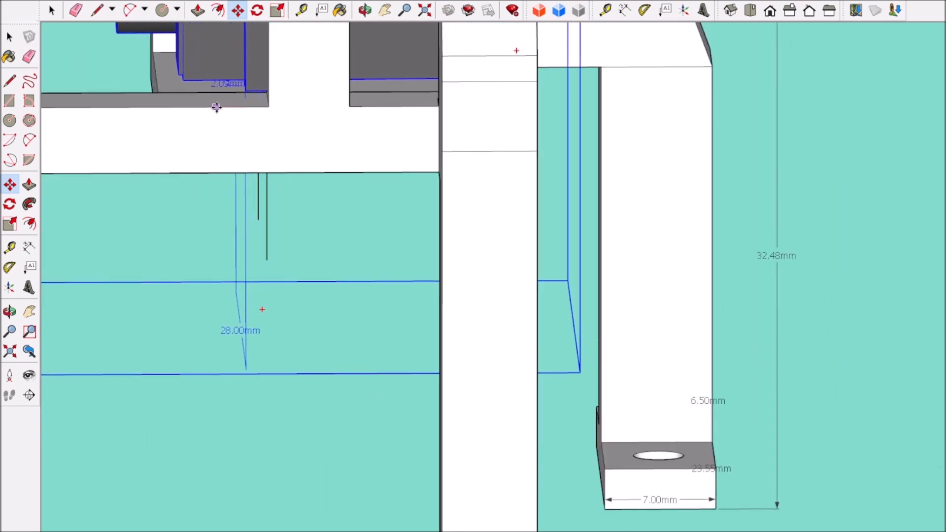
click(217, 107)
scroll(257, 104, down, 4)
scroll(290, 64, up, 6)
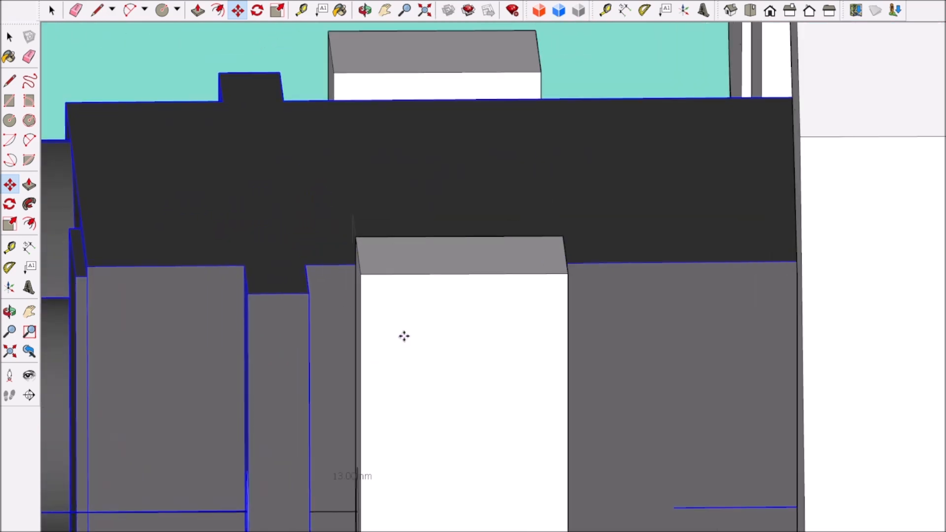
click(453, 337)
scroll(451, 337, down, 7)
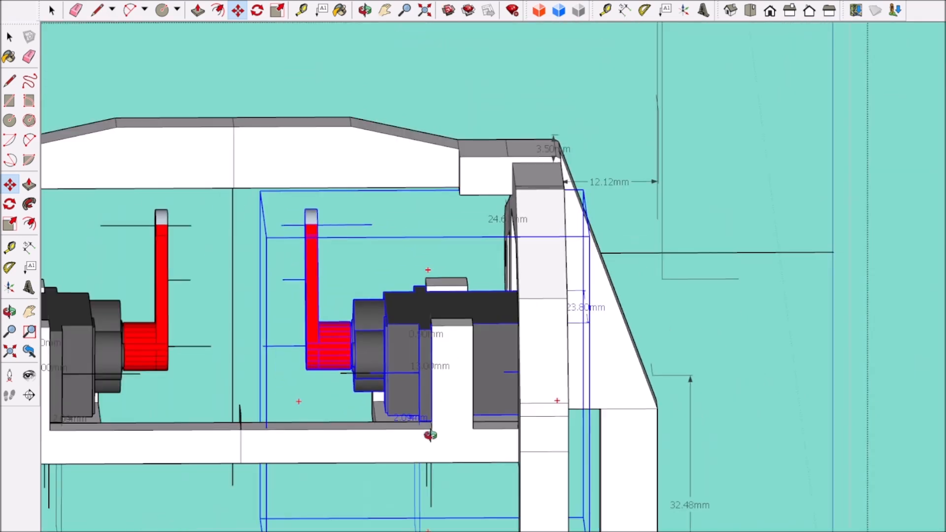
middle_drag(431, 436, 447, 388)
scroll(447, 388, down, 10)
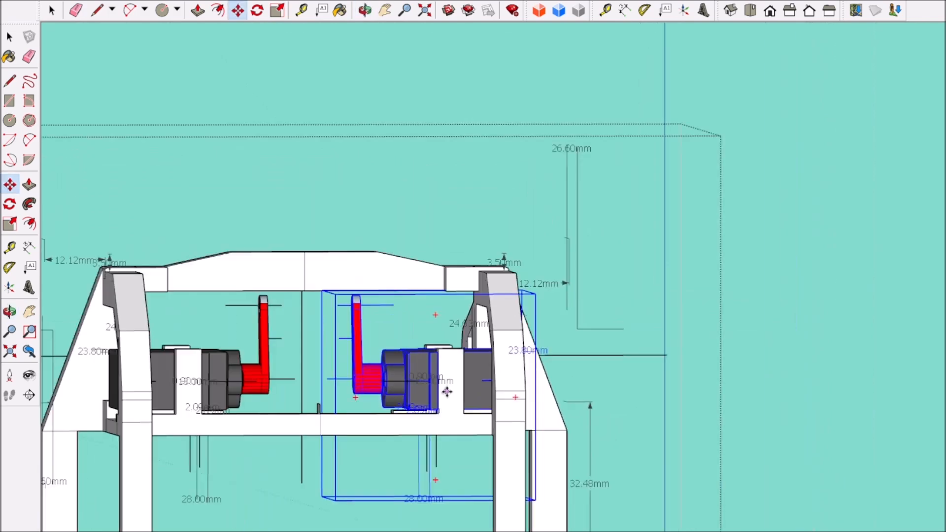
middle_drag(230, 376, 219, 383)
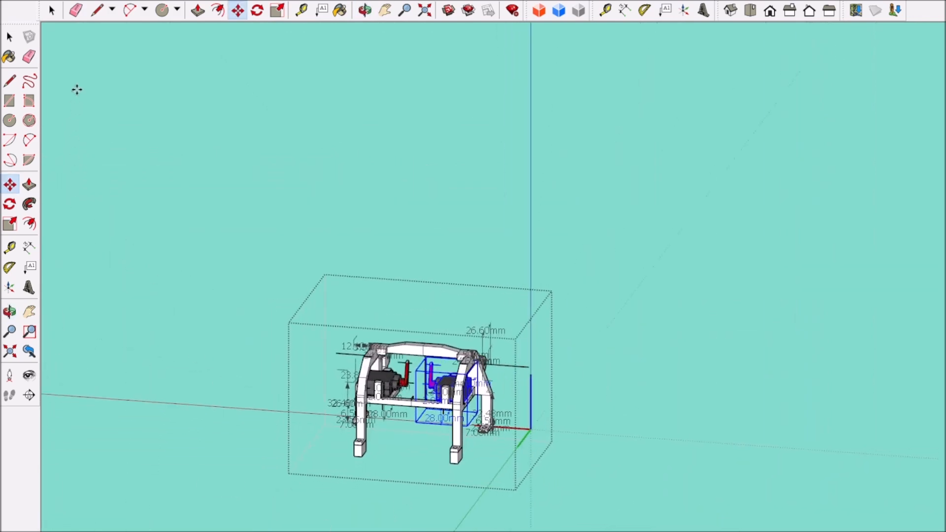
Step: Examine the reworked upper frame with both servos in the full head assembly and compare it with the spare servos beside it
click(122, 99)
scroll(428, 369, up, 7)
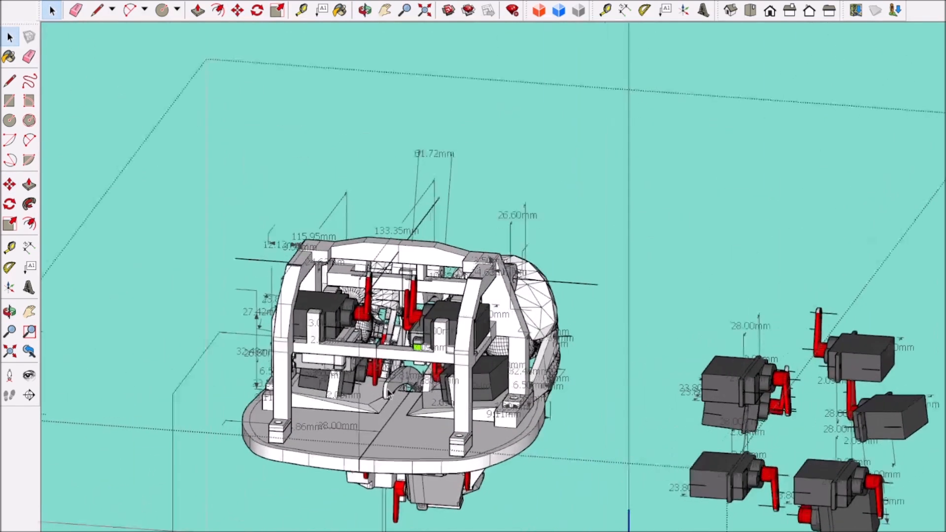
middle_drag(428, 347, 395, 327)
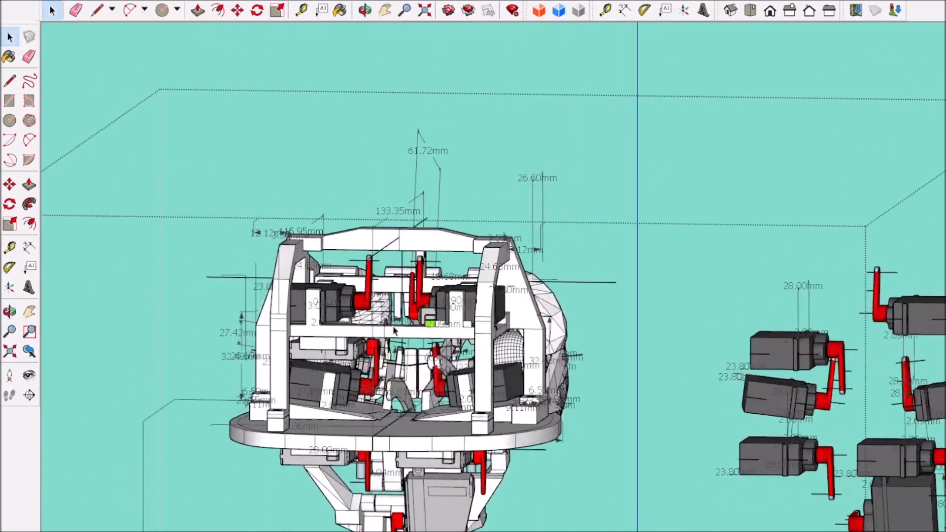
scroll(400, 326, up, 3)
scroll(401, 327, down, 3)
scroll(400, 326, down, 5)
middle_drag(400, 326, 518, 315)
scroll(440, 412, up, 10)
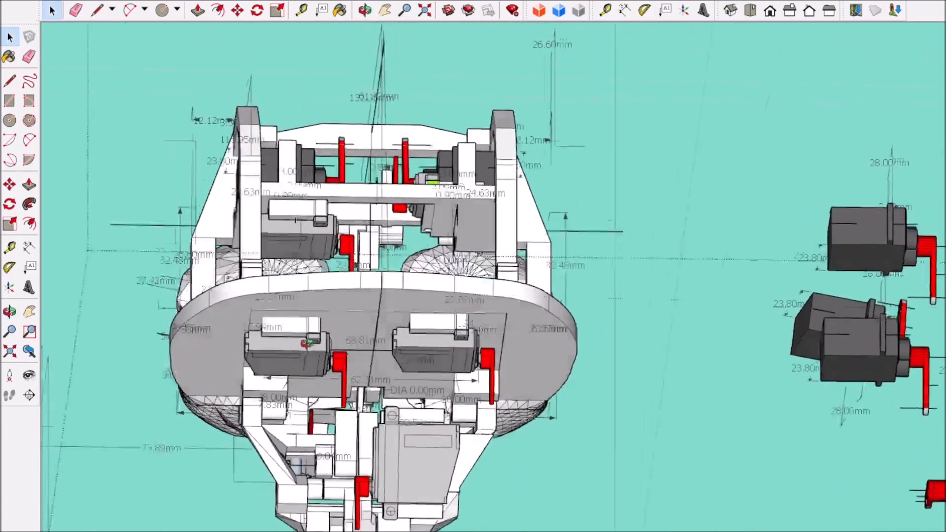
middle_drag(306, 343, 320, 483)
scroll(321, 483, down, 5)
scroll(542, 325, up, 3)
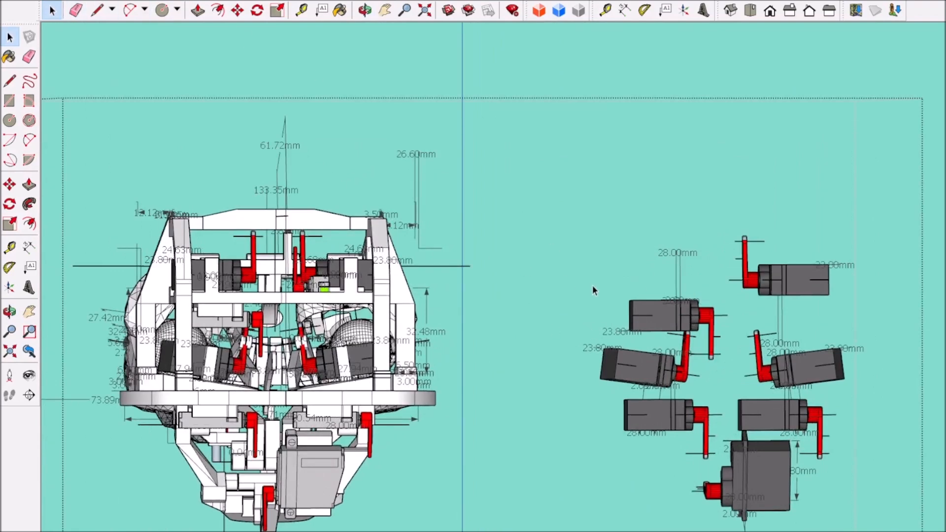
click(658, 319)
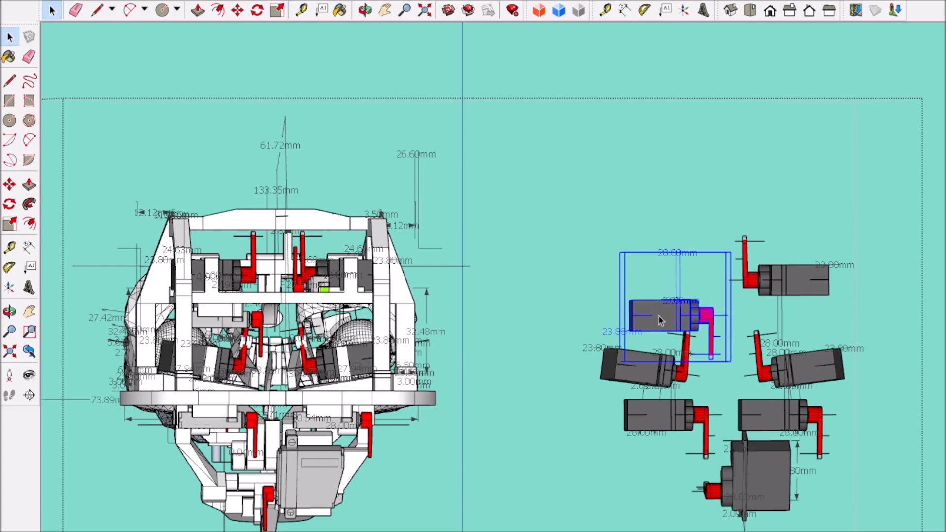
middle_drag(482, 386, 497, 416)
scroll(243, 300, up, 10)
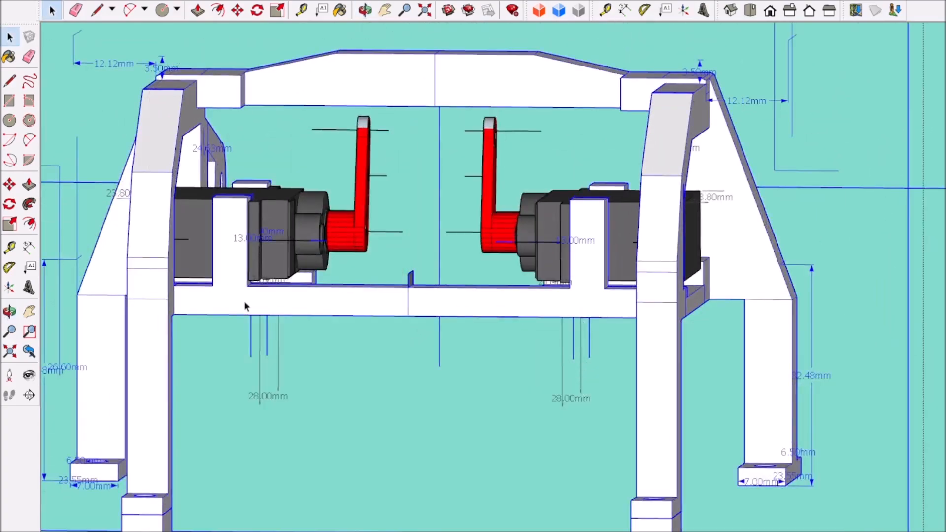
Step: Open the upper frame for editing, select all its geometry and inspect the servo posts and crossbar from below
double_click(244, 300)
triple_click(244, 301)
middle_drag(537, 192, 424, 220)
scroll(425, 224, up, 4)
middle_drag(418, 312, 560, 196)
scroll(424, 349, up, 3)
scroll(424, 349, down, 3)
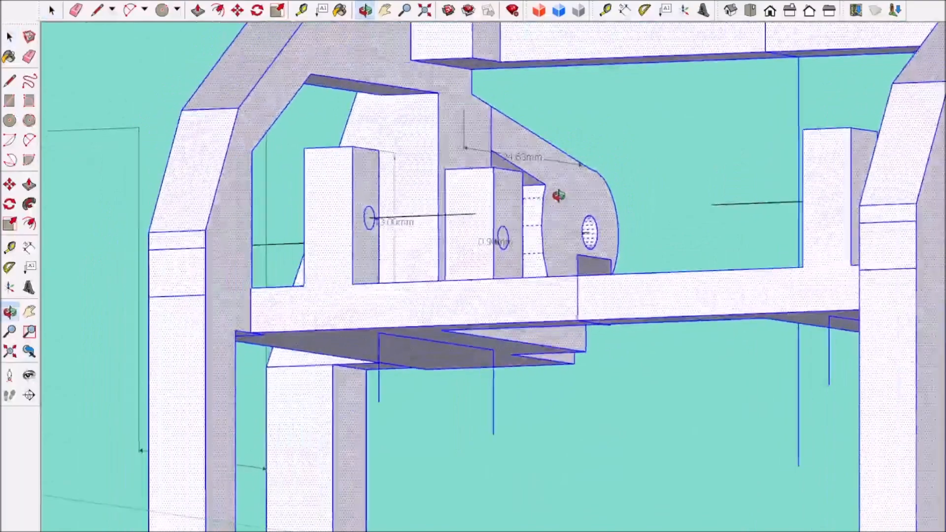
scroll(539, 240, up, 2)
scroll(521, 277, down, 2)
Step: Select the left pair of servo mounting posts with their base and place a copy outside the frame, beside the left legs
middle_drag(521, 276, 668, 322)
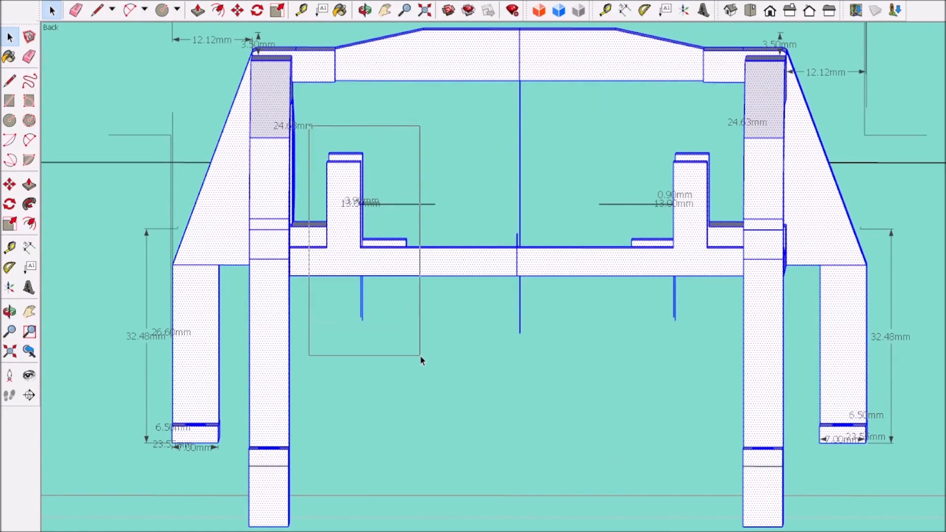
drag(427, 366, 426, 365)
middle_drag(448, 338, 340, 467)
scroll(351, 449, down, 5)
scroll(365, 451, up, 2)
middle_drag(366, 450, 415, 365)
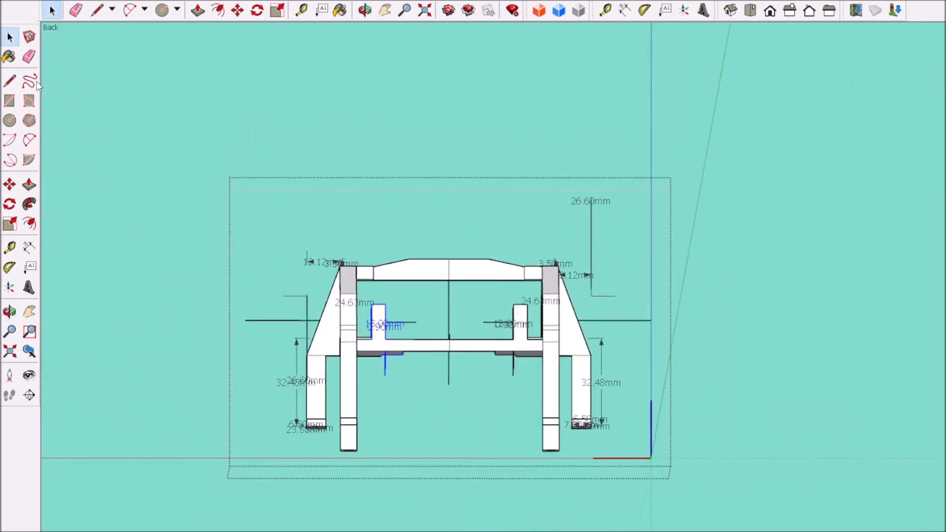
key(ctrl+v)
scroll(401, 343, up, 3)
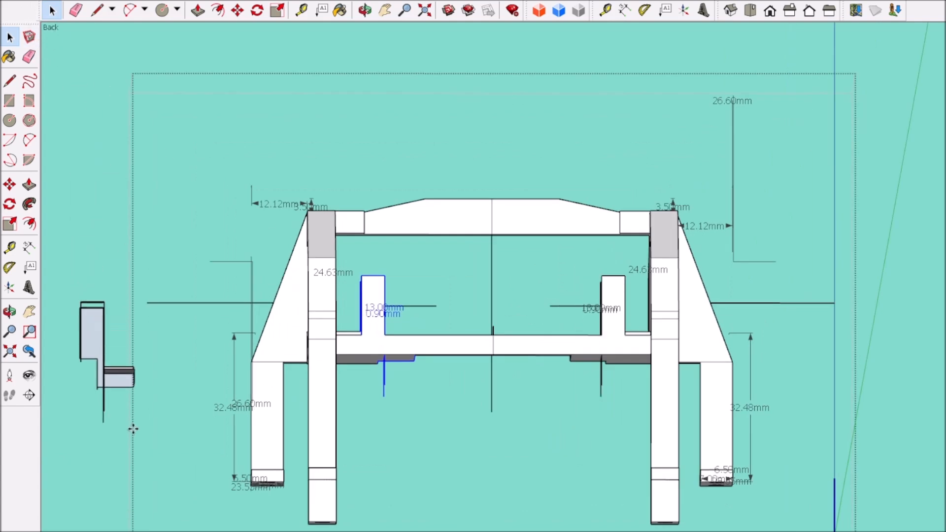
Step: Draw the missing edges on the copied mounting posts to close the open faces of their base
scroll(184, 440, down, 7)
middle_drag(185, 439, 69, 527)
scroll(192, 414, up, 9)
scroll(247, 363, up, 3)
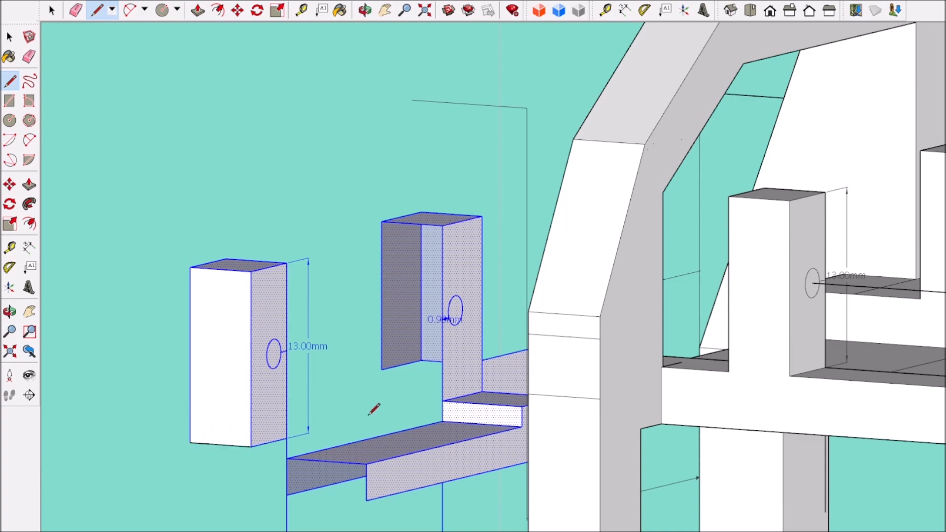
scroll(376, 407, down, 10)
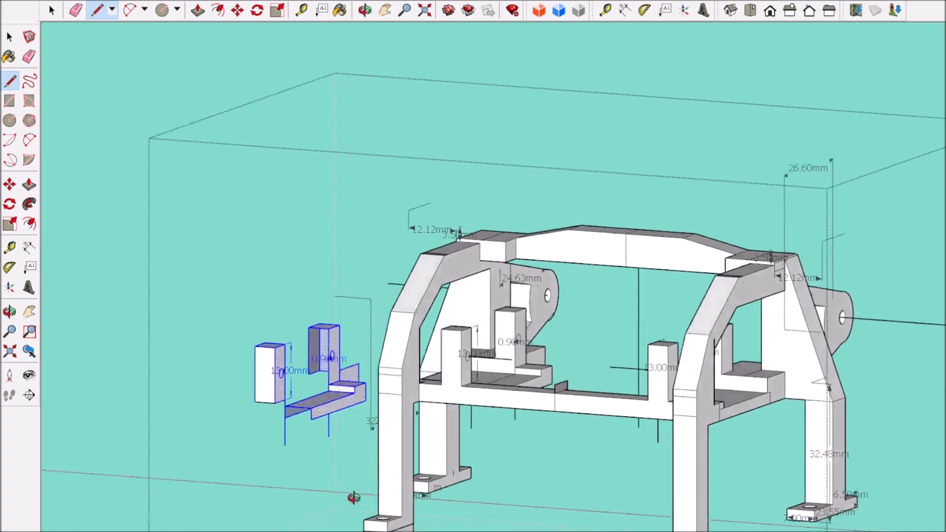
scroll(274, 465, up, 8)
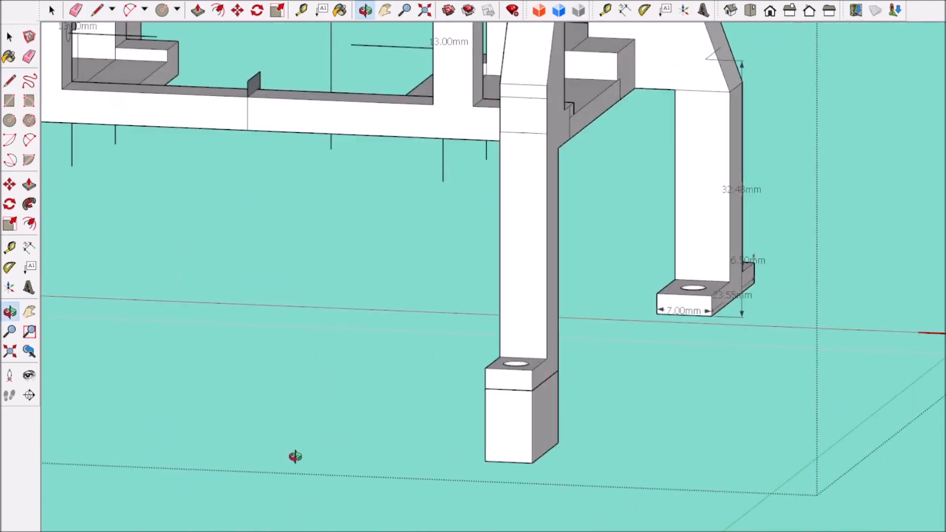
scroll(294, 454, down, 5)
scroll(293, 453, down, 3)
scroll(112, 406, up, 7)
middle_drag(122, 348, 232, 343)
scroll(266, 350, down, 4)
scroll(137, 303, up, 7)
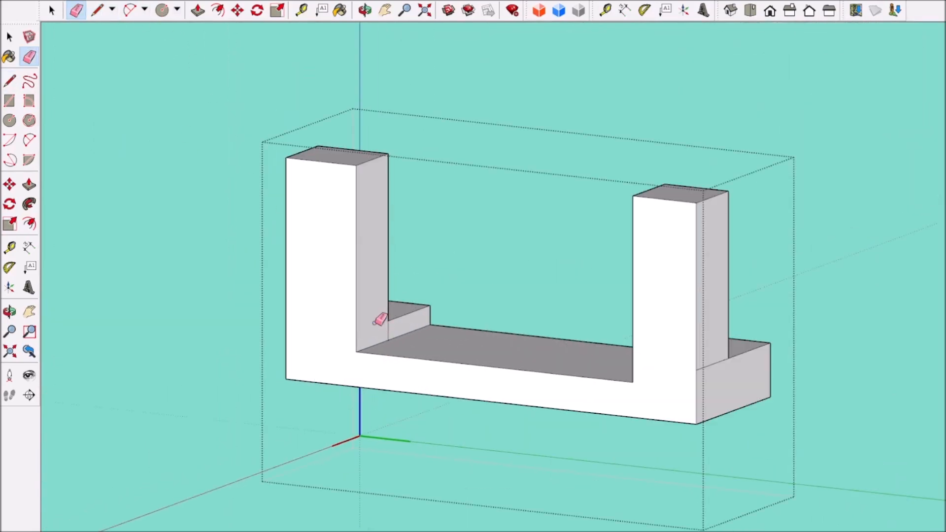
Step: Complete the copied posts as one closed, grouped bracket and erase its leftover lines
scroll(524, 363, down, 5)
mouse_move(523, 363)
shift+middle_down()
mouse_move(561, 464)
mouse_move(860, 444)
shift+middle_up()
middle_drag(481, 402, 340, 384)
scroll(338, 383, up, 7)
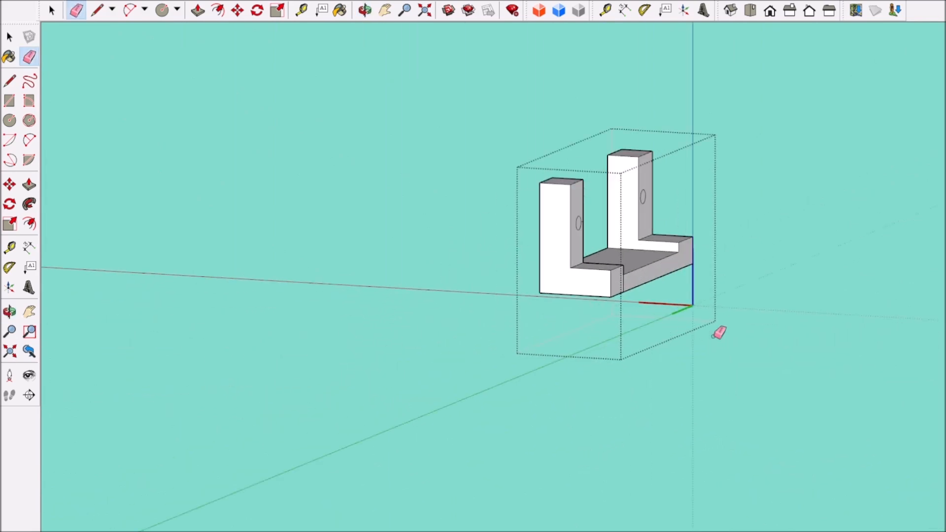
middle_drag(718, 332, 633, 301)
scroll(633, 300, up, 1)
middle_drag(479, 271, 909, 283)
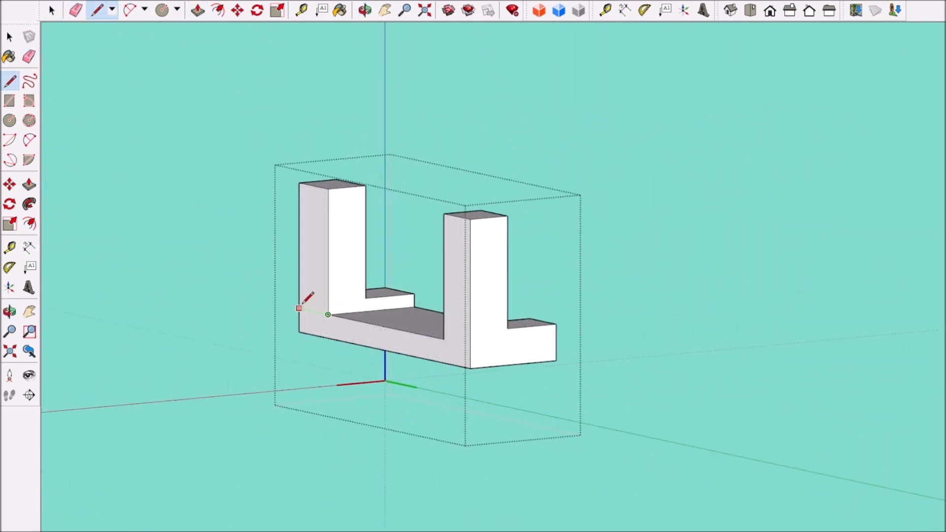
click(110, 126)
scroll(443, 365, down, 6)
middle_drag(508, 372, 406, 367)
scroll(415, 364, up, 5)
click(385, 298)
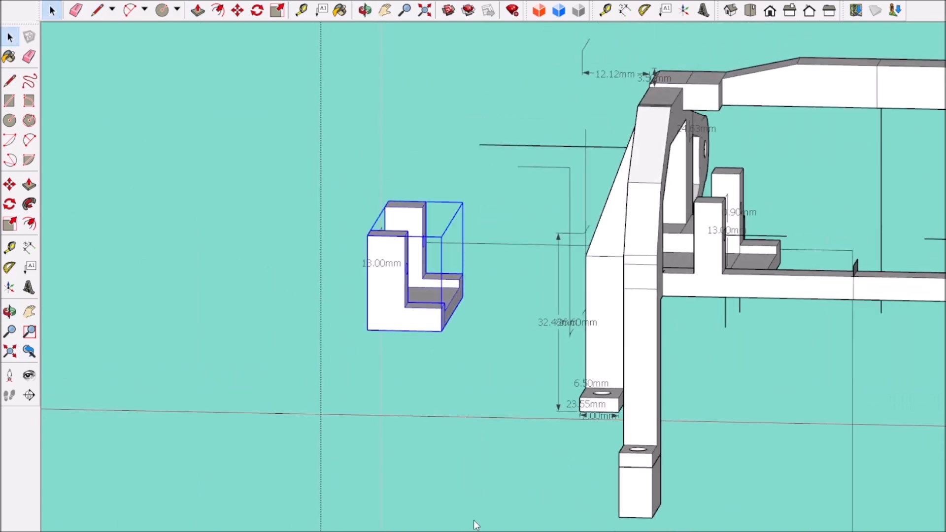
Step: Flip the grouped bracket upside down so its two posts point downward
scroll(537, 453, down, 4)
scroll(498, 357, up, 4)
middle_drag(537, 453, 639, 419)
scroll(498, 356, down, 6)
scroll(639, 419, up, 3)
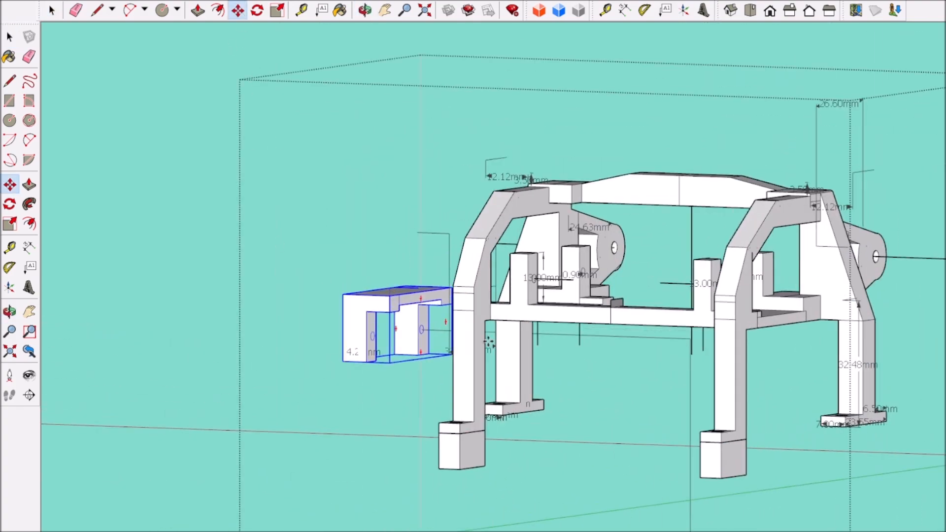
Step: Move the inverted bracket under the crossbar against the left upright and check its position relative to the servos above
scroll(533, 356, up, 2)
scroll(655, 375, down, 3)
scroll(597, 386, up, 4)
scroll(392, 307, up, 2)
scroll(391, 309, down, 7)
middle_drag(394, 311, 722, 383)
middle_drag(463, 379, 456, 334)
scroll(434, 345, up, 3)
middle_drag(384, 364, 217, 427)
scroll(146, 216, down, 3)
middle_drag(146, 216, 264, 325)
scroll(254, 167, up, 4)
scroll(216, 231, up, 4)
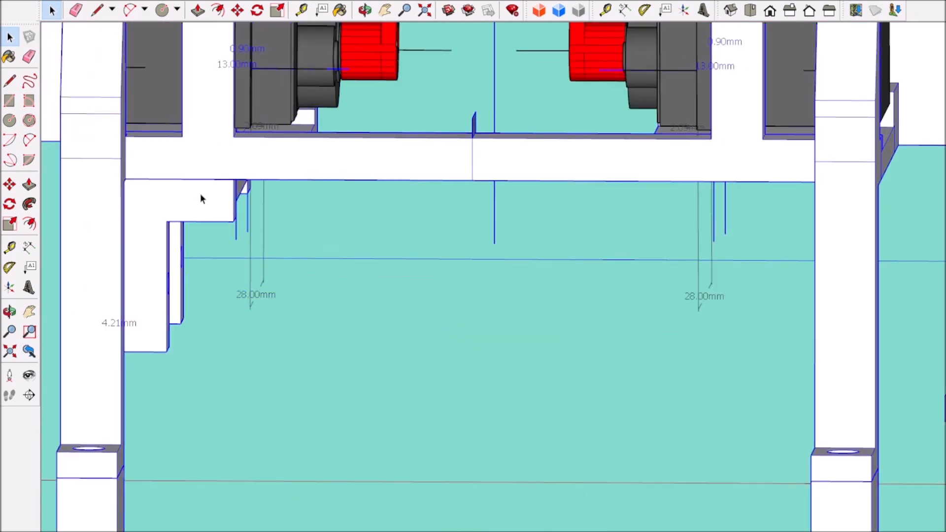
Step: Shift the inverted bracket inward from the left upright and raise its base to the height of the crossbar
scroll(194, 207, down, 2)
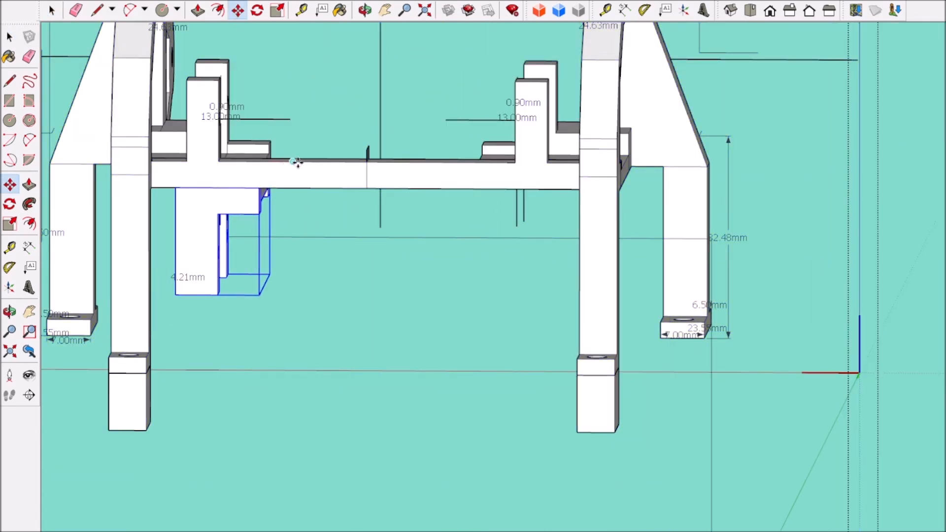
scroll(230, 204, up, 2)
click(212, 220)
click(212, 141)
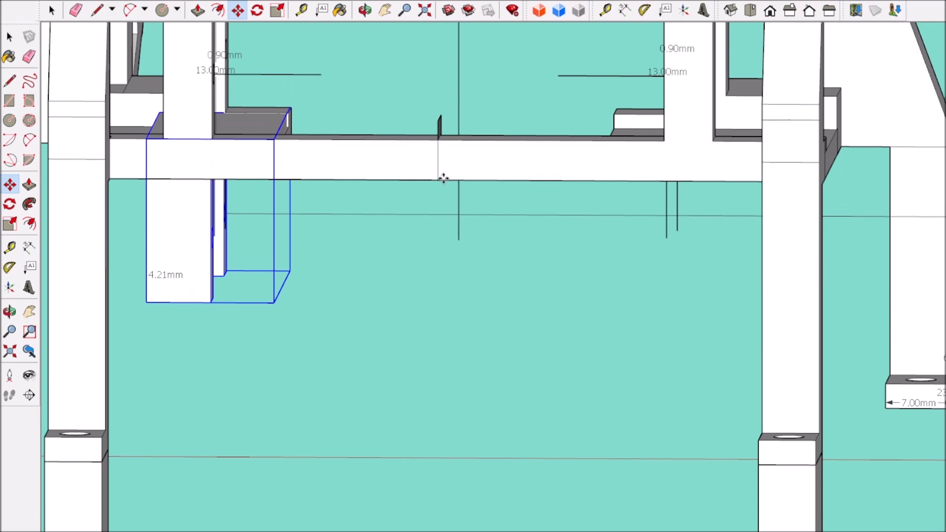
scroll(438, 146, up, 4)
scroll(437, 160, down, 2)
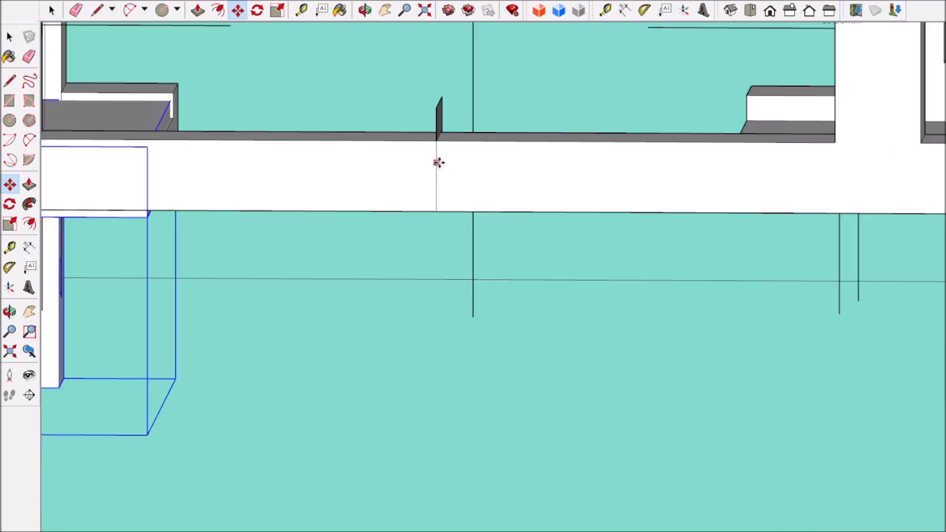
scroll(243, 183, up, 2)
scroll(246, 184, down, 4)
Step: Align the top edge of the bracket's base exactly with the top edge of the crossbar
middle_drag(249, 184, 183, 133)
scroll(234, 172, up, 5)
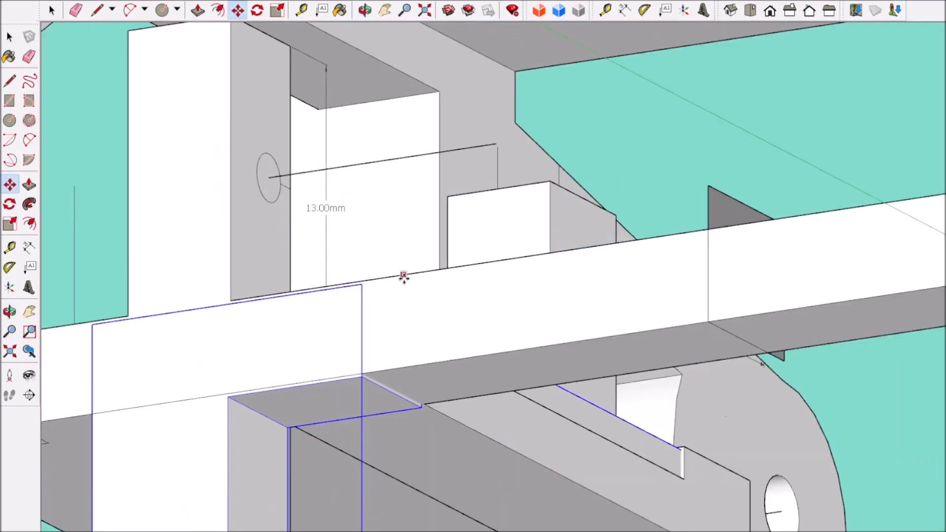
scroll(369, 384, up, 6)
click(319, 335)
click(318, 310)
scroll(328, 318, down, 12)
middle_drag(325, 295, 394, 347)
scroll(256, 309, up, 4)
scroll(261, 310, down, 10)
Step: Erase the leftover edges where the inverted bracket joins the crossbar and its base
mouse_move(262, 309)
middle_down()
mouse_move(310, 352)
mouse_move(257, 404)
mouse_move(296, 385)
middle_up()
scroll(258, 404, up, 3)
scroll(644, 321, up, 5)
middle_drag(644, 321, 635, 281)
click(553, 66)
click(76, 9)
scroll(628, 221, down, 4)
mouse_move(645, 251)
middle_down()
mouse_move(634, 279)
mouse_move(527, 318)
mouse_move(564, 317)
mouse_move(418, 372)
mouse_move(247, 290)
middle_up()
scroll(525, 319, up, 4)
scroll(544, 310, up, 2)
scroll(390, 386, down, 8)
scroll(243, 286, up, 4)
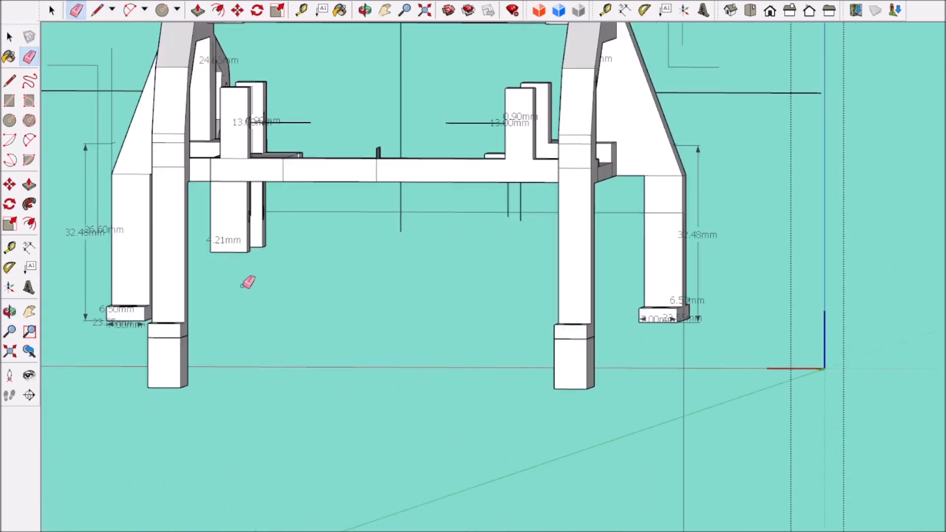
Step: Copy the left servo below the crossbar and fit it upside down between the hanging posts, with its horn pointing downward
click(808, 10)
click(51, 9)
scroll(243, 135, down, 4)
click(700, 237)
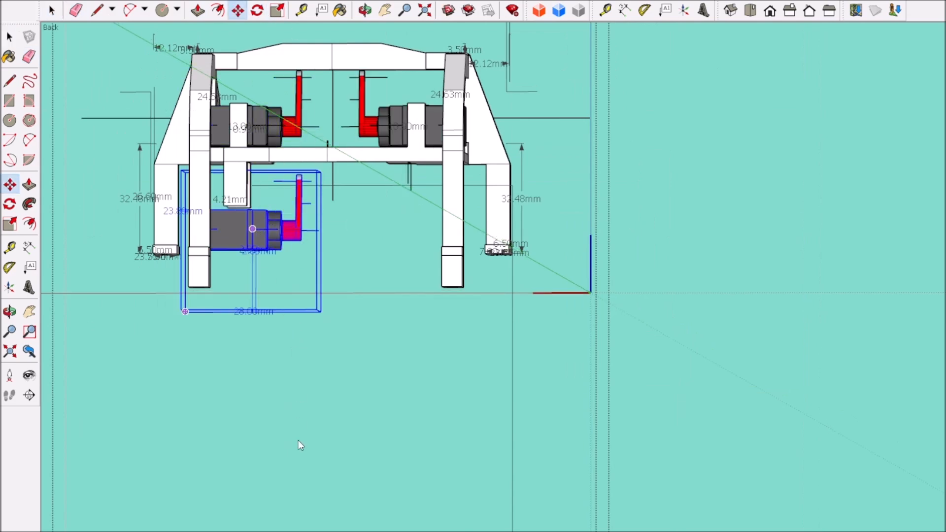
scroll(256, 158, up, 2)
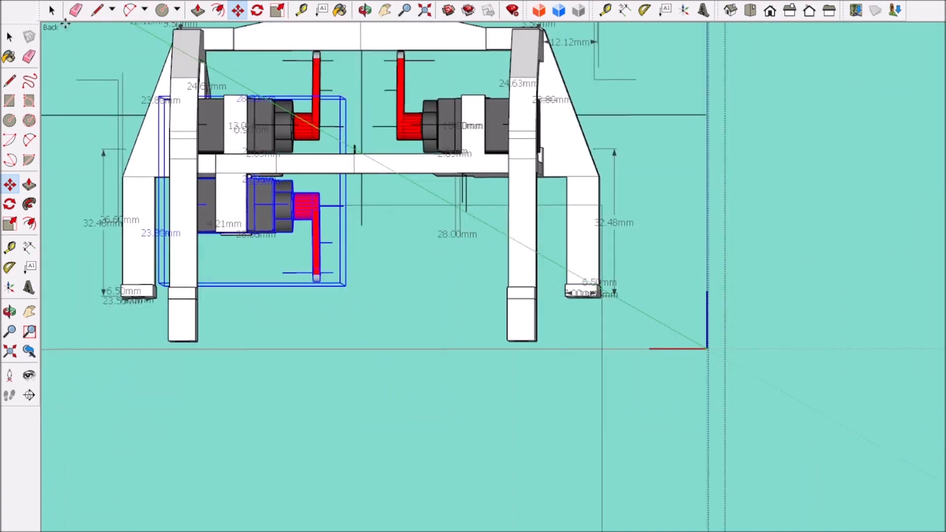
Step: Delete the old light-grey servo with its mount and horn beside the new lower servo in the head assembly
click(52, 10)
scroll(276, 315, down, 5)
middle_drag(276, 340, 152, 363)
scroll(374, 340, up, 3)
scroll(448, 310, up, 2)
click(137, 134)
scroll(288, 288, down, 3)
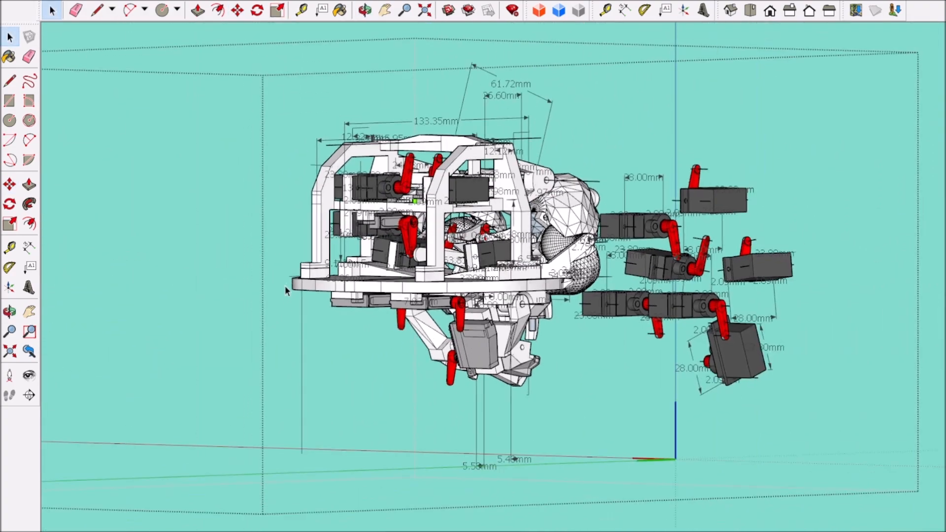
scroll(368, 232, up, 6)
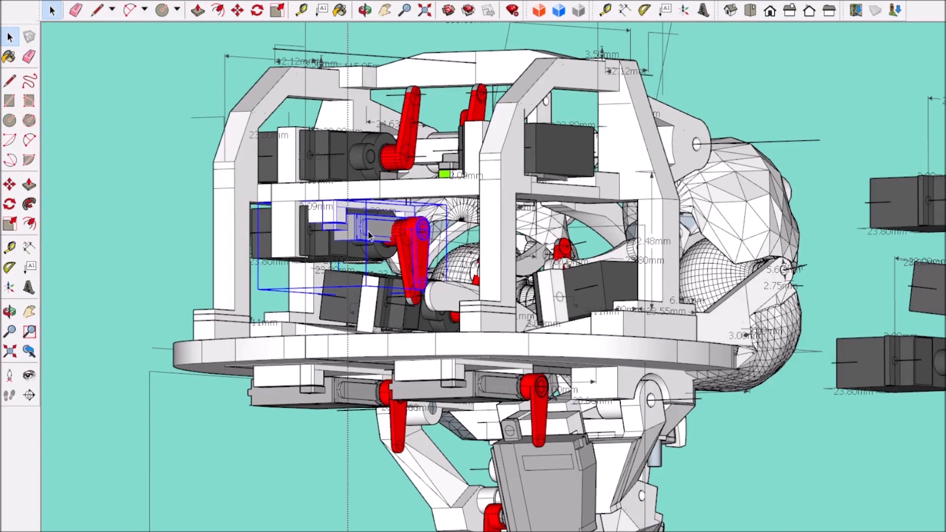
key(Delete)
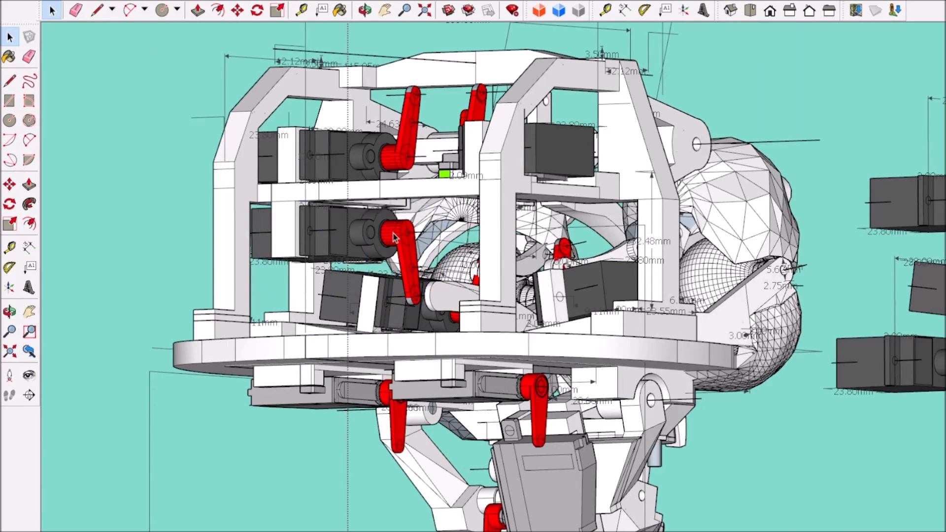
Step: Examine the servos fitted in the head assembly and the spare servos beside it from several angles
scroll(394, 234, down, 4)
mouse_move(323, 413)
middle_down()
mouse_move(573, 448)
mouse_move(550, 410)
mouse_move(564, 381)
mouse_move(611, 372)
middle_up()
scroll(400, 320, up, 5)
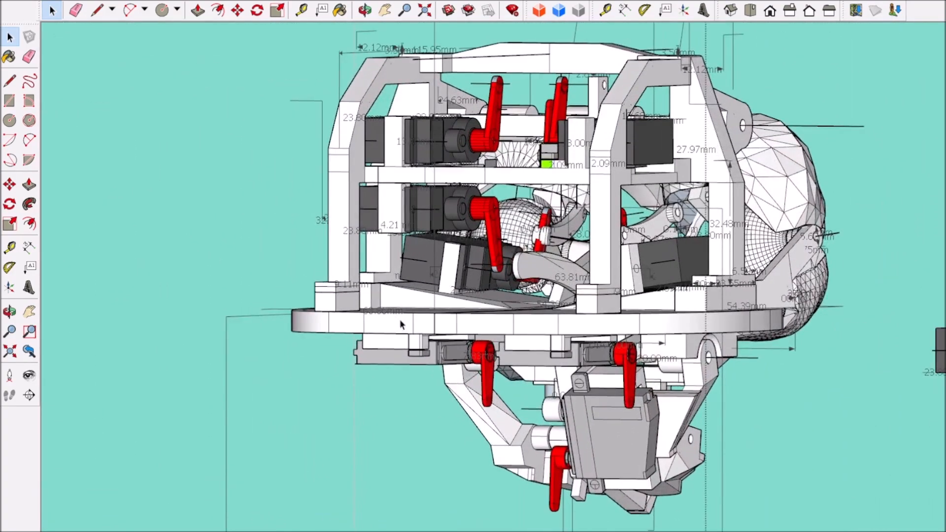
scroll(400, 319, down, 8)
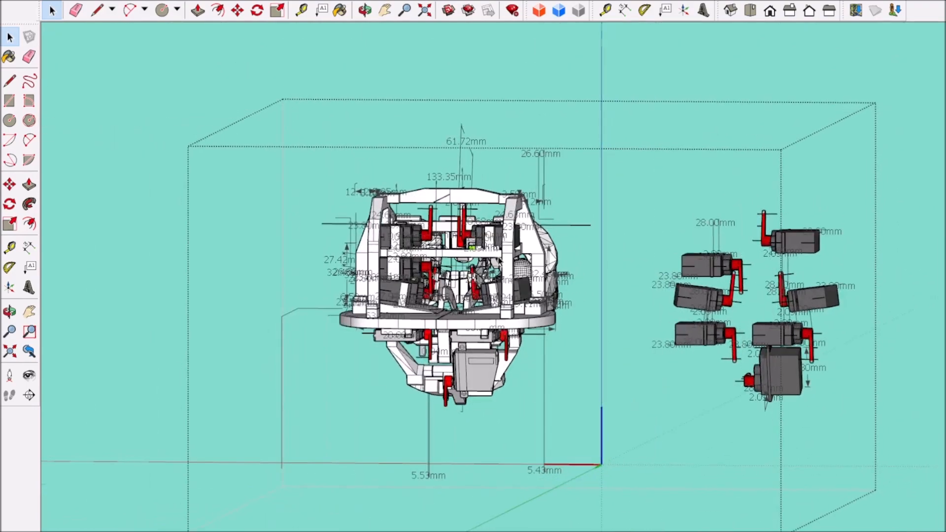
scroll(500, 260, up, 5)
mouse_move(500, 261)
middle_down()
mouse_move(656, 298)
mouse_move(676, 291)
mouse_move(574, 304)
mouse_move(343, 298)
mouse_move(378, 297)
mouse_move(345, 309)
mouse_move(272, 309)
mouse_move(356, 289)
middle_up()
scroll(487, 358, up, 3)
scroll(452, 353, up, 3)
middle_drag(452, 353, 305, 353)
scroll(306, 353, down, 6)
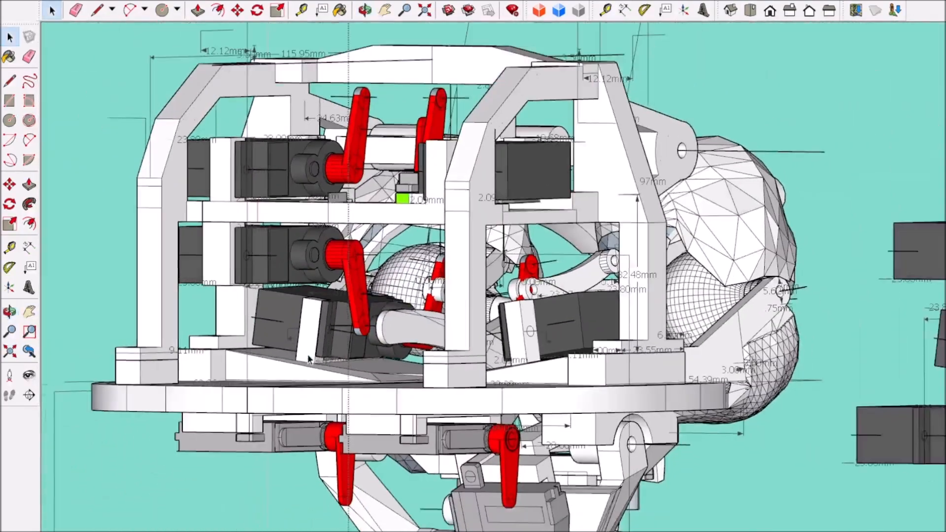
scroll(307, 358, down, 5)
middle_drag(308, 359, 371, 407)
scroll(365, 404, up, 2)
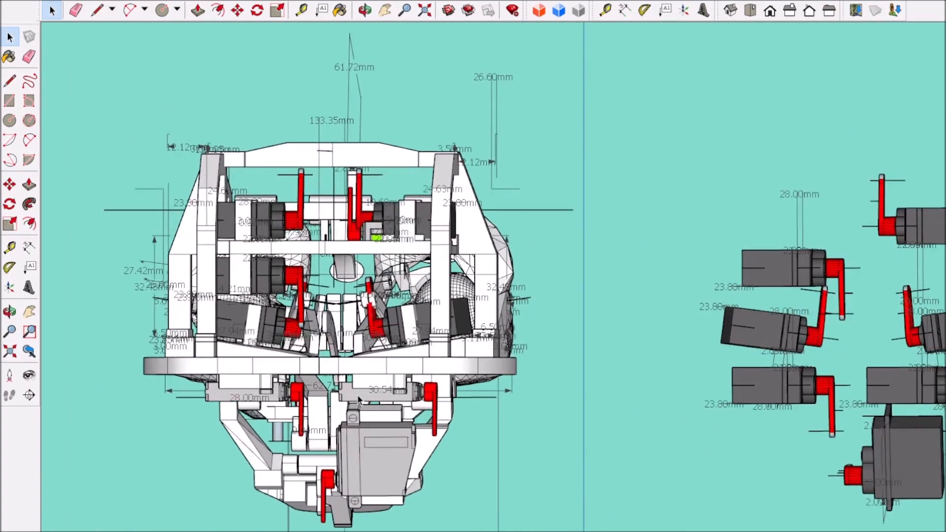
scroll(358, 400, down, 5)
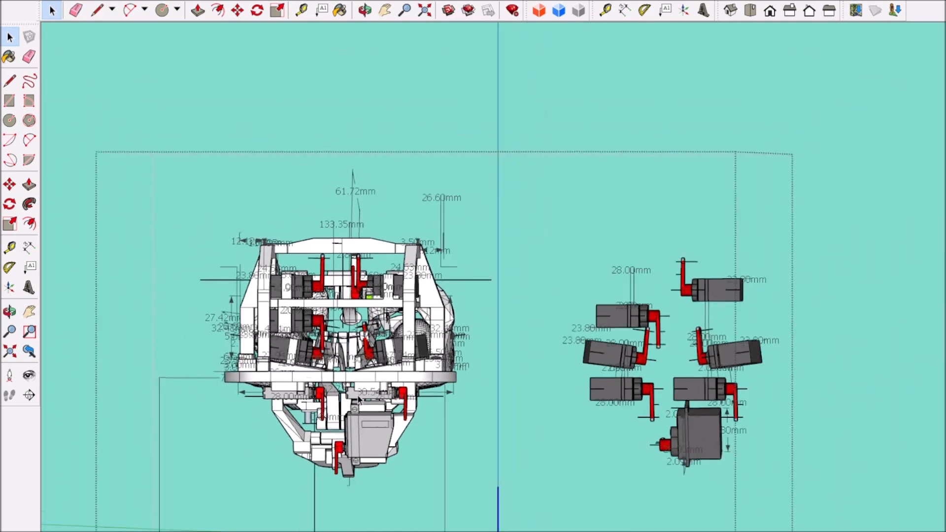
middle_drag(358, 400, 532, 479)
scroll(504, 457, up, 3)
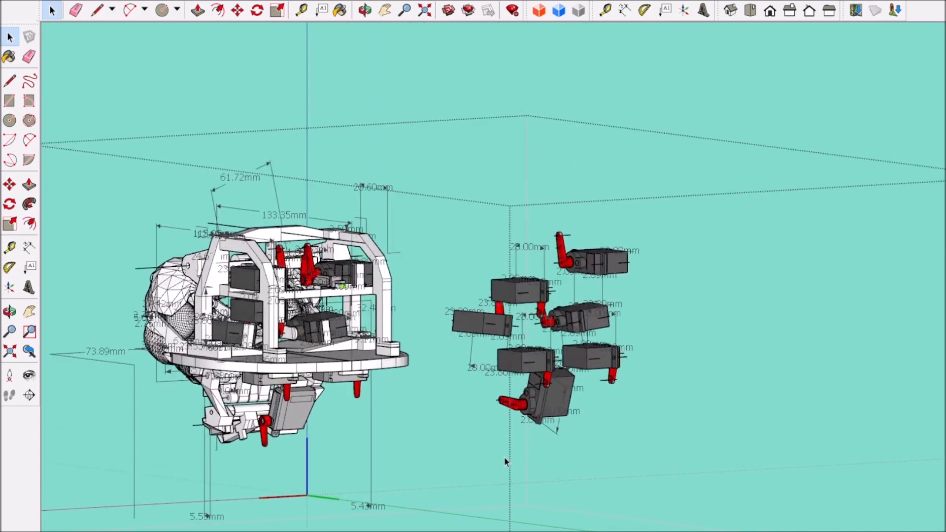
scroll(504, 456, down, 4)
mouse_move(504, 457)
middle_down()
mouse_move(355, 452)
mouse_move(352, 418)
middle_up()
scroll(352, 418, up, 2)
scroll(352, 422, up, 3)
Step: Copy the large dark-grey servo into the lower jaw frame's group, working in the back view
click(808, 11)
click(249, 418)
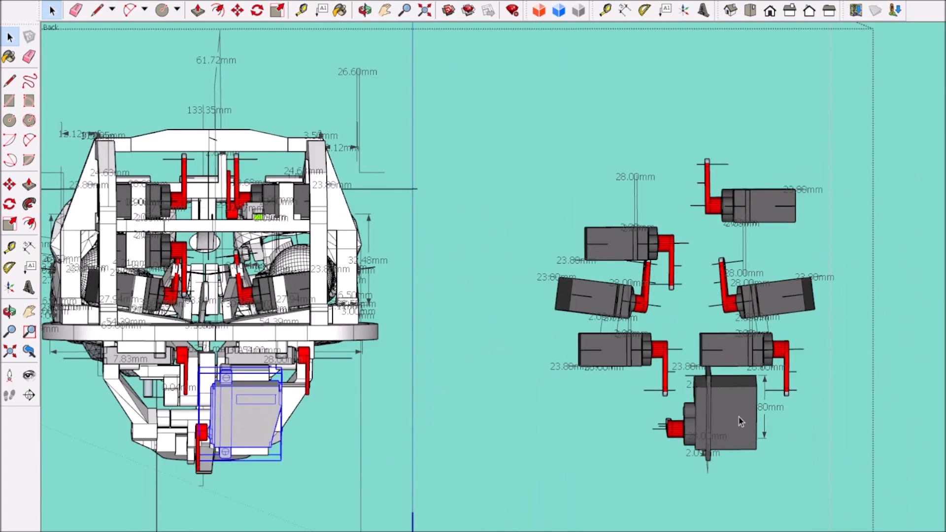
scroll(144, 419, up, 2)
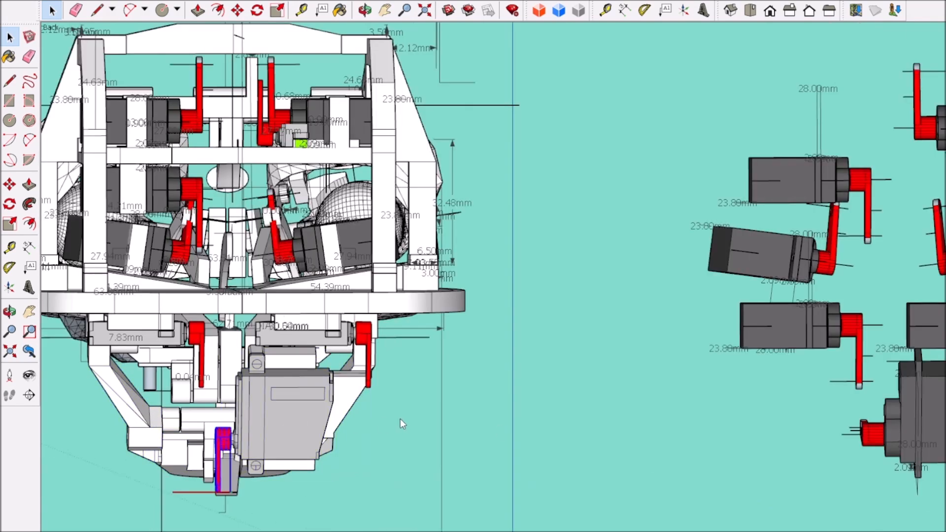
scroll(223, 447, up, 3)
click(236, 439)
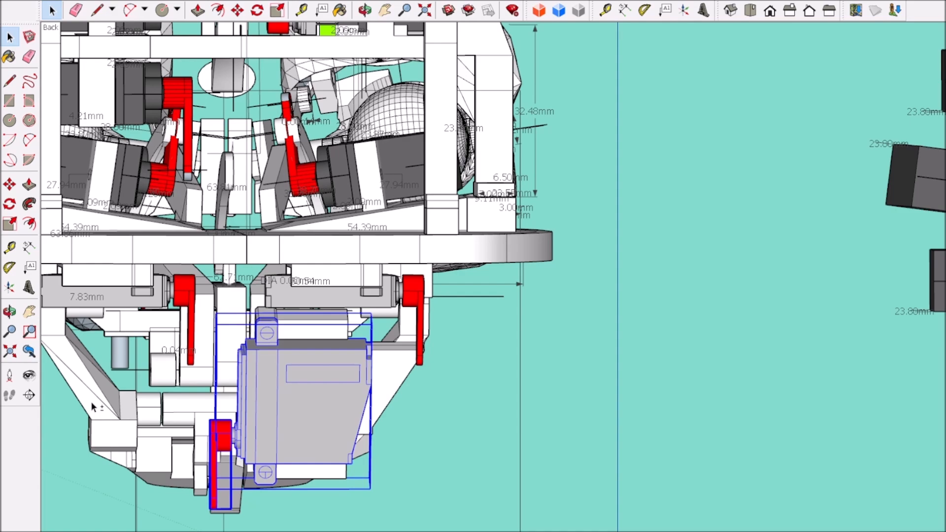
scroll(163, 421, down, 4)
double_click(562, 418)
scroll(501, 438, up, 2)
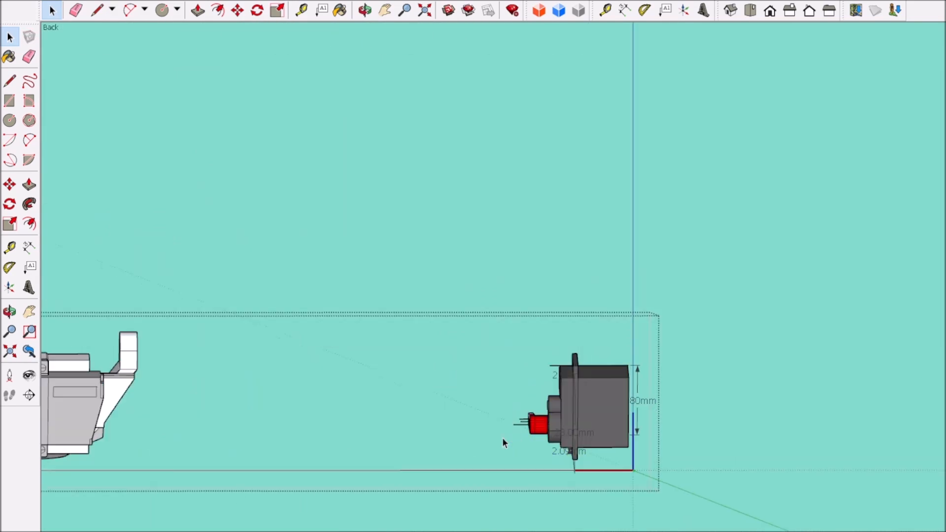
Step: Move the large dark-grey servo to the lower jaw frame and set it beside the old light-grey servo
scroll(615, 426, down, 5)
click(613, 423)
click(435, 280)
scroll(404, 460, up, 6)
scroll(394, 414, down, 3)
mouse_move(347, 419)
middle_down()
mouse_move(796, 429)
mouse_move(344, 432)
middle_up()
scroll(394, 464, up, 4)
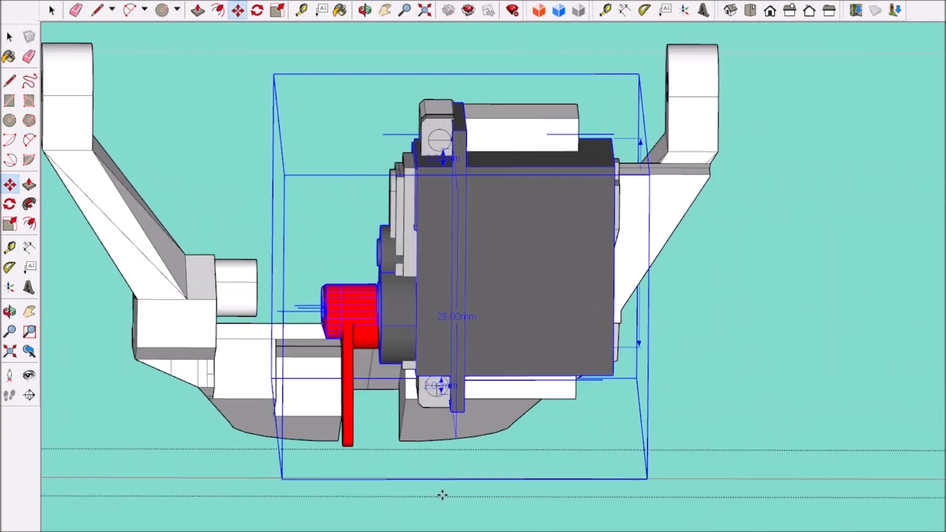
middle_drag(466, 492, 734, 444)
scroll(540, 446, down, 5)
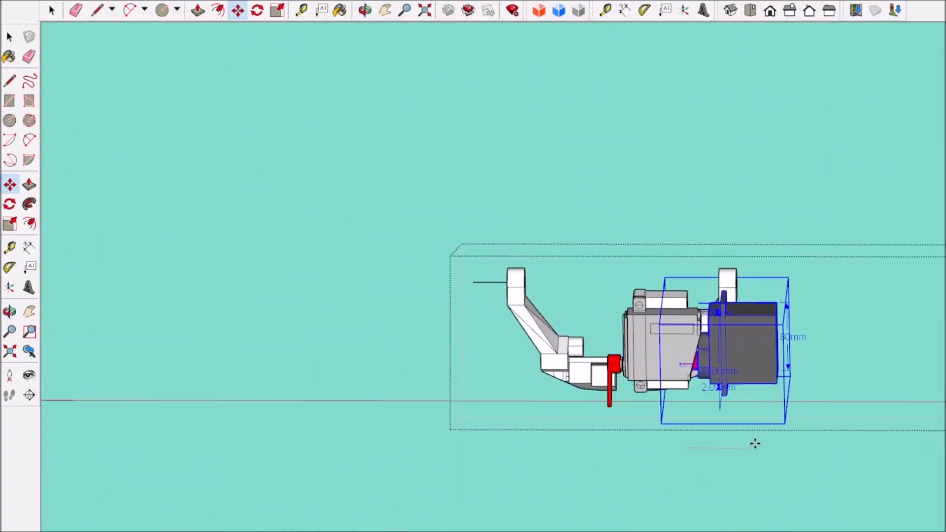
scroll(801, 441, down, 3)
Step: Open the lower jaw frame's bracket for editing so that its servo mounting plate is exposed
key(space)
click(251, 175)
middle_drag(728, 386, 532, 354)
scroll(500, 340, up, 6)
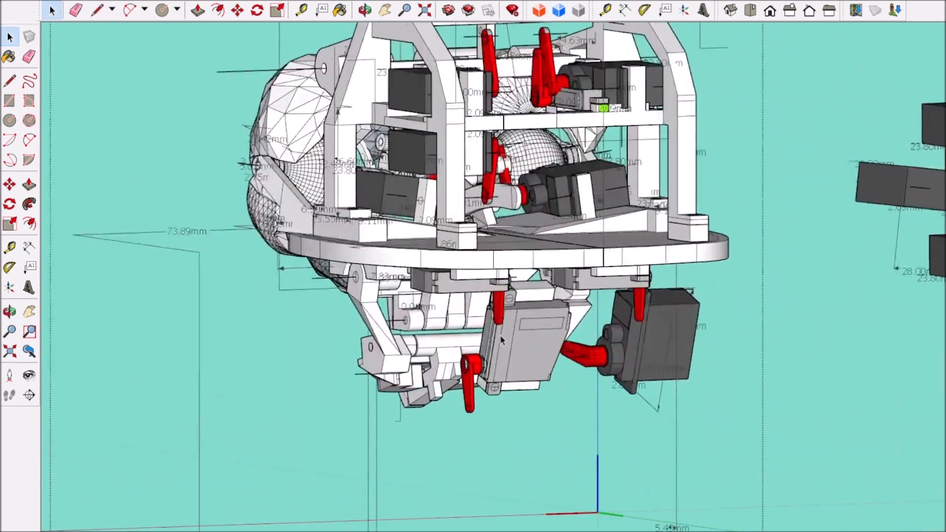
middle_drag(493, 326, 476, 295)
scroll(551, 309, up, 3)
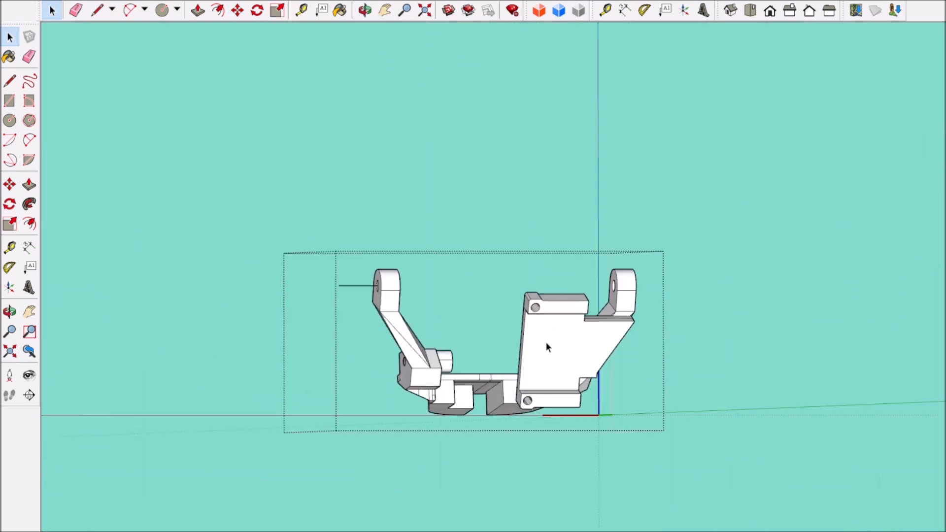
Step: Square off the chamfered corners of the two servo mounting tabs on the jaw frame's plate
scroll(537, 305, up, 10)
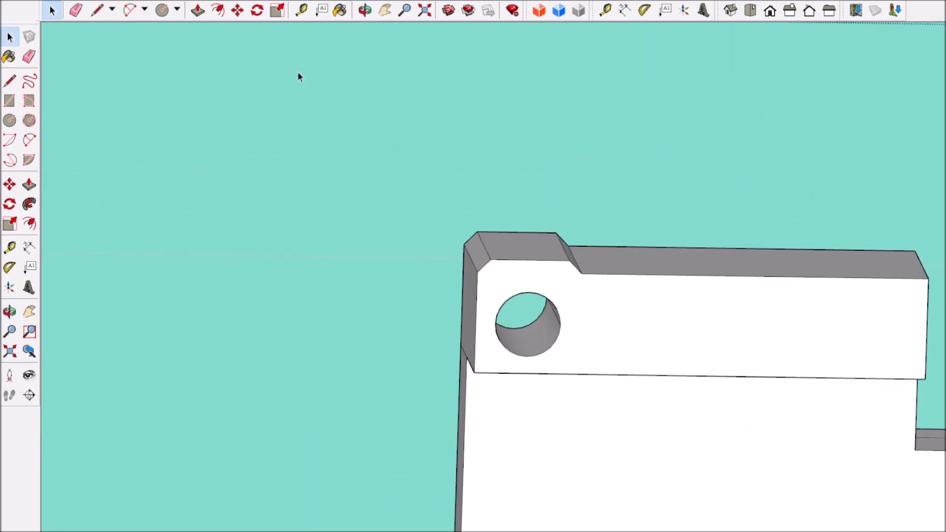
scroll(559, 273, down, 4)
key(p)
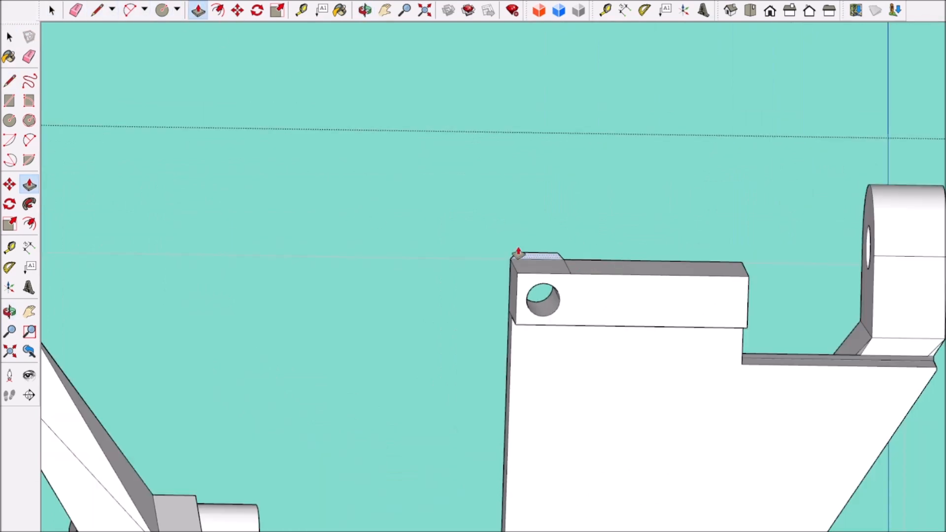
middle_drag(519, 253, 339, 253)
scroll(521, 397, down, 5)
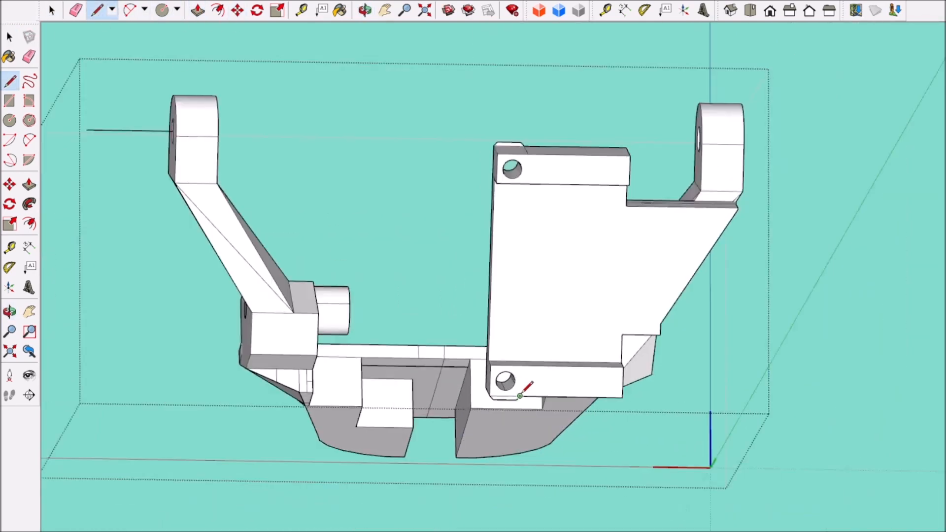
scroll(527, 394, up, 7)
scroll(485, 359, down, 4)
mouse_move(492, 369)
middle_down()
mouse_move(333, 207)
mouse_move(445, 232)
middle_up()
click(76, 10)
scroll(518, 268, up, 4)
drag(587, 358, 593, 362)
scroll(549, 290, down, 4)
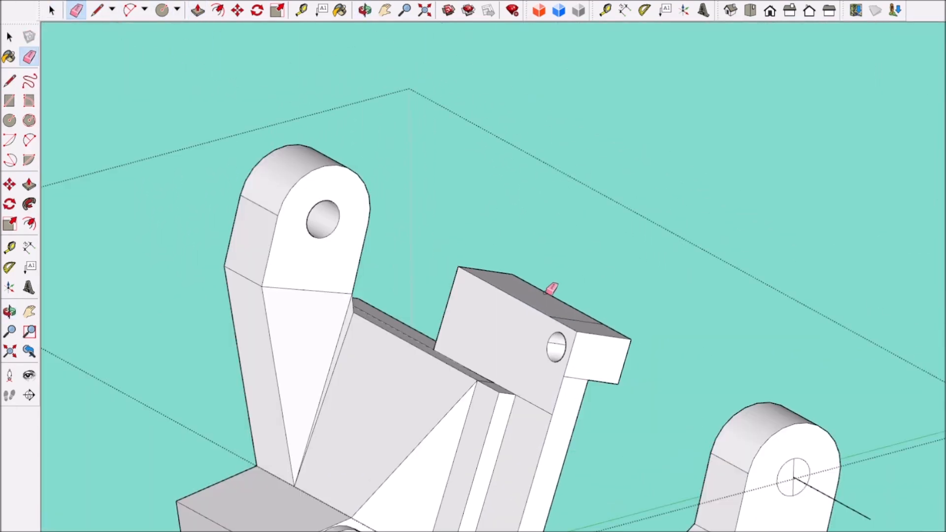
Step: Remove the screw holes from the servo mounting tabs and erase the leftover edges around them
middle_drag(549, 292, 269, 333)
scroll(399, 251, up, 4)
click(374, 196)
scroll(372, 196, down, 2)
middle_drag(378, 193, 472, 529)
scroll(271, 381, down, 5)
scroll(576, 356, up, 5)
scroll(575, 355, down, 2)
scroll(473, 528, down, 1)
scroll(566, 467, down, 3)
scroll(416, 468, up, 6)
scroll(362, 419, down, 1)
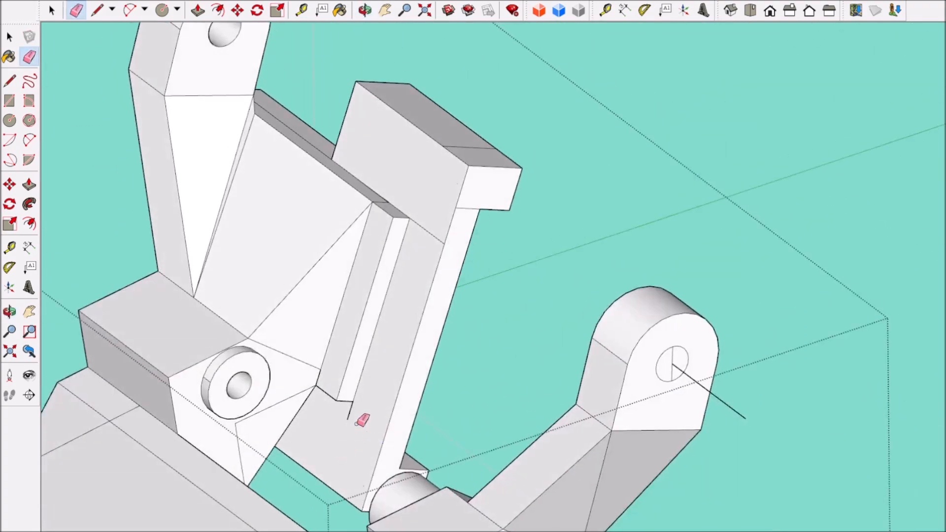
scroll(426, 226, down, 5)
Step: Draw a straight dividing line down the plate's front, splitting a narrow end section off both mounting tabs
middle_drag(427, 226, 333, 209)
scroll(367, 278, up, 4)
scroll(530, 132, up, 2)
key(l)
scroll(541, 401, down, 4)
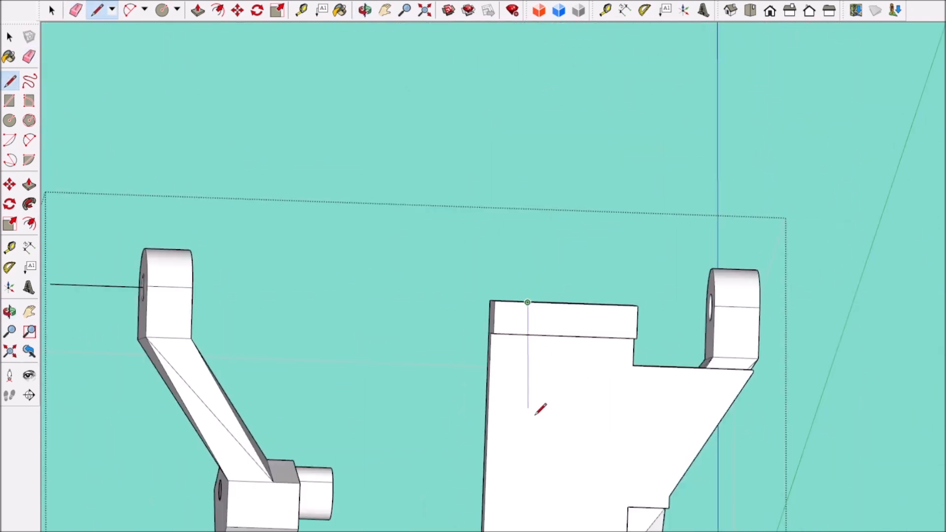
scroll(528, 327, up, 1)
scroll(527, 363, down, 3)
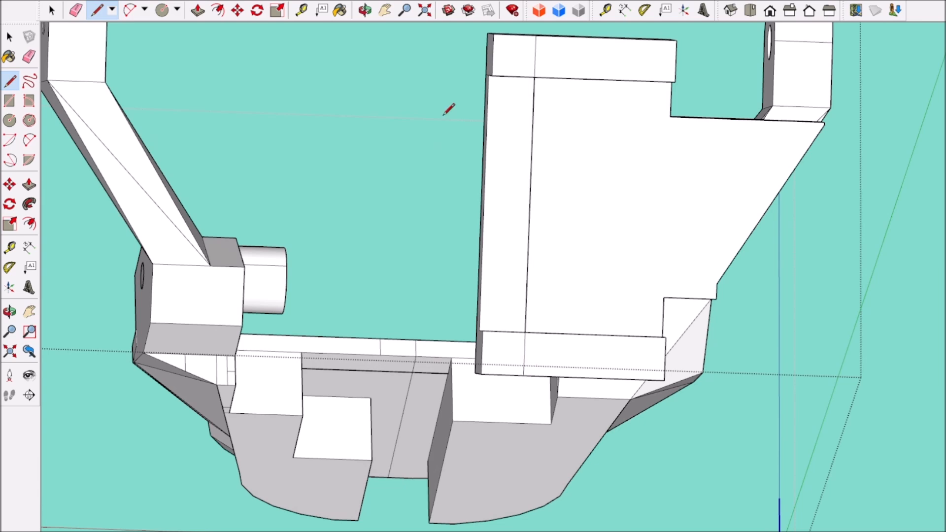
Step: Erase the dividing line on the plate and Push/Pull both tabs' narrow end sections into equal arms about 11.7 mm long
drag(523, 196, 521, 197)
scroll(525, 197, down, 5)
middle_drag(563, 323, 597, 340)
scroll(586, 181, up, 5)
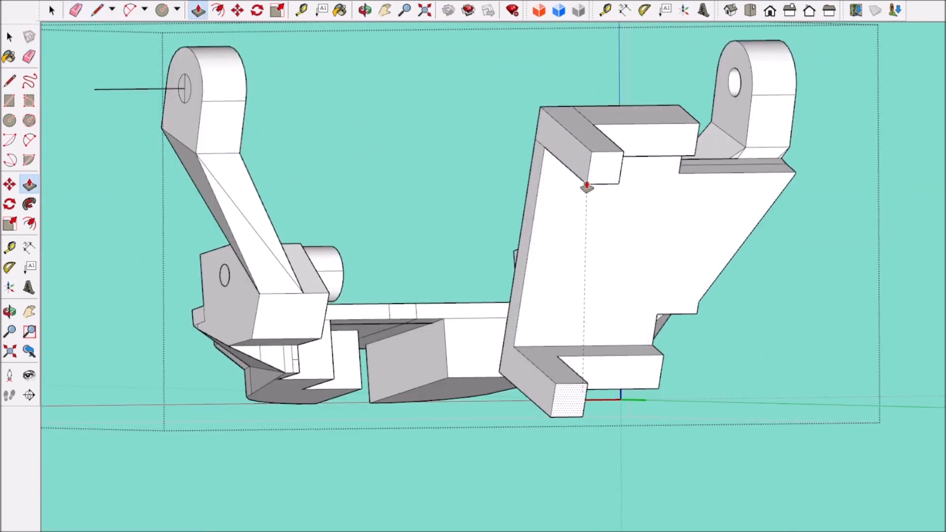
middle_drag(586, 185, 350, 213)
Step: Dimension the inner length of both mounting arms and extend them to 13 mm
scroll(350, 213, up, 5)
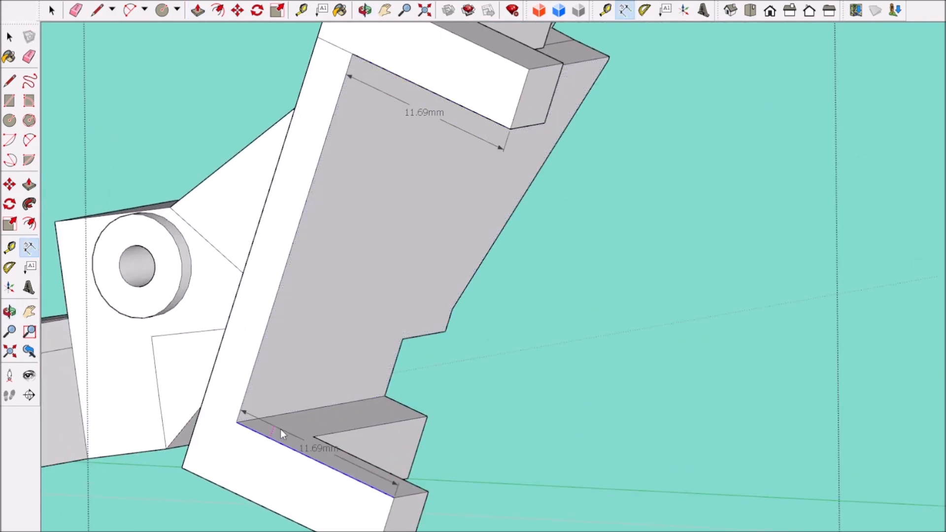
scroll(282, 434, down, 3)
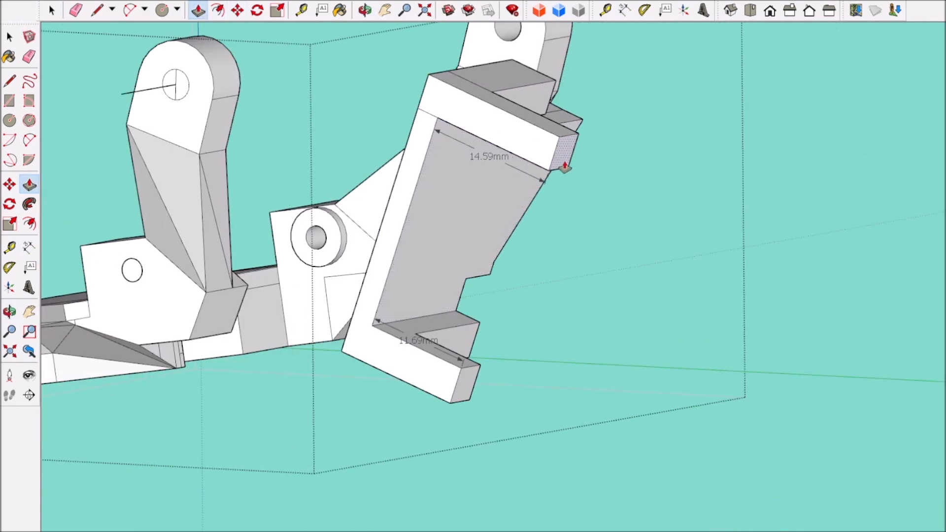
click(536, 164)
scroll(536, 164, down, 4)
middle_drag(536, 168, 147, 303)
scroll(147, 304, up, 4)
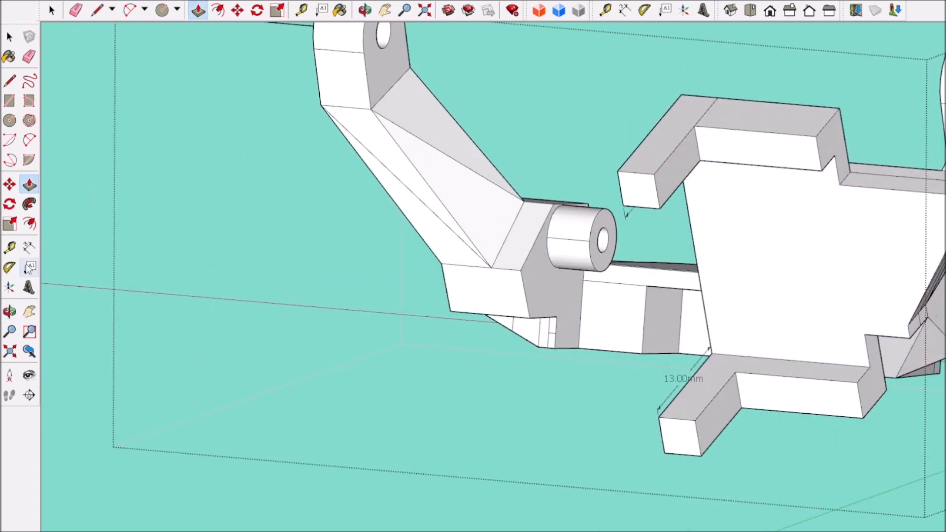
Step: Dimension the width of the end faces of both mounting arms
scroll(642, 175, up, 3)
click(642, 173)
click(647, 182)
scroll(640, 185, down, 5)
scroll(656, 314, up, 5)
click(653, 313)
click(655, 301)
scroll(658, 300, down, 4)
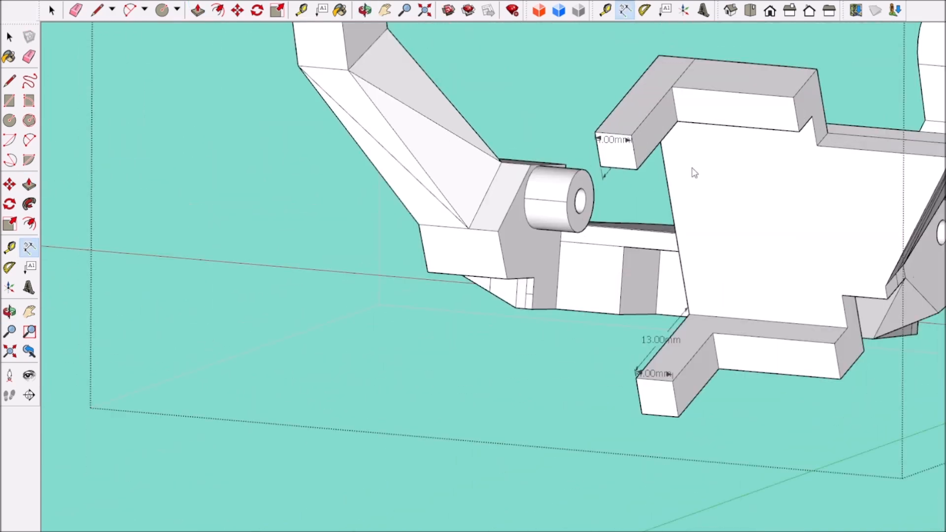
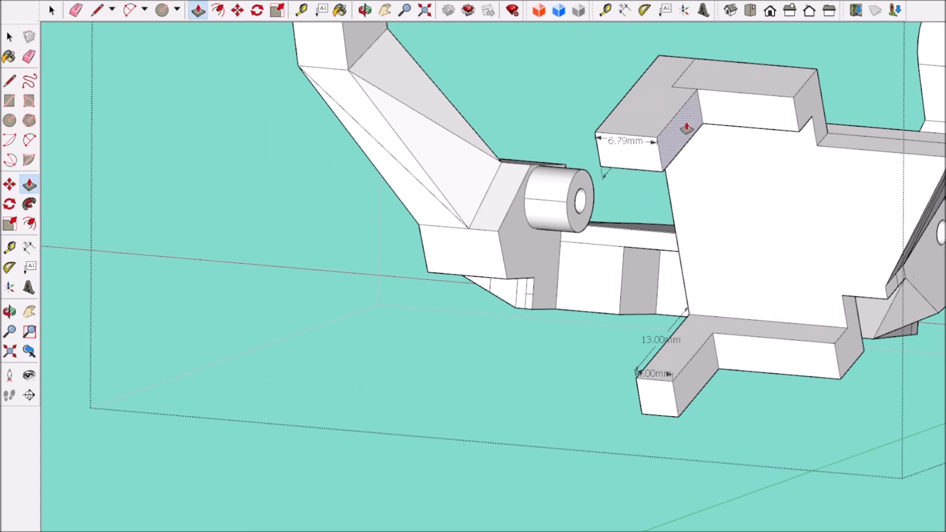
Step: Push/Pull the lower mounting arm's inner side face level with the corner of the upper arm
click(665, 172)
scroll(697, 380, down, 5)
key(space)
middle_drag(656, 460, 522, 475)
scroll(730, 378, up, 3)
scroll(788, 404, up, 2)
scroll(703, 291, down, 3)
scroll(650, 278, up, 5)
middle_drag(606, 344, 504, 457)
click(503, 446)
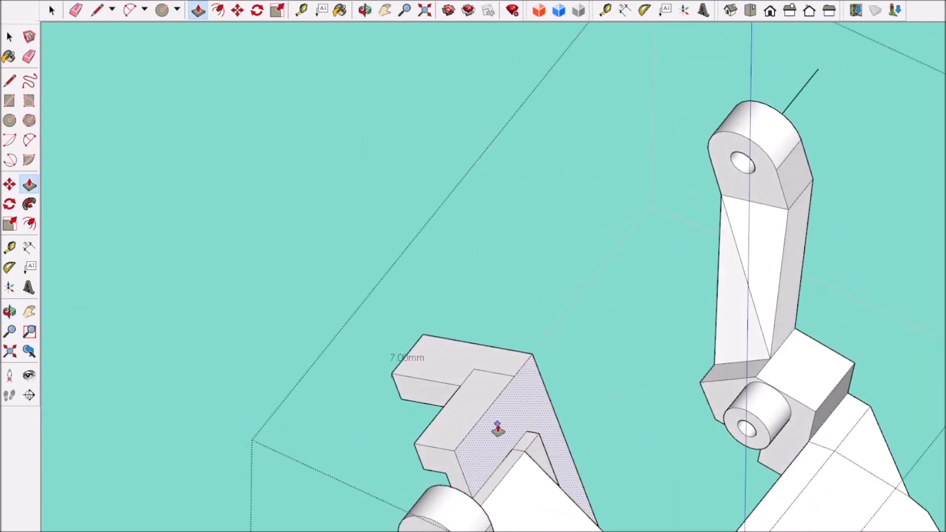
Step: Examine the jaw frame's mounting plate and both arms from the front, back and side
scroll(513, 432, down, 5)
middle_drag(527, 407, 394, 389)
scroll(479, 331, up, 3)
scroll(479, 332, down, 4)
middle_drag(479, 331, 217, 220)
scroll(276, 296, up, 5)
middle_drag(340, 316, 556, 451)
scroll(592, 315, up, 3)
middle_drag(591, 315, 557, 340)
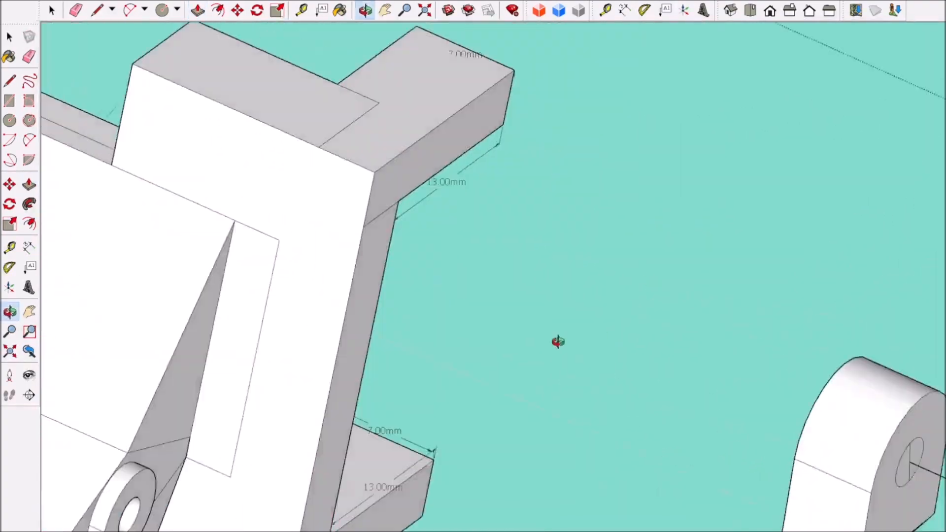
scroll(567, 335, down, 4)
scroll(670, 261, down, 6)
mouse_move(673, 266)
middle_down()
mouse_move(749, 279)
mouse_move(705, 188)
middle_up()
scroll(616, 34, up, 7)
mouse_move(616, 37)
middle_down()
mouse_move(560, 112)
mouse_move(606, 197)
middle_up()
scroll(621, 216, down, 8)
mouse_move(631, 237)
middle_down()
mouse_move(709, 386)
mouse_move(386, 197)
mouse_move(655, 305)
middle_up()
scroll(386, 197, up, 4)
key(space)
click(178, 126)
scroll(394, 207, down, 5)
scroll(680, 236, up, 6)
middle_drag(680, 236, 604, 81)
scroll(520, 93, down, 3)
double_click(519, 92)
scroll(515, 96, up, 3)
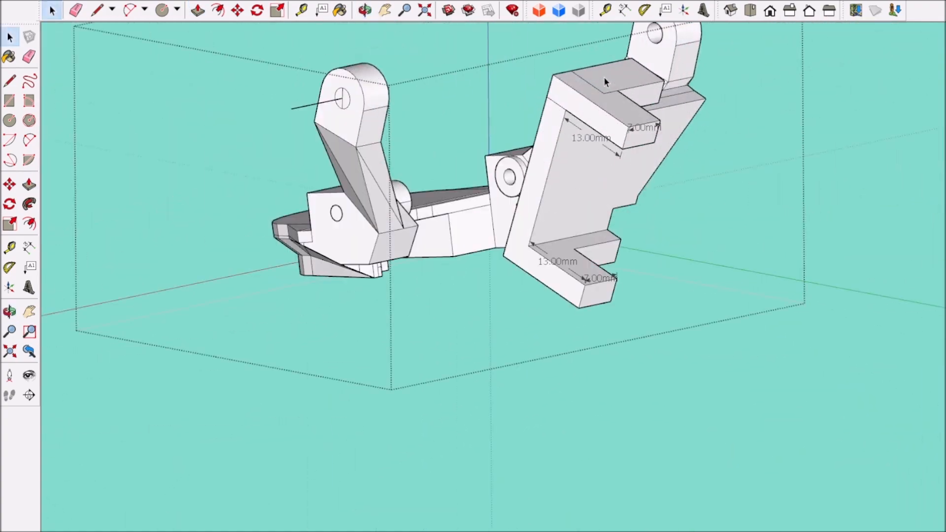
click(79, 11)
scroll(529, 140, down, 4)
mouse_move(530, 141)
middle_down()
mouse_move(591, 201)
mouse_move(579, 81)
mouse_move(460, 230)
mouse_move(479, 225)
middle_up()
scroll(579, 80, up, 5)
scroll(589, 180, down, 4)
middle_drag(590, 180, 739, 217)
scroll(123, 79, up, 2)
middle_drag(88, 118, 123, 60)
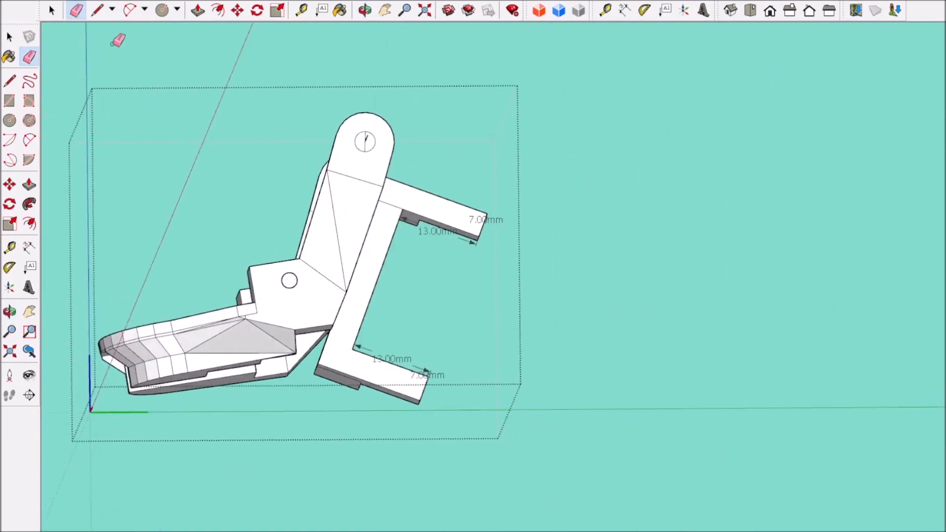
Step: Draw a centre line across the side face of each mounting arm, erasing the surplus line between the arms
scroll(443, 199, up, 3)
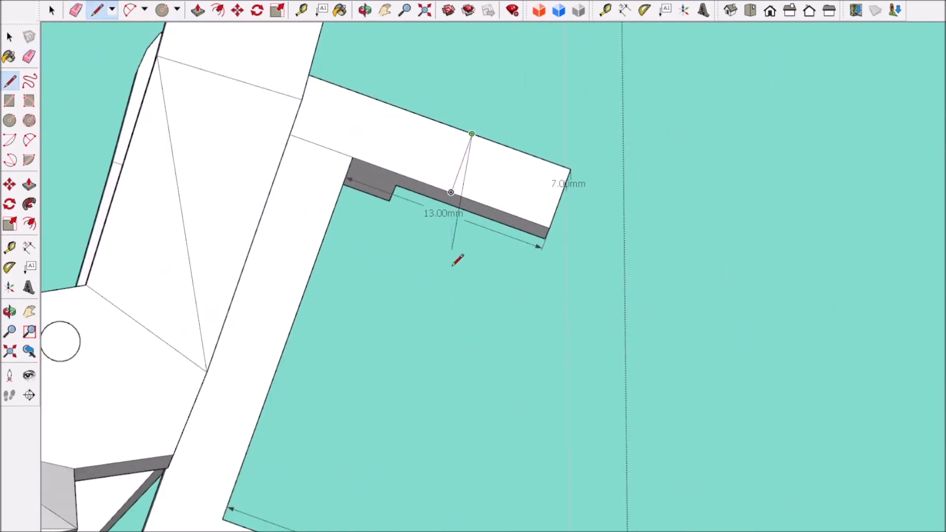
click(452, 194)
scroll(454, 280, down, 5)
click(413, 366)
scroll(431, 350, up, 2)
click(77, 10)
click(438, 266)
Step: Draw a screw-hole circle at the middle of the centre line on each mounting arm
click(162, 11)
scroll(501, 172, up, 5)
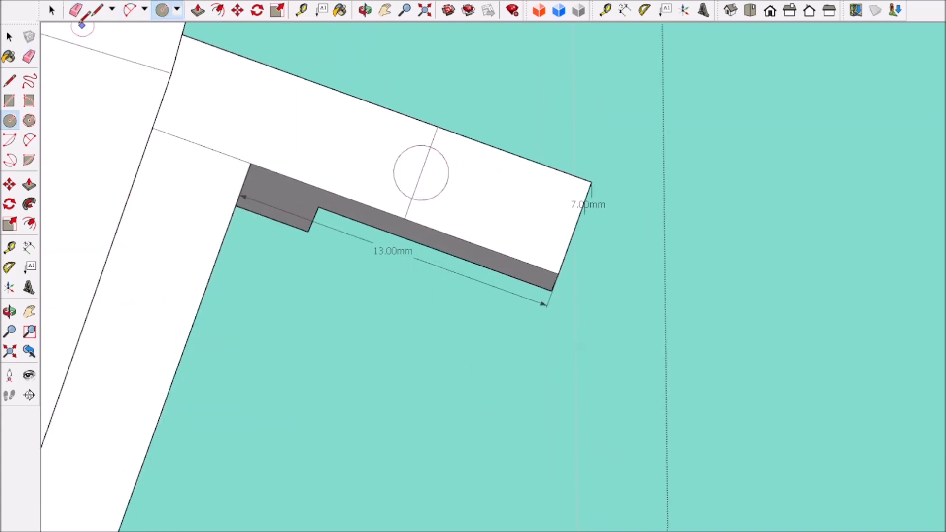
click(52, 11)
scroll(374, 157, down, 6)
scroll(306, 316, up, 3)
click(162, 10)
scroll(339, 298, up, 3)
click(345, 272)
scroll(312, 337, down, 5)
scroll(313, 338, up, 5)
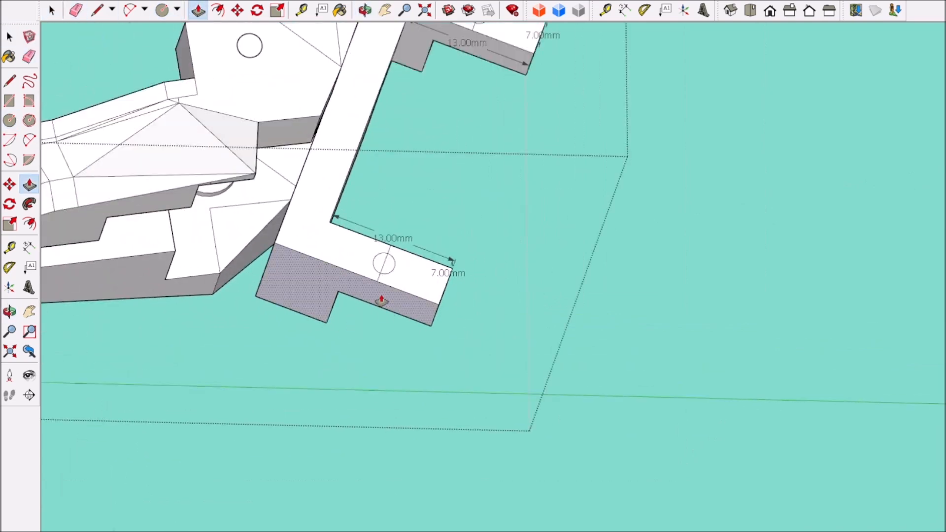
Step: Draw a guide line straight outward from the centre of the upper arm's screw-hole circle
scroll(365, 296, down, 5)
scroll(443, 172, up, 5)
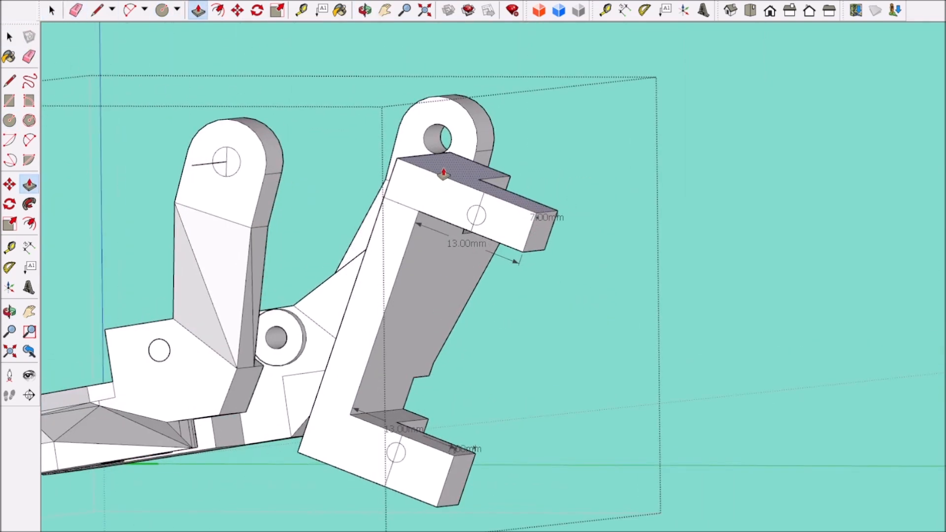
scroll(443, 173, down, 2)
middle_drag(443, 173, 332, 196)
scroll(505, 270, up, 2)
scroll(437, 296, up, 3)
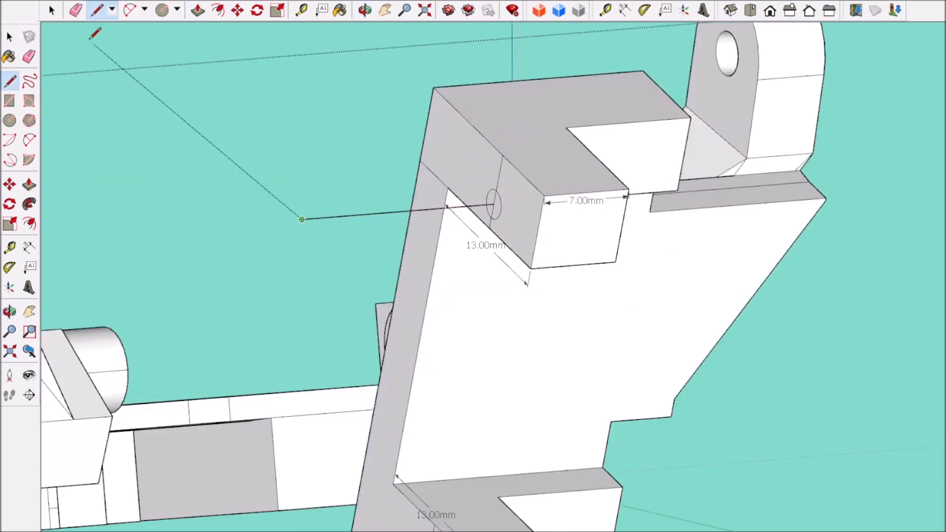
key(space)
Step: Dimension the gap between the screw-hole circle and the inner edge of the upper arm
scroll(484, 235, up, 4)
scroll(543, 185, up, 3)
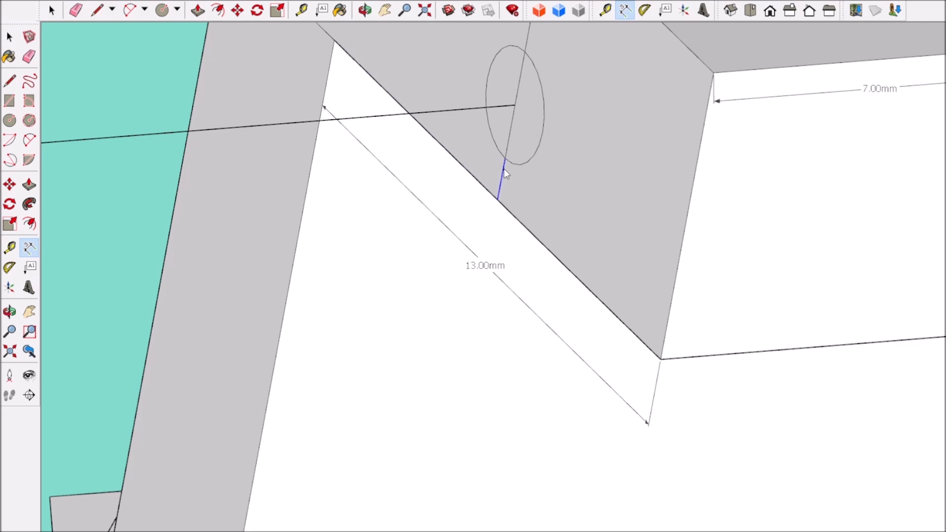
scroll(503, 169, down, 6)
scroll(566, 219, up, 4)
scroll(542, 360, down, 4)
key(p)
scroll(604, 396, up, 3)
middle_drag(604, 396, 803, 340)
Step: Dimension the gap between the lower arm's screw-hole circle and its inner edge, and Push/Pull that arm's inner face
scroll(517, 305, up, 4)
click(29, 248)
scroll(330, 269, up, 4)
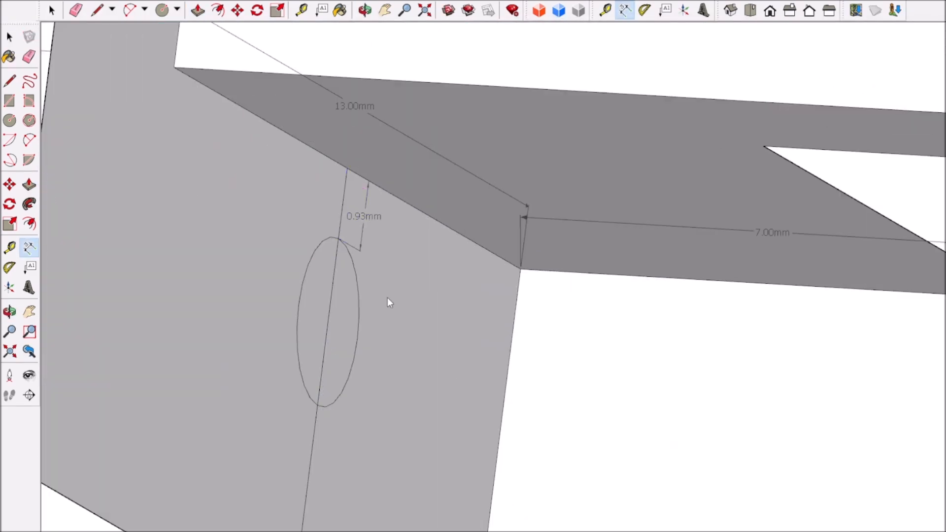
scroll(387, 299, down, 4)
click(197, 11)
scroll(482, 271, up, 2)
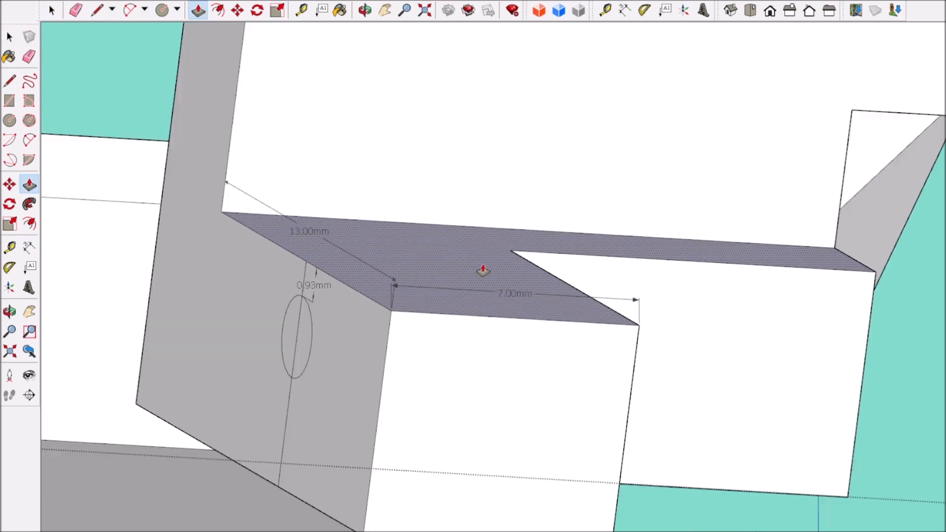
scroll(472, 264, up, 2)
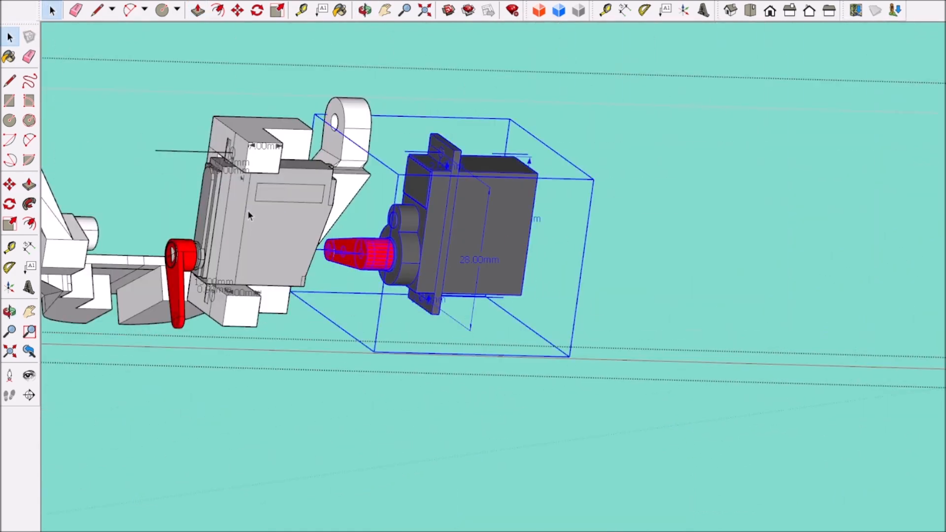
Step: Remove the old jaw servo and move the new servo to the upper mounting arm's screw-hole guide line
click(247, 210)
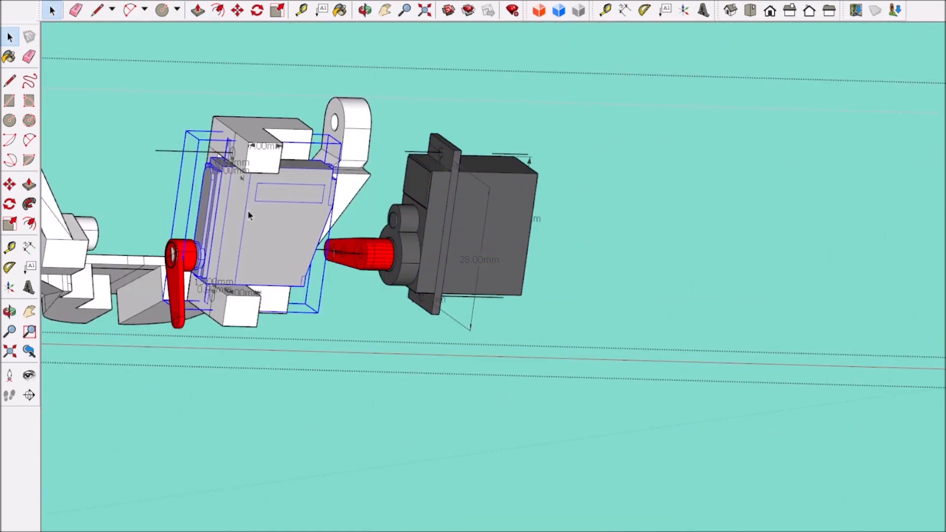
key(ctrl+z)
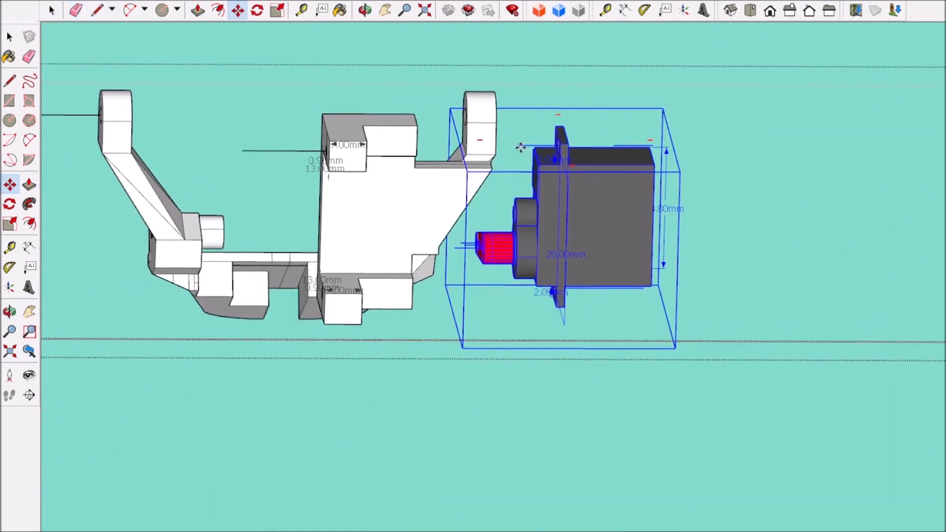
click(520, 147)
click(282, 149)
scroll(383, 140, up, 4)
middle_drag(383, 140, 335, 123)
scroll(268, 182, up, 6)
Step: Move the new servo along the red axis so its mounting flange rests against the arms' side faces
click(269, 196)
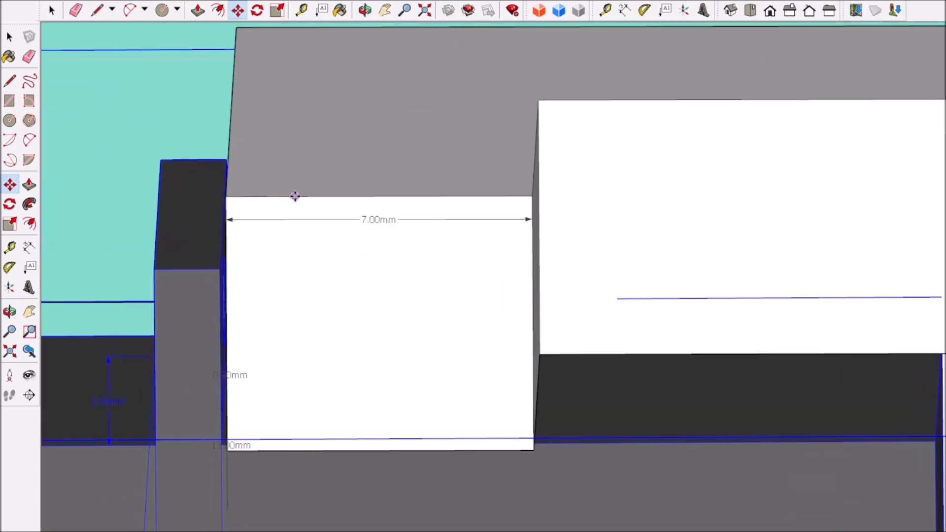
middle_drag(189, 195, 152, 200)
scroll(154, 197, up, 4)
click(270, 191)
middle_drag(270, 190, 363, 276)
click(234, 181)
scroll(234, 182, down, 6)
scroll(311, 297, down, 6)
scroll(344, 389, up, 3)
scroll(344, 389, down, 4)
scroll(363, 276, up, 8)
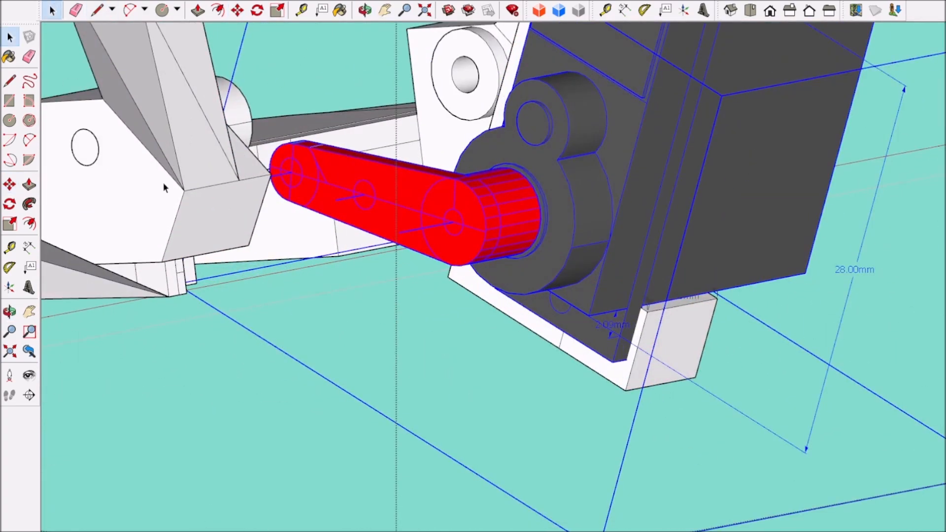
Step: Open the new servo's group and rotate its red horn about the output shaft until it points downward
click(53, 6)
scroll(427, 209, down, 3)
double_click(475, 201)
click(457, 208)
scroll(456, 208, down, 2)
click(324, 314)
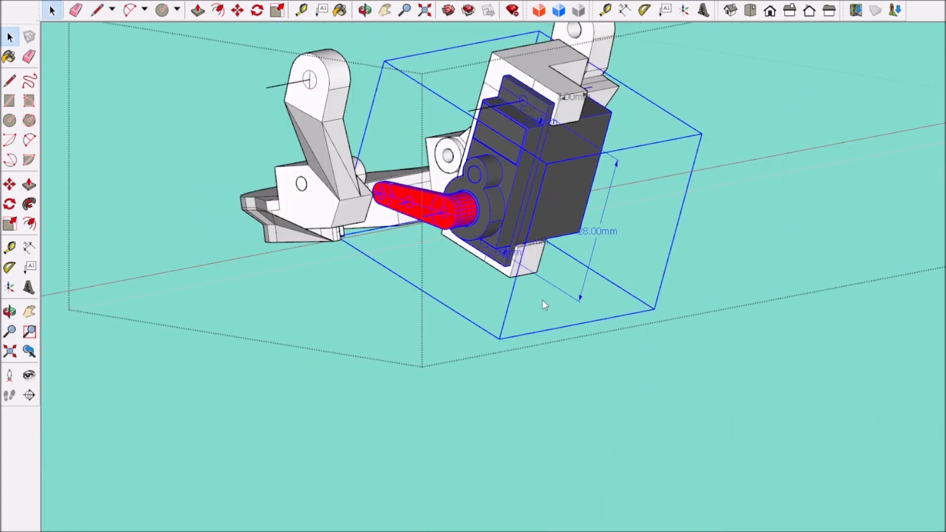
click(256, 10)
scroll(461, 199, up, 5)
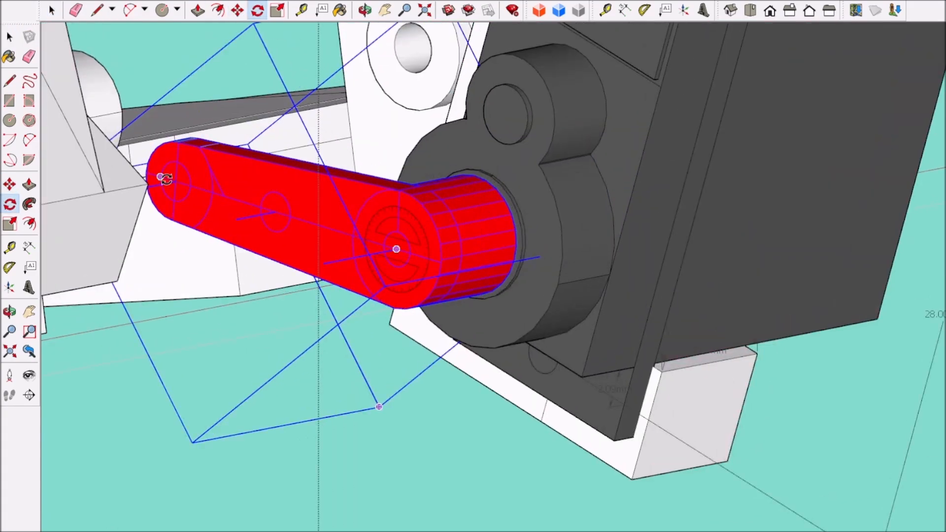
click(160, 176)
click(398, 430)
scroll(378, 352, down, 7)
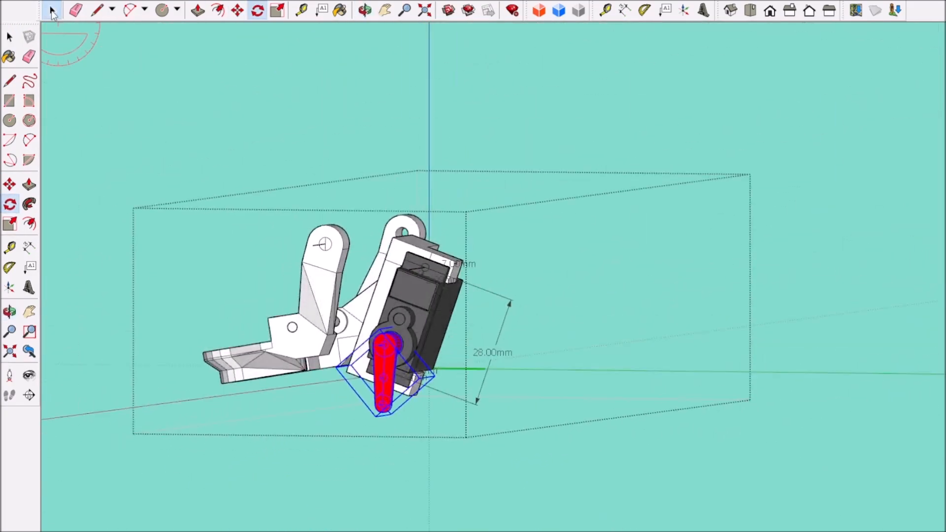
Step: Examine the new jaw servo in its mount from several sides within the complete head
click(51, 10)
scroll(393, 305, down, 5)
scroll(484, 255, up, 8)
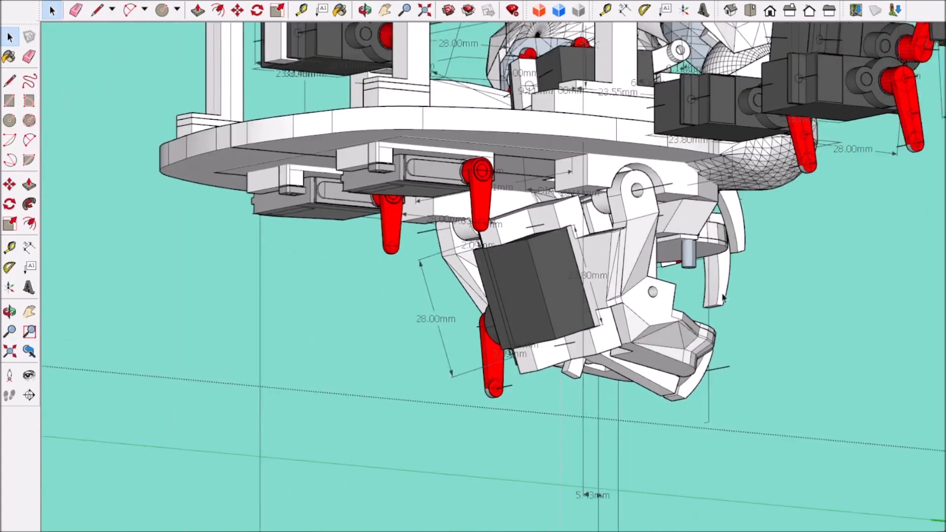
scroll(591, 232, up, 3)
middle_drag(611, 222, 762, 274)
scroll(576, 196, up, 4)
scroll(762, 274, down, 5)
scroll(715, 261, up, 4)
middle_drag(705, 256, 547, 246)
scroll(547, 246, down, 5)
middle_drag(690, 276, 636, 276)
scroll(714, 290, up, 2)
Step: Rotate the lower jaw with its servo downward around the hinge pin in the left view
click(733, 291)
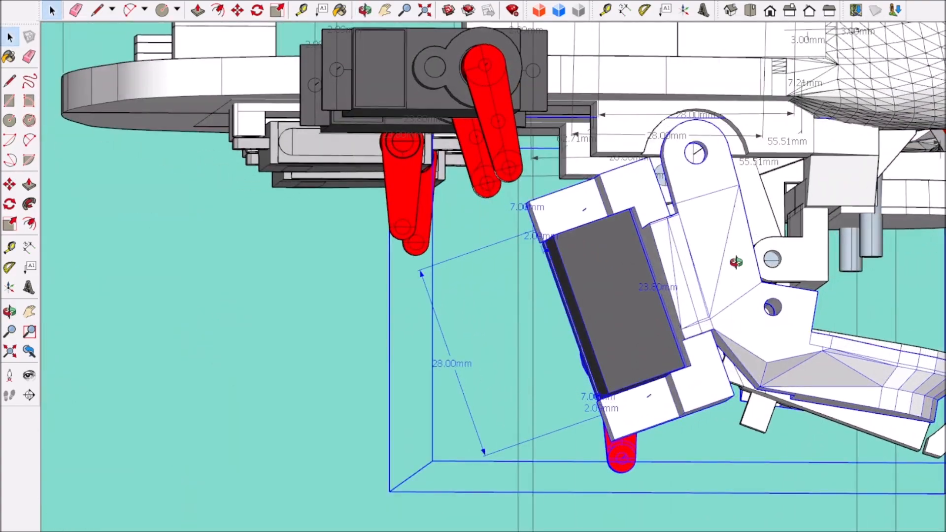
middle_drag(736, 262, 713, 273)
click(828, 10)
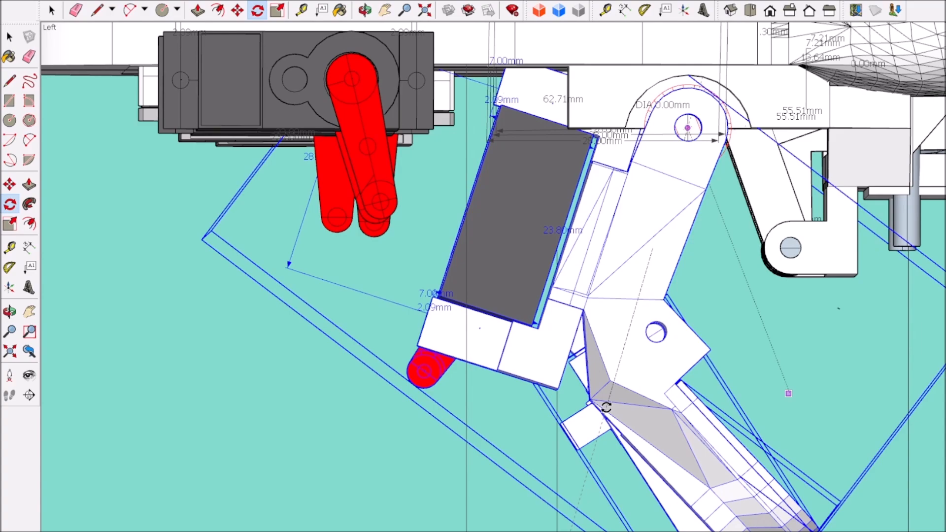
middle_drag(606, 407, 592, 318)
scroll(592, 317, down, 5)
key(q)
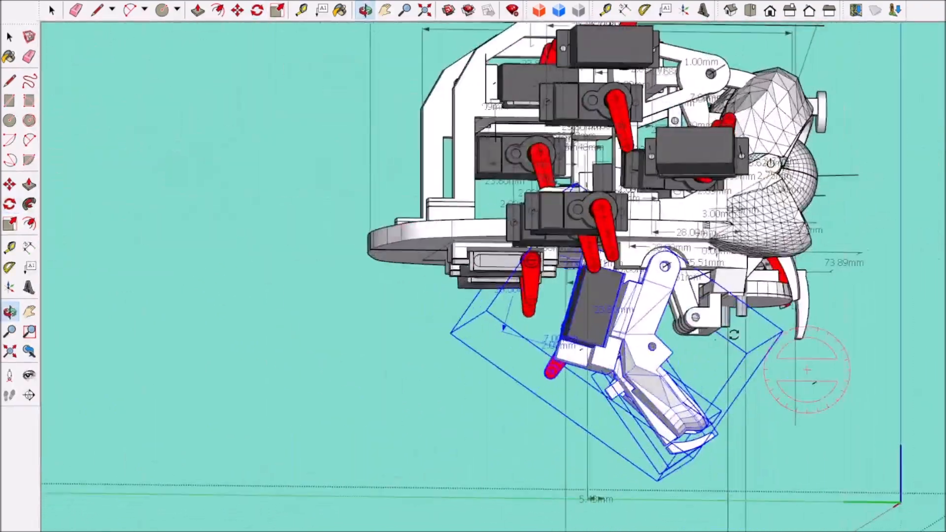
Step: Inspect the frame around the jaw hinge, and rotate the jaw with its servo about the hinge in the right view
scroll(676, 252, up, 5)
middle_drag(677, 253, 572, 208)
scroll(624, 204, down, 8)
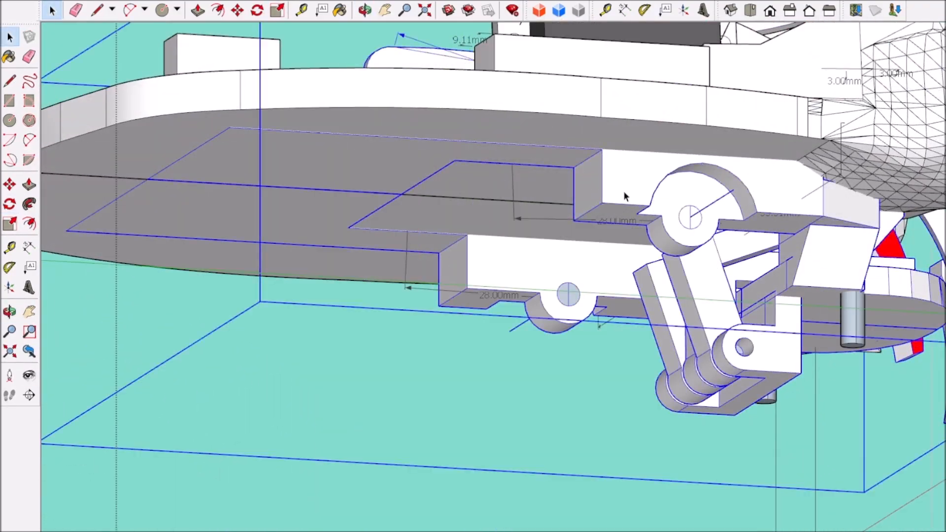
scroll(434, 285, up, 7)
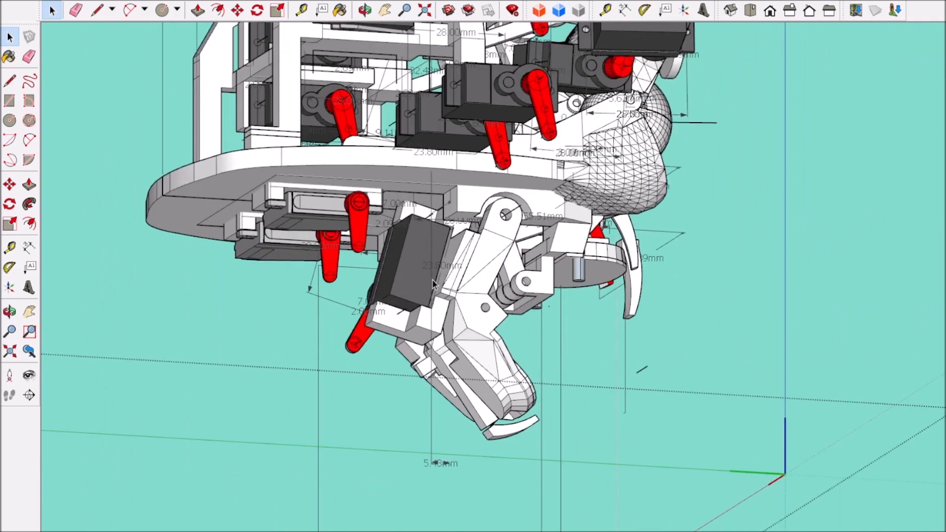
click(809, 11)
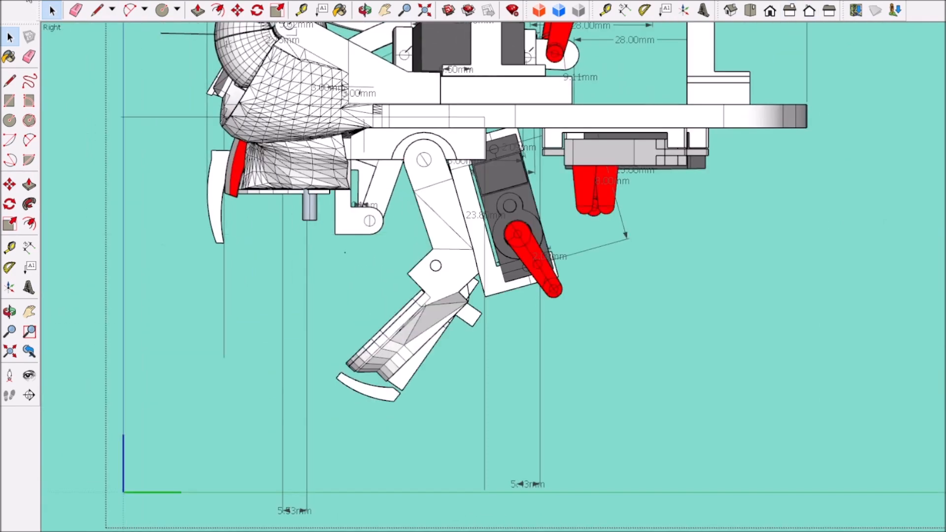
scroll(443, 180, up, 2)
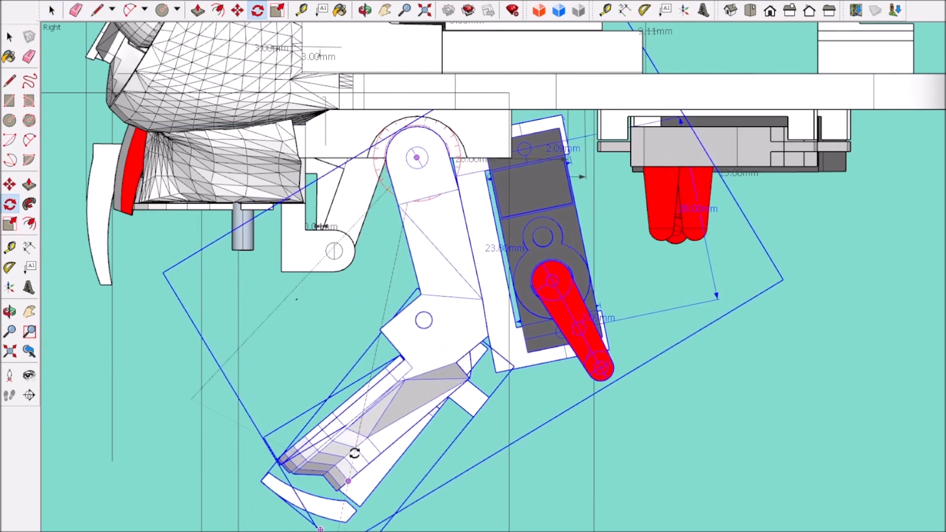
middle_drag(313, 527, 432, 312)
Step: Examine the clearance between the jaw servo, the two servos under the base plate and the surrounding frame
scroll(456, 315, down, 3)
scroll(468, 320, up, 1)
scroll(539, 290, down, 1)
mouse_move(610, 317)
middle_down()
mouse_move(338, 322)
mouse_move(613, 318)
middle_up()
scroll(518, 261, up, 4)
scroll(518, 263, down, 2)
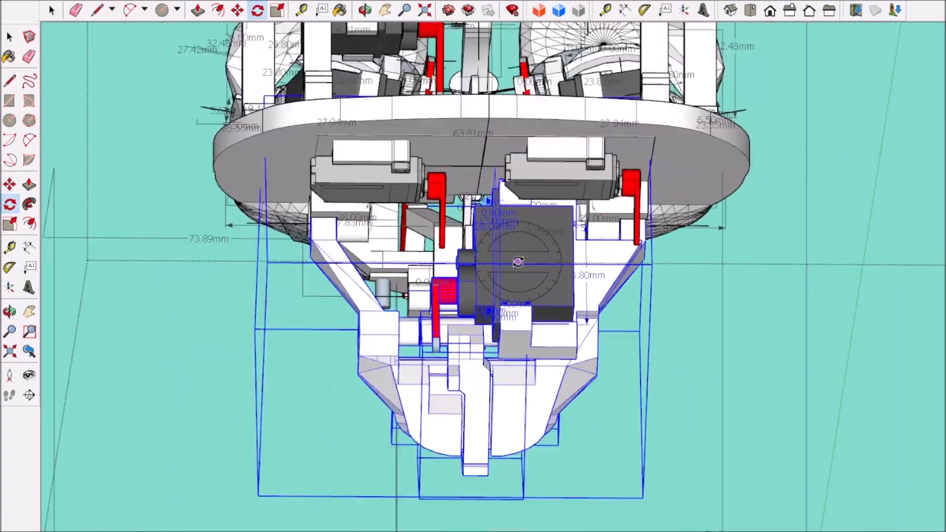
scroll(517, 262, down, 2)
middle_drag(518, 262, 619, 302)
scroll(420, 362, up, 1)
scroll(619, 302, down, 2)
scroll(619, 302, up, 3)
middle_drag(390, 274, 217, 274)
middle_drag(516, 277, 503, 220)
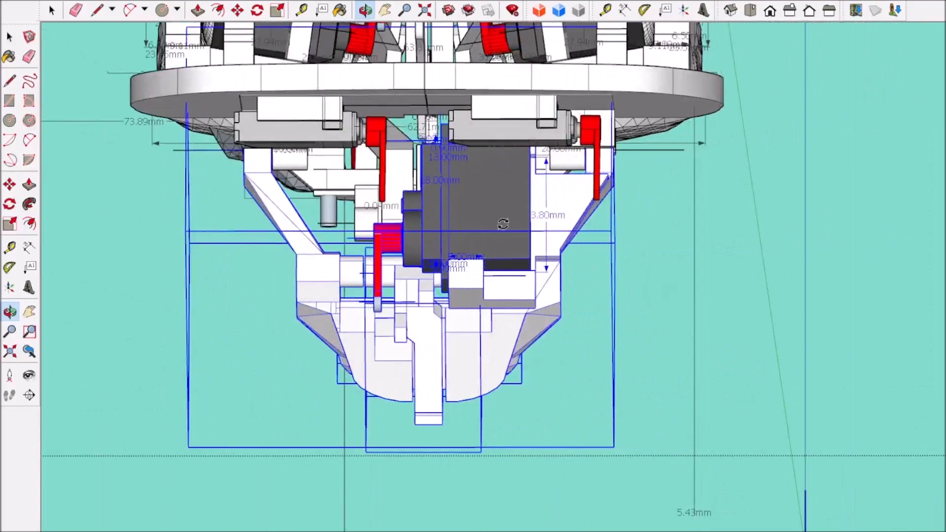
Step: Undo the last rotation of the lower jaw with its servo
scroll(522, 229, up, 3)
key(ctrl+z)
scroll(262, 194, down, 3)
middle_drag(262, 195, 461, 258)
scroll(332, 226, up, 4)
scroll(281, 225, down, 4)
scroll(276, 232, up, 3)
scroll(279, 233, down, 4)
middle_drag(282, 234, 315, 227)
scroll(262, 223, up, 6)
scroll(263, 223, down, 5)
scroll(315, 227, up, 6)
Step: Open the two-armed lip bracket for editing and select the connected geometry of the arm beside the red lip piece
key(space)
double_click(314, 250)
scroll(333, 274, down, 3)
double_click(333, 274)
click(333, 274)
middle_drag(333, 273, 494, 279)
scroll(519, 247, up, 3)
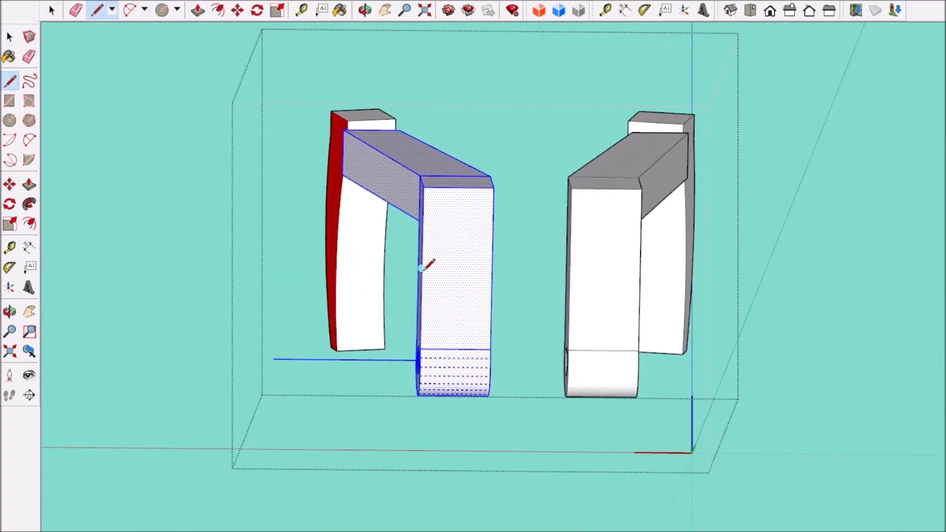
Step: Split the front faces of both bracket arms with a straight line across them at mid-height
click(48, 12)
click(593, 302)
right_click(593, 303)
click(615, 265)
click(600, 121)
scroll(527, 351, up, 2)
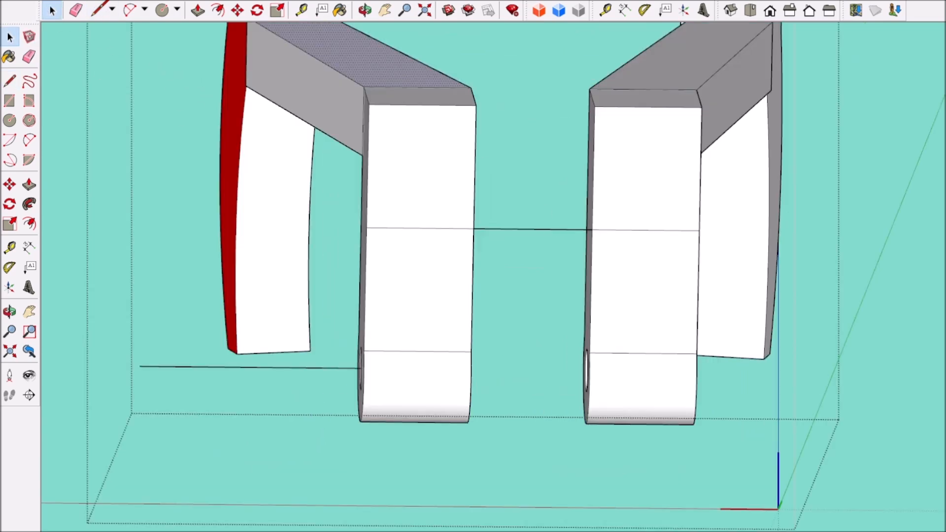
click(697, 292)
scroll(617, 348, down, 1)
Step: Pull the front faces below the dividing line forward on both arms and bridge the gap between them with a crossbar
middle_drag(365, 340, 418, 320)
scroll(418, 319, up, 5)
scroll(419, 319, down, 8)
middle_drag(413, 364, 345, 404)
scroll(345, 404, up, 2)
click(505, 333)
click(525, 347)
click(443, 317)
click(486, 321)
scroll(581, 364, down, 5)
middle_drag(768, 380, 614, 393)
scroll(616, 365, up, 5)
click(636, 301)
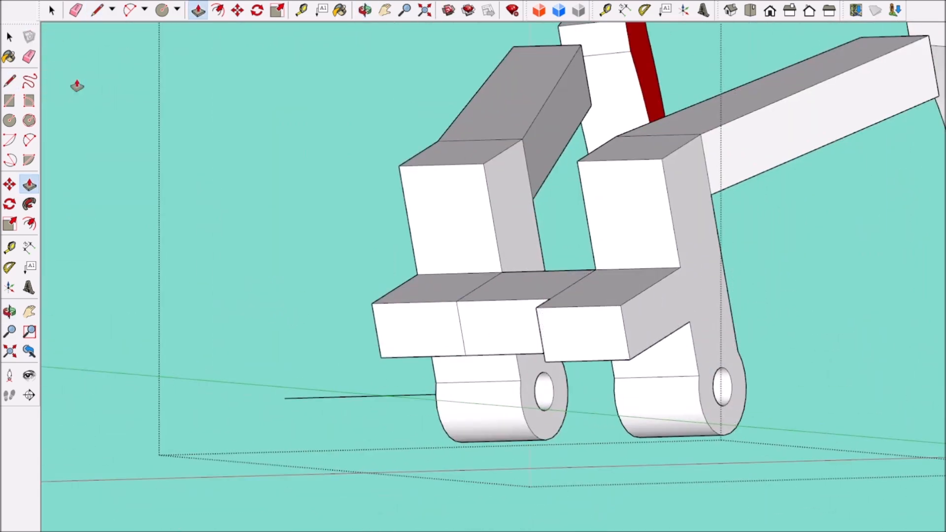
Step: Erase the seam edges between the crossbar and the two forward blocks so they form one solid bar
middle_drag(533, 310, 936, 472)
scroll(337, 257, down, 5)
scroll(721, 273, up, 5)
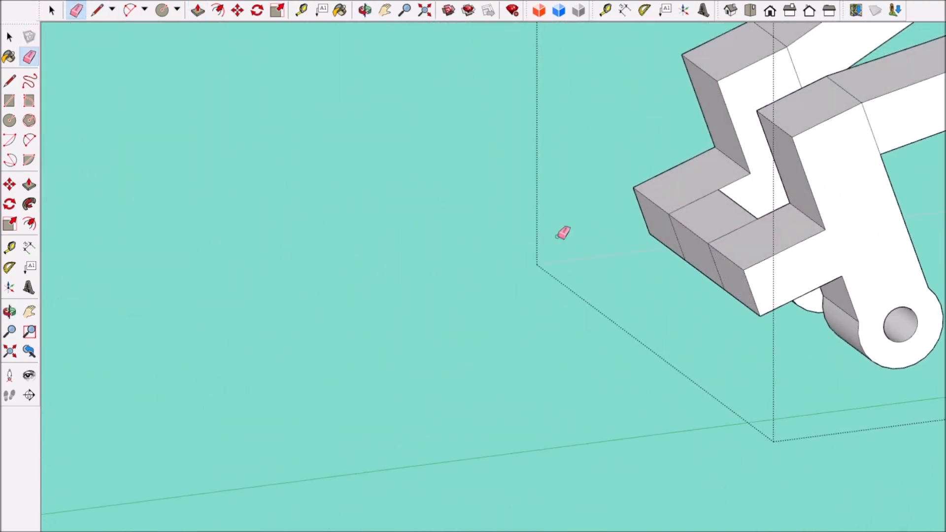
scroll(709, 249, down, 5)
middle_drag(710, 249, 808, 266)
scroll(703, 243, up, 5)
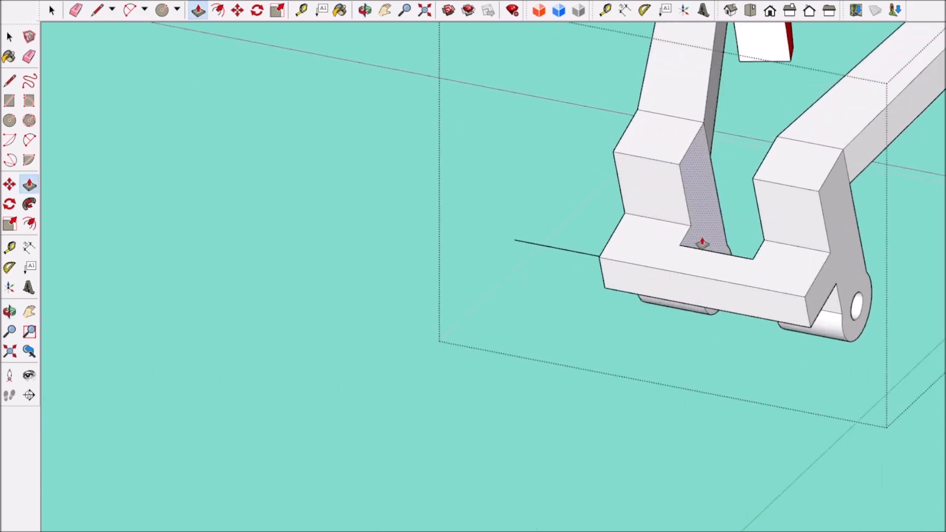
Step: Draw a line down the outer side of the arm near the red lip piece and pull its front section sideways
scroll(703, 243, down, 5)
middle_drag(690, 295, 741, 283)
scroll(655, 257, up, 4)
middle_drag(558, 321, 578, 297)
scroll(643, 268, up, 3)
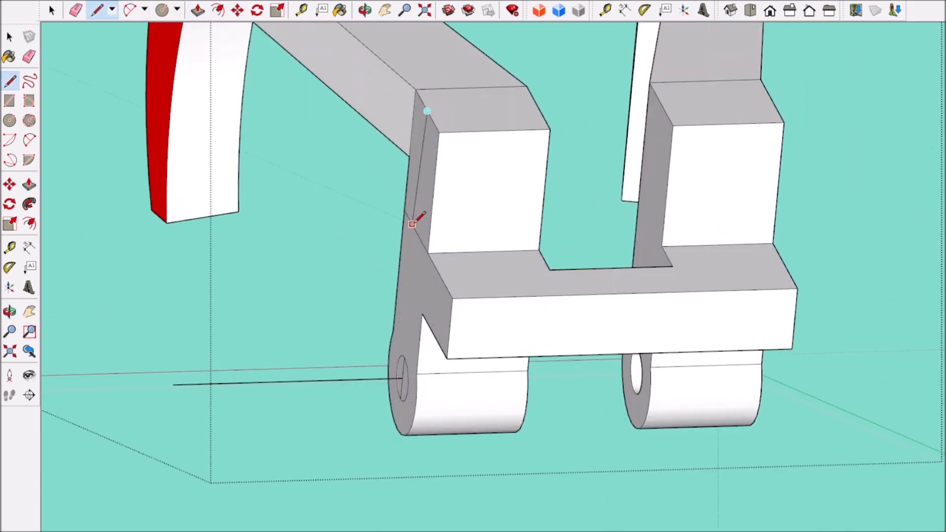
key(p)
scroll(340, 212, down, 6)
scroll(379, 237, up, 4)
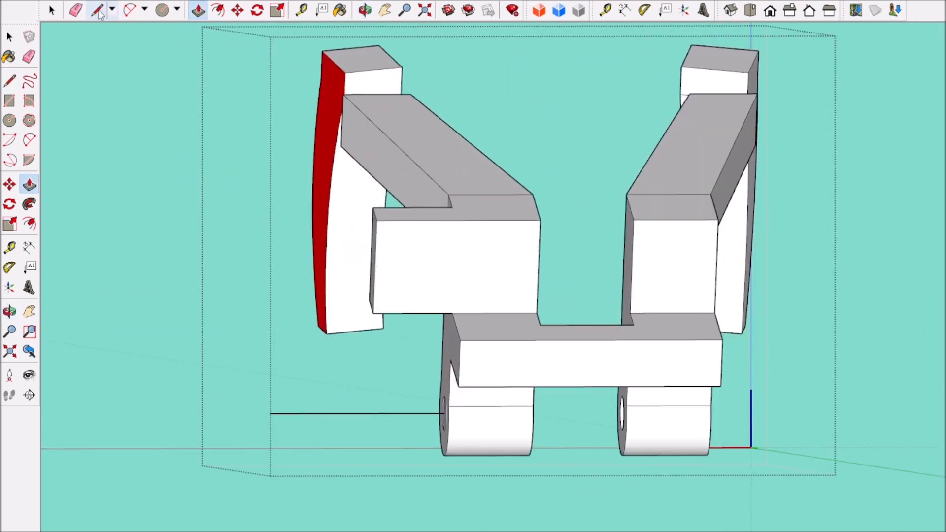
Step: Split off the outer end of the sideways extension and pull it forward into a flange
scroll(394, 279, down, 3)
middle_drag(636, 301, 551, 317)
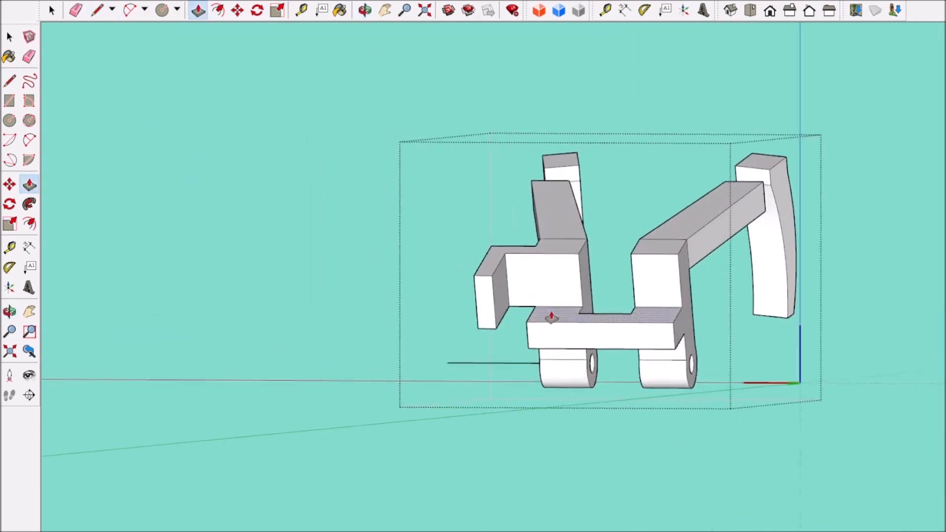
scroll(554, 316, up, 2)
Step: Draw a centre line between the long edges of the flange's outer face and a circle at its midpoint
middle_drag(147, 323, 306, 327)
scroll(306, 327, up, 2)
scroll(387, 389, down, 6)
scroll(365, 340, up, 6)
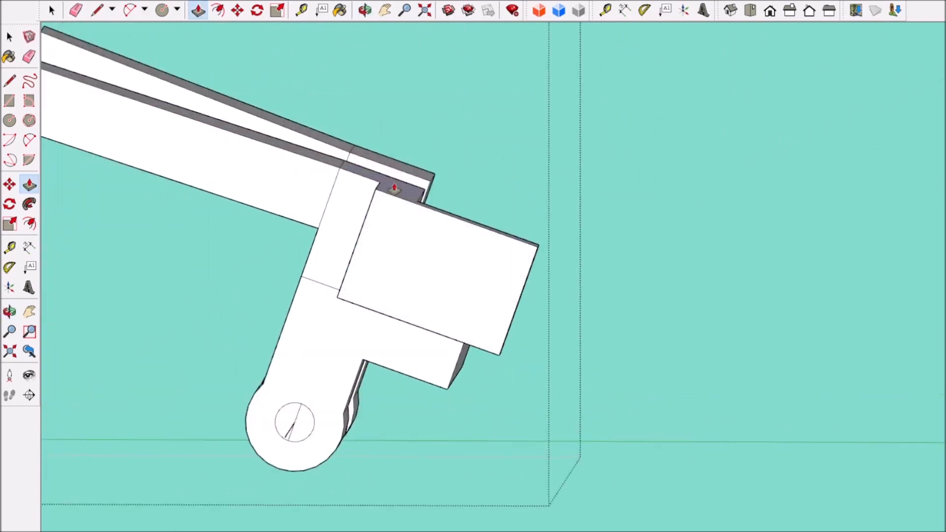
click(457, 218)
click(418, 326)
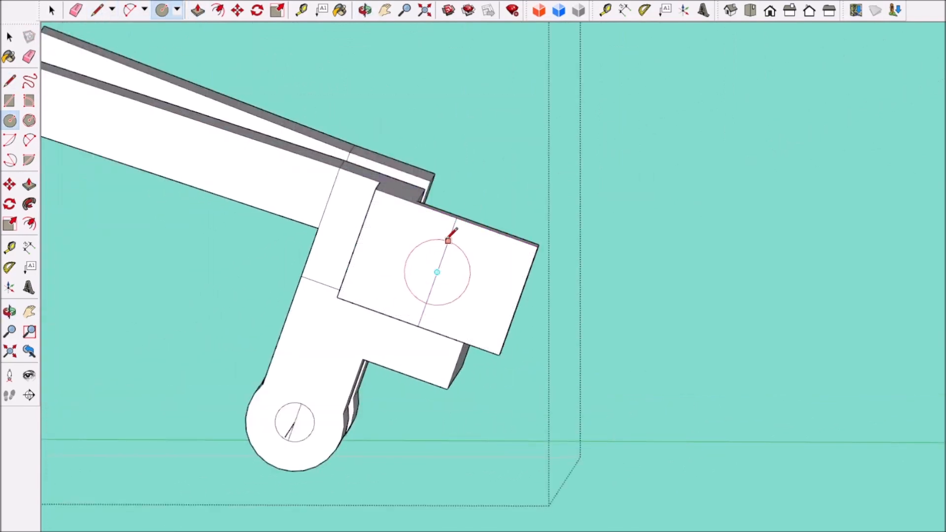
middle_drag(493, 319, 343, 359)
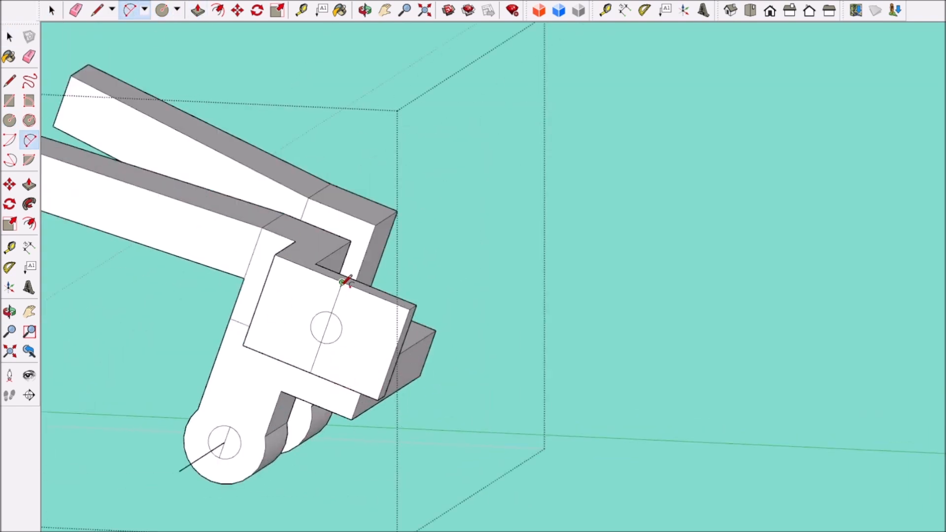
Step: Round off the free end of the flange with an arc and remove the leftover corners
click(401, 310)
mouse_move(400, 311)
middle_down()
mouse_move(460, 341)
mouse_move(456, 295)
middle_up()
key(e)
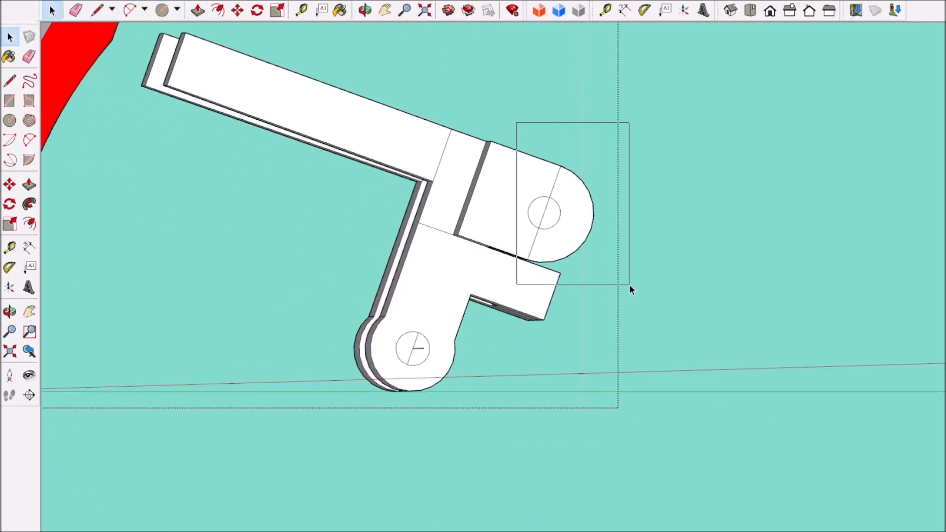
Step: Select the flange's rounded end with its hole and move it along the flange's length
drag(630, 286, 630, 286)
middle_drag(629, 285, 391, 374)
scroll(461, 306, down, 5)
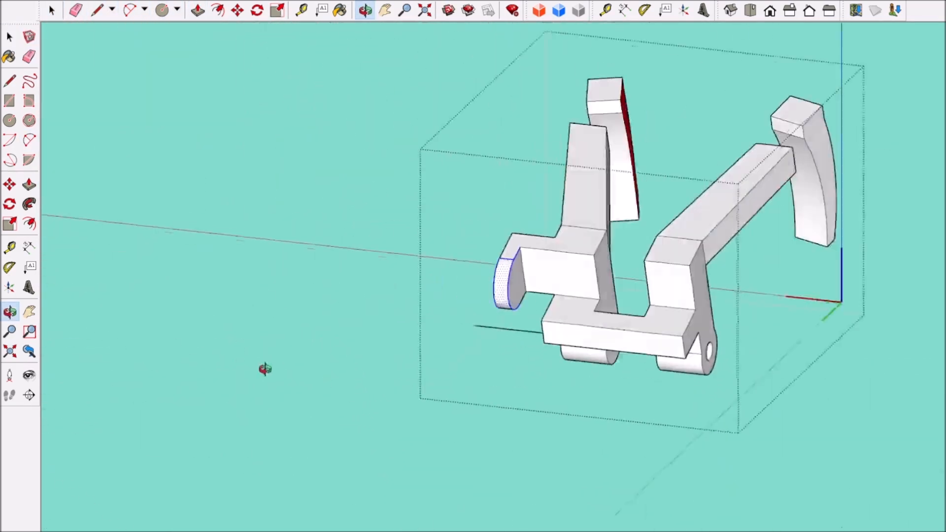
middle_drag(323, 384, 656, 324)
click(291, 318)
middle_drag(813, 360, 444, 345)
scroll(160, 236, up, 5)
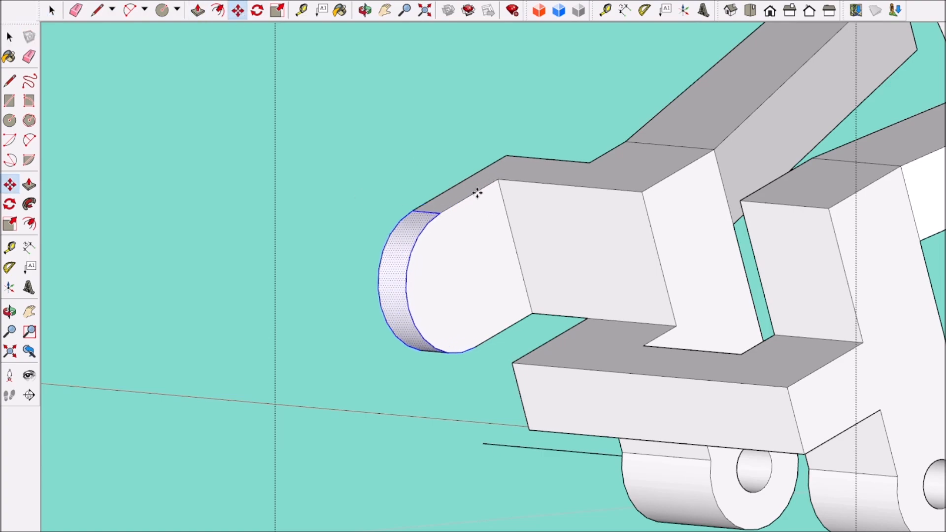
click(447, 210)
shift+middle_drag(517, 227, 487, 301)
Step: Leave the bracket's editing and examine the reshaped bracket within the head from several sides
scroll(487, 302, down, 3)
click(108, 91)
scroll(333, 345, down, 8)
middle_drag(296, 419, 394, 400)
scroll(386, 418, down, 5)
mouse_move(332, 400)
middle_down()
mouse_move(386, 418)
mouse_move(170, 427)
mouse_move(498, 481)
mouse_move(591, 443)
middle_up()
scroll(386, 418, up, 5)
scroll(131, 140, up, 5)
scroll(131, 140, down, 8)
mouse_move(315, 374)
middle_down()
mouse_move(340, 399)
mouse_move(173, 395)
middle_up()
scroll(433, 327, up, 8)
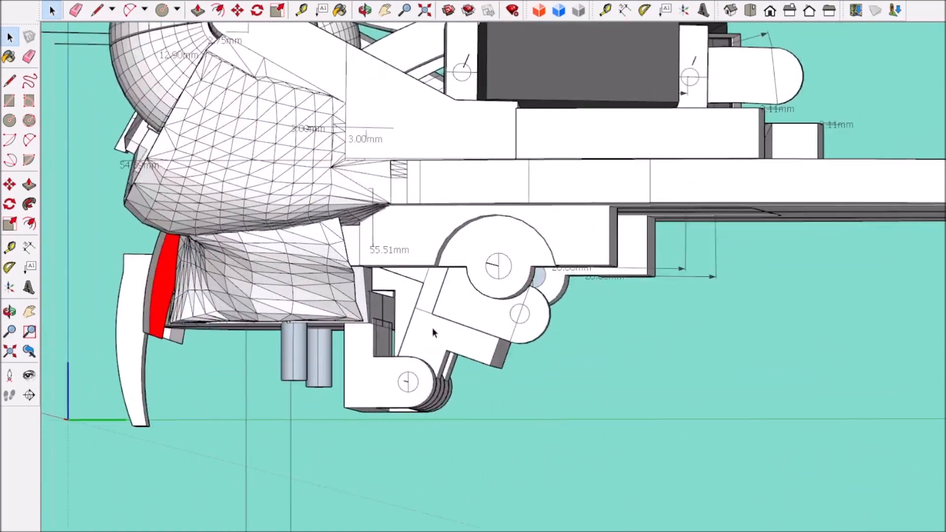
Step: Open the nested bracket group, select its connected geometry and make it a component
middle_drag(432, 328, 478, 342)
double_click(477, 342)
double_click(478, 342)
triple_click(478, 342)
middle_drag(199, 182, 251, 205)
shift+click(188, 203)
shift+triple_click(188, 203)
shift+triple_click(141, 181)
key(g)
Step: Try to rotate the lip bracket around its hinge pin in the right view
scroll(567, 362, down, 5)
click(567, 362)
middle_drag(568, 362, 542, 350)
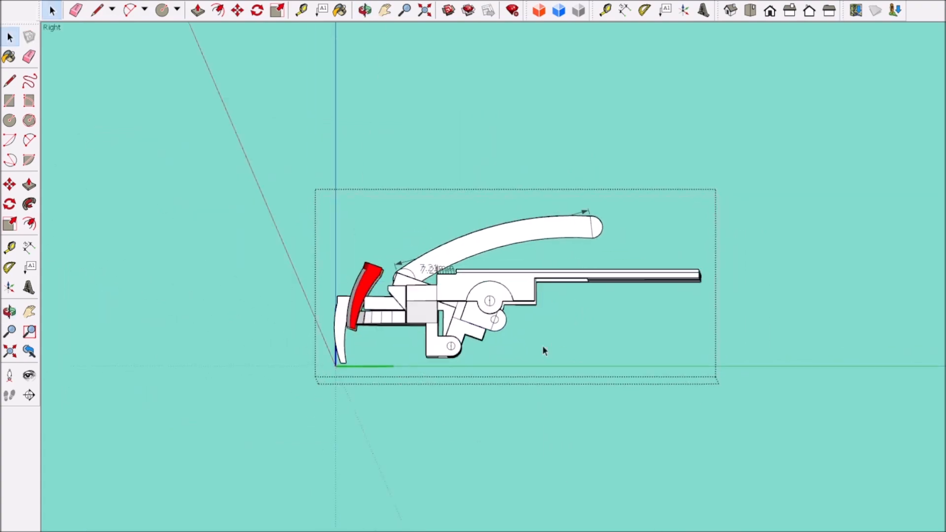
scroll(456, 333, up, 3)
click(455, 333)
key(q)
scroll(461, 360, up, 5)
scroll(445, 341, down, 6)
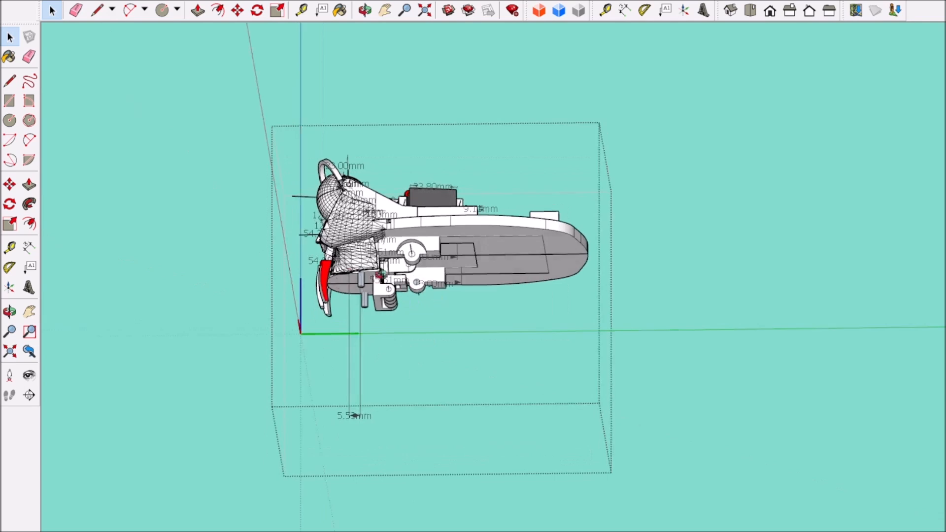
Step: Open the reshaped lip bracket under the base plate for editing and select all its connected geometry
middle_drag(302, 382, 101, 190)
scroll(824, 240, down, 5)
scroll(556, 416, up, 8)
mouse_move(581, 416)
middle_down()
mouse_move(670, 429)
mouse_move(61, 394)
mouse_move(257, 412)
middle_up()
scroll(428, 284, up, 10)
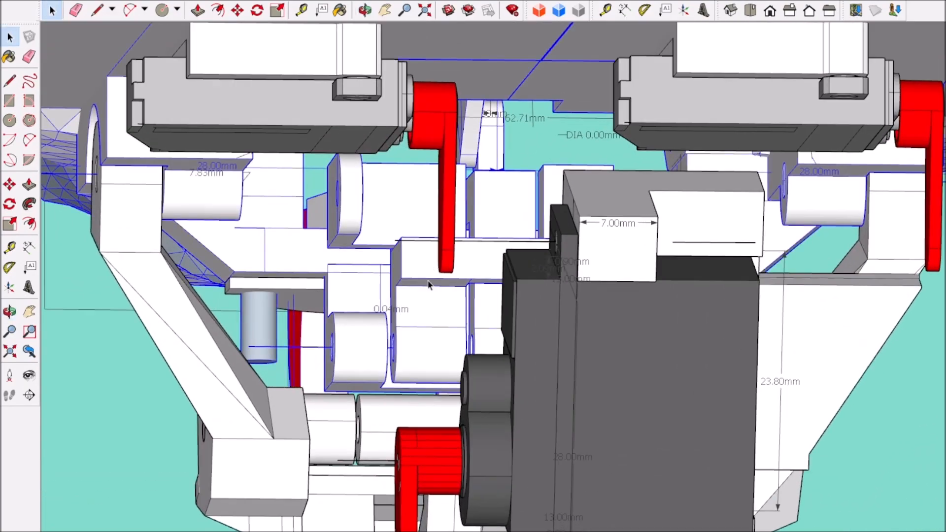
scroll(428, 285, down, 6)
middle_drag(428, 284, 374, 281)
scroll(374, 281, up, 8)
double_click(374, 281)
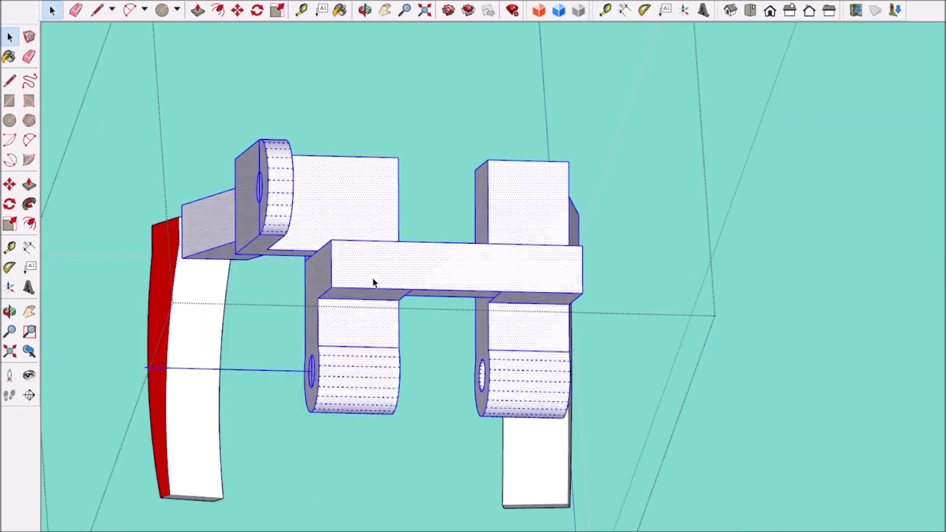
triple_click(374, 280)
Step: Erase the leftover edges across the two bracket arms and adjust the bracket with Push/Pull
scroll(372, 277, up, 4)
scroll(370, 277, down, 3)
scroll(394, 422, up, 5)
key(e)
click(449, 418)
click(679, 427)
scroll(674, 426, down, 7)
key(p)
scroll(591, 473, down, 4)
middle_drag(591, 473, 551, 507)
scroll(695, 316, up, 5)
scroll(626, 303, down, 5)
middle_drag(531, 357, 658, 375)
scroll(337, 424, up, 2)
click(337, 424)
Step: Examine the lip bracket, the jaw servo and the surrounding frame in the complete head from several sides
scroll(337, 425, down, 4)
scroll(472, 418, up, 2)
scroll(658, 376, down, 4)
middle_drag(569, 446, 617, 467)
scroll(616, 466, down, 4)
middle_drag(344, 416, 566, 407)
scroll(566, 406, up, 5)
scroll(394, 340, up, 3)
middle_drag(478, 350, 143, 357)
scroll(394, 340, down, 5)
scroll(264, 348, up, 4)
scroll(265, 348, down, 4)
middle_drag(264, 348, 443, 345)
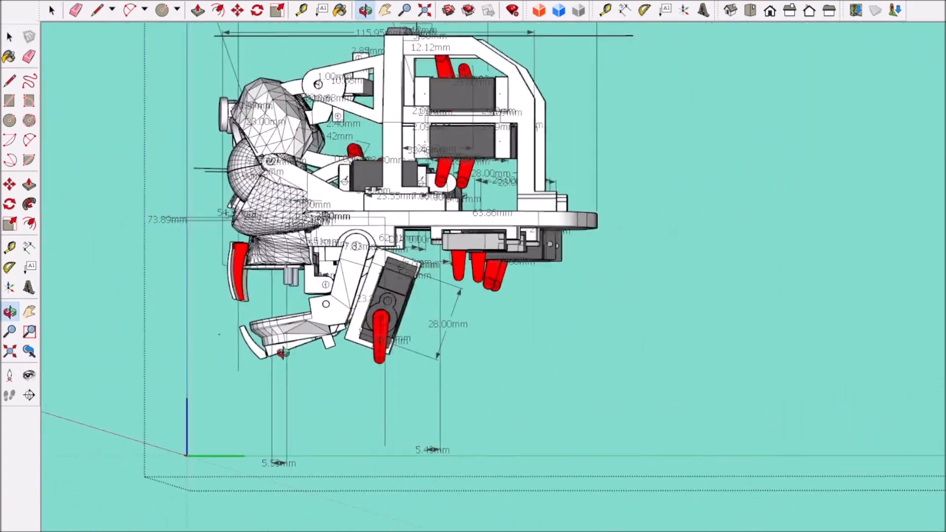
Step: Try to rotate the lower jaw with its servo around its upper hinge pin to test the clearance
scroll(493, 270, up, 4)
click(303, 254)
scroll(314, 256, down, 3)
scroll(244, 235, up, 6)
key(q)
scroll(245, 237, up, 2)
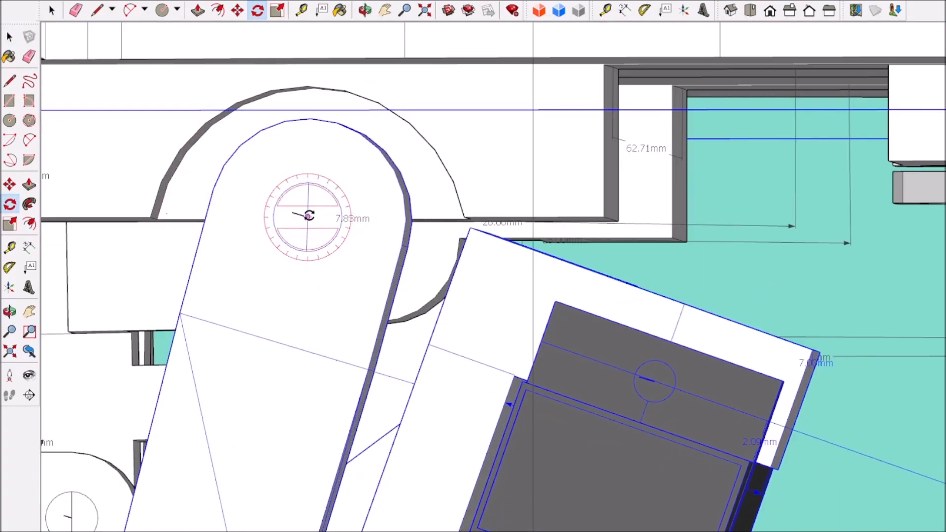
click(309, 215)
scroll(309, 234, down, 6)
click(141, 426)
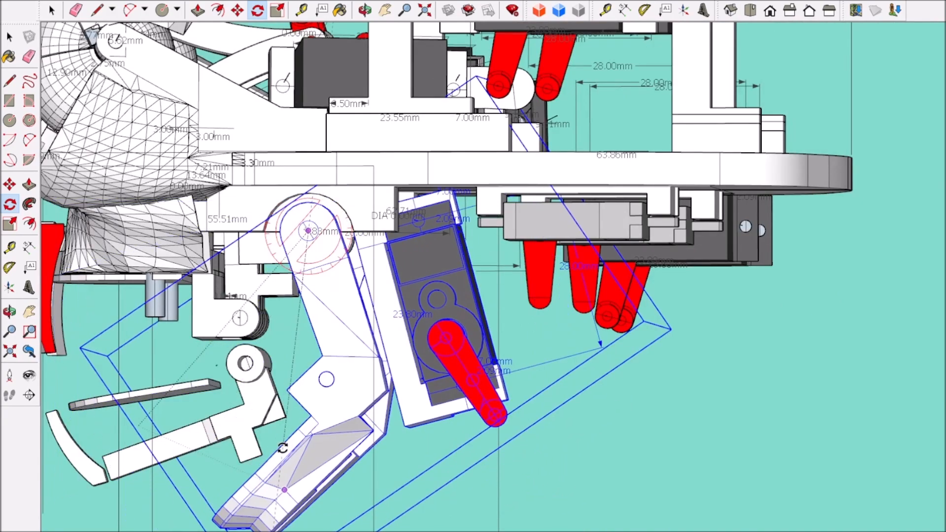
key(Escape)
Step: Drop the jaw rotation and examine the servos, red arms and mounts in the rear frame from several sides
middle_drag(282, 448, 54, 380)
scroll(624, 380, down, 4)
middle_drag(635, 388, 361, 134)
key(space)
scroll(544, 266, up, 3)
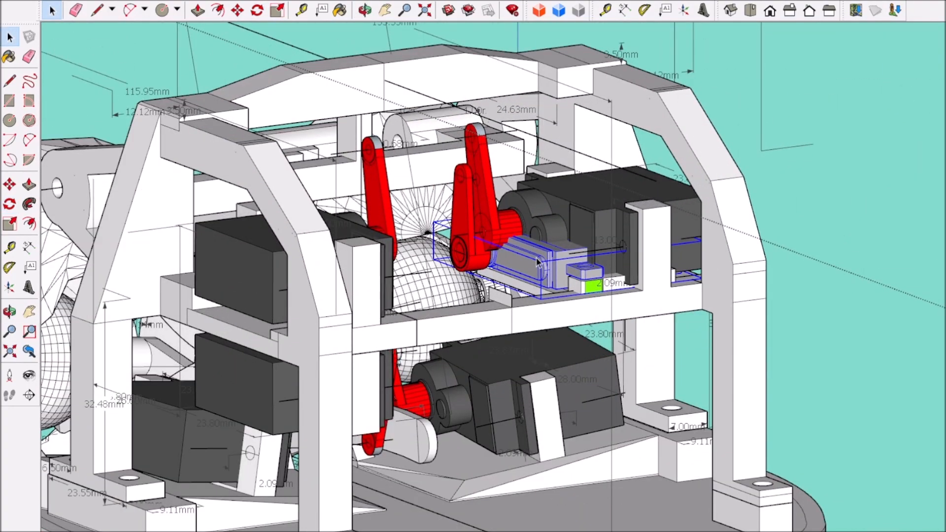
middle_drag(586, 277, 739, 281)
scroll(404, 222, down, 5)
scroll(674, 323, up, 4)
scroll(455, 254, up, 2)
click(456, 253)
scroll(455, 254, down, 5)
middle_drag(456, 254, 384, 310)
scroll(383, 312, up, 4)
scroll(384, 312, down, 1)
scroll(383, 312, up, 3)
middle_drag(321, 267, 391, 200)
Step: Open the rear frame for editing and move the lower servo's mount along the crossbar towards the frame's centre
double_click(164, 168)
click(165, 168)
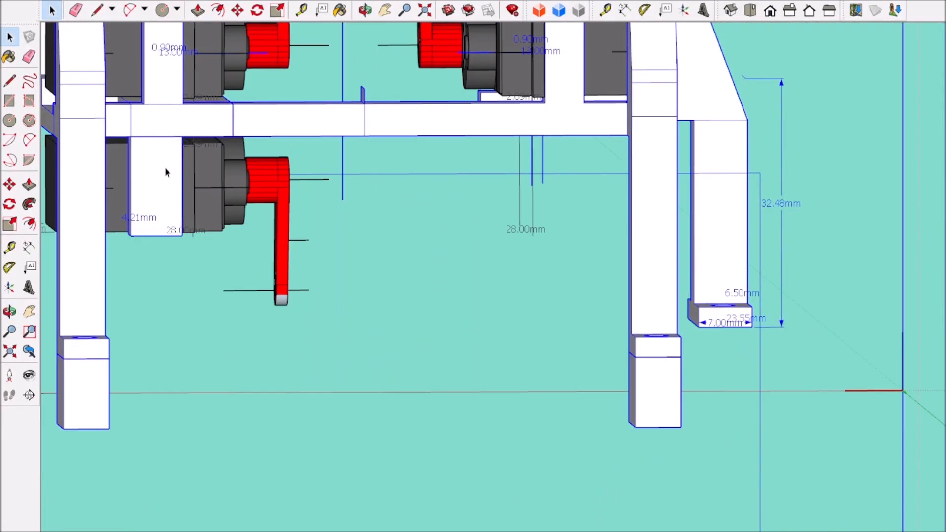
scroll(238, 205, down, 3)
scroll(202, 276, down, 4)
scroll(227, 206, up, 7)
click(226, 206)
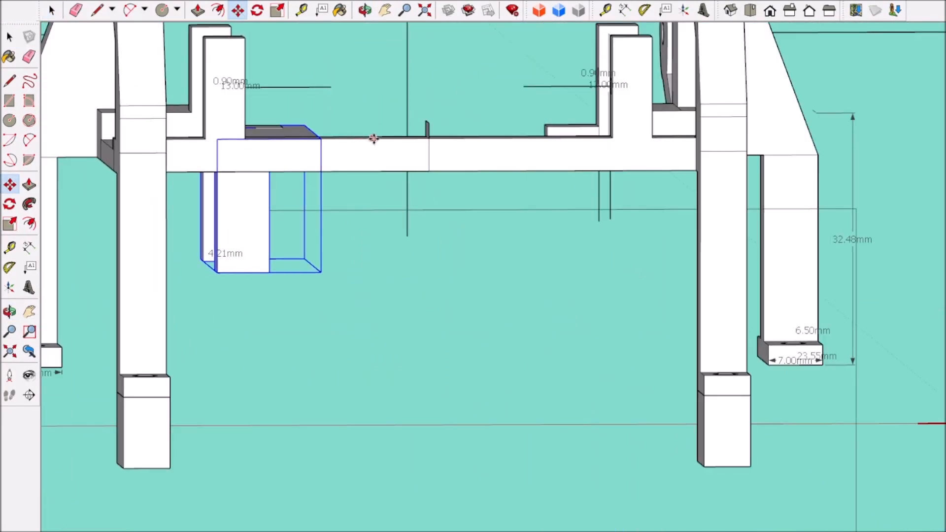
Step: Move the lower servo with its arm towards the centre to match the shifted mount
click(58, 12)
scroll(412, 435, down, 4)
scroll(325, 270, up, 7)
middle_drag(329, 272, 276, 280)
click(160, 340)
scroll(160, 339, down, 3)
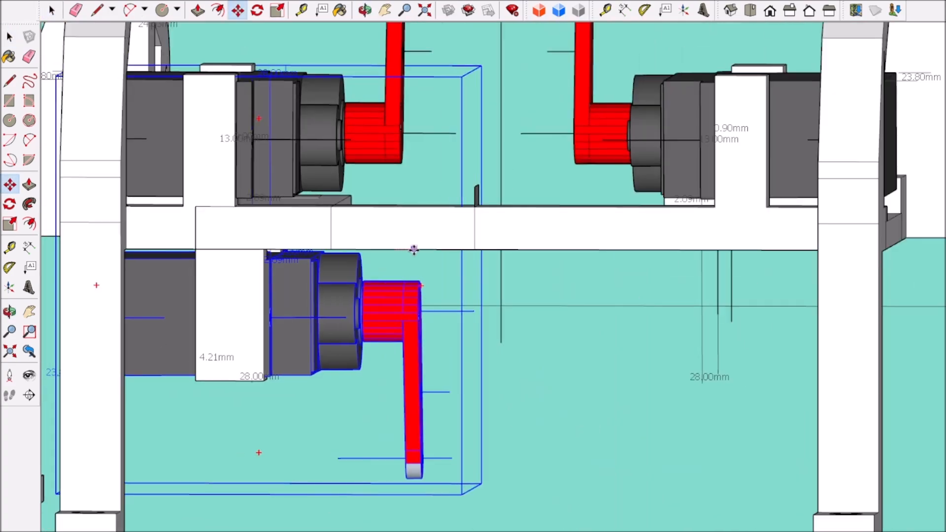
click(55, 12)
Step: Examine the spacing between the lower servo's red arm and the central linkage in the complete head
scroll(355, 329, down, 5)
click(770, 344)
scroll(360, 385, up, 4)
middle_drag(361, 385, 477, 313)
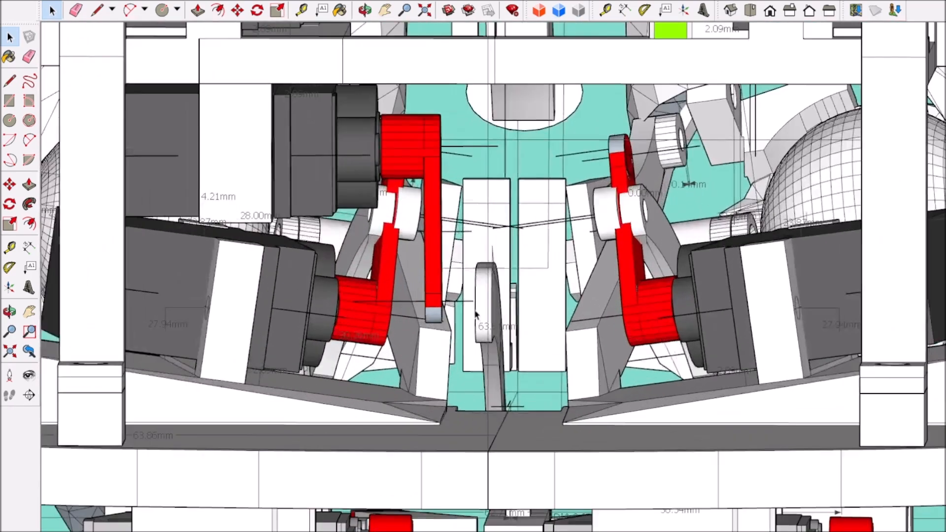
click(809, 11)
scroll(485, 315, up, 4)
scroll(484, 313, down, 5)
scroll(427, 254, up, 5)
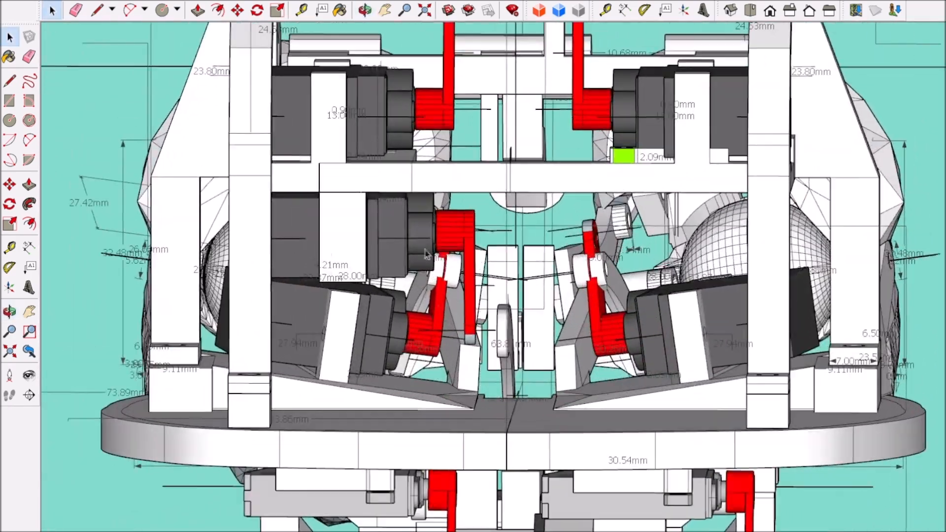
Step: Reopen the rear frame and shift the lower mount and its servo slightly further towards the centre
double_click(400, 227)
click(401, 227)
double_click(401, 227)
scroll(458, 364, down, 4)
click(773, 372)
scroll(404, 299, up, 4)
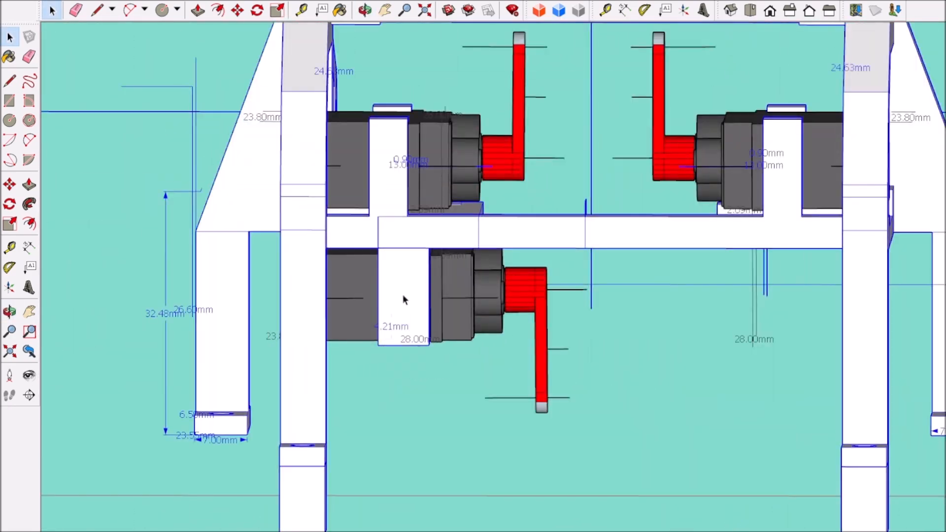
double_click(404, 297)
click(404, 298)
click(513, 216)
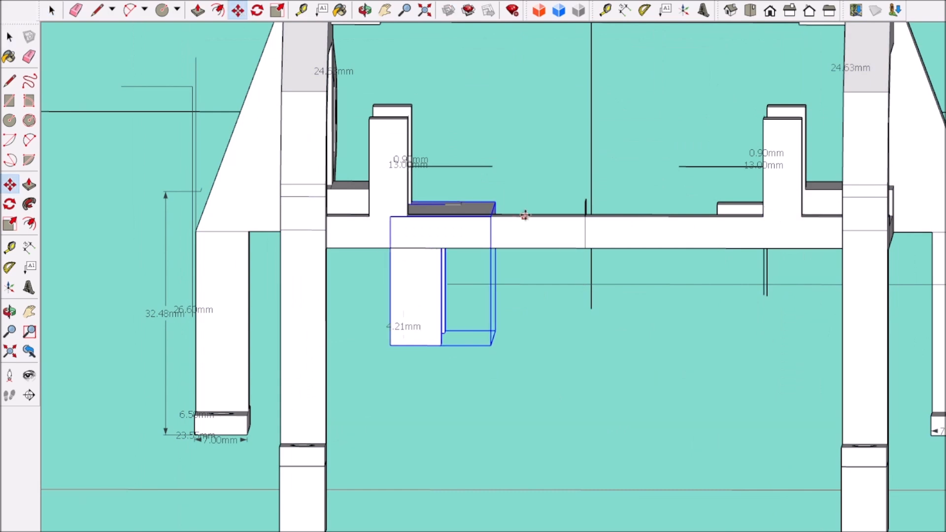
scroll(283, 275, down, 4)
scroll(318, 243, up, 5)
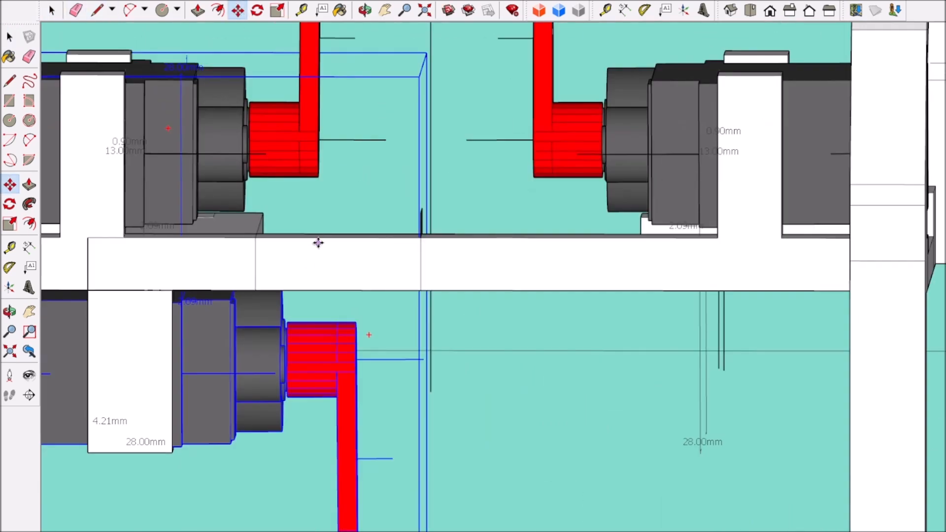
scroll(331, 239, down, 5)
Step: Dimension the gap between the tip of the lower servo's arm and the central linkage arm
click(52, 10)
click(98, 74)
scroll(399, 379, up, 7)
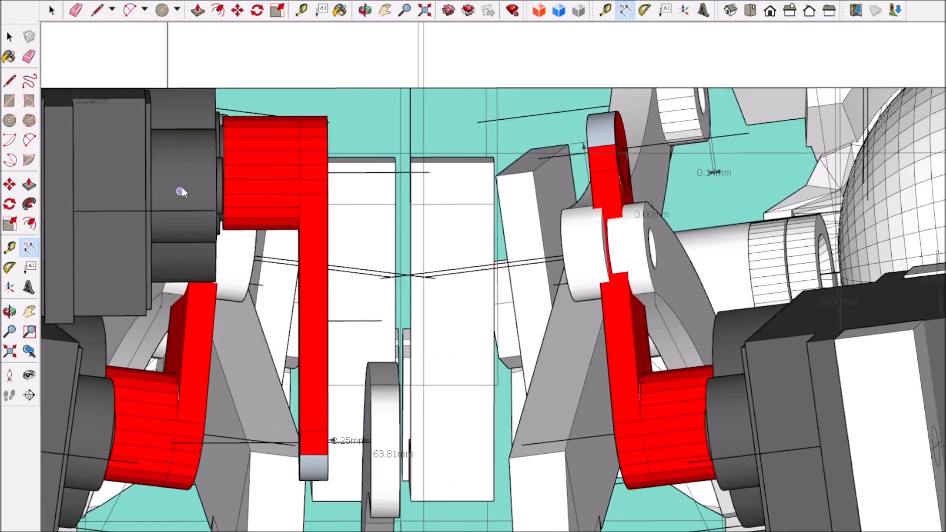
click(52, 10)
Step: Examine the complete head from above, behind and below for the fit of the repositioned servo
scroll(537, 389, down, 5)
middle_drag(537, 389, 516, 375)
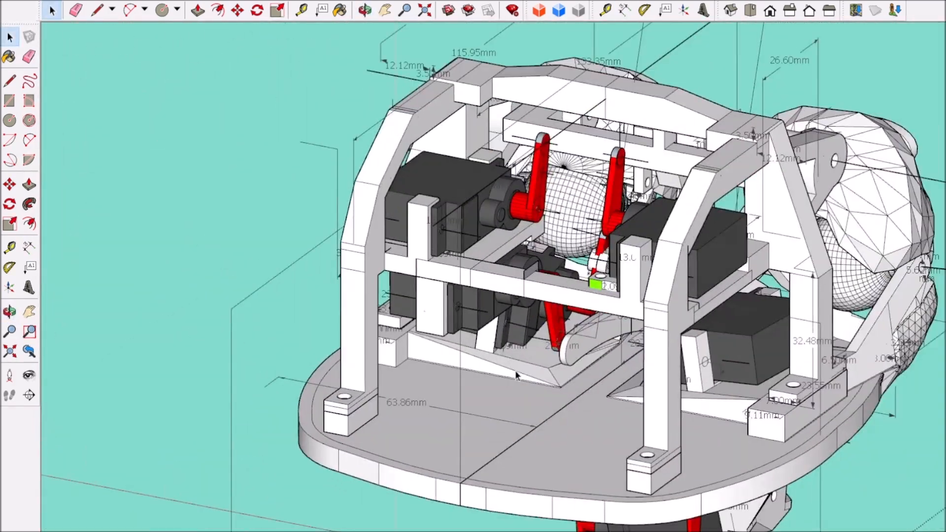
scroll(501, 285, up, 2)
scroll(500, 285, down, 3)
middle_drag(501, 286, 626, 92)
scroll(675, 348, up, 3)
scroll(616, 118, down, 6)
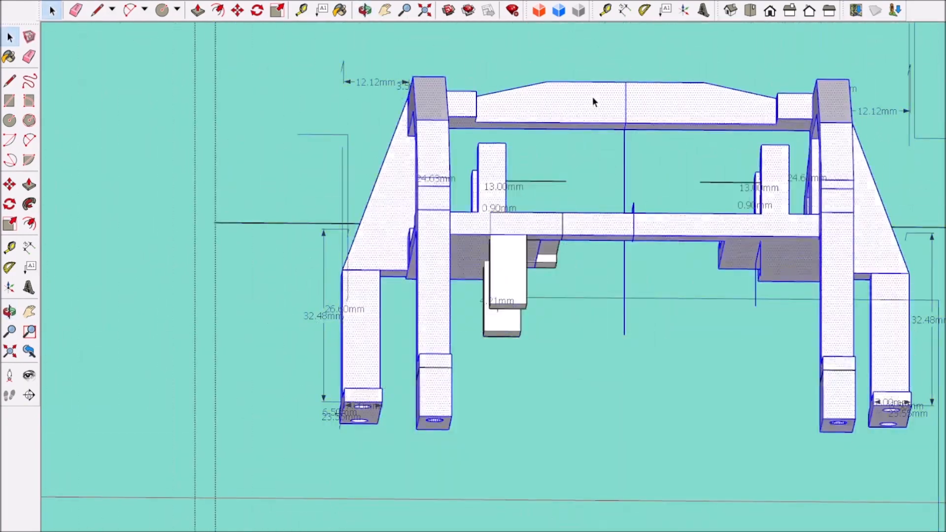
scroll(592, 97, up, 5)
scroll(581, 167, down, 3)
Step: Divide the underside of the frame's top crossbar with lines and recess its middle section with Push/Pull
middle_drag(581, 167, 494, 169)
scroll(494, 148, up, 3)
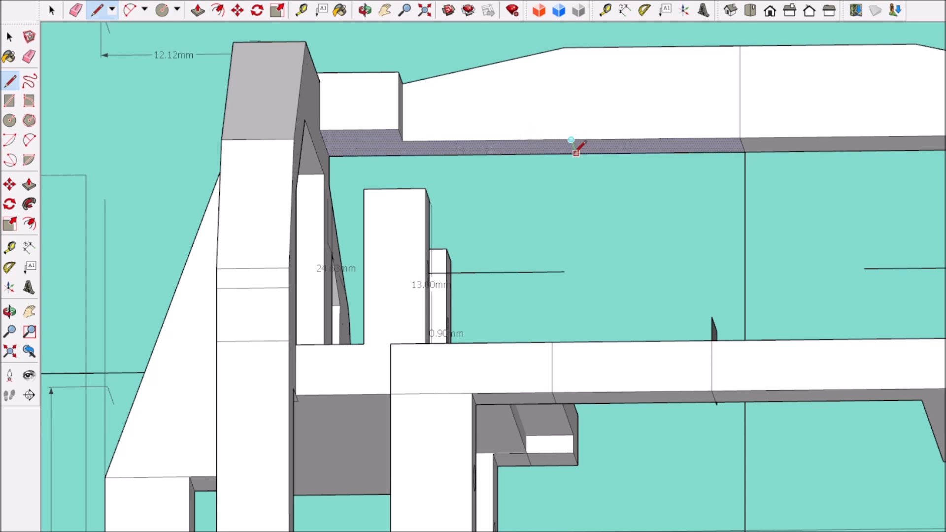
click(491, 155)
scroll(493, 154, down, 3)
scroll(744, 163, up, 3)
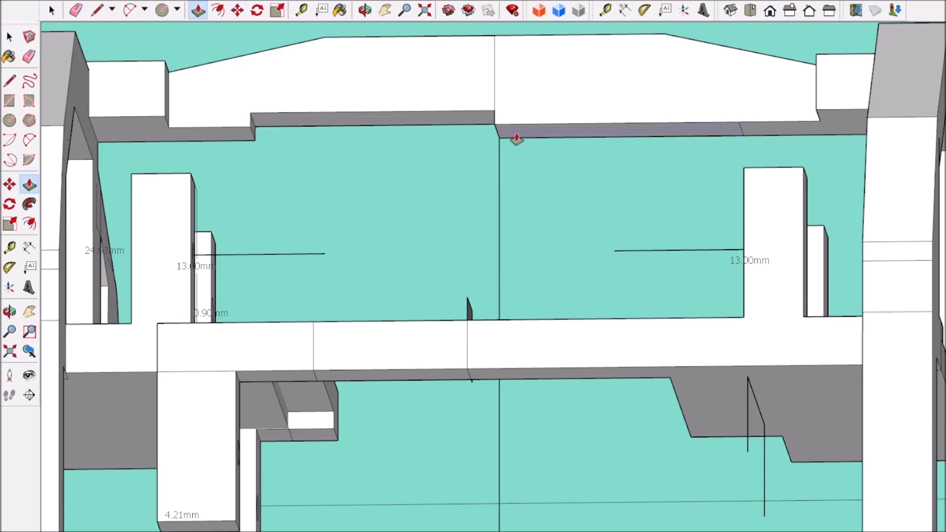
click(809, 10)
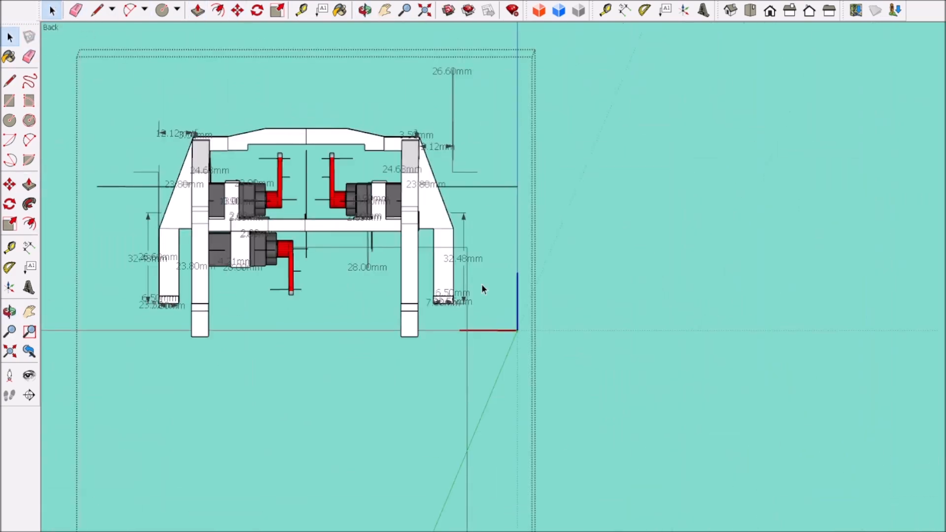
Step: Leave the frame's editing and examine the recessed crossbar and surrounding servos in the complete head
click(542, 328)
scroll(532, 330, down, 4)
middle_drag(256, 375, 241, 426)
scroll(389, 328, up, 3)
click(387, 325)
scroll(409, 332, down, 4)
middle_drag(409, 332, 384, 340)
scroll(413, 330, up, 4)
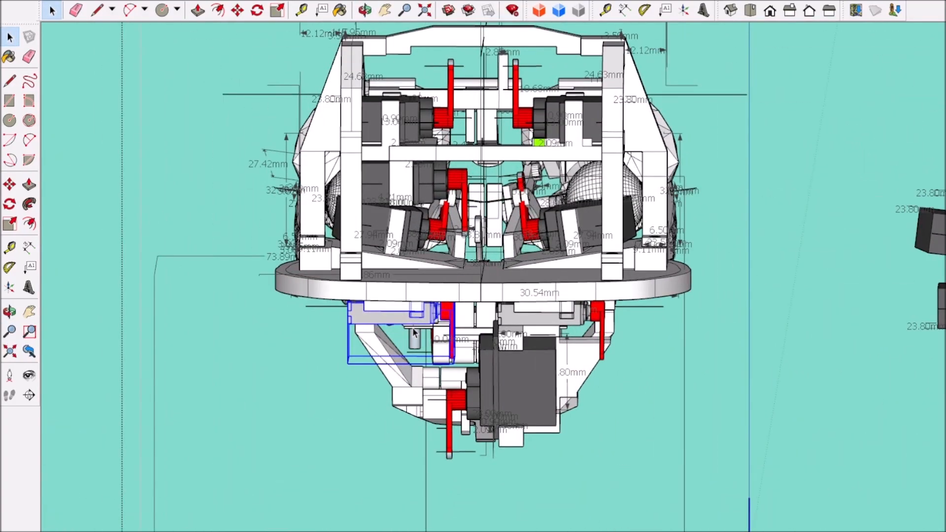
scroll(414, 332, down, 4)
middle_drag(501, 386, 461, 408)
scroll(375, 221, up, 4)
Step: Copy the lower servo mount out of the rear frame and place the copy in open space beside the head
double_click(376, 223)
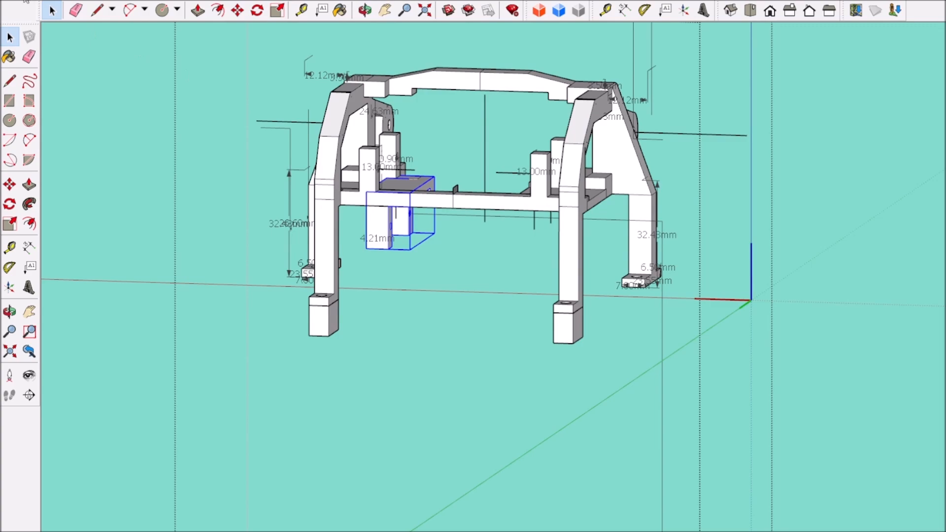
middle_drag(392, 254, 379, 265)
scroll(378, 265, down, 4)
click(699, 362)
click(700, 363)
scroll(700, 365, up, 4)
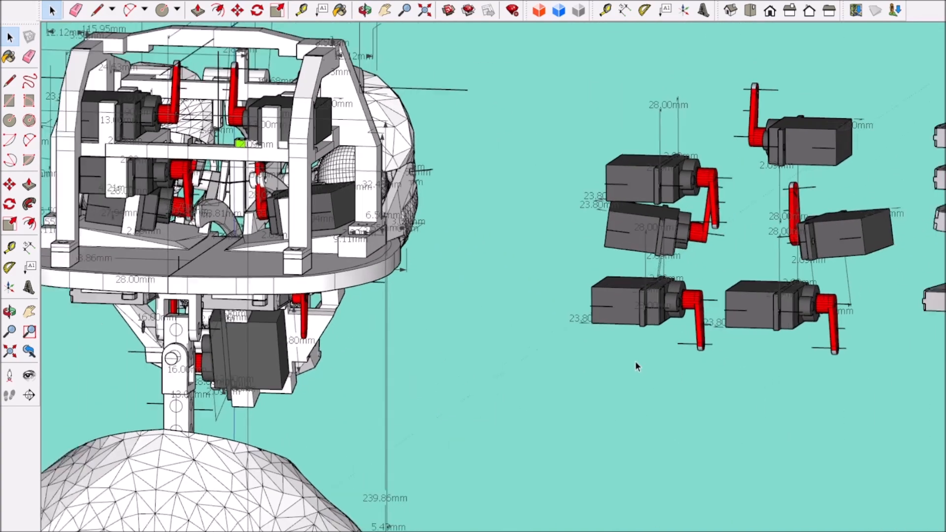
scroll(636, 365, up, 1)
key(m)
scroll(468, 380, up, 3)
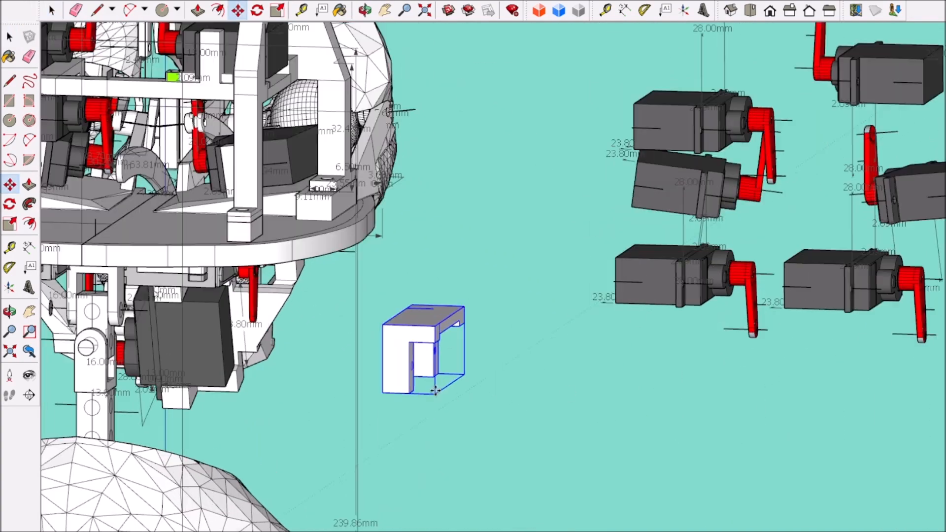
double_click(531, 199)
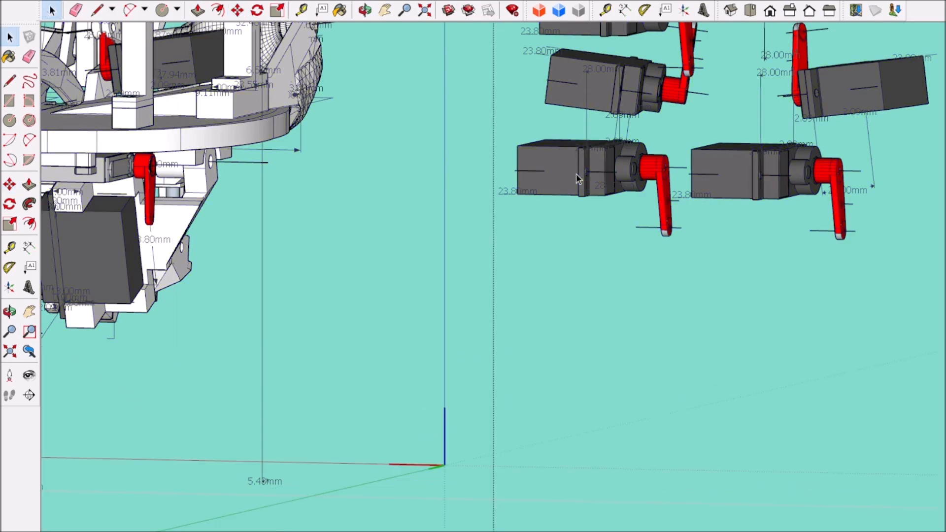
Step: Copy all the geometry of a servo from the separate servo group and leave the group
drag(473, 103, 635, 223)
key(ctrl+a)
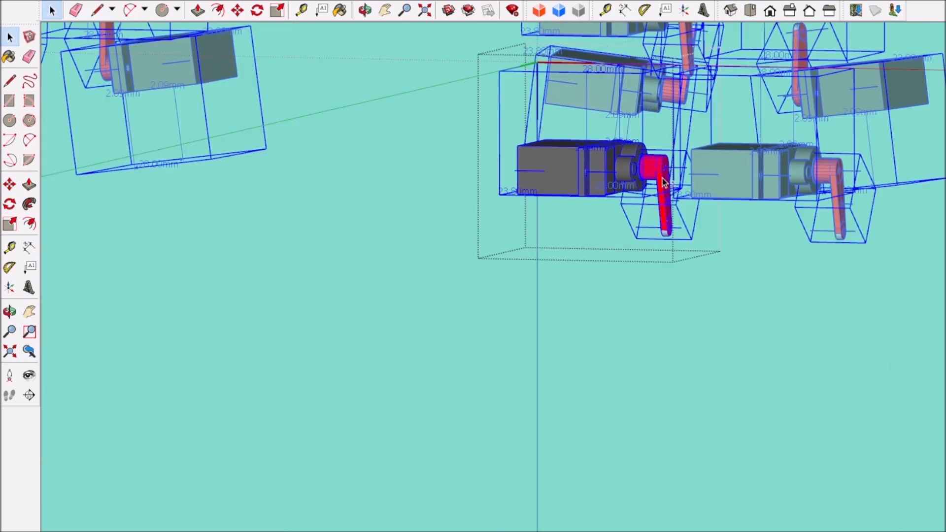
click(368, 267)
scroll(367, 296, down, 5)
middle_drag(365, 350, 448, 317)
scroll(269, 240, up, 4)
click(268, 238)
scroll(795, 331, down, 3)
middle_drag(825, 365, 720, 348)
click(610, 306)
scroll(610, 305, up, 1)
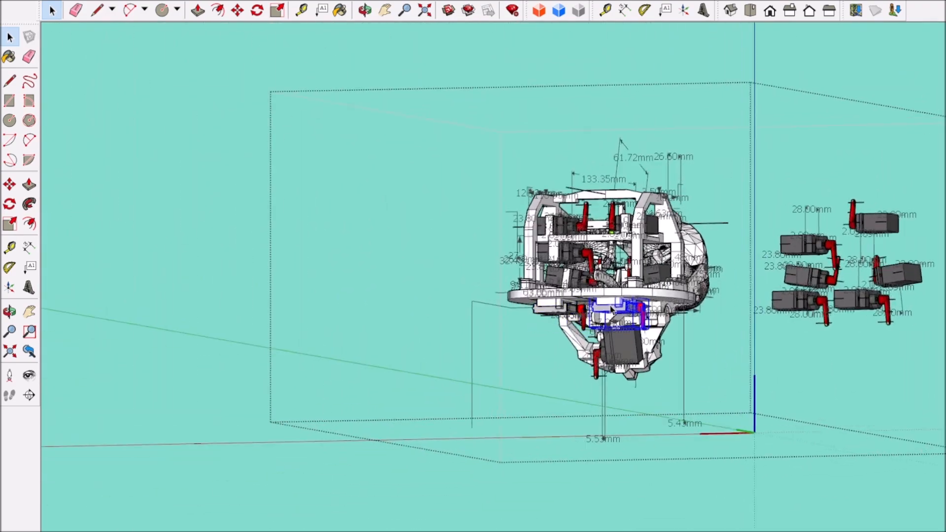
Step: Move the copied servo mount to the open space on the other side of the head
middle_drag(610, 306, 705, 323)
scroll(860, 361, down, 3)
click(397, 362)
middle_drag(397, 362, 305, 406)
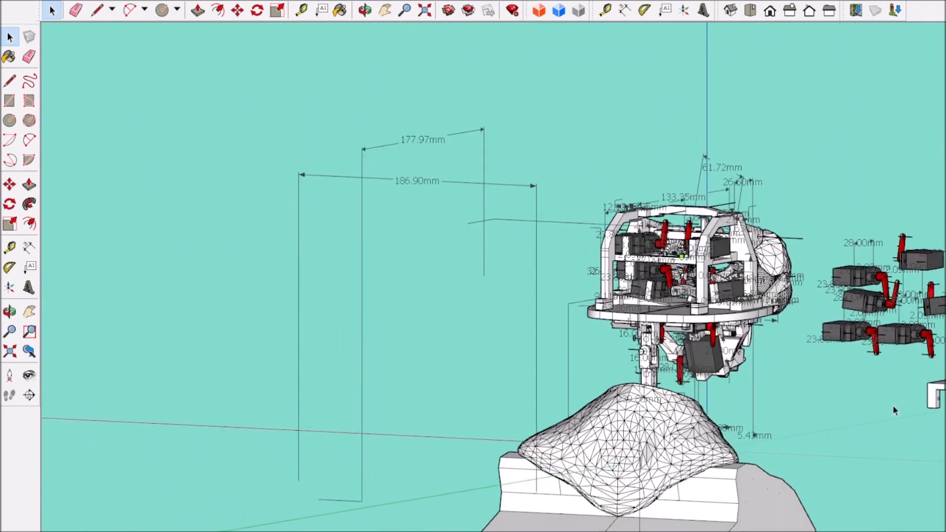
click(620, 305)
scroll(621, 300, up, 3)
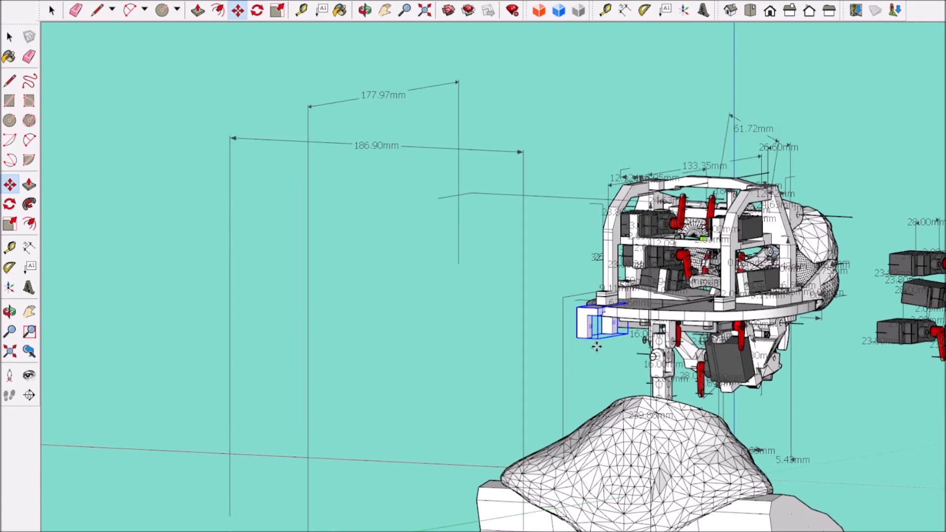
middle_drag(244, 284, 14, 89)
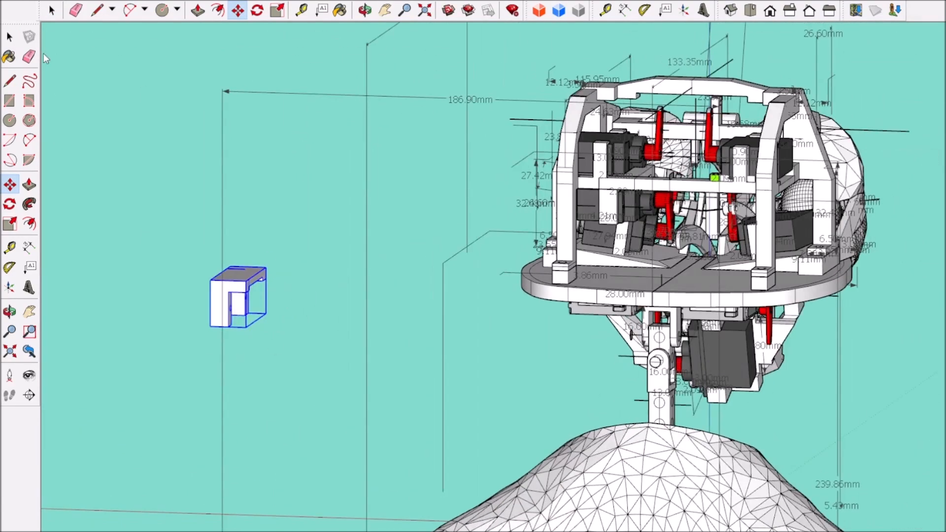
Step: Paste the copied servo beside the loose mount and move it into the mount between its two posts
key(ctrl+v)
scroll(291, 232, up, 2)
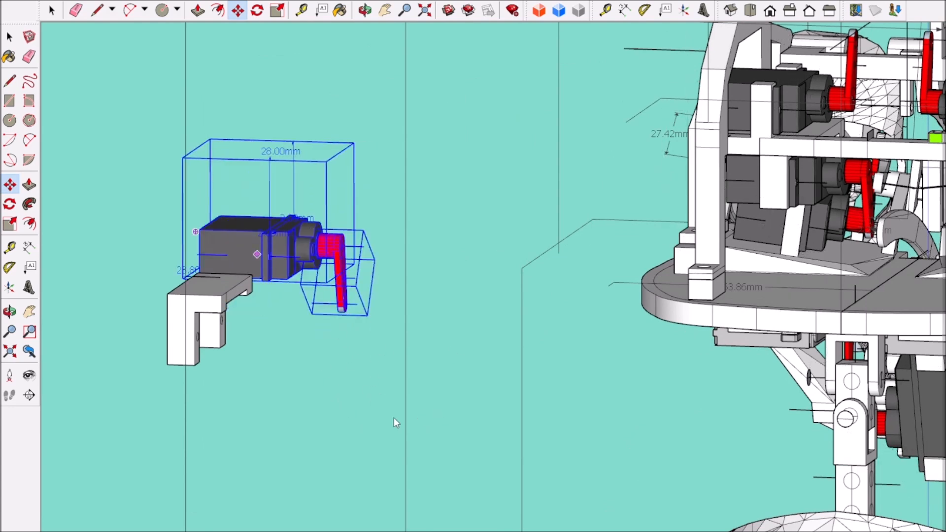
middle_drag(271, 353, 315, 302)
scroll(315, 302, down, 2)
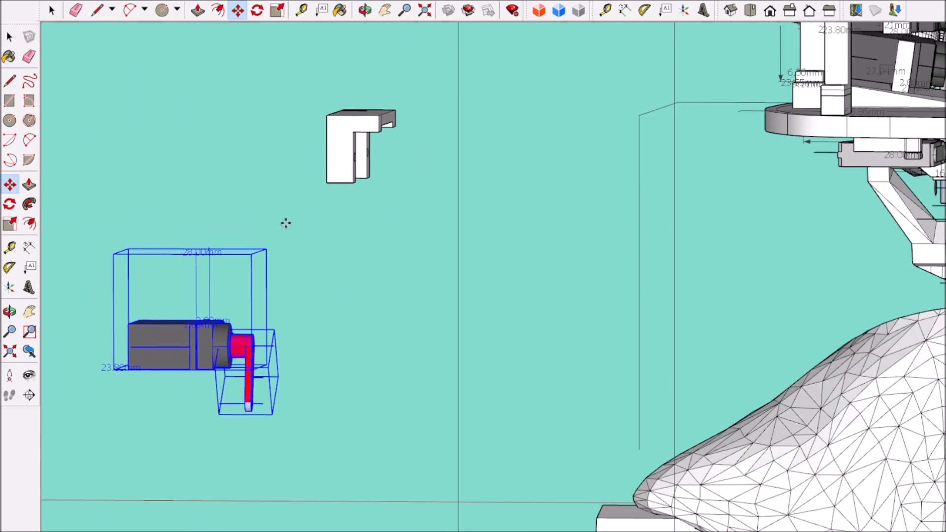
scroll(306, 128, up, 4)
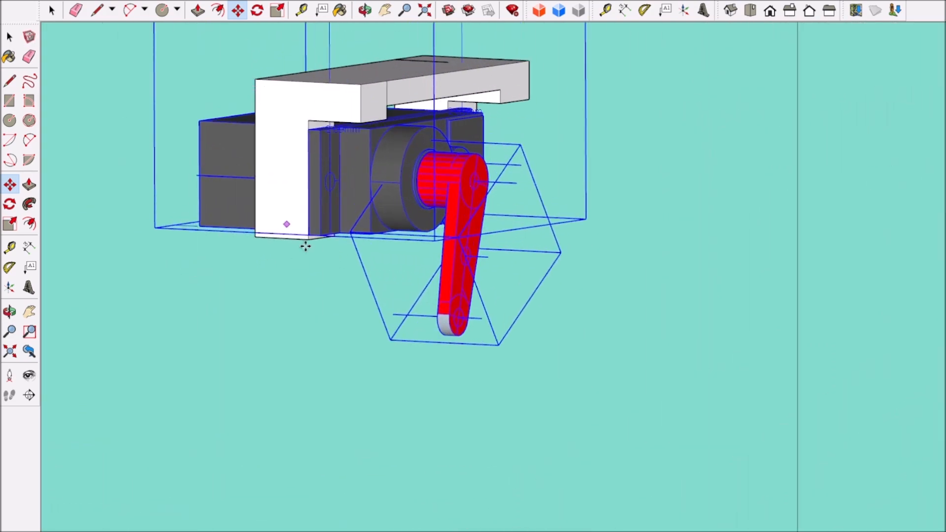
middle_drag(286, 233, 147, 245)
Step: Open the loose mount for editing and draw a centreline out of the screw hole in its post
scroll(313, 95, up, 5)
scroll(354, 172, up, 3)
click(97, 10)
click(51, 10)
triple_click(229, 95)
click(97, 10)
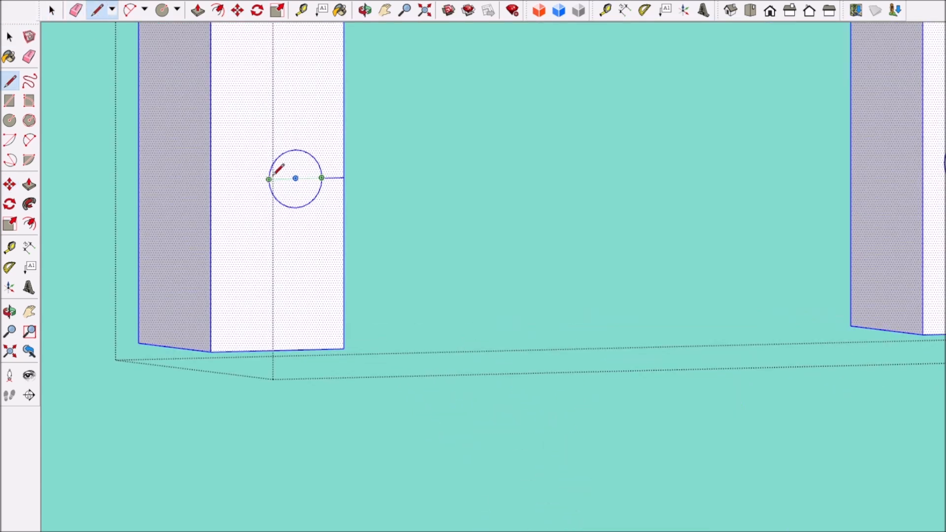
scroll(381, 292, down, 6)
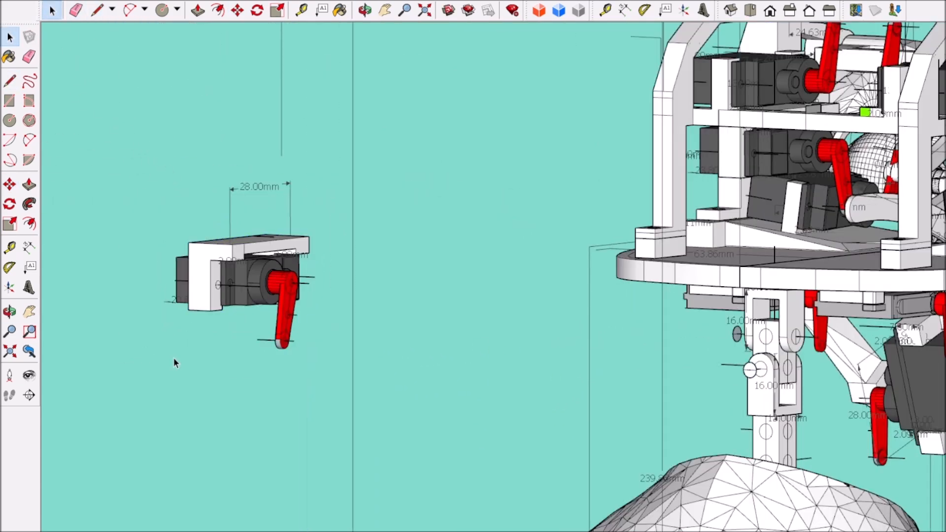
scroll(235, 270, up, 5)
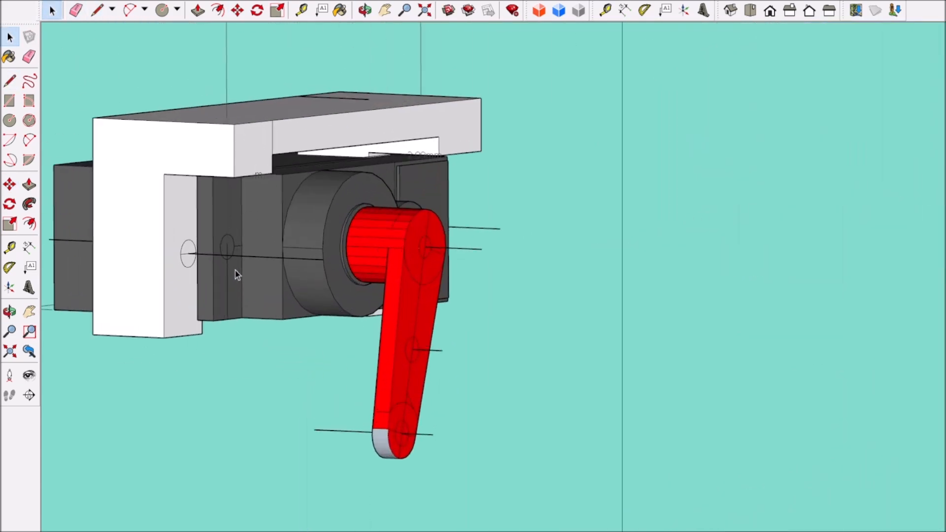
Step: Select the pasted servo with its arm and move it until its screw hole aligns with the mount's centreline
scroll(235, 271, up, 1)
click(282, 186)
ctrl+click(415, 233)
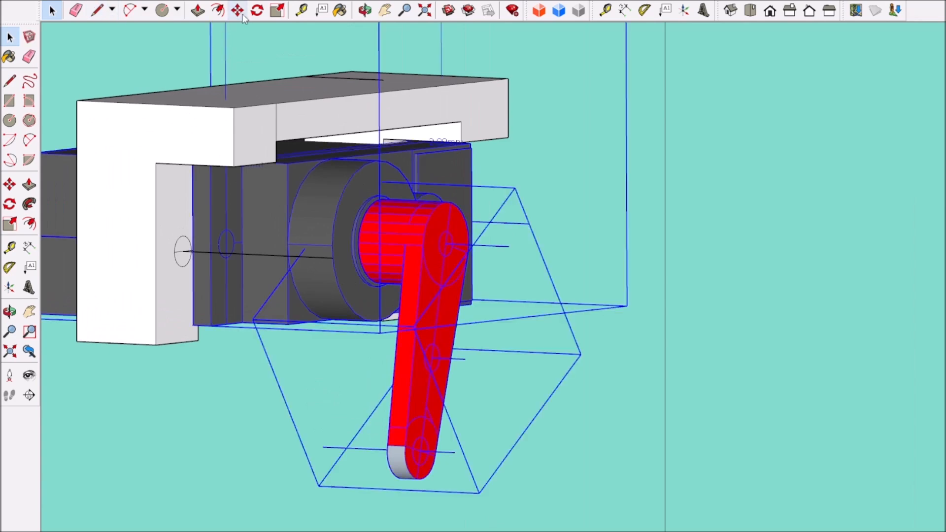
scroll(236, 241, up, 5)
scroll(196, 320, down, 5)
click(809, 10)
scroll(344, 180, up, 5)
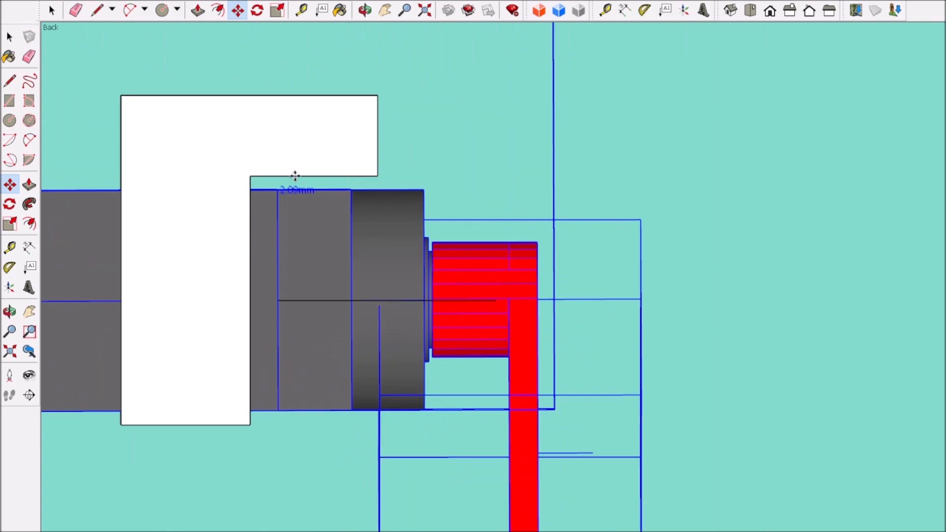
scroll(257, 182, up, 4)
scroll(311, 222, down, 10)
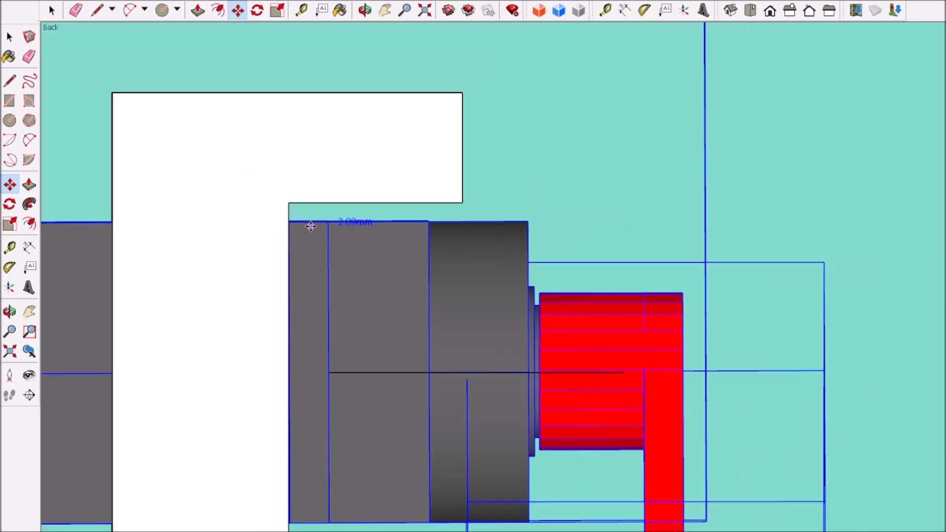
middle_drag(337, 267, 261, 306)
Step: Open the servo for editing and draw a vertical line across the side face of its body behind the mount
key(space)
click(259, 309)
scroll(259, 303, up, 4)
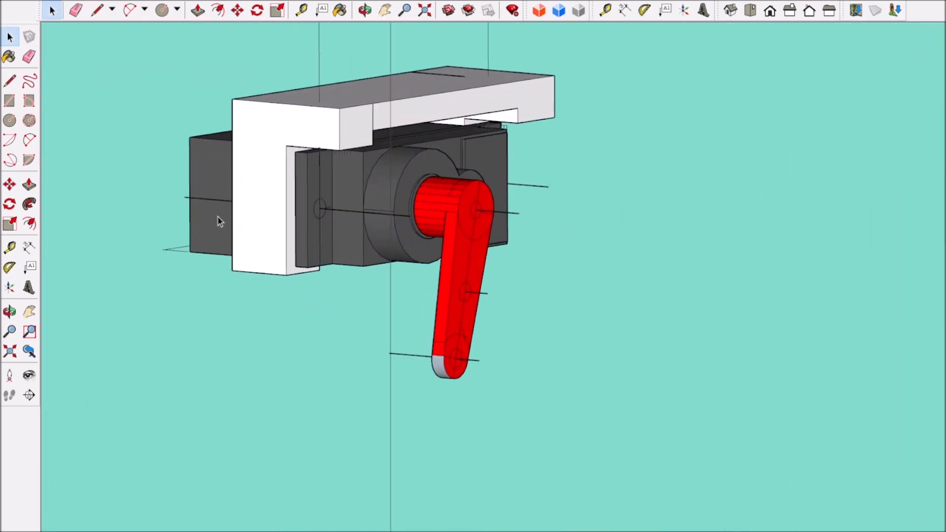
click(186, 167)
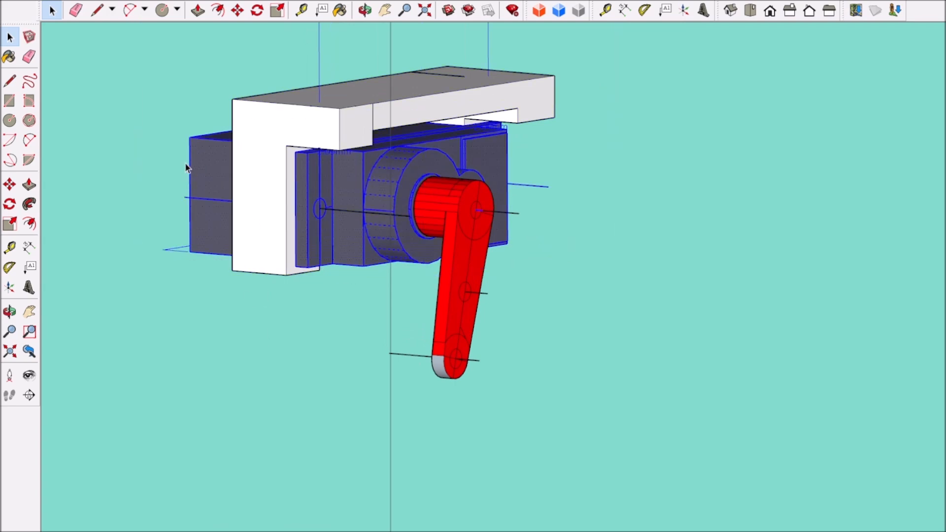
scroll(217, 180, up, 4)
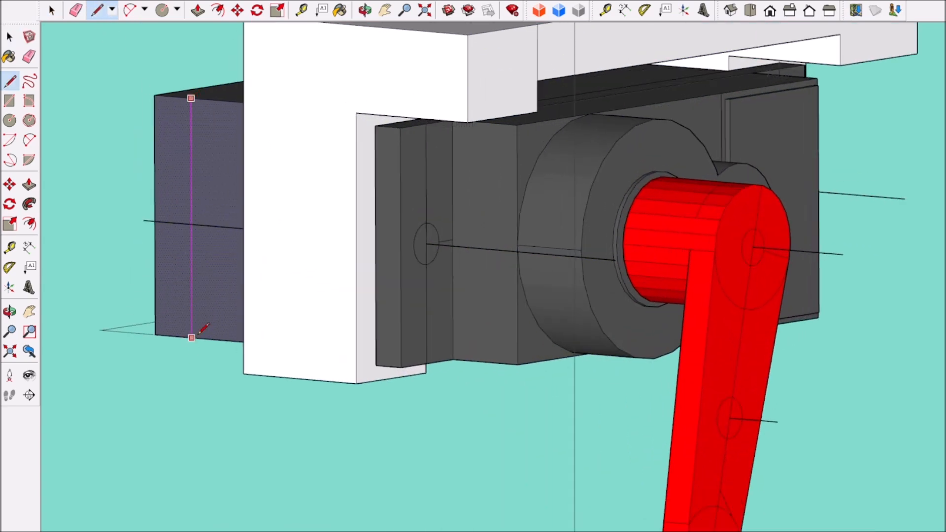
key(space)
scroll(602, 302, down, 4)
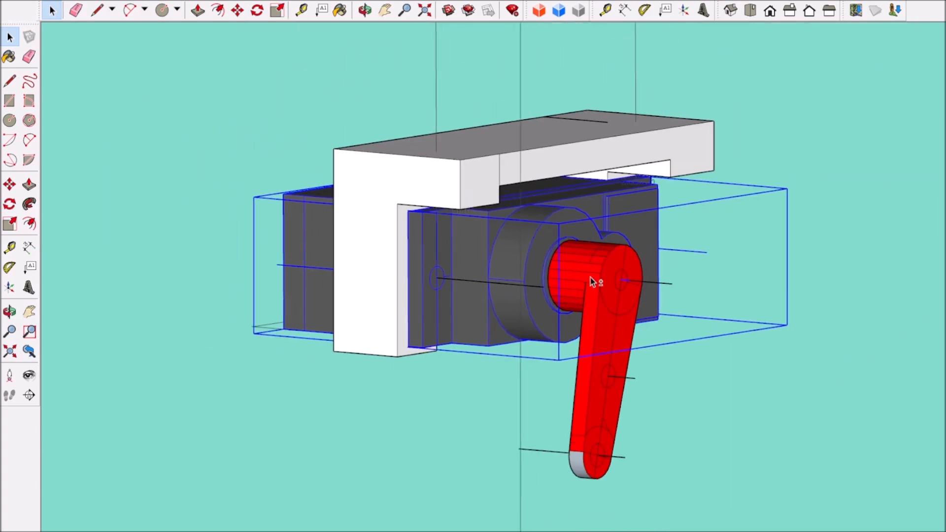
Step: Select the mount together with its servo and arm and combine them into one group
scroll(445, 187, up, 2)
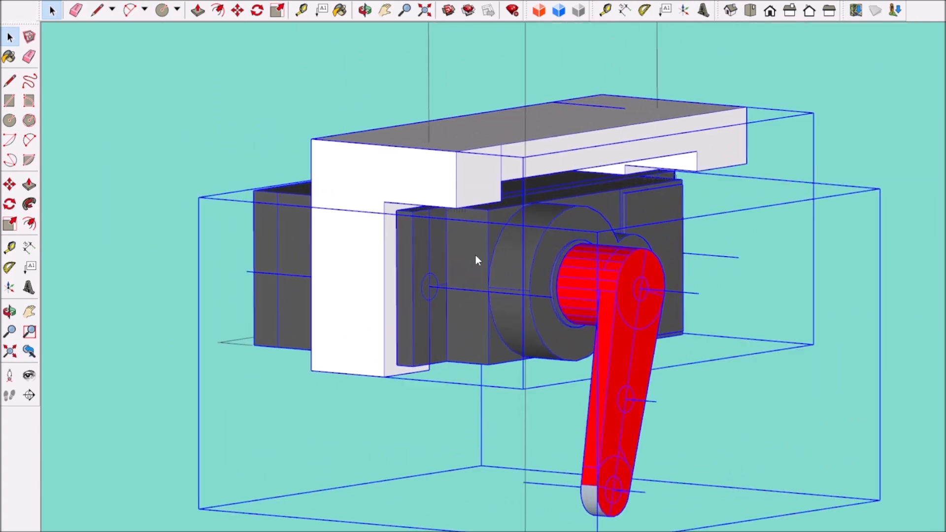
scroll(565, 366, down, 5)
scroll(394, 389, down, 3)
middle_drag(316, 383, 434, 372)
scroll(435, 335, up, 4)
Step: Open the mount group, select the servo with its arm and flip them end for end
double_click(436, 334)
click(456, 382)
scroll(458, 382, up, 3)
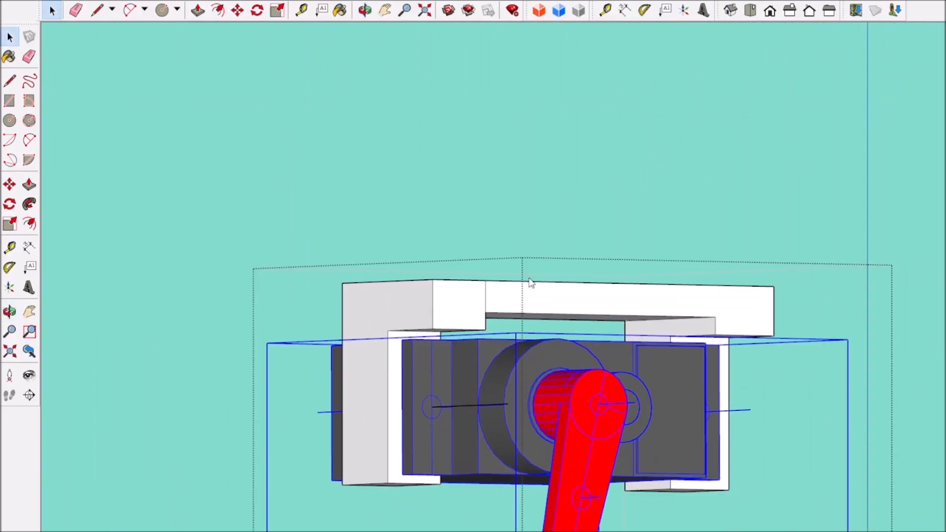
middle_drag(605, 350, 495, 416)
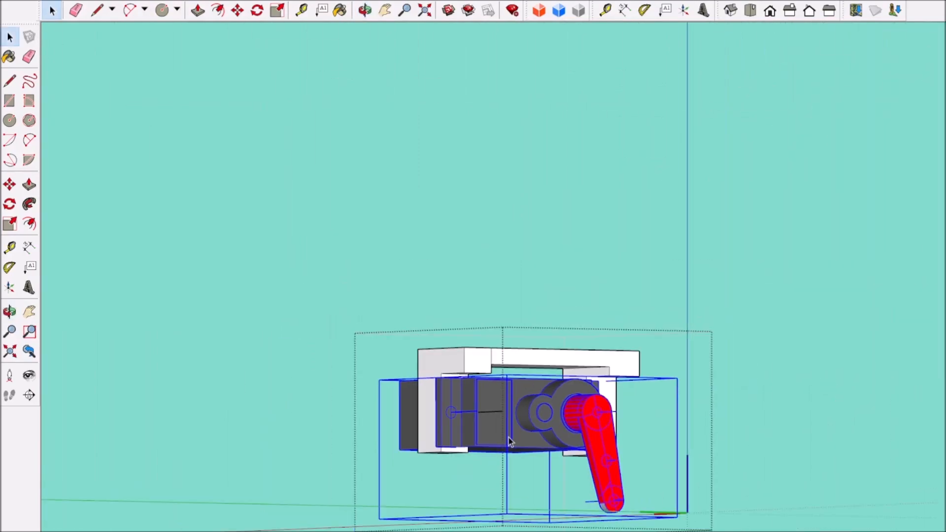
scroll(436, 409, up, 4)
Step: Move the flipped servo and arm so the screw holes line up with the mount and the flange sits against its posts
click(234, 13)
click(452, 356)
click(514, 365)
scroll(512, 366, down, 5)
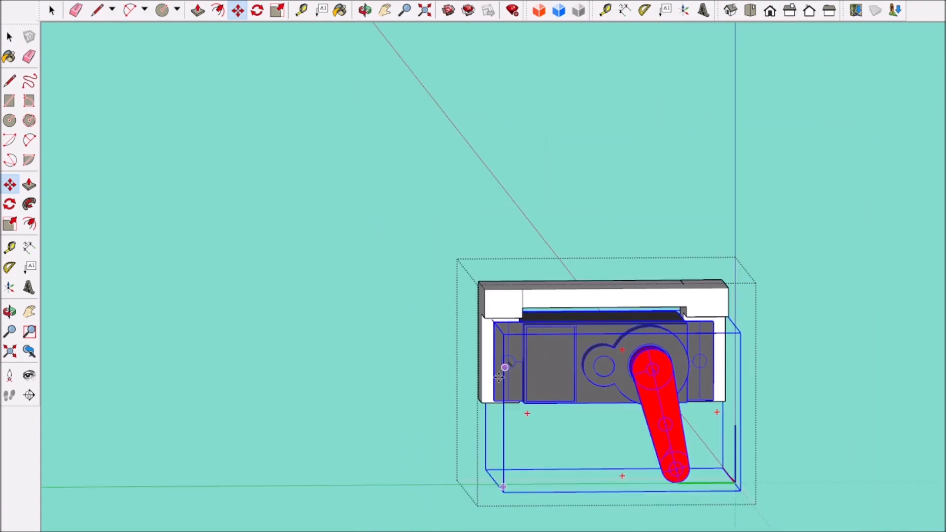
middle_drag(509, 368, 690, 360)
scroll(216, 276, up, 2)
middle_drag(240, 215, 526, 223)
scroll(527, 223, up, 2)
click(527, 224)
click(443, 220)
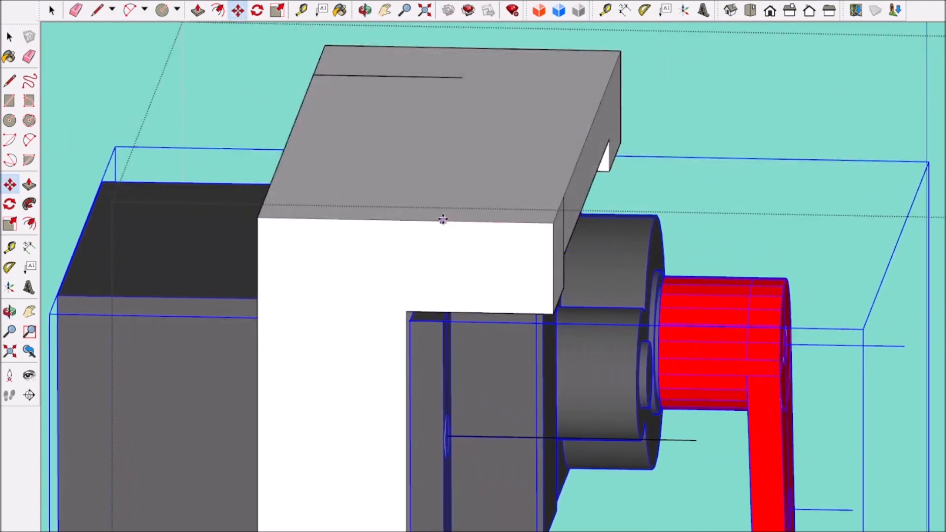
Step: Move the grouped mount, servo and arm beneath the base plate and line it up with the old servo there
scroll(146, 227, down, 7)
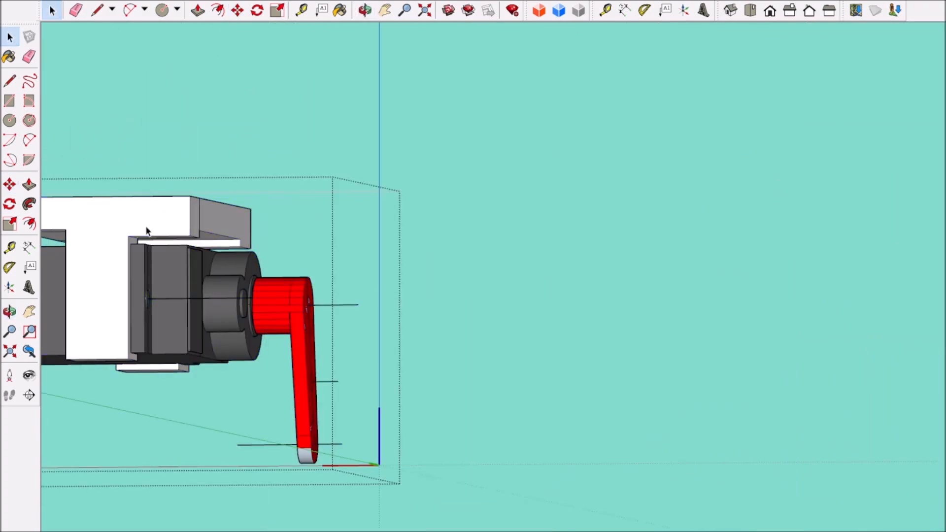
click(182, 227)
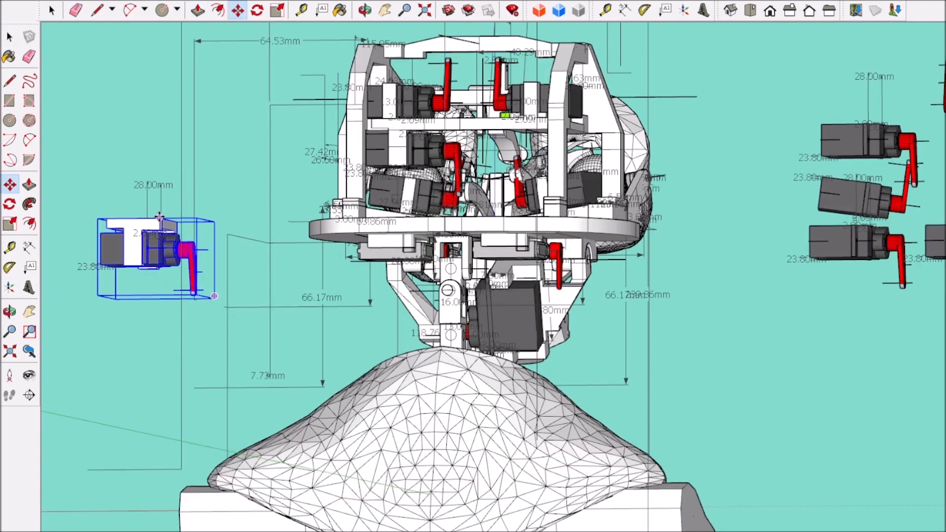
scroll(344, 256, up, 5)
scroll(500, 198, up, 6)
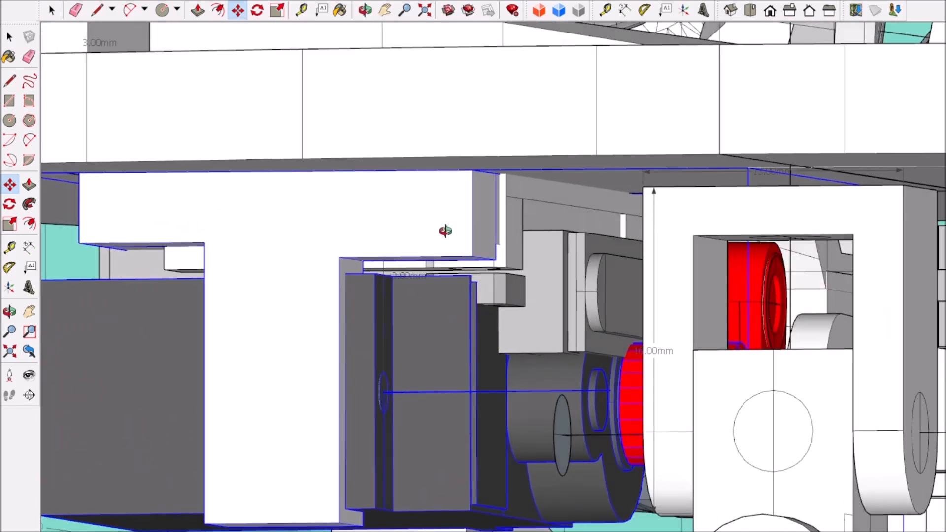
scroll(439, 213, down, 2)
middle_drag(430, 263, 492, 230)
click(283, 318)
key(Escape)
scroll(650, 212, up, 2)
middle_drag(646, 213, 560, 212)
click(568, 322)
click(568, 332)
scroll(534, 323, up, 1)
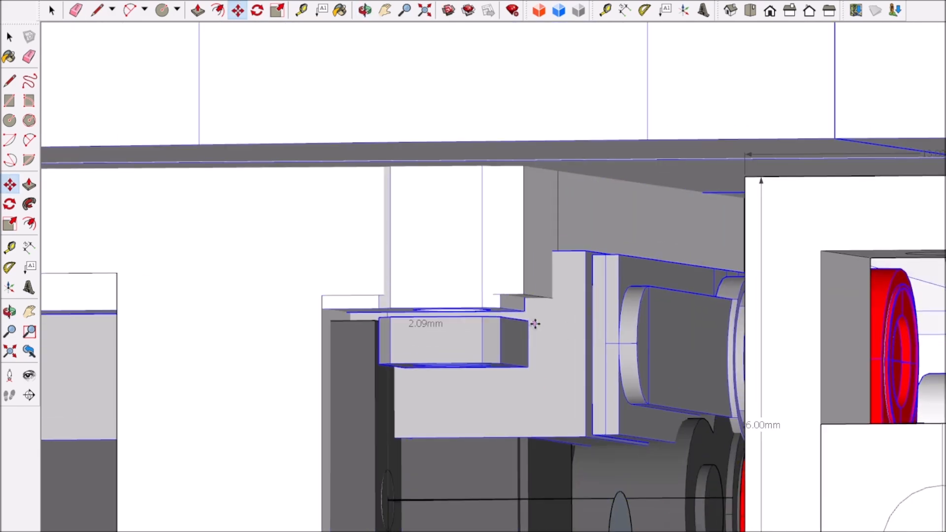
scroll(534, 323, down, 5)
middle_drag(527, 342, 589, 344)
click(568, 361)
key(Escape)
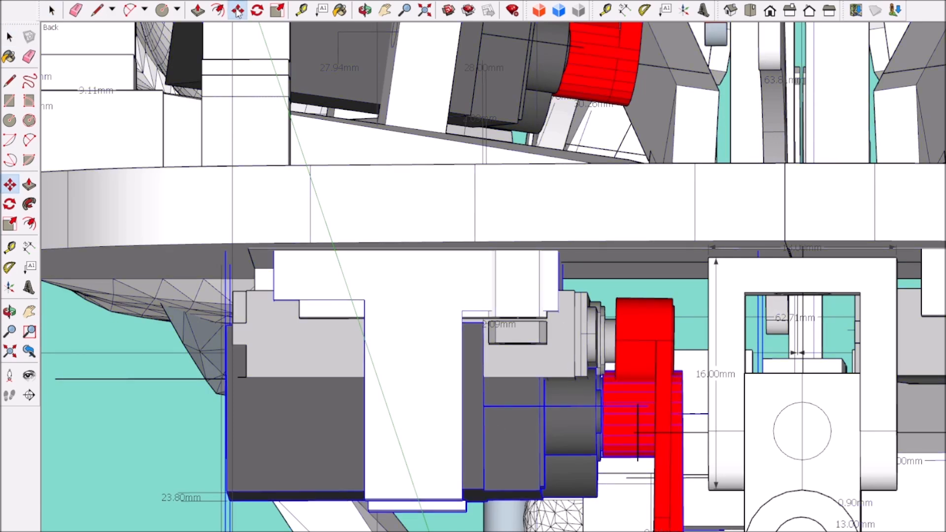
Step: Delete the old servo and its arm that overlap the new servo under the base plate
double_click(559, 336)
click(559, 336)
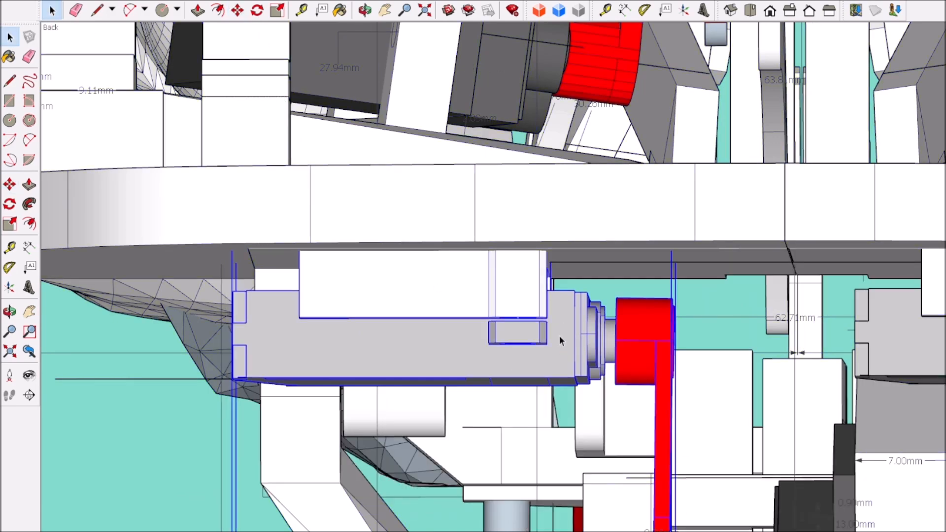
key(Delete)
scroll(560, 337, down, 5)
click(90, 244)
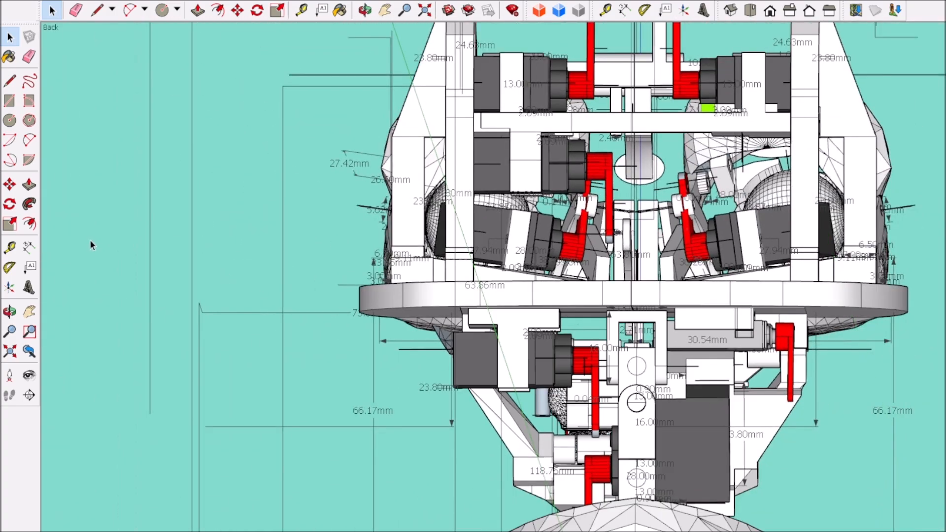
Step: Shift the new servo and its mount sideways under the base plate, away from the neck bracket
scroll(538, 378, up, 3)
middle_drag(538, 378, 528, 318)
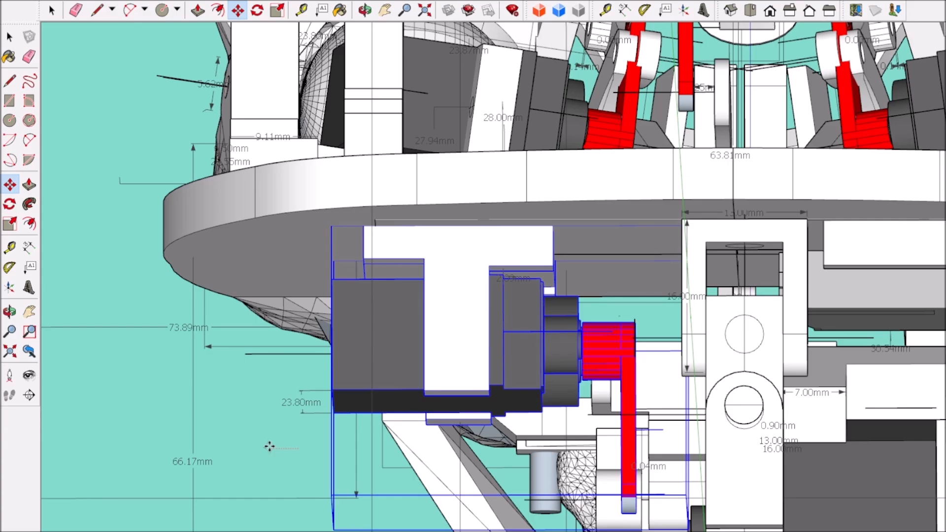
scroll(246, 483, down, 4)
middle_drag(245, 485, 268, 503)
key(m)
scroll(271, 499, up, 1)
middle_drag(733, 391, 798, 400)
scroll(799, 400, down, 5)
Step: Delete the spare servo copies parked beside the head
click(52, 11)
scroll(537, 261, down, 4)
scroll(803, 305, up, 4)
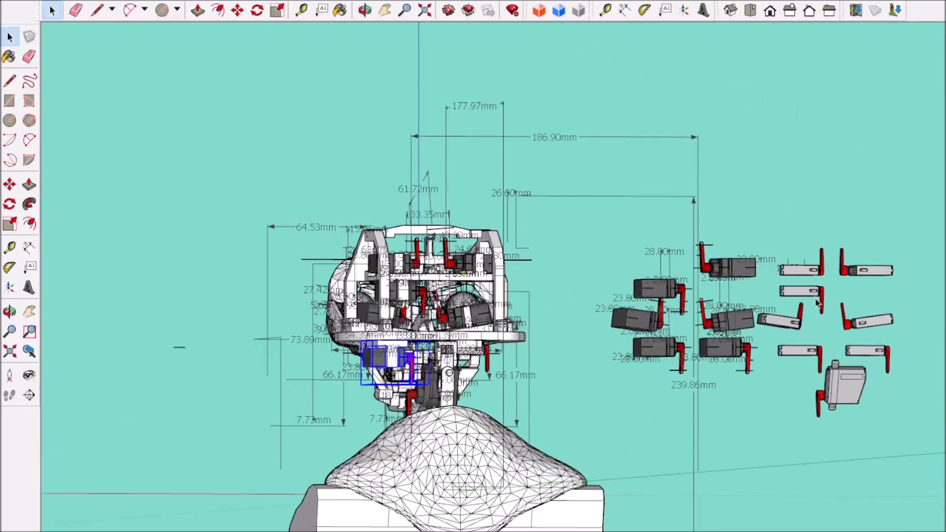
double_click(737, 314)
click(736, 346)
drag(615, 197, 783, 394)
key(Delete)
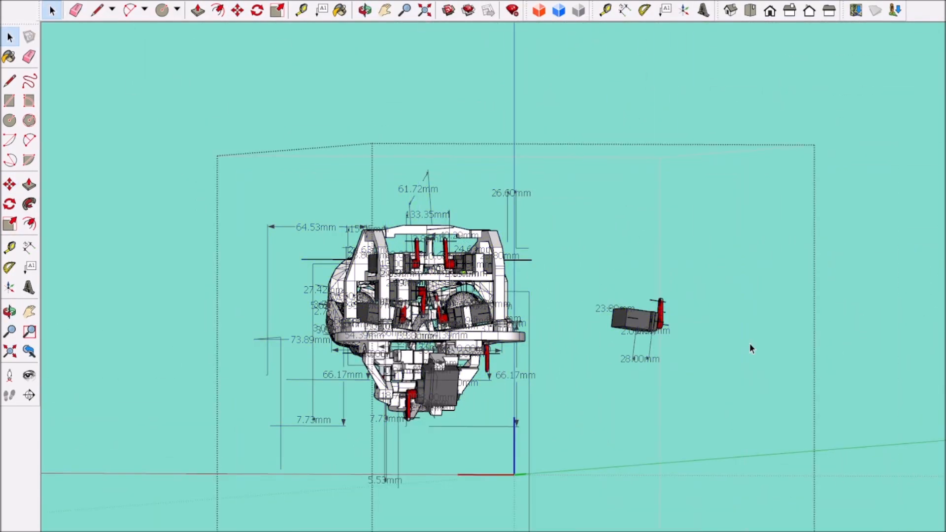
scroll(459, 345, up, 4)
middle_drag(668, 373, 542, 345)
scroll(468, 335, down, 4)
click(808, 246)
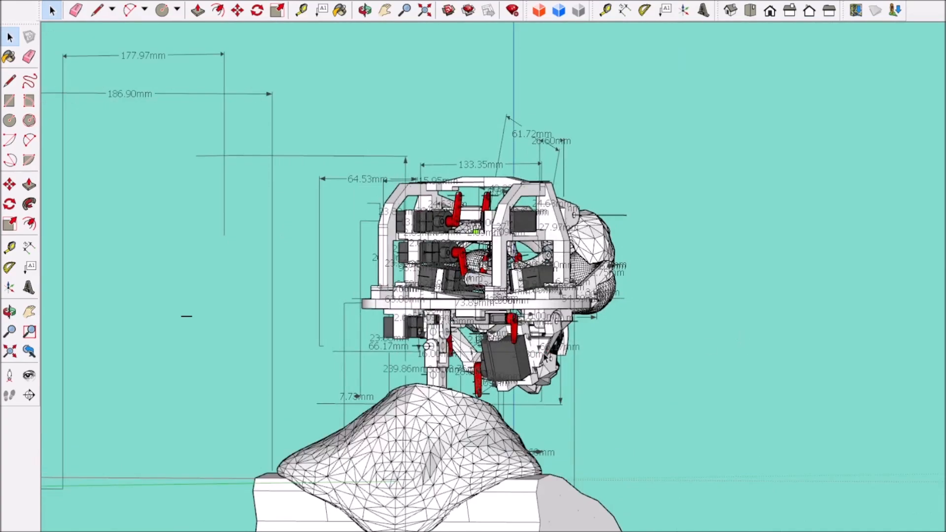
Step: Move the new servo and mount farther outward and forward under the base plate, clear of the neck bracket
click(809, 10)
click(391, 326)
scroll(391, 324, up, 8)
key(m)
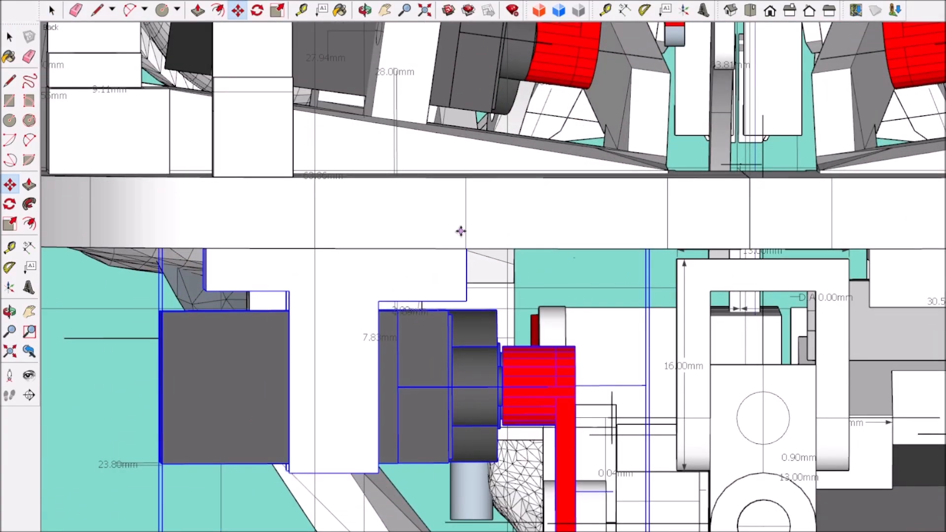
scroll(472, 232, down, 4)
middle_drag(414, 308, 417, 267)
scroll(417, 267, up, 3)
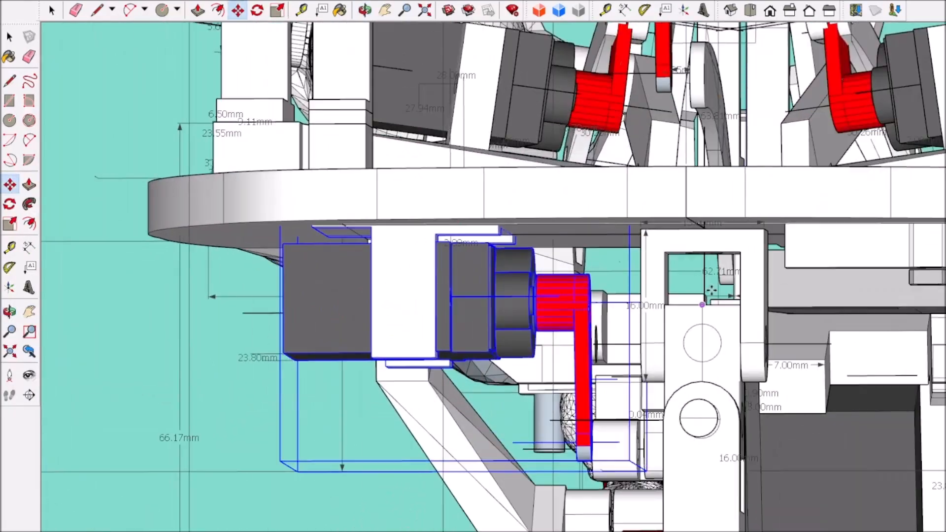
scroll(711, 290, down, 3)
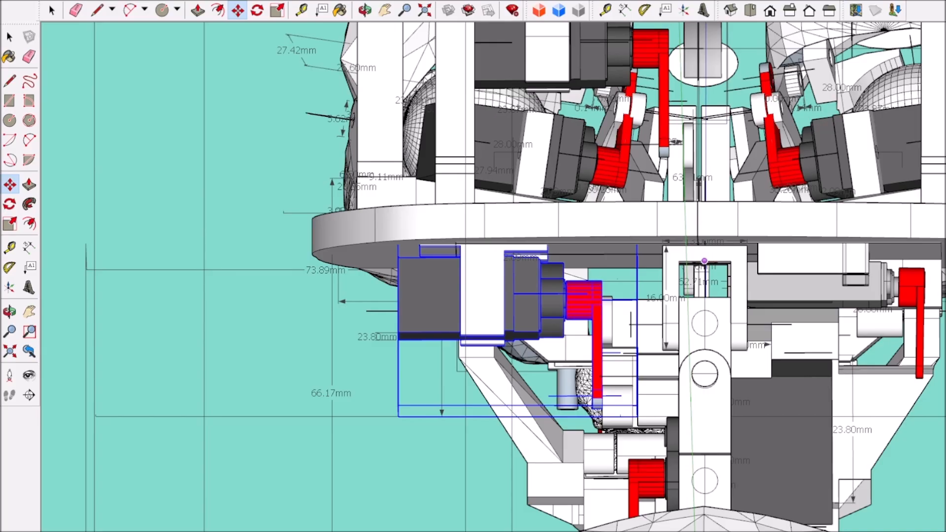
scroll(522, 394, down, 3)
middle_drag(522, 394, 190, 342)
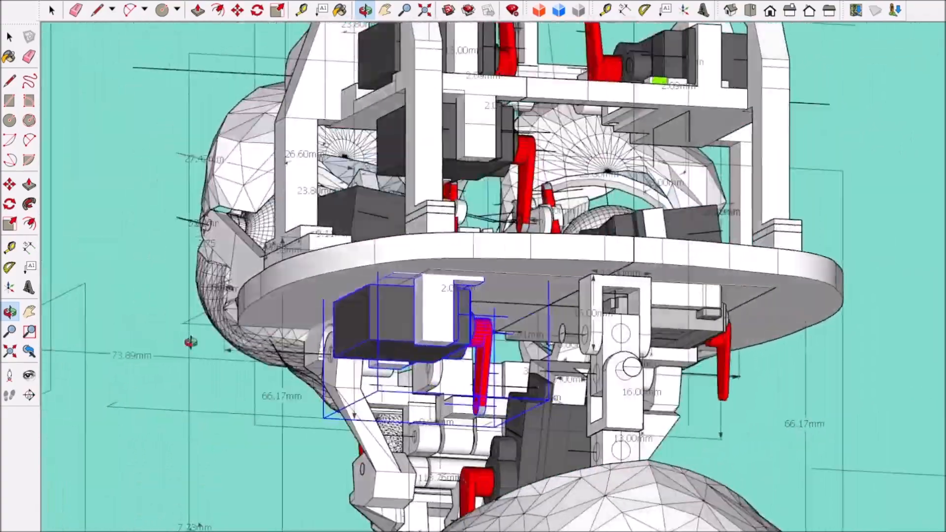
scroll(534, 383, up, 4)
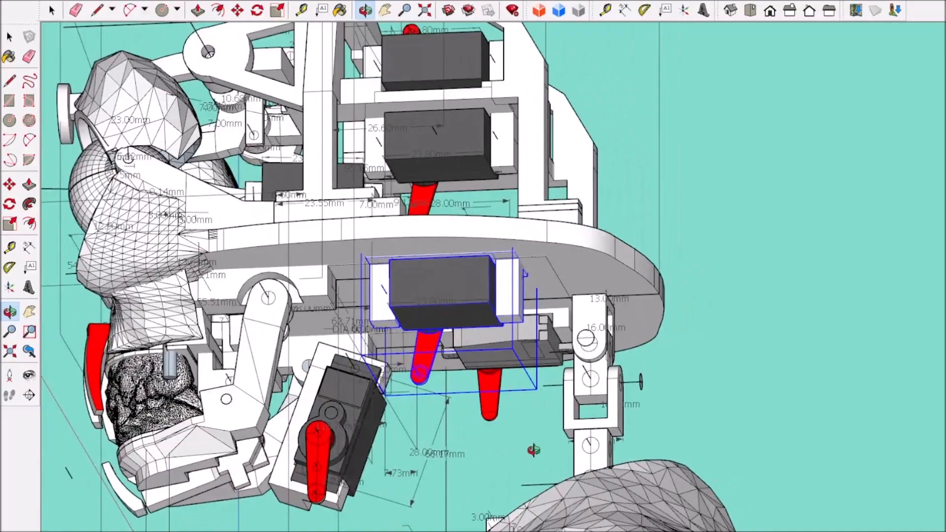
drag(533, 450, 687, 393)
middle_drag(688, 394, 530, 346)
scroll(526, 345, up, 2)
scroll(525, 343, down, 4)
scroll(525, 343, up, 6)
middle_drag(434, 350, 729, 338)
Step: Open the head group, select the jaw assembly with its servo and rotate it about its upper pivot
click(53, 10)
scroll(247, 215, down, 2)
double_click(245, 215)
scroll(245, 215, down, 2)
scroll(126, 283, up, 4)
click(120, 296)
shift+click(236, 272)
shift+click(391, 235)
click(257, 10)
click(316, 106)
click(229, 256)
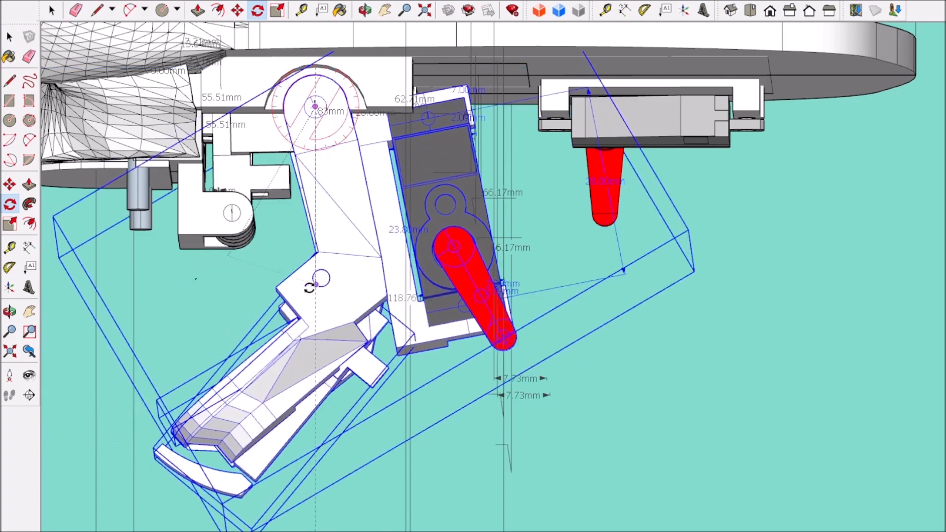
click(321, 287)
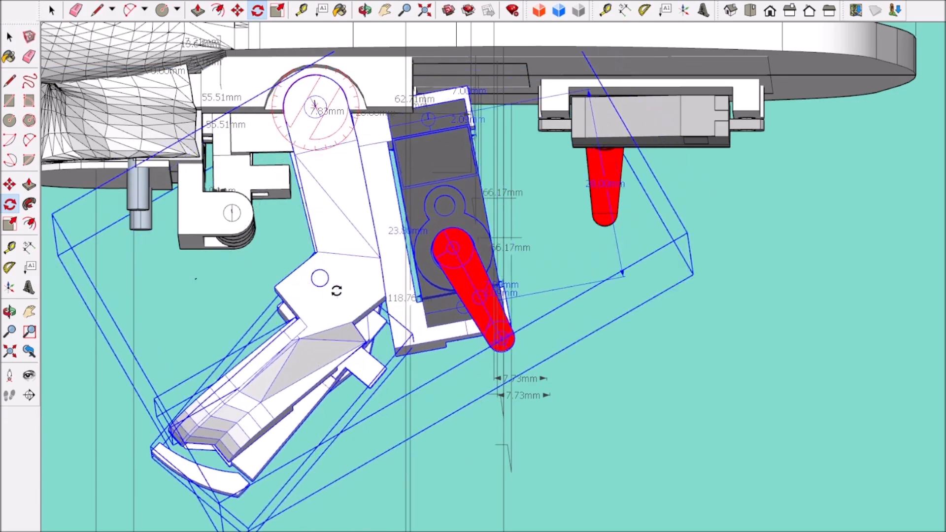
Step: Examine the side of the head for clearance between the rotated jaw assembly and the surrounding servos and mounts
scroll(335, 291, down, 5)
scroll(434, 251, up, 5)
middle_drag(361, 268, 363, 256)
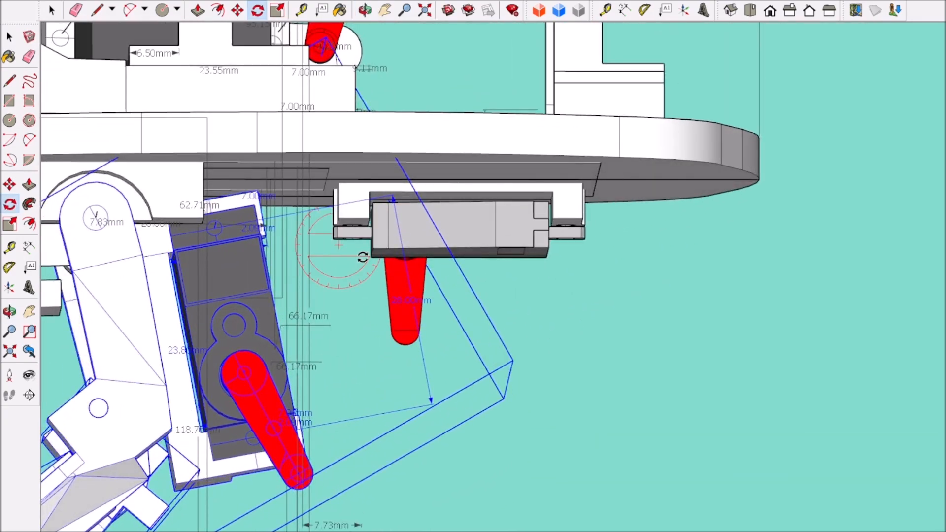
scroll(362, 257, down, 4)
scroll(362, 256, up, 5)
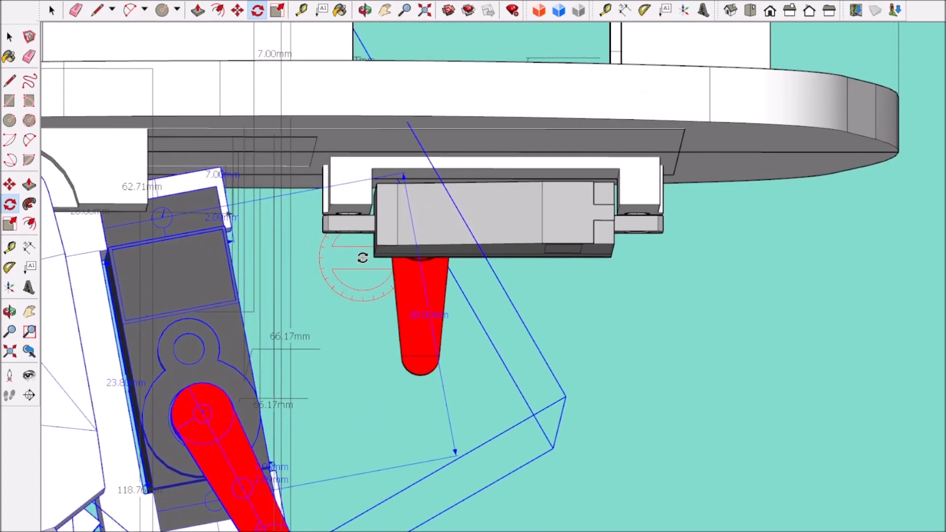
scroll(363, 257, down, 3)
click(27, 6)
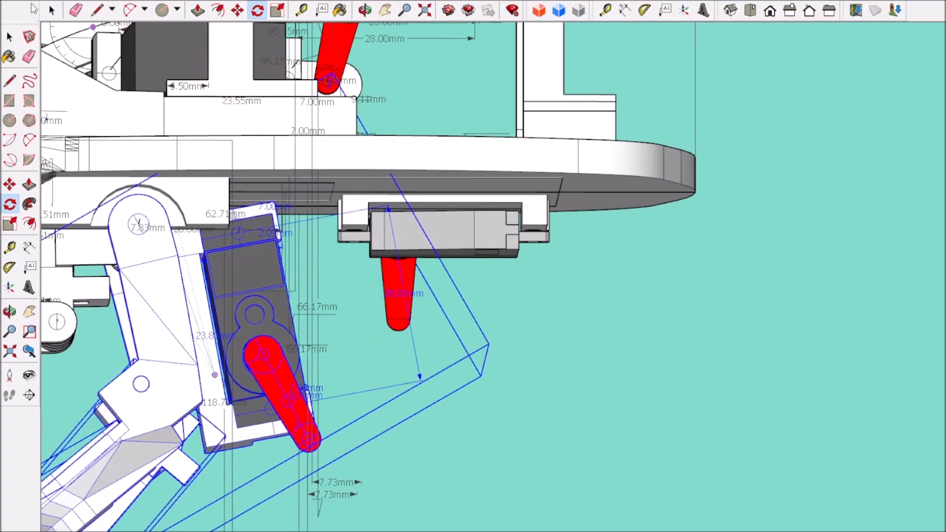
scroll(220, 129, down, 4)
scroll(389, 157, up, 3)
shift+middle_drag(220, 129, 377, 189)
scroll(374, 162, down, 4)
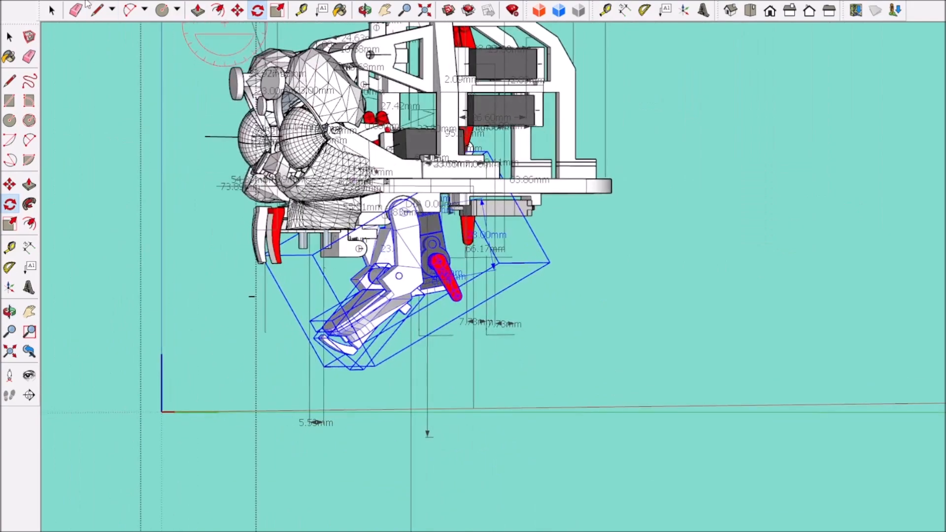
click(28, 2)
click(32, 13)
scroll(473, 231, up, 5)
middle_drag(473, 231, 720, 323)
key(F5)
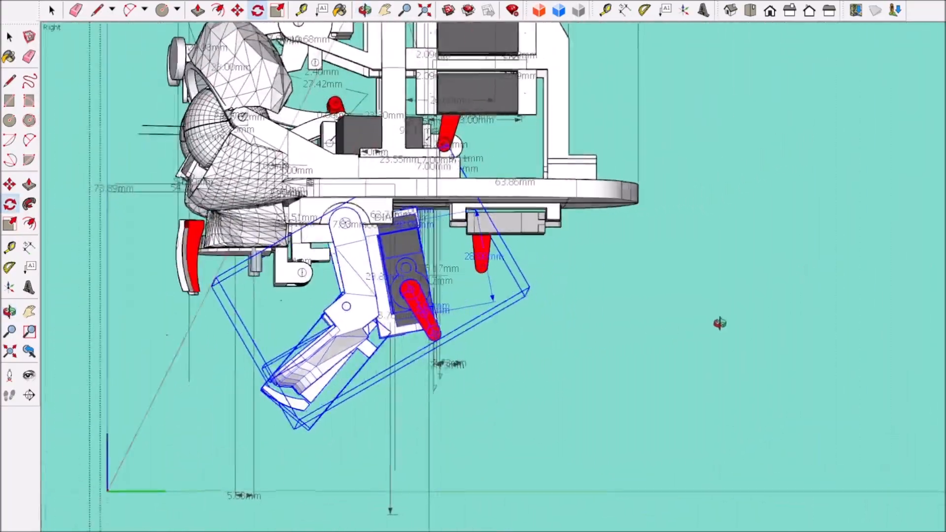
key(space)
scroll(602, 291, down, 3)
click(631, 300)
scroll(566, 265, up, 4)
middle_drag(612, 342, 449, 247)
Step: Delete the remaining old servo and its arm from the opposite side beneath the base plate
click(809, 11)
scroll(648, 239, up, 2)
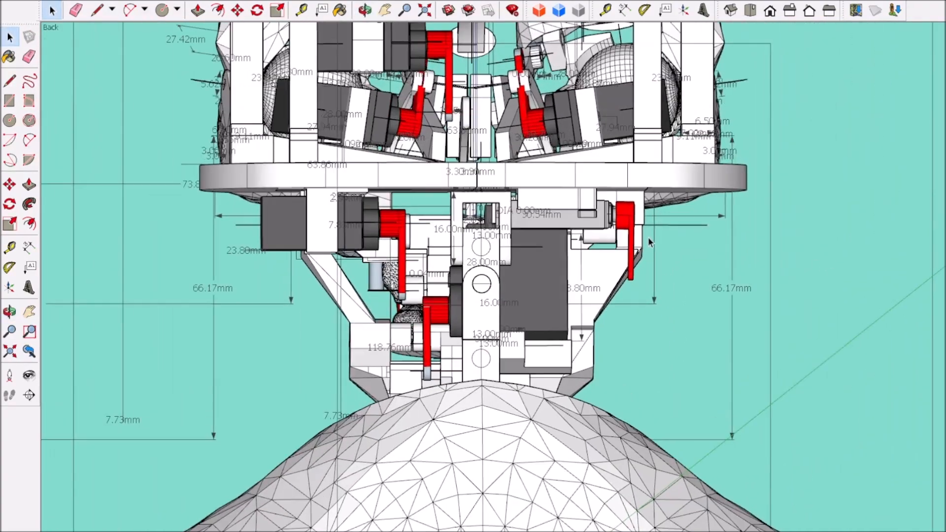
scroll(648, 237, up, 2)
scroll(648, 238, down, 2)
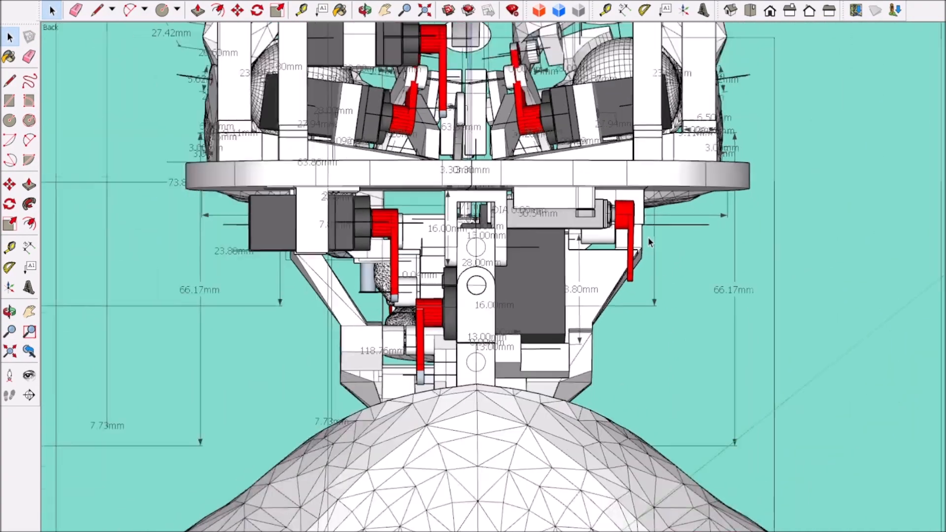
middle_drag(648, 238, 631, 227)
scroll(632, 226, up, 2)
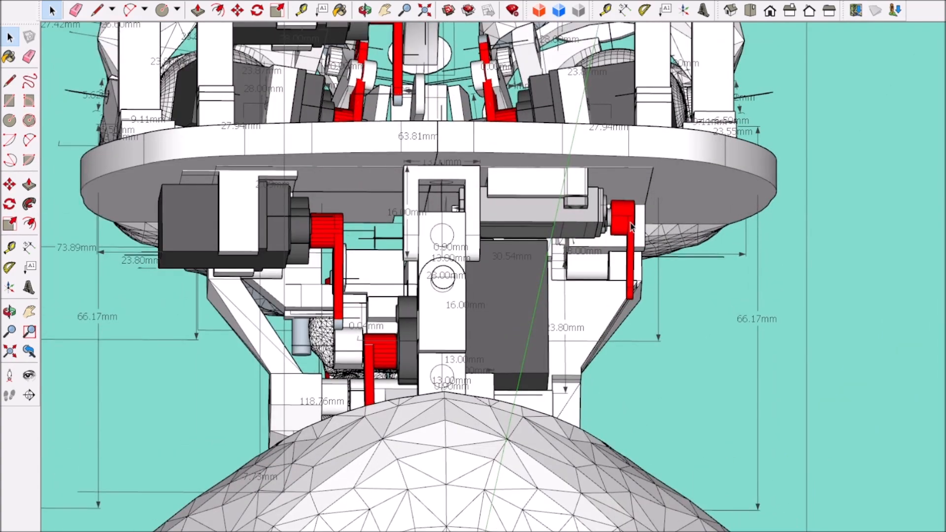
click(630, 227)
double_click(552, 191)
click(552, 192)
scroll(640, 198, down, 2)
mouse_move(640, 198)
middle_down()
mouse_move(422, 144)
mouse_move(635, 207)
middle_up()
shift+click(633, 231)
key(Delete)
scroll(714, 268, down, 2)
click(843, 265)
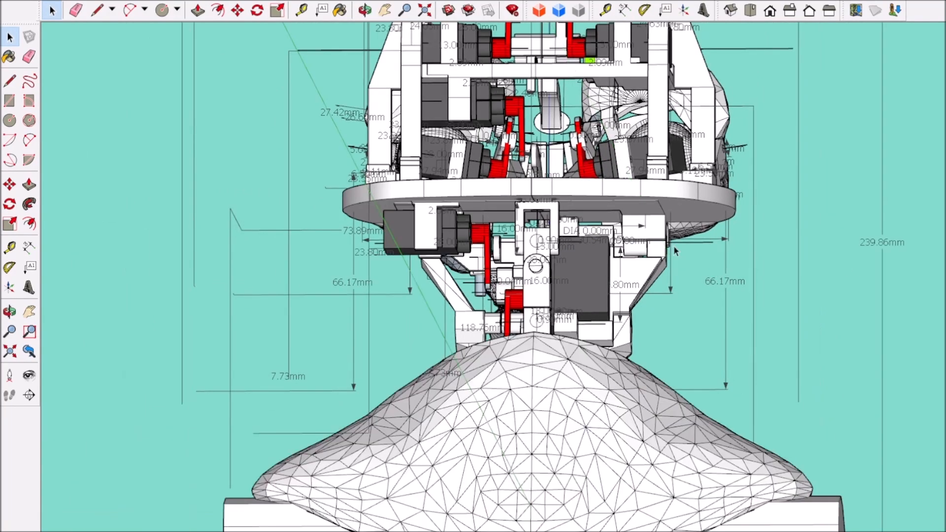
Step: Copy the new servo with its mount and arm to the opposite side of the neck bracket beneath the base plate
scroll(522, 231, up, 2)
click(431, 256)
key(m)
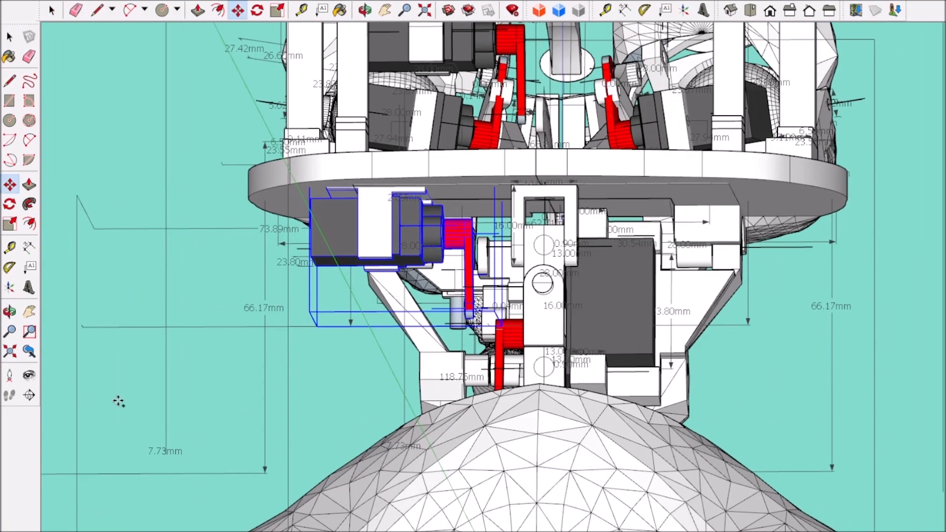
click(90, 396)
key(ctrl)
click(218, 392)
middle_drag(220, 376, 319, 208)
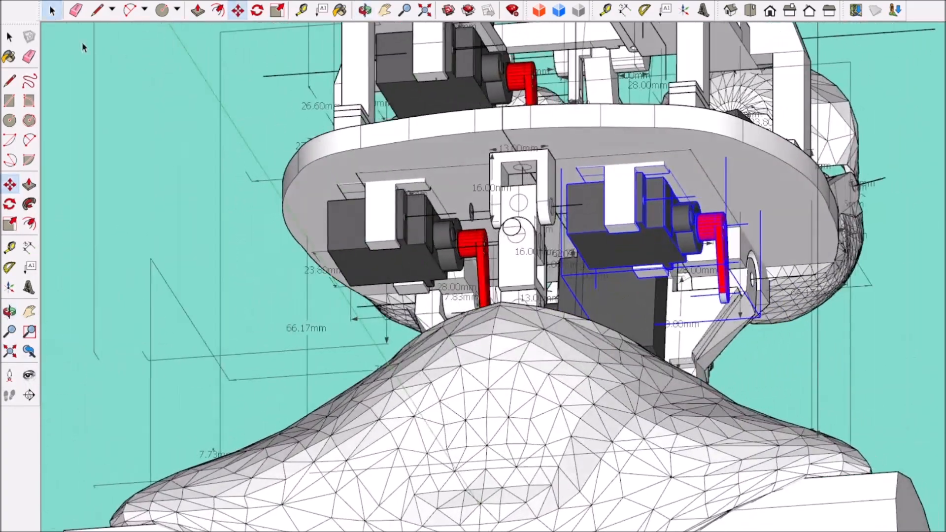
Step: Move the copied servo and mount sideways under the base plate, slightly inward toward the neck bracket
click(52, 15)
click(808, 10)
shift+middle_drag(371, 344, 503, 276)
scroll(767, 128, up, 4)
shift+middle_drag(766, 128, 745, 117)
click(237, 10)
click(866, 296)
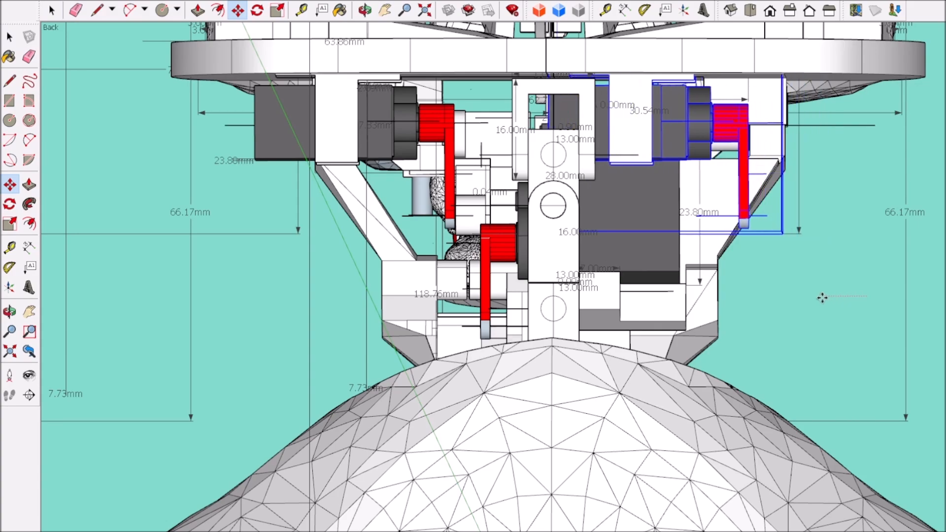
middle_drag(815, 298, 482, 279)
click(829, 10)
scroll(607, 153, up, 3)
scroll(607, 153, down, 3)
scroll(611, 163, up, 3)
scroll(447, 249, down, 2)
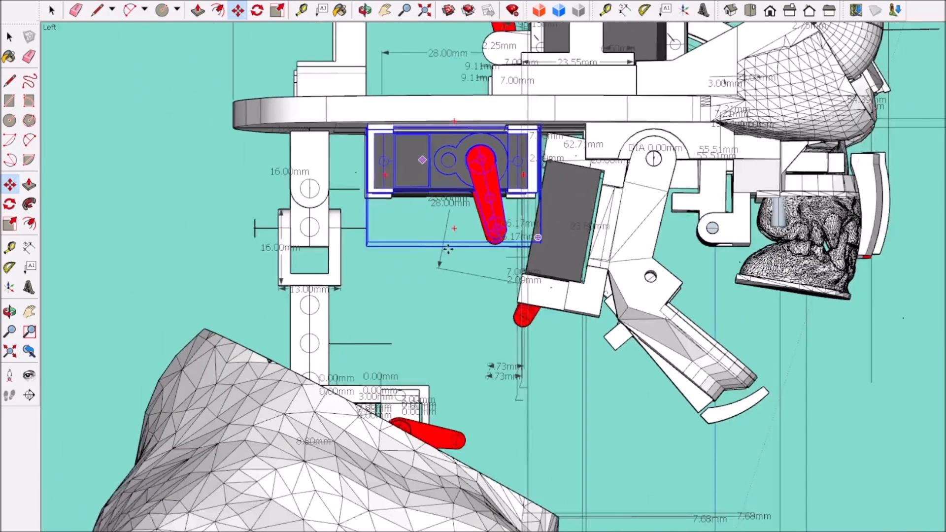
scroll(448, 249, down, 1)
click(457, 290)
key(ctrl)
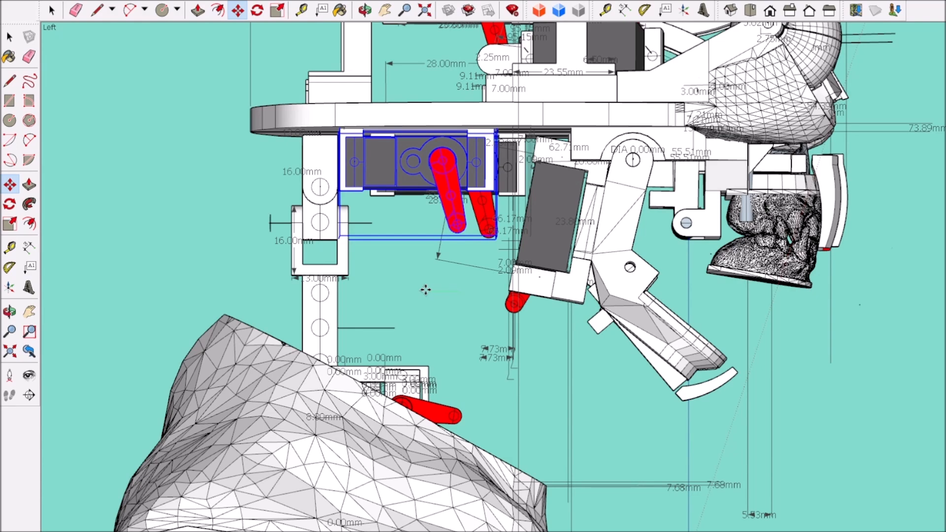
key(Escape)
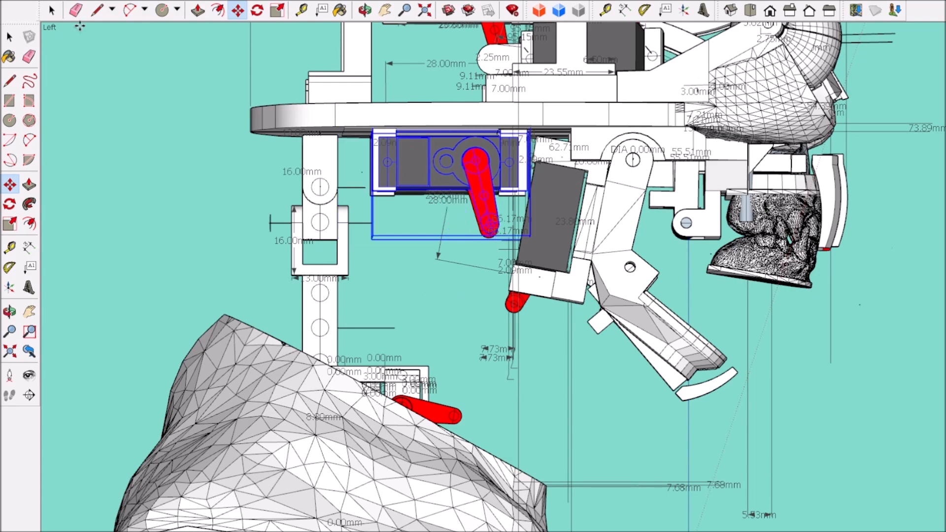
Step: Move both new servos and their mounts backward under the base plate, closer to the neck bracket and away from the jaw servo
scroll(323, 202, up, 3)
key(space)
click(790, 10)
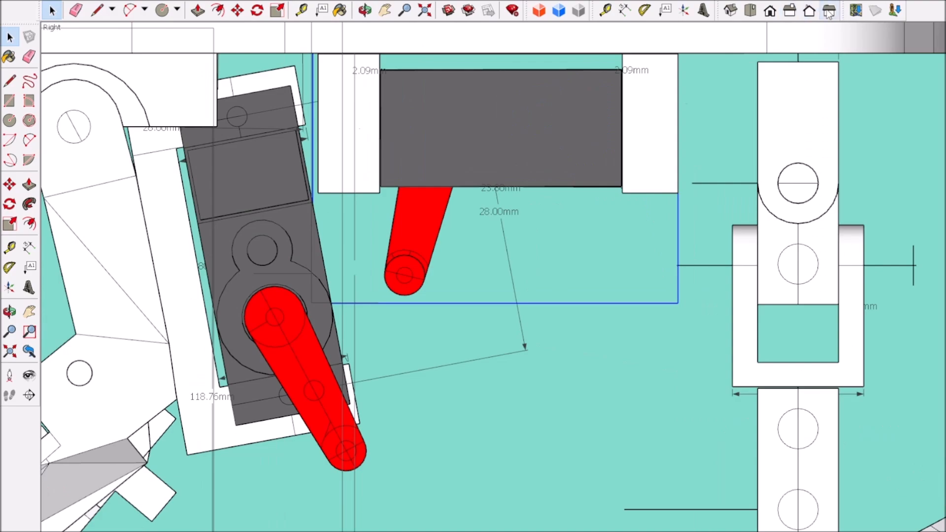
click(828, 10)
click(241, 13)
scroll(394, 285, down, 4)
mouse_move(446, 339)
middle_down()
mouse_move(448, 369)
mouse_move(526, 364)
mouse_move(443, 355)
middle_up()
scroll(377, 181, up, 4)
scroll(384, 170, down, 2)
scroll(365, 145, up, 4)
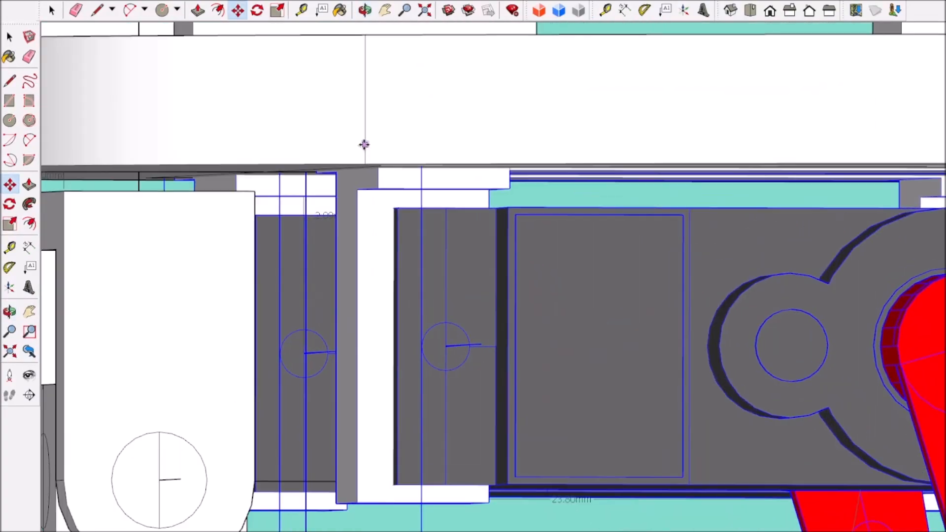
Step: Examine the clearance between the two repositioned servos, the neck bracket and the jaw servo from both sides
scroll(363, 133, down, 2)
scroll(420, 272, down, 6)
middle_drag(420, 273, 762, 268)
scroll(762, 268, down, 2)
middle_drag(458, 269, 759, 271)
scroll(469, 198, up, 6)
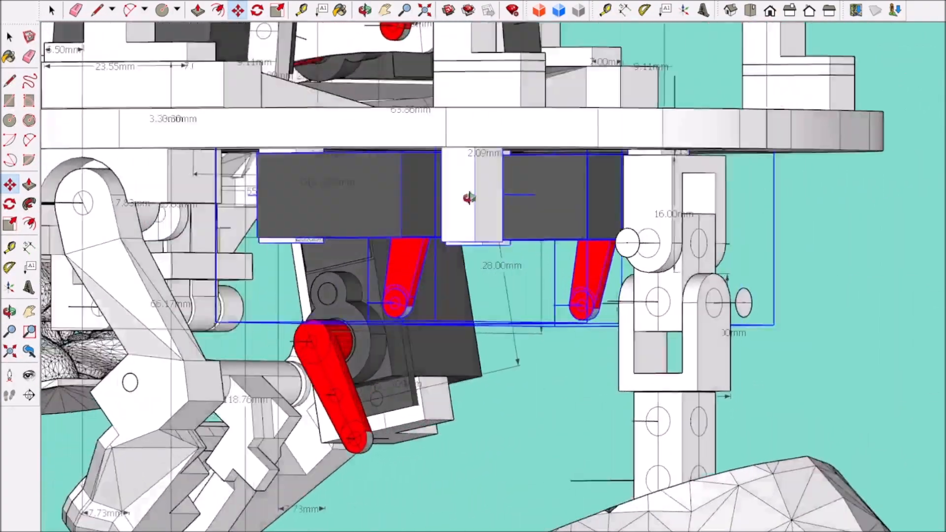
mouse_move(468, 198)
middle_down()
mouse_move(173, 201)
mouse_move(729, 173)
mouse_move(678, 181)
middle_up()
scroll(680, 180, down, 6)
scroll(542, 195, up, 4)
Step: Open the head group and rotate the jaw assembly with its servo about its upper pivot to the closed position
key(space)
click(525, 193)
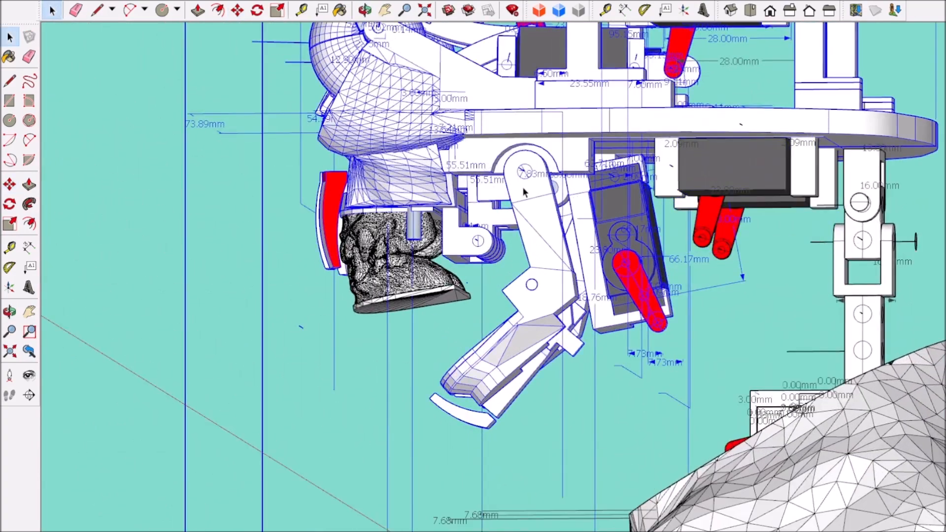
double_click(524, 192)
scroll(485, 335, up, 2)
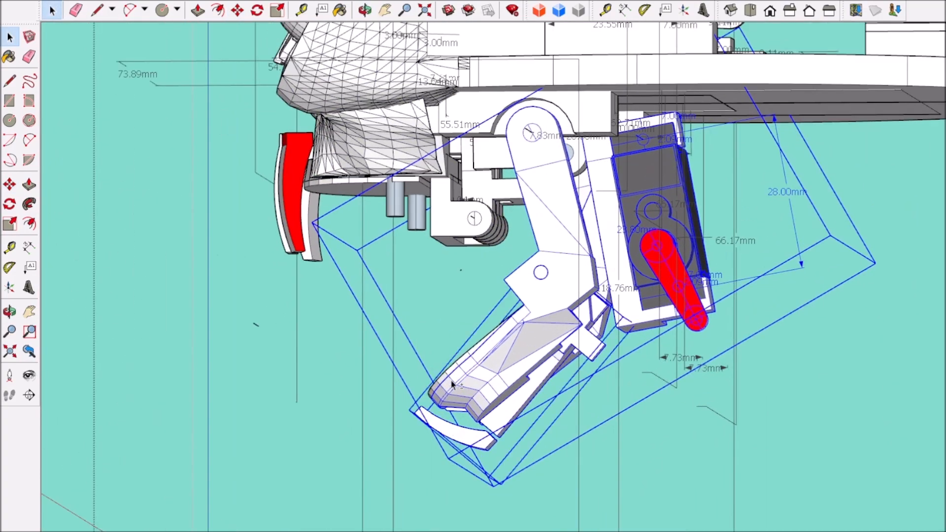
click(256, 10)
scroll(502, 141, up, 4)
click(570, 123)
scroll(571, 133, down, 4)
click(596, 199)
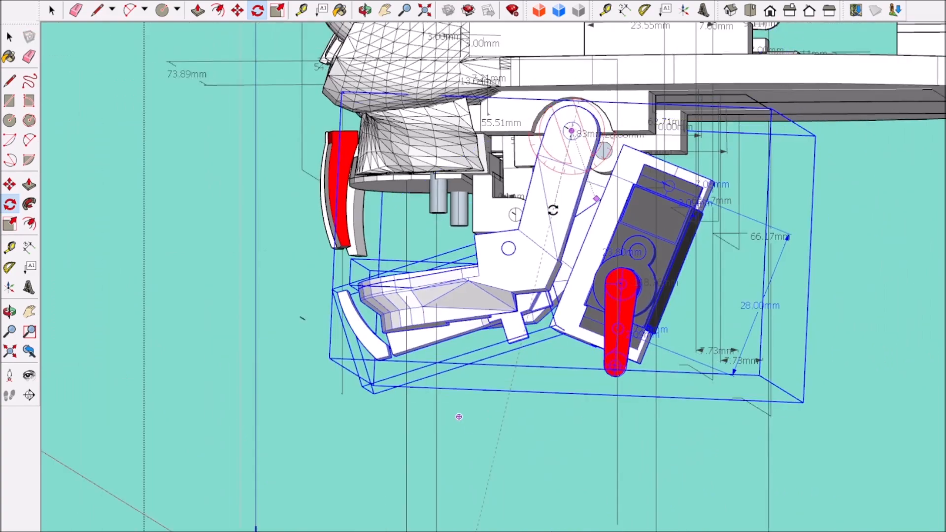
click(52, 10)
click(184, 185)
scroll(261, 256, down, 5)
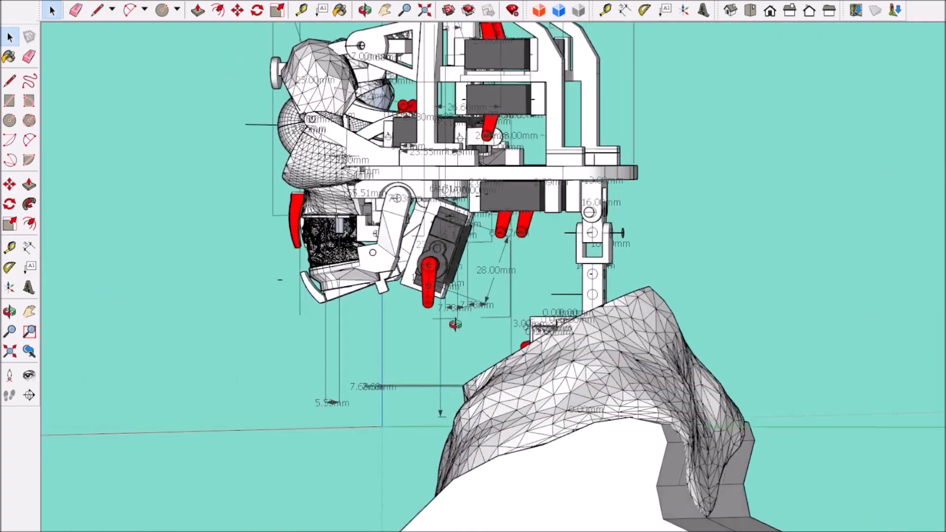
Step: Rotate the head group sideways about the pivot pin of the neck bracket to test its tilt
middle_drag(454, 323, 315, 315)
click(492, 172)
click(257, 10)
click(599, 265)
scroll(212, 303, down, 1)
click(212, 303)
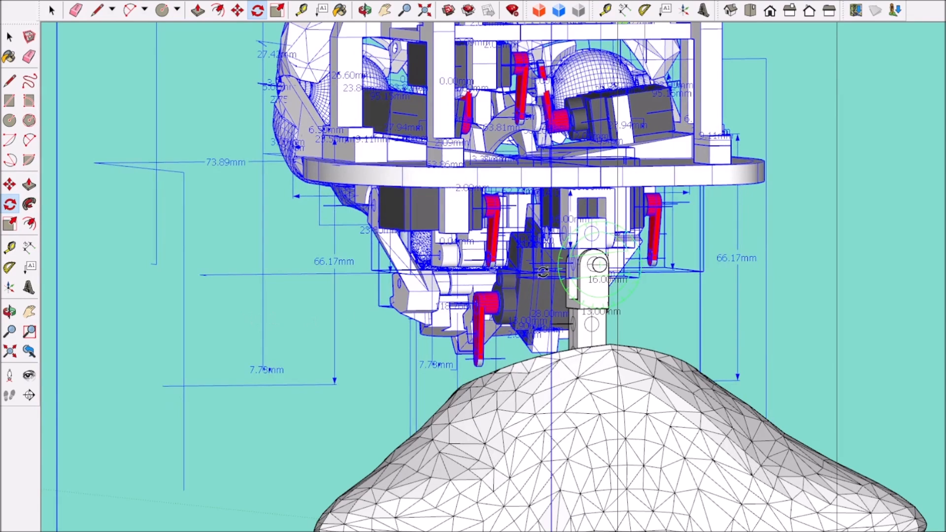
scroll(600, 264, up, 3)
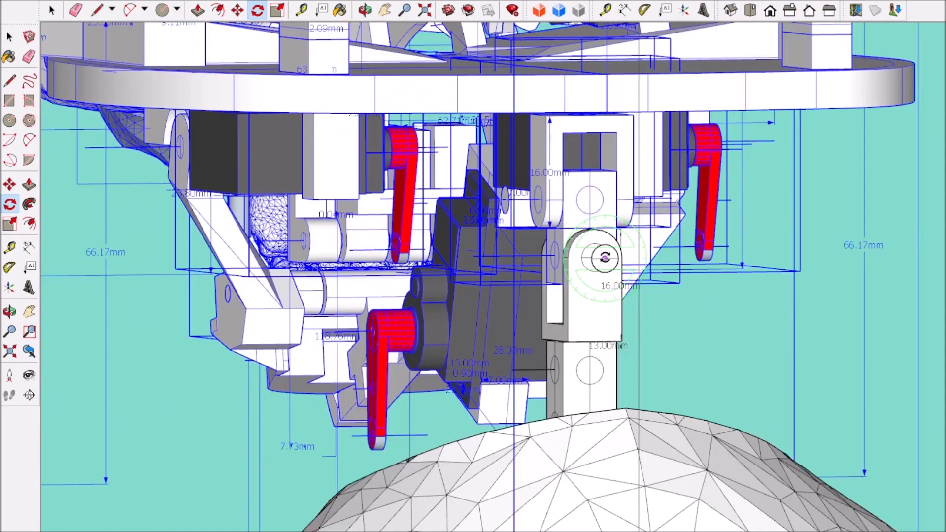
scroll(599, 263, down, 10)
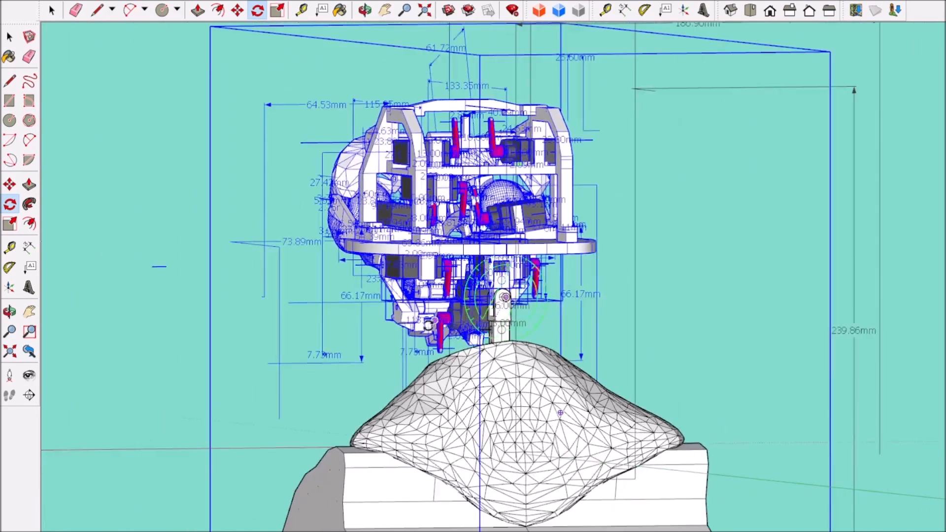
scroll(427, 326, down, 2)
middle_drag(258, 417, 797, 333)
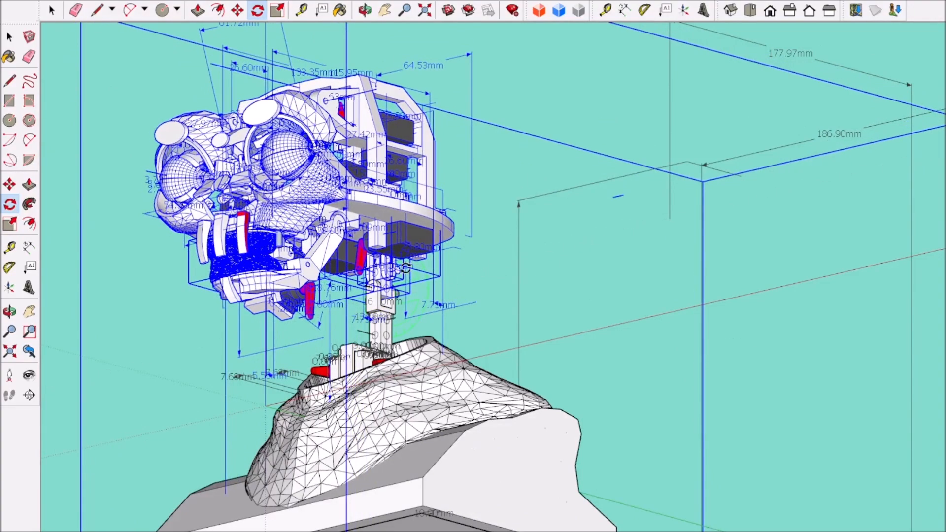
click(299, 198)
middle_drag(640, 305, 661, 308)
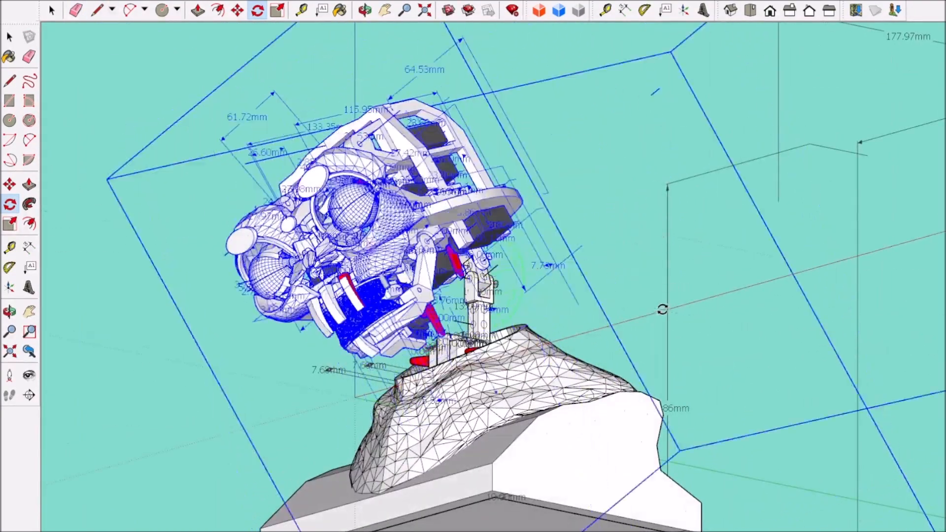
click(660, 308)
Step: Rotate the tilted head again about the neck bracket's pivot pin, toward the opposite side
scroll(469, 288, up, 3)
click(52, 10)
middle_drag(461, 288, 427, 290)
scroll(495, 295, up, 3)
key(q)
click(488, 285)
middle_drag(508, 287, 536, 286)
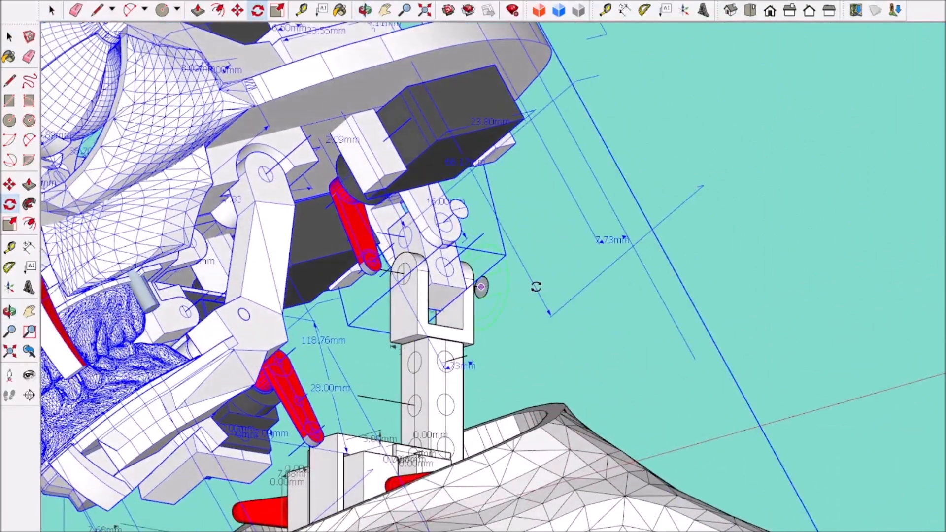
scroll(534, 288, down, 5)
middle_drag(693, 230, 764, 340)
scroll(711, 489, down, 5)
Step: Step back through the head's rotations with undo to compare the tilted and upright poses from the front
key(space)
click(207, 142)
scroll(392, 397, up, 5)
key(ctrl+z)
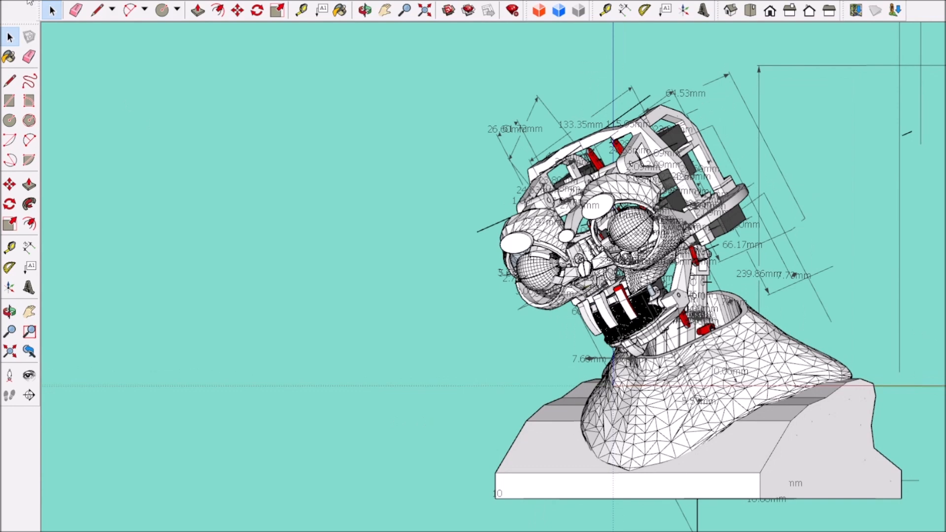
key(ctrl+z)
key(ctrl+z)
key(ctrl+z)
key(ctrl+z)
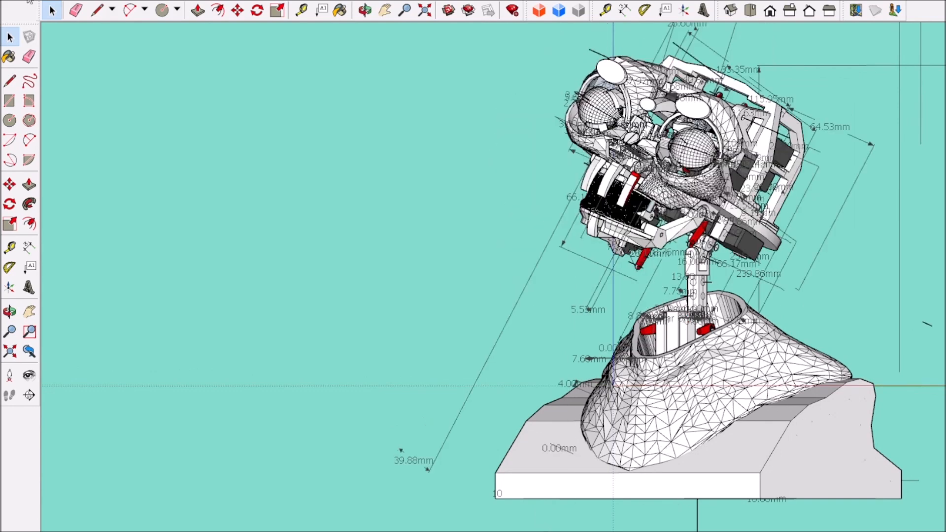
key(ctrl+z)
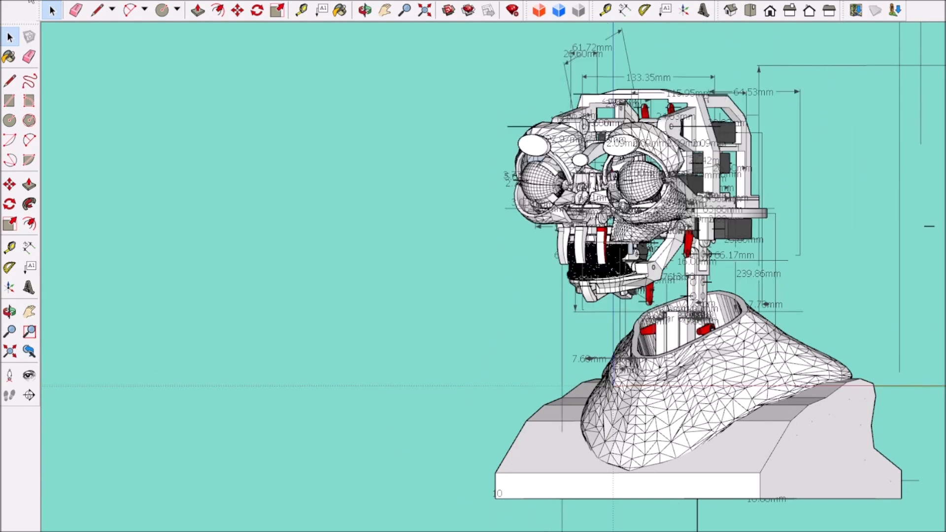
key(ctrl+z)
key(ctrl+z)
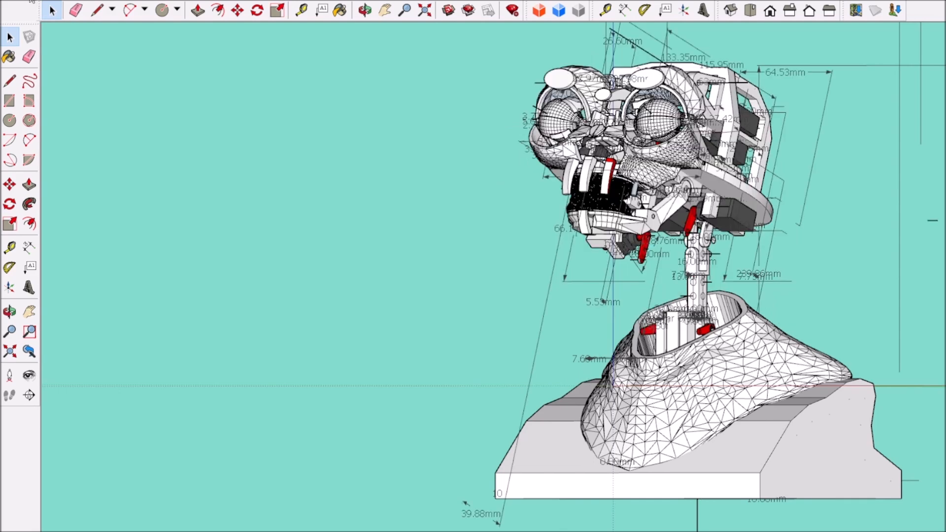
key(ctrl+z)
key(ctrl+z)
key(ctrl+z)
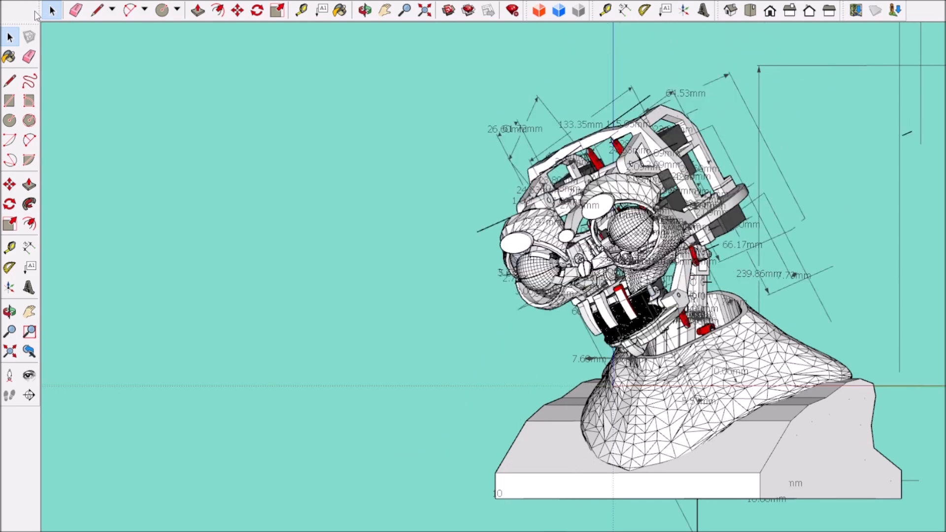
key(ctrl+z)
key(ctrl+z)
key(ctrl+z)
key(ctrl+z)
key(ctrl+z)
key(ctrl+z)
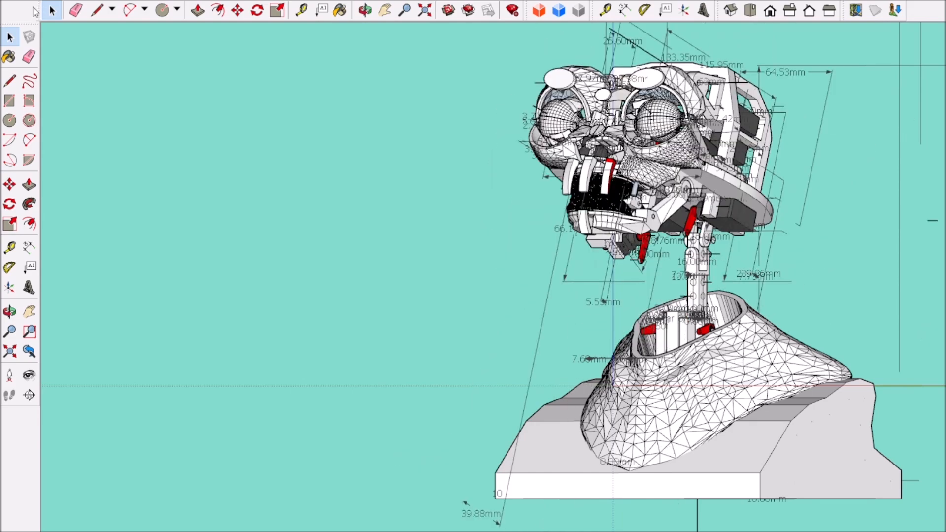
key(ctrl+z)
Step: Step through the head's test poses again from the side, checking clearance, and return the head upright
scroll(249, 222, down, 2)
middle_drag(418, 297, 160, 306)
scroll(399, 289, up, 2)
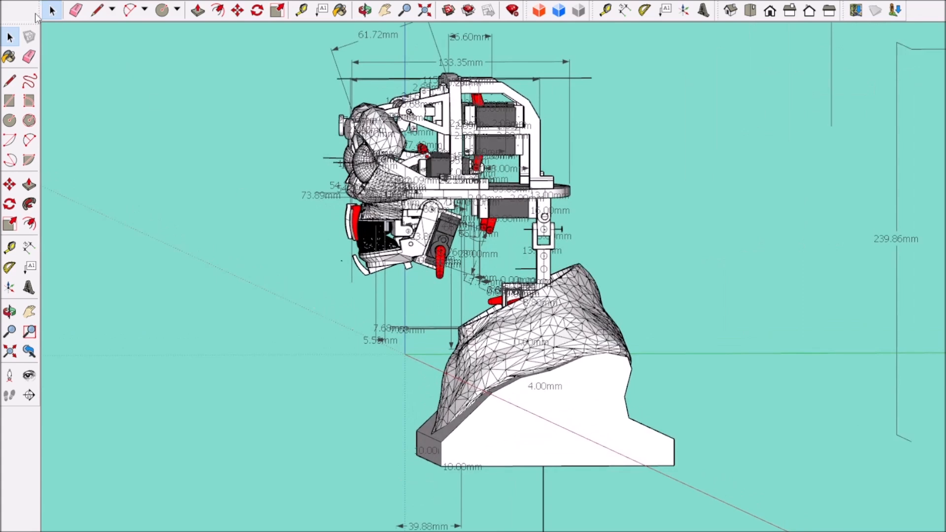
key(ctrl+z)
key(ctrl+z)
key(ctrl+z)
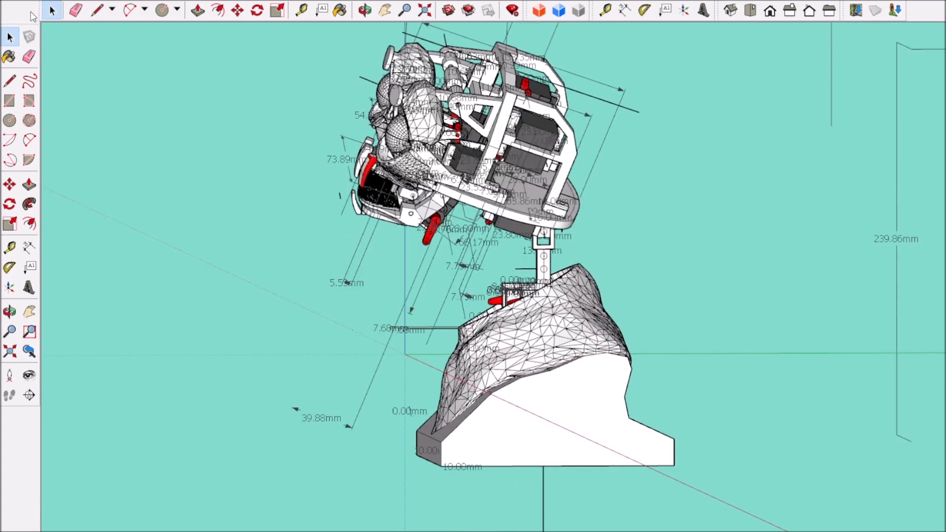
key(ctrl+z)
key(ctrl+z)
key(ctrl+z)
key(ctrl+z)
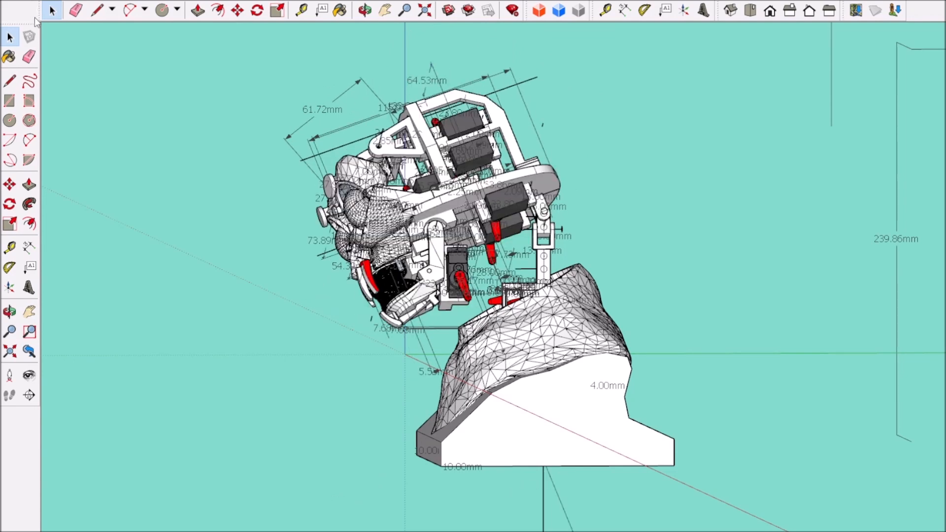
key(ctrl+z)
key(ctrl+z)
key(ctrl+z)
key(ctrl+z)
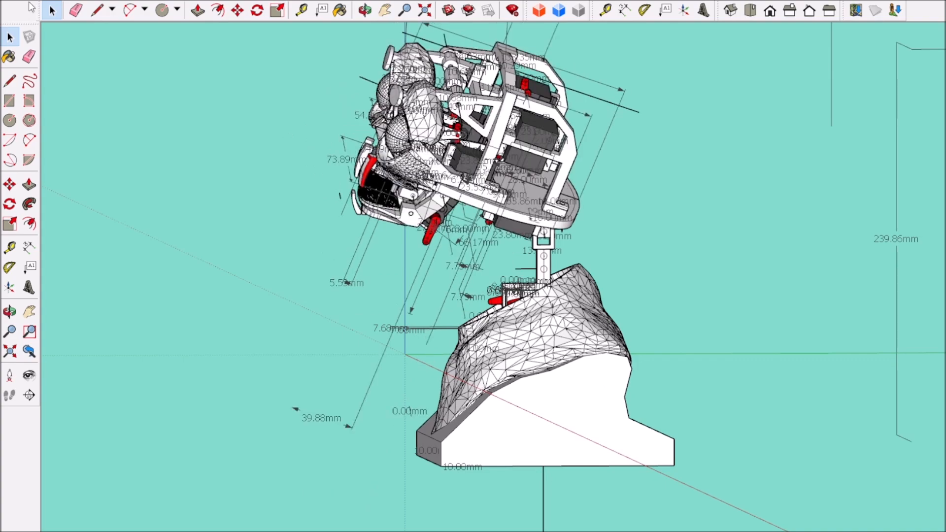
key(ctrl+z)
key(ctrl+z)
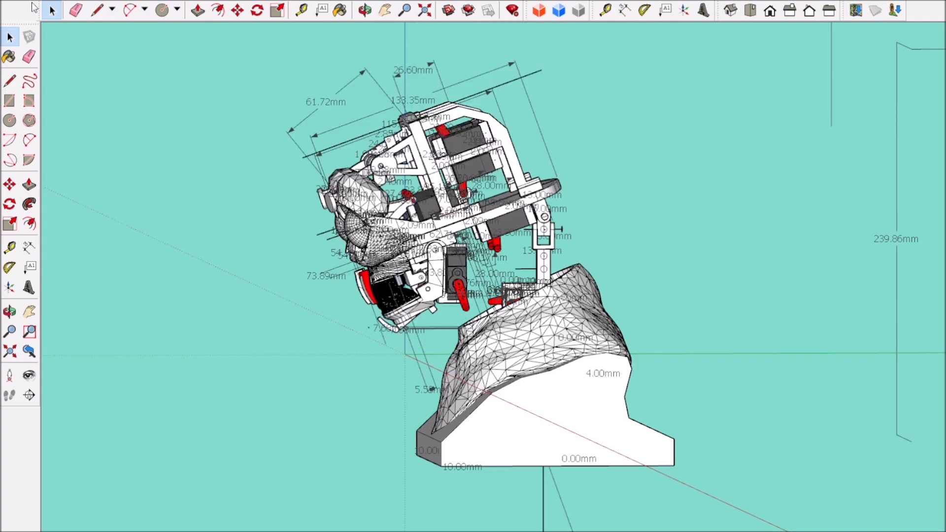
key(ctrl+z)
scroll(249, 268, down, 3)
middle_drag(256, 353, 494, 485)
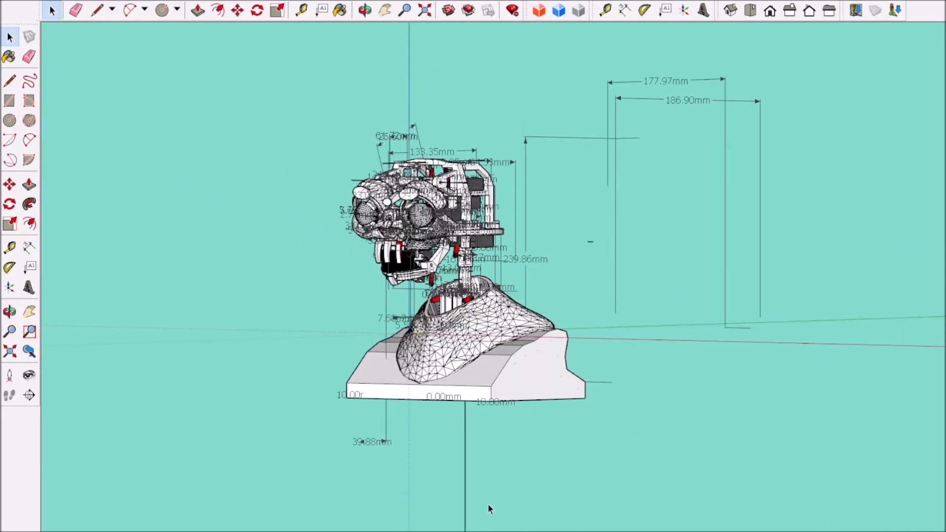
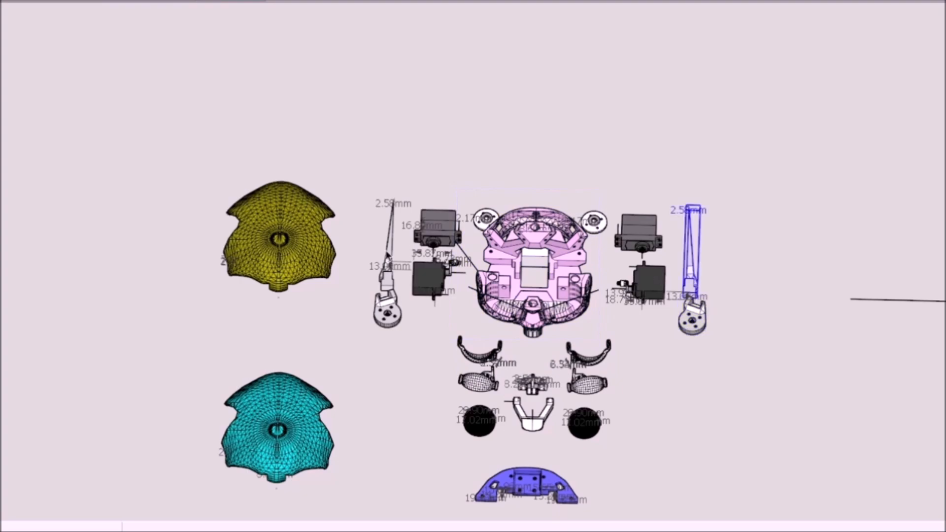
Step: Examine the laid-out printed parts around the pink head frame from several angles
click(277, 416)
scroll(385, 380, down, 1)
middle_drag(384, 380, 288, 334)
middle_drag(594, 470, 583, 472)
scroll(527, 325, up, 4)
middle_drag(527, 326, 438, 340)
click(569, 338)
middle_drag(570, 338, 469, 290)
double_click(469, 290)
middle_drag(607, 360, 700, 332)
click(730, 312)
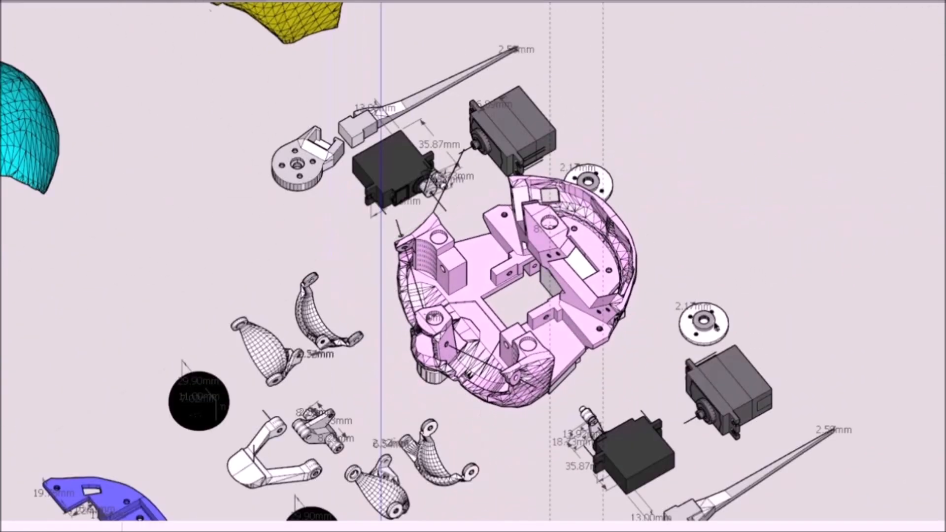
Step: Examine the underside of the yellow skull shell, including its mounting blocks and pegs
scroll(695, 337, down, 3)
middle_drag(355, 384, 570, 360)
middle_drag(184, 362, 243, 143)
scroll(300, 416, up, 3)
scroll(343, 227, up, 4)
scroll(401, 266, down, 2)
click(205, 173)
scroll(202, 177, up, 5)
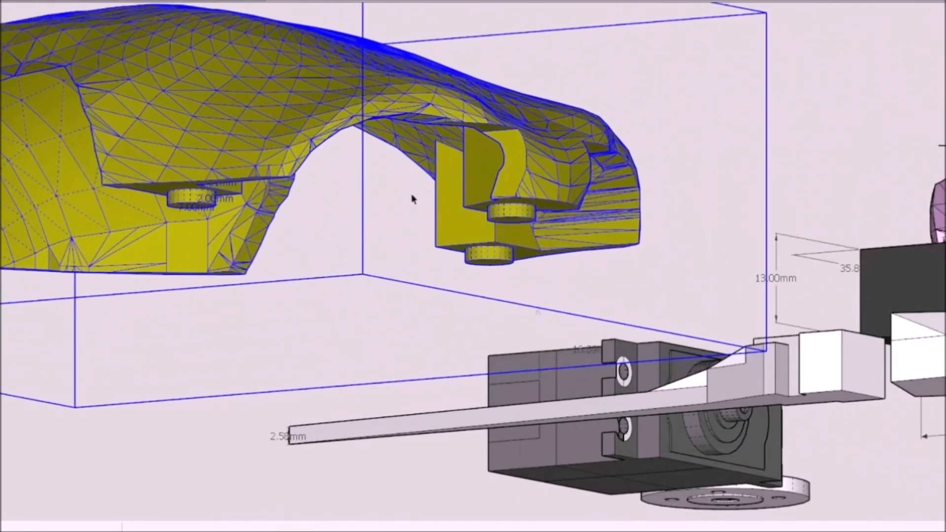
double_click(464, 234)
middle_drag(464, 234, 494, 224)
scroll(538, 221, down, 4)
scroll(495, 276, down, 4)
Step: Examine the underside of the cyan skull shell and its mounting blocks for comparison with the yellow one
click(498, 313)
middle_drag(498, 312, 316, 269)
scroll(423, 217, up, 2)
click(463, 138)
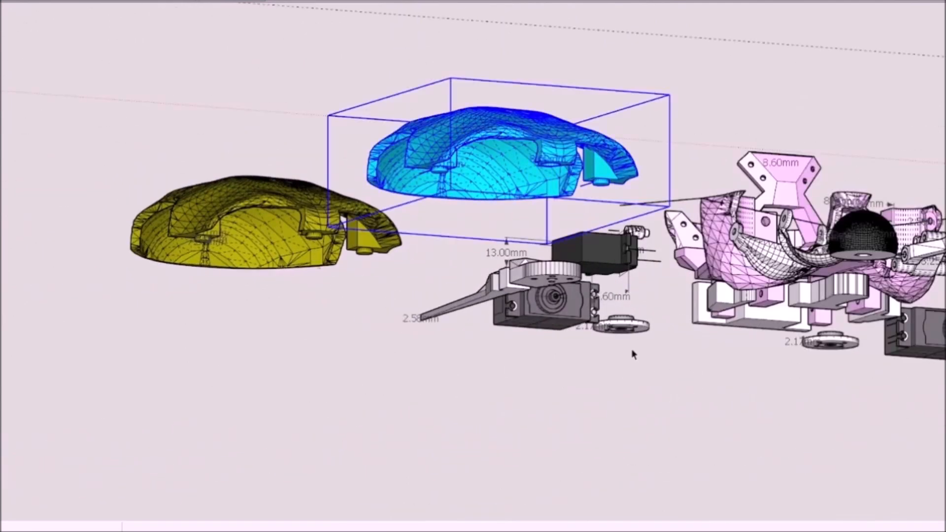
double_click(481, 161)
click(542, 324)
middle_drag(542, 323, 620, 531)
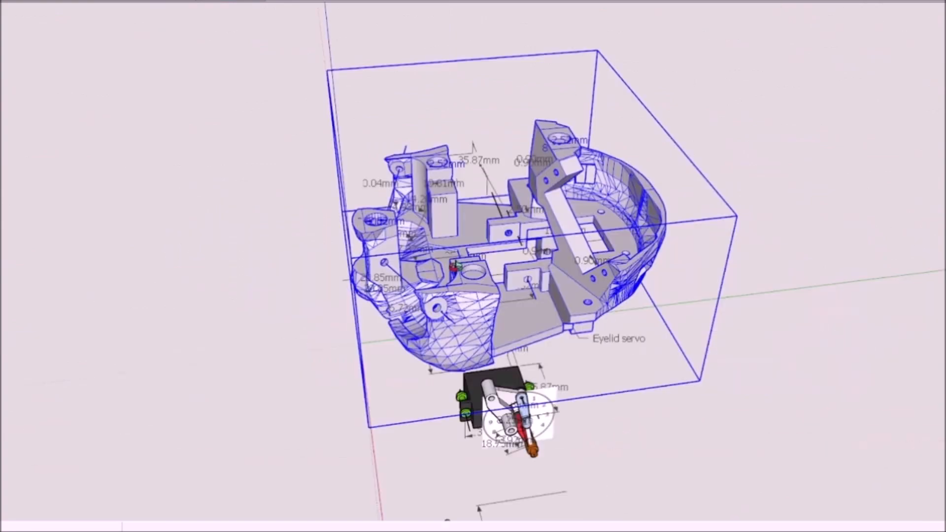
Step: Select both eyelid assemblies and move them onto the front of the head frame
middle_drag(583, 338, 343, 274)
scroll(387, 262, up, 2)
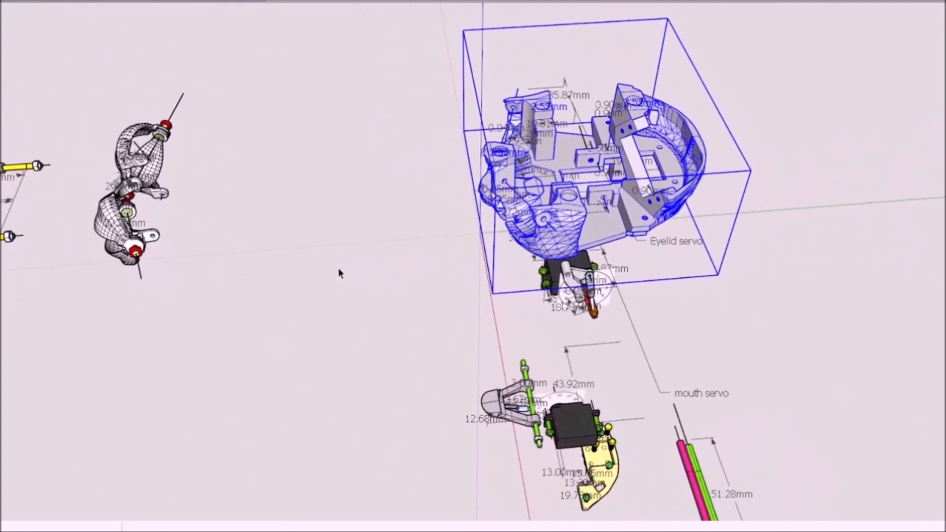
middle_drag(299, 282, 153, 235)
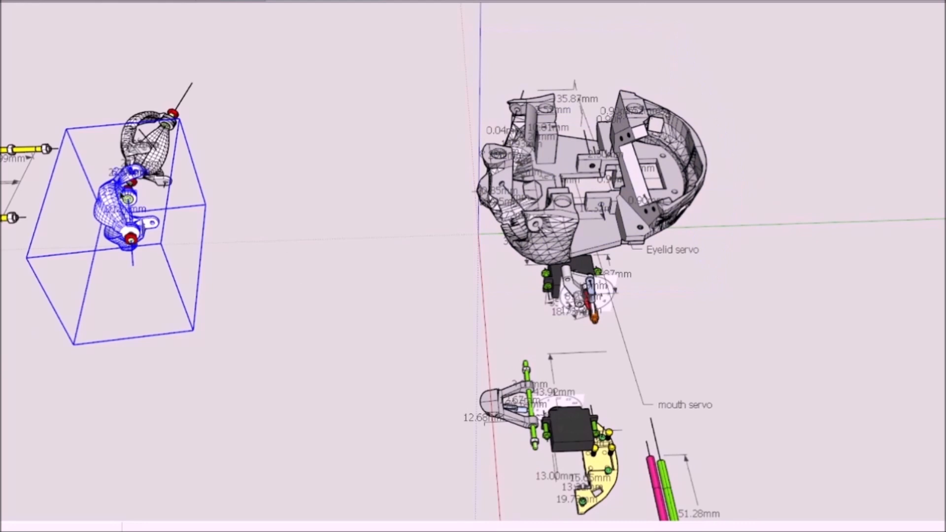
middle_drag(177, 168, 685, 325)
drag(684, 326, 696, 322)
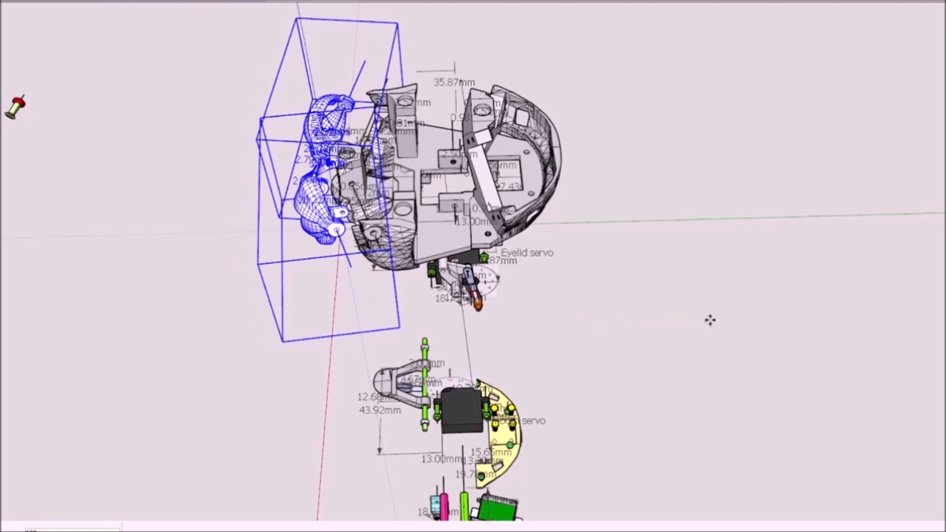
key(Return)
Step: Select the eyelid pivot screws with their red nuts and move them into the eyelid pivots on the head frame
scroll(393, 232, up, 3)
middle_drag(333, 355, 570, 206)
middle_drag(358, 243, 249, 249)
scroll(33, 317, up, 4)
middle_drag(39, 315, 236, 326)
scroll(235, 326, up, 4)
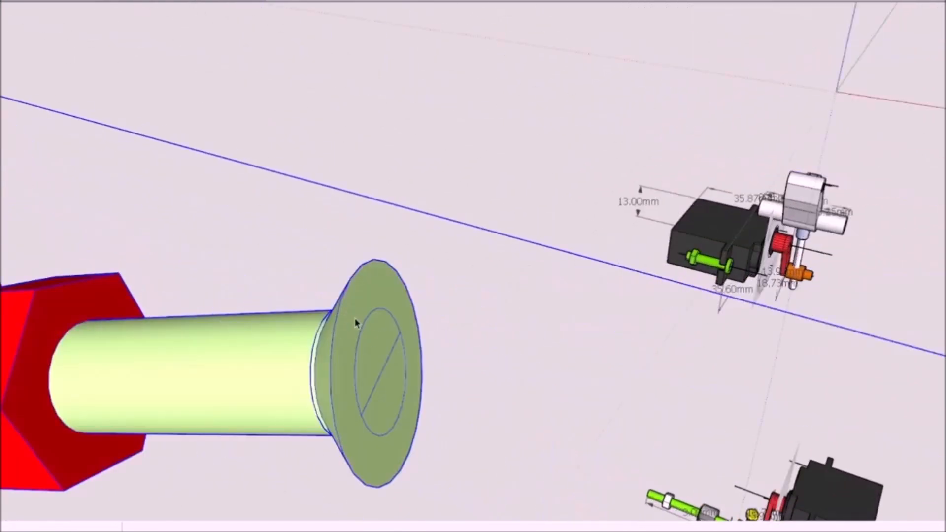
scroll(428, 359, down, 6)
middle_drag(428, 360, 279, 393)
scroll(431, 390, down, 3)
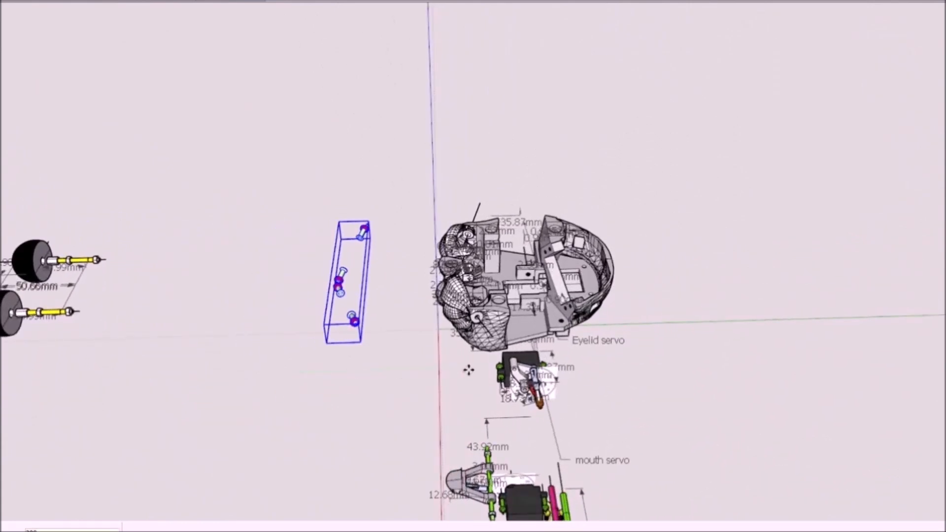
scroll(450, 311, up, 5)
middle_drag(449, 311, 527, 197)
scroll(519, 256, up, 4)
middle_drag(520, 256, 286, 121)
Step: Open the eyelid group and rotate the lids about their common pivot
scroll(562, 266, down, 4)
click(456, 214)
middle_drag(456, 215, 427, 222)
double_click(420, 235)
key(ctrl+a)
key(ctrl+t)
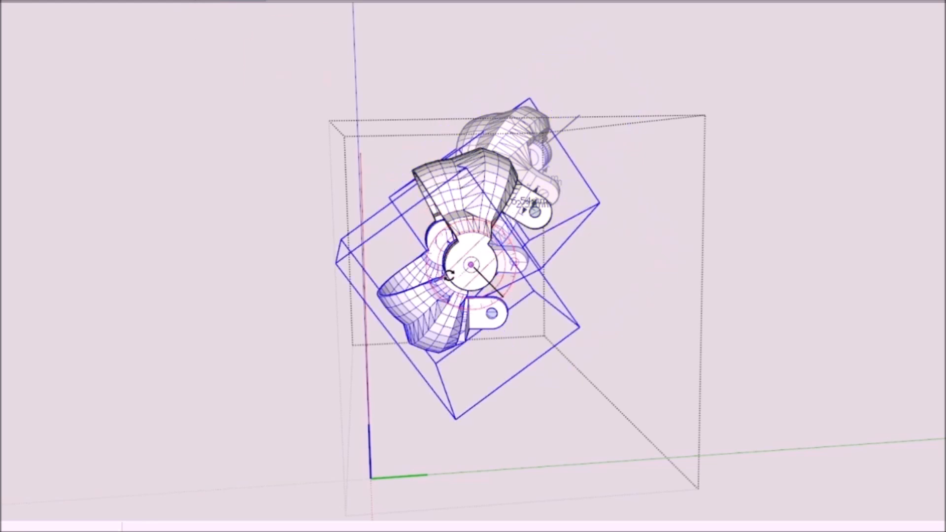
click(450, 332)
middle_drag(355, 268, 641, 286)
key(space)
Step: Open the eyeball group and move the end nuts back, clear of the yellow threaded rods
scroll(458, 269, down, 3)
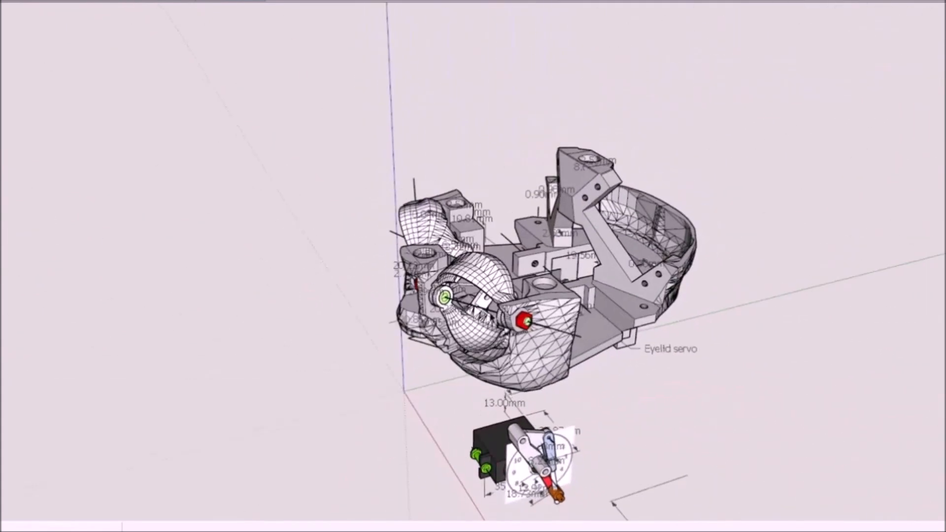
scroll(492, 317, down, 3)
mouse_move(491, 318)
middle_down()
mouse_move(207, 305)
mouse_move(414, 340)
mouse_move(631, 320)
middle_up()
scroll(93, 359, up, 4)
middle_drag(281, 394, 141, 389)
scroll(118, 340, up, 3)
double_click(243, 295)
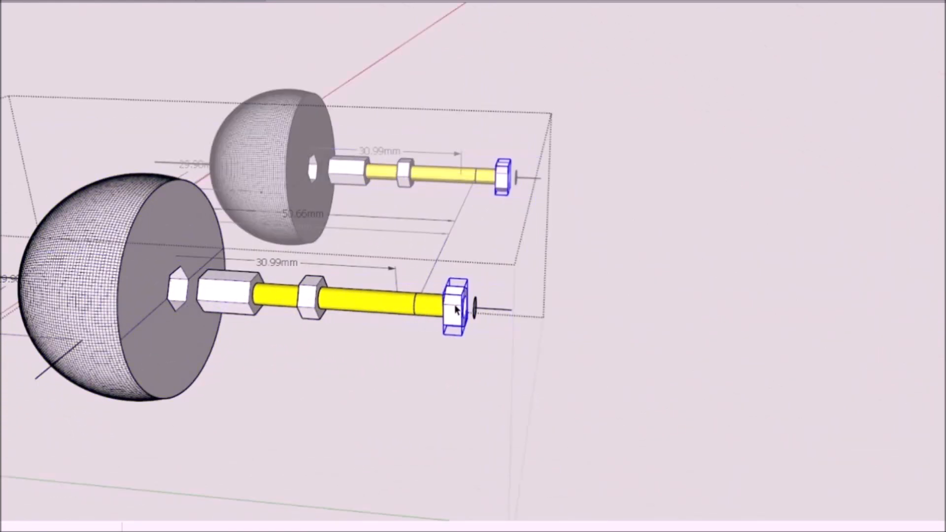
scroll(599, 213, down, 2)
middle_drag(599, 213, 627, 260)
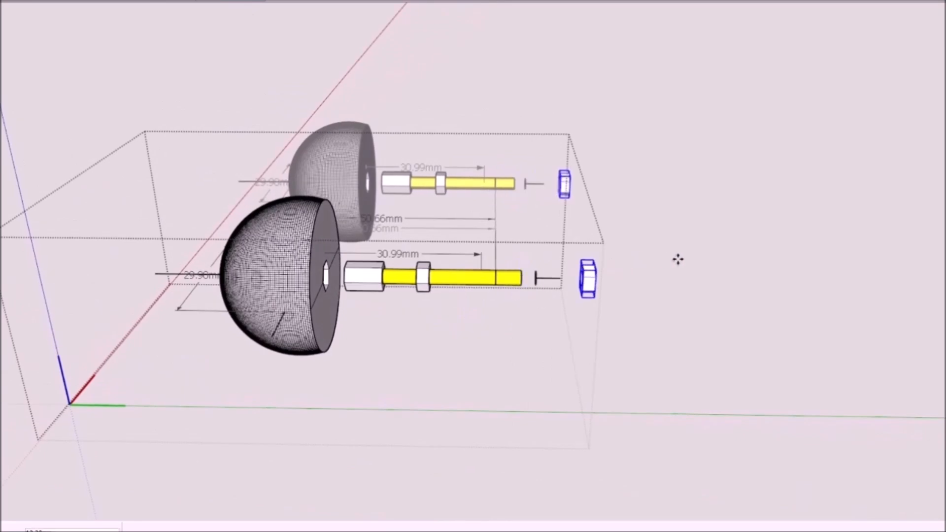
Step: Select the rod parts of both eyes and move them forward so the hex couplings seat in the eyeballs
scroll(658, 299, down, 4)
mouse_move(659, 299)
middle_down()
mouse_move(526, 340)
mouse_move(433, 325)
mouse_move(517, 315)
middle_up()
scroll(433, 325, up, 4)
click(554, 265)
scroll(555, 266, down, 4)
mouse_move(557, 270)
middle_down()
mouse_move(604, 324)
mouse_move(707, 308)
mouse_move(575, 338)
mouse_move(656, 323)
mouse_move(599, 327)
mouse_move(709, 353)
mouse_move(702, 457)
mouse_move(681, 498)
middle_up()
scroll(691, 314, up, 3)
shift+click(726, 285)
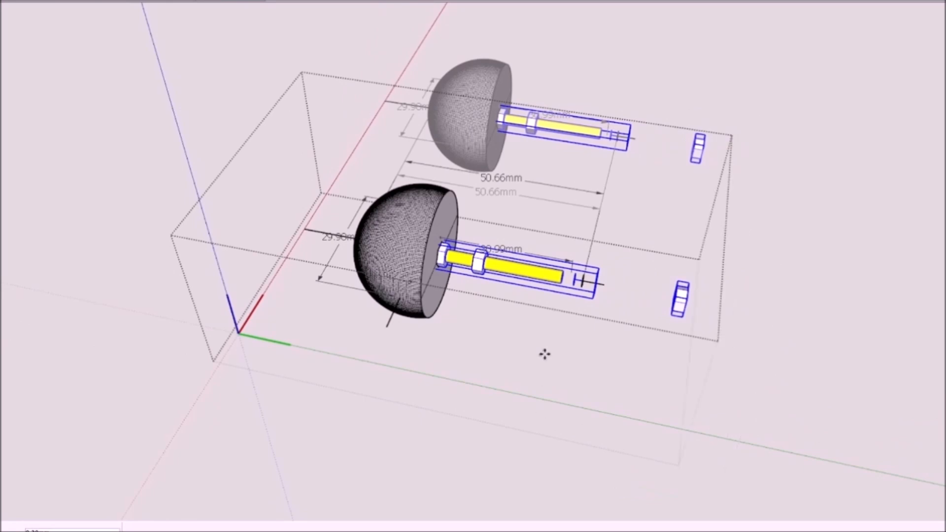
Step: Close the eye group, select both eyeball assemblies and move them along the green axis toward the head
scroll(549, 354, down, 5)
middle_drag(549, 354, 597, 322)
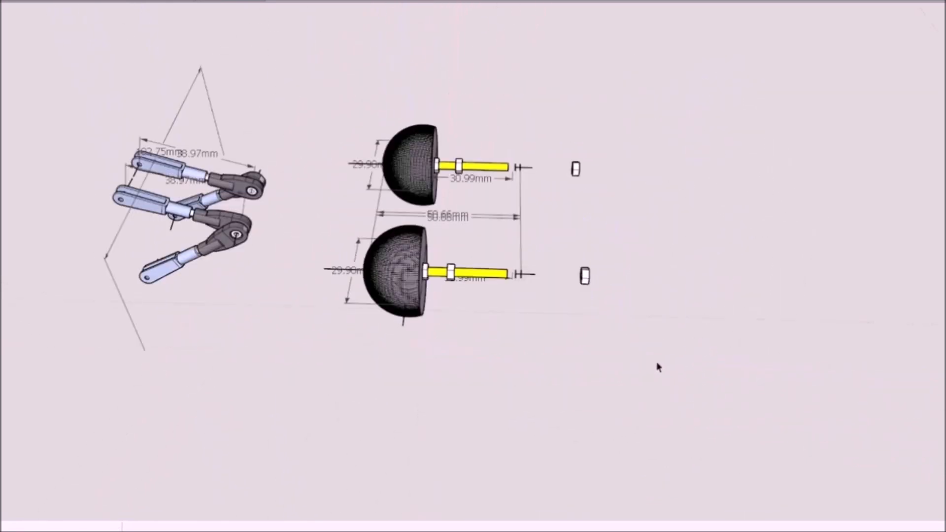
scroll(435, 260, up, 3)
scroll(562, 278, down, 5)
scroll(680, 308, up, 3)
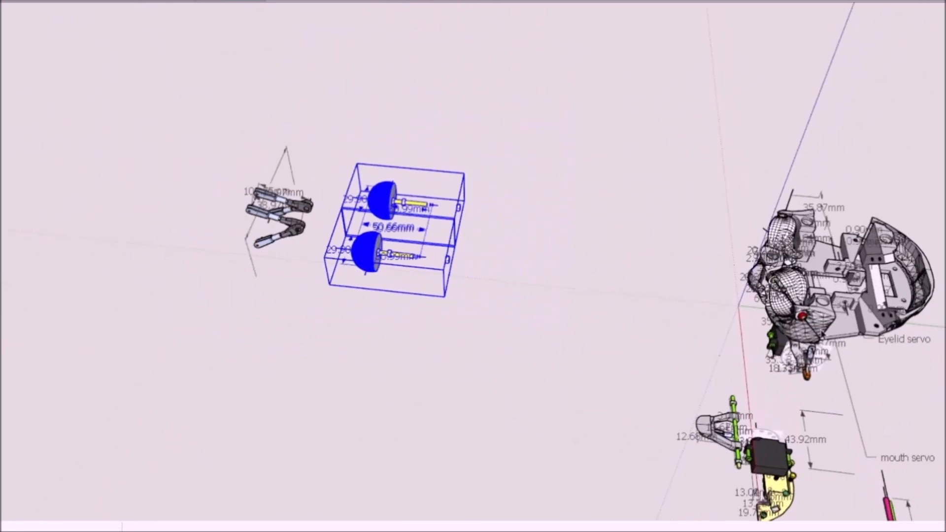
scroll(692, 336, up, 3)
middle_drag(691, 337, 640, 244)
drag(382, 287, 777, 288)
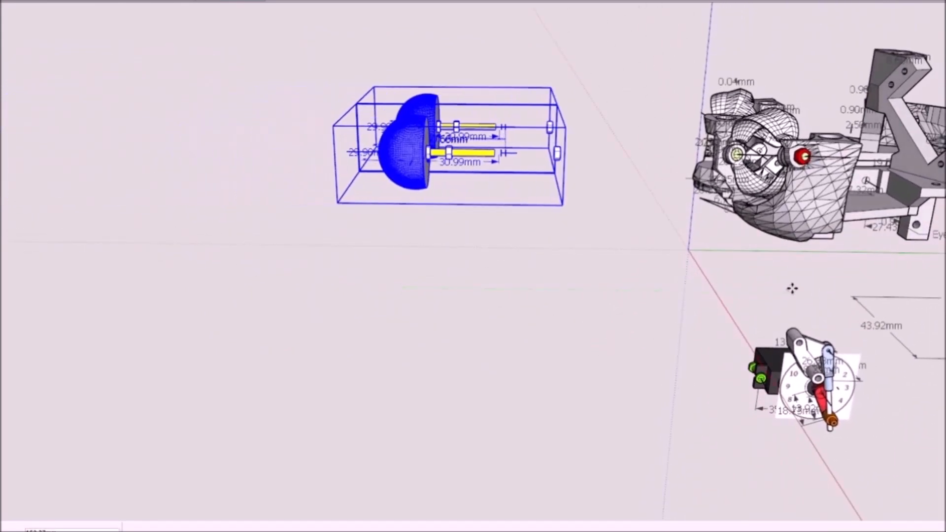
key(Return)
Step: Move both eyeball assemblies further back so the rods pass through the eye mounts behind the eyelids
middle_drag(833, 271, 942, 279)
mouse_move(591, 222)
middle_down()
mouse_move(699, 237)
mouse_move(504, 197)
mouse_move(463, 276)
middle_up()
scroll(493, 291, down, 4)
scroll(696, 344, up, 4)
mouse_move(696, 344)
middle_down()
mouse_move(714, 376)
mouse_move(690, 363)
mouse_move(721, 353)
middle_up()
drag(721, 353, 745, 345)
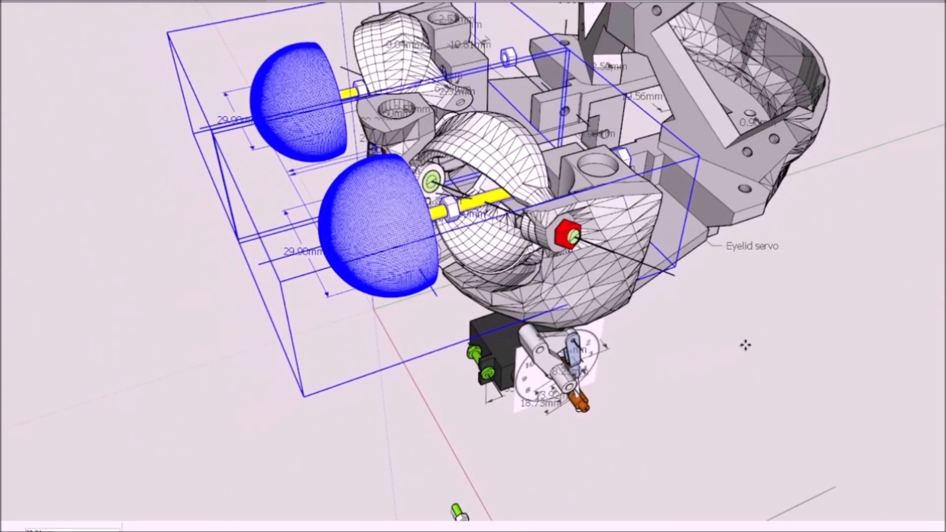
mouse_move(745, 344)
middle_down()
mouse_move(551, 275)
mouse_move(634, 284)
middle_up()
scroll(550, 274, up, 4)
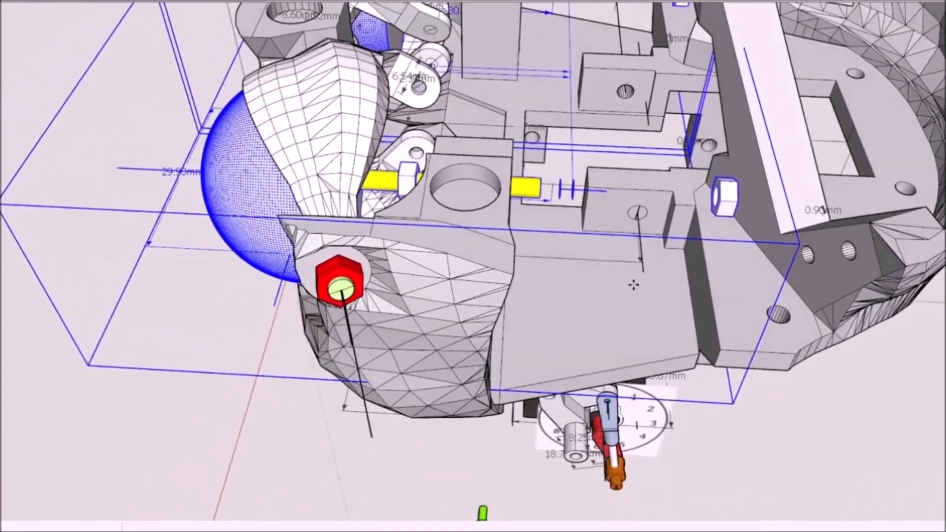
Step: Open the eye group and move both end nuts forward toward the yellow rods
double_click(252, 183)
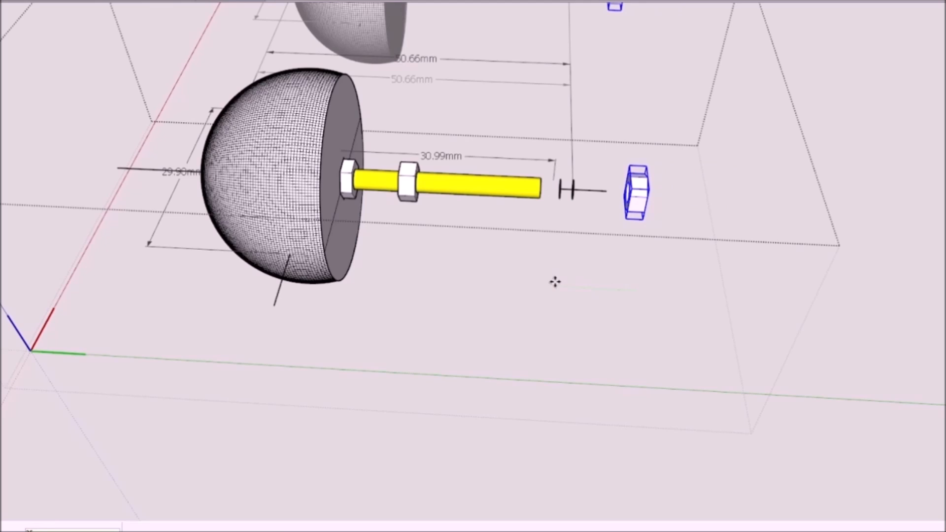
click(460, 443)
scroll(675, 392, down, 1)
middle_drag(676, 392, 541, 276)
Step: Open the eyelid group and rotate the upper lids about the pivot pin's centre
scroll(586, 207, down, 3)
double_click(435, 185)
middle_drag(435, 185, 382, 157)
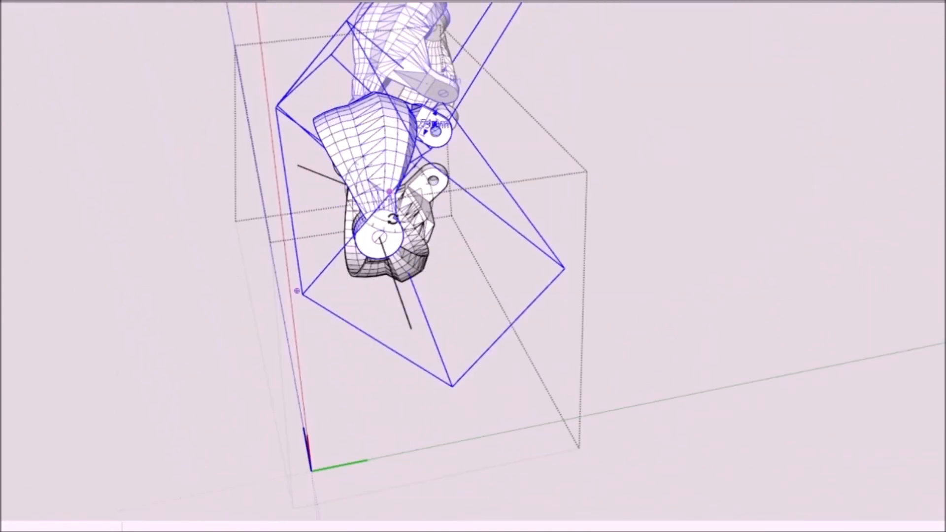
click(381, 239)
click(406, 157)
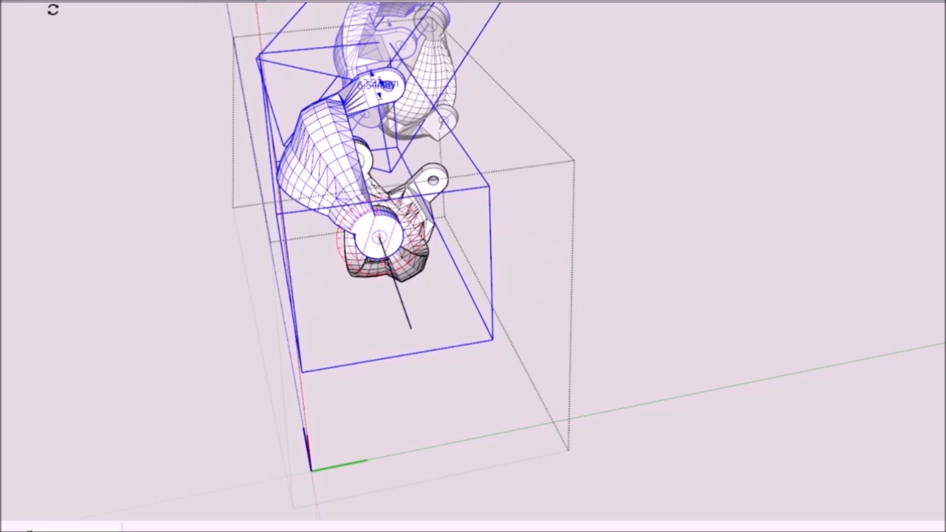
Step: Rotate the lower eyelids 45 degrees about the same pivot pin
click(379, 236)
click(423, 273)
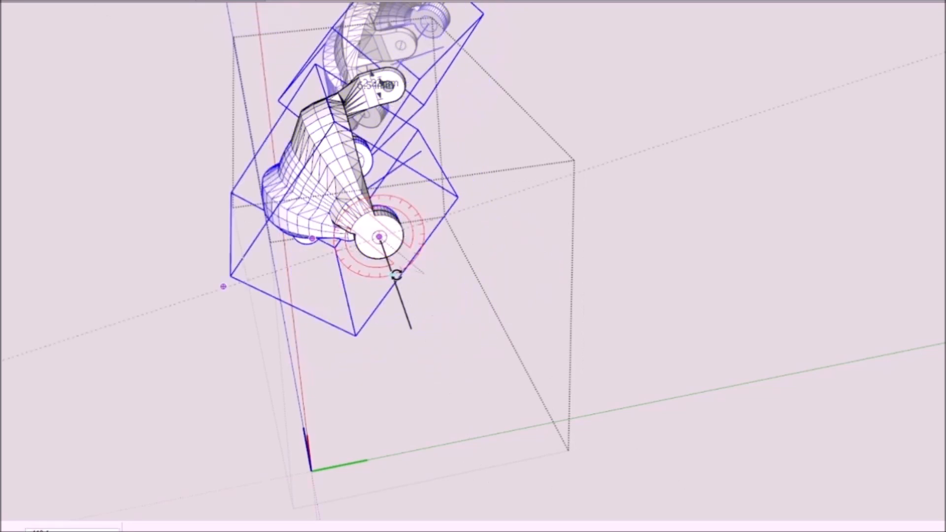
text(45)
key(Return)
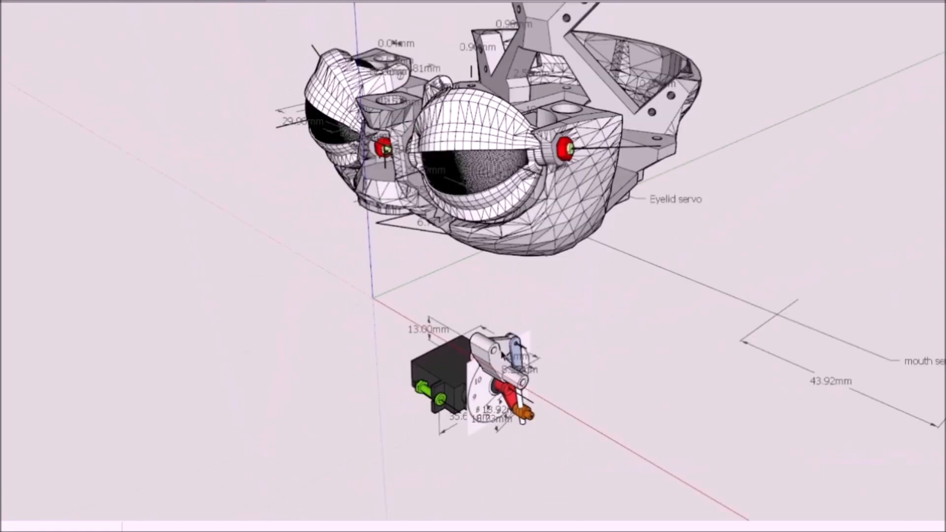
middle_drag(699, 295, 724, 256)
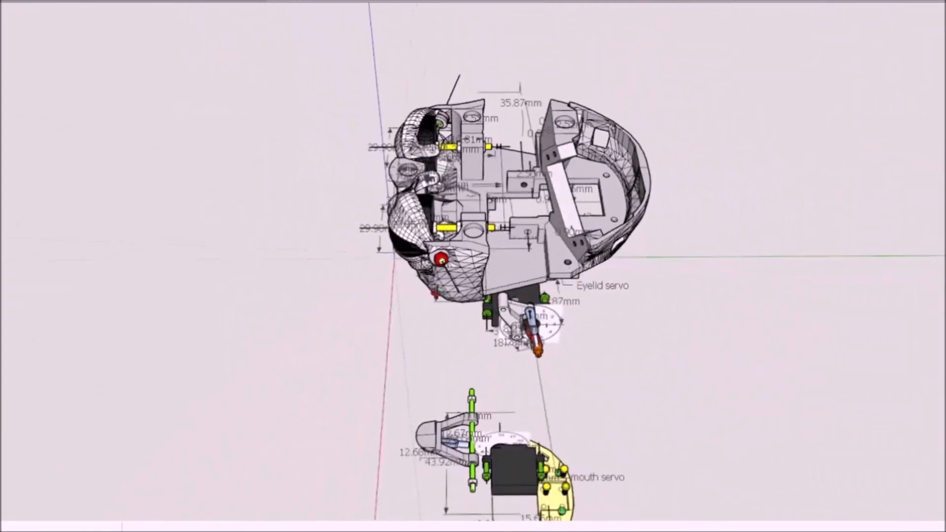
Step: Select the blue and grey eyelid linkages and move them into the head between the eyeballs
mouse_move(435, 294)
middle_down()
mouse_move(621, 271)
mouse_move(411, 308)
mouse_move(453, 291)
middle_up()
scroll(403, 303, down, 2)
shift+middle_drag(453, 291, 696, 271)
shift+click(260, 206)
middle_drag(296, 65, 288, 65)
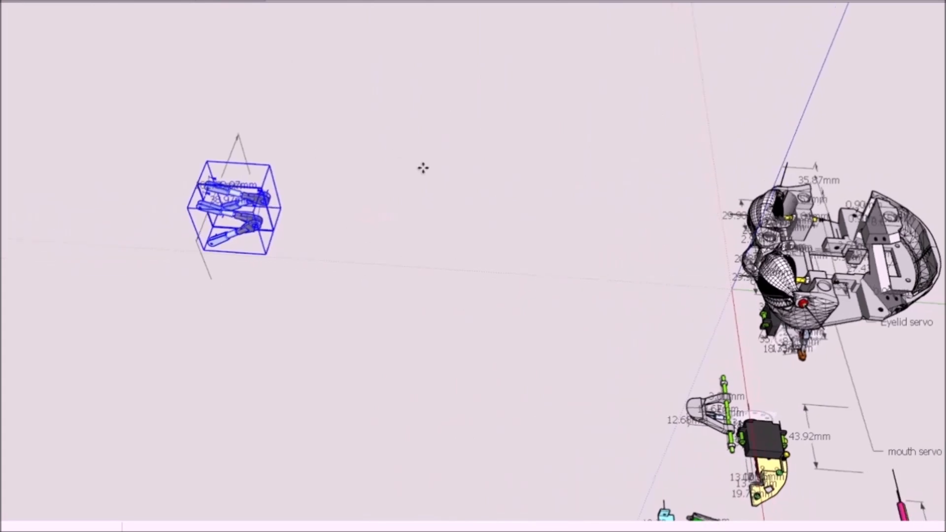
scroll(423, 168, down, 3)
middle_drag(777, 279, 662, 332)
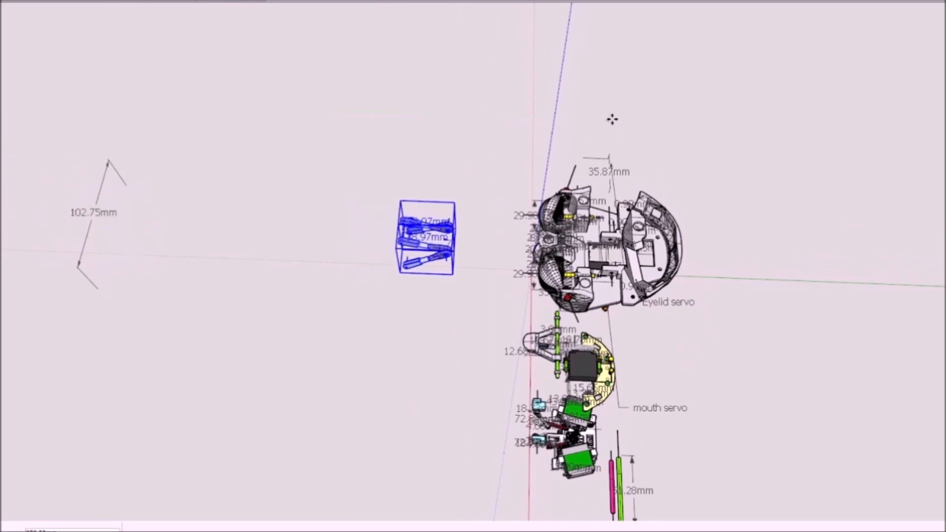
scroll(712, 124, up, 5)
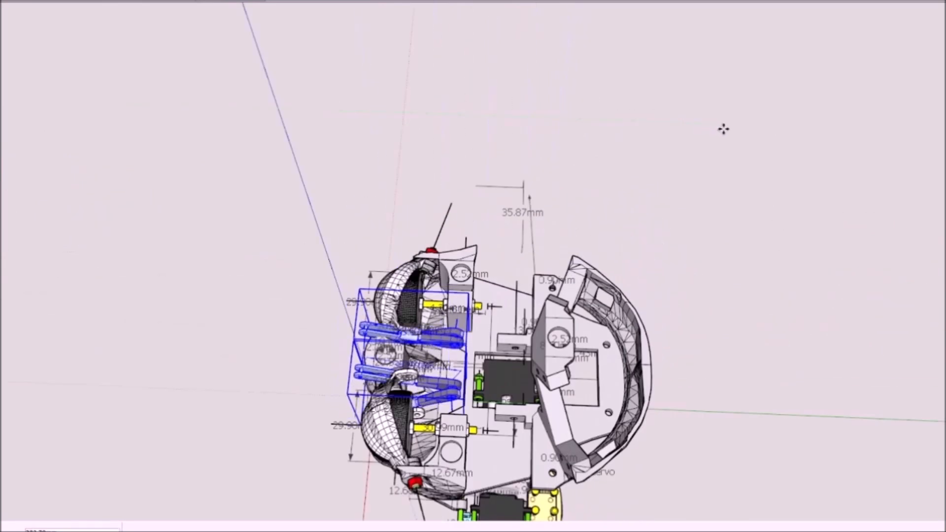
scroll(436, 367, up, 5)
middle_drag(436, 404, 536, 312)
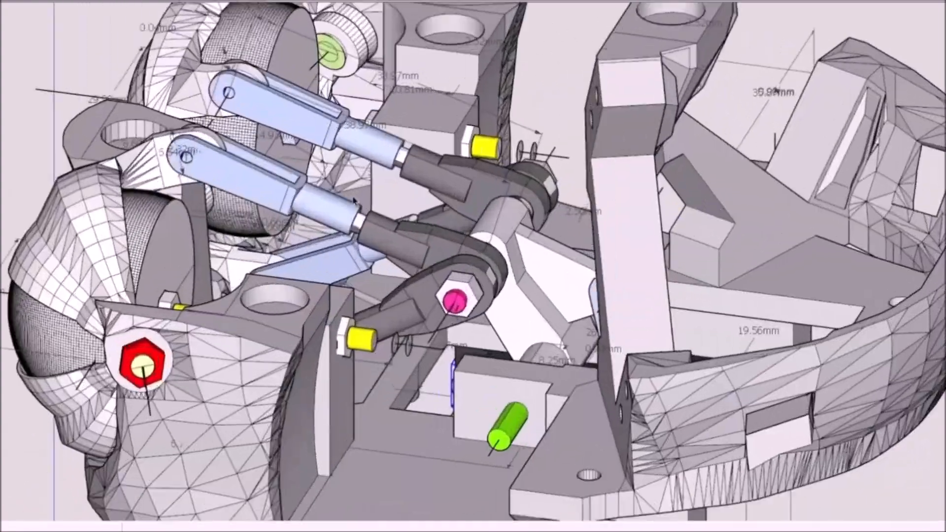
middle_drag(353, 200, 446, 340)
scroll(444, 339, up, 5)
Step: Open the grey rod end of an eyelid linkage and adjust its sleeve's end face with Push/Pull
click(434, 335)
scroll(438, 309, down, 4)
double_click(437, 307)
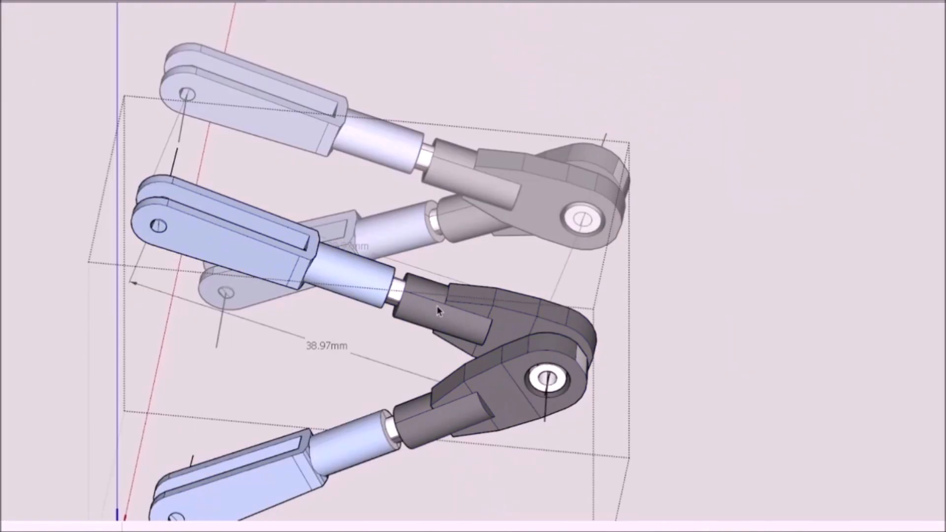
scroll(438, 307, up, 2)
double_click(437, 306)
triple_click(437, 307)
middle_drag(436, 306, 476, 292)
scroll(476, 292, up, 5)
click(426, 257)
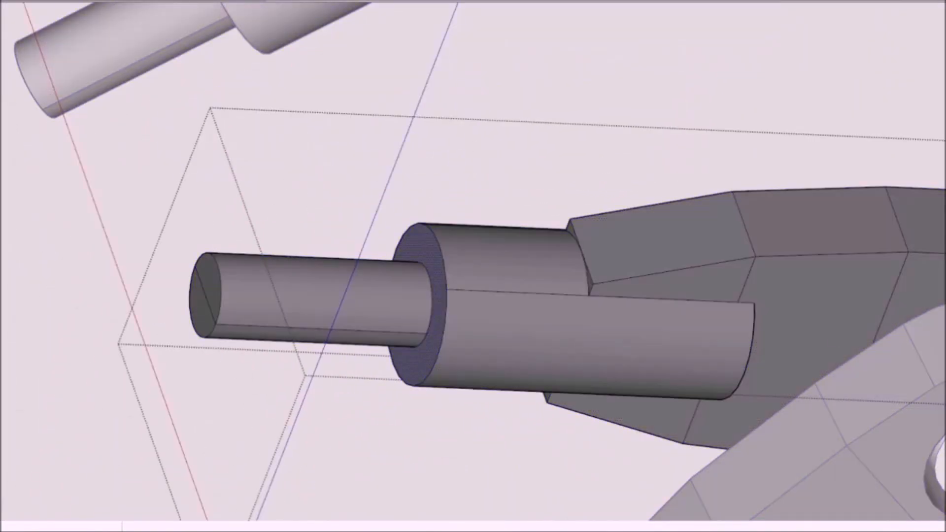
scroll(448, 301, down, 5)
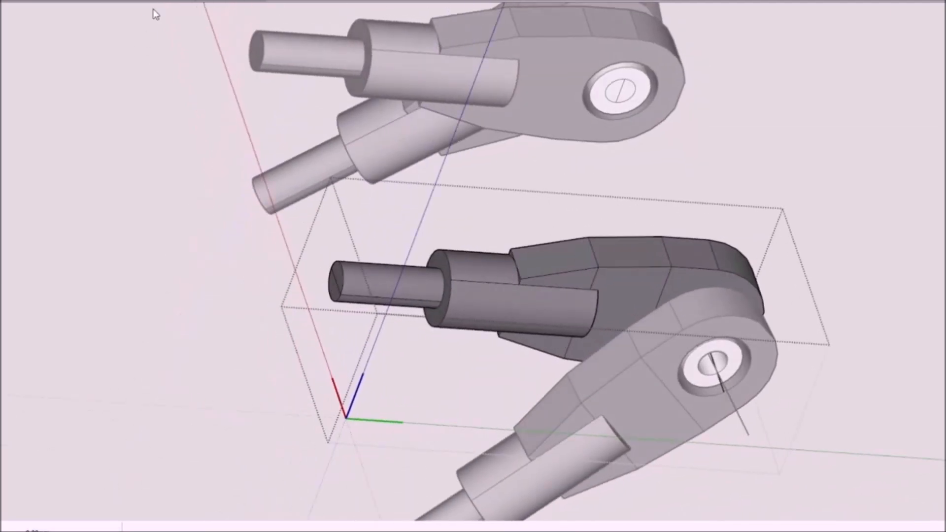
scroll(452, 321, down, 1)
click(439, 317)
key(p)
scroll(401, 347, down, 3)
scroll(546, 294, up, 5)
middle_drag(386, 331, 218, 344)
scroll(547, 293, down, 5)
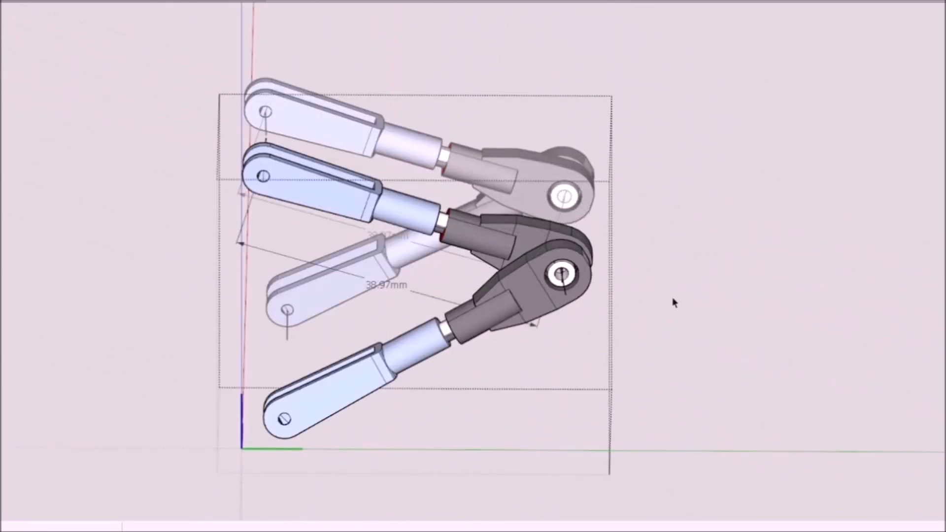
middle_drag(672, 297, 625, 311)
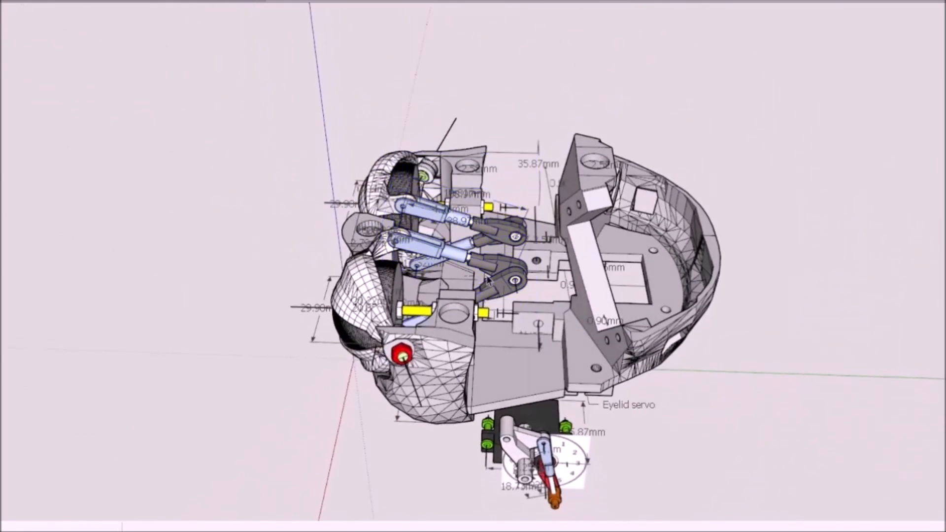
Step: Examine the eyelid linkages and the bell crank they connect to from several angles
middle_drag(488, 280, 545, 310)
scroll(591, 310, down, 4)
scroll(603, 354, up, 6)
middle_drag(635, 419, 601, 396)
scroll(641, 384, down, 5)
scroll(586, 419, up, 8)
click(418, 398)
scroll(417, 398, down, 3)
scroll(459, 243, up, 6)
ctrl+click(457, 238)
scroll(419, 296, down, 8)
mouse_move(409, 303)
middle_down()
mouse_move(463, 288)
mouse_move(465, 277)
mouse_move(359, 296)
mouse_move(332, 353)
mouse_move(337, 243)
middle_up()
scroll(443, 277, up, 6)
Step: Select the bell crank and its blue linkage rod and move them up into the head frame
double_click(451, 273)
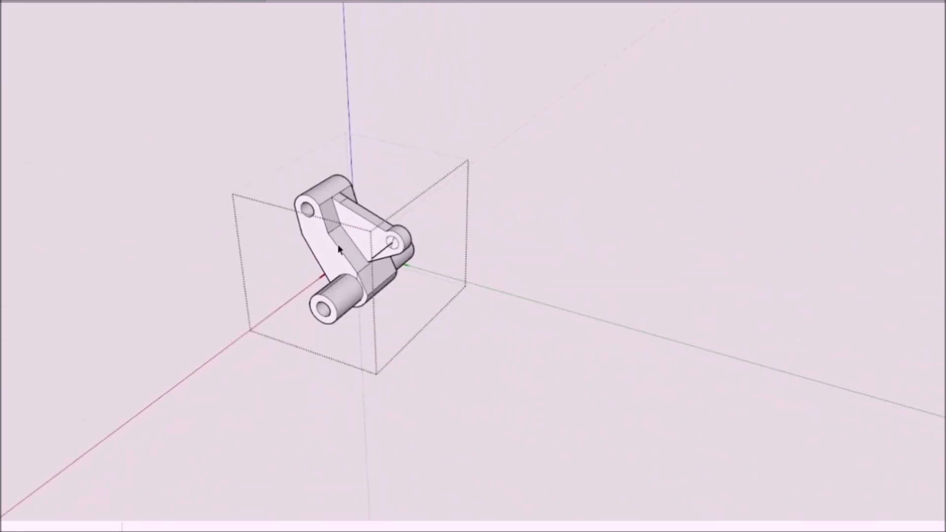
scroll(356, 192, up, 4)
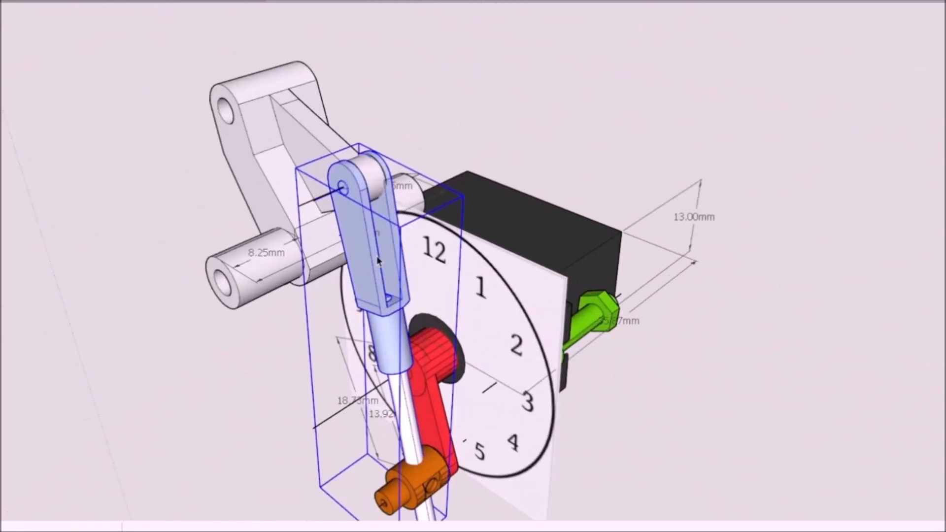
scroll(376, 256, down, 10)
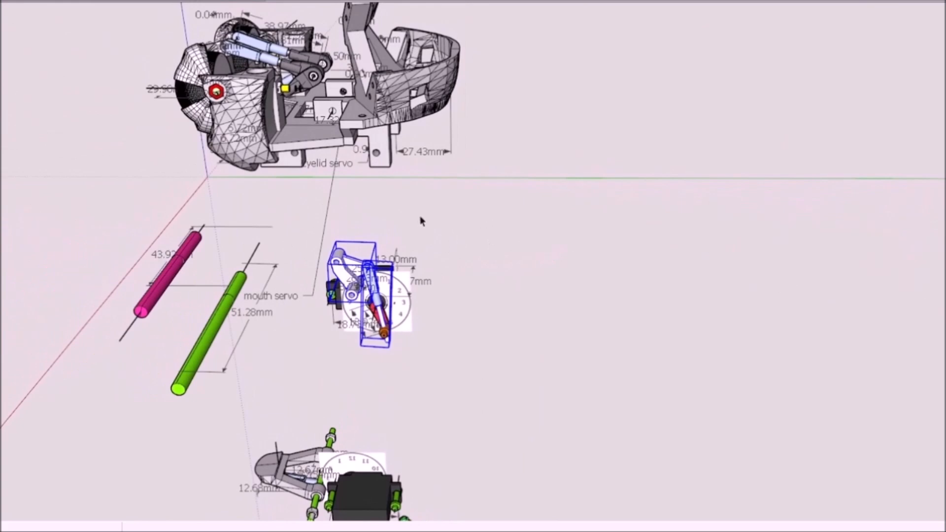
middle_drag(421, 221, 488, 217)
drag(491, 193, 485, 122)
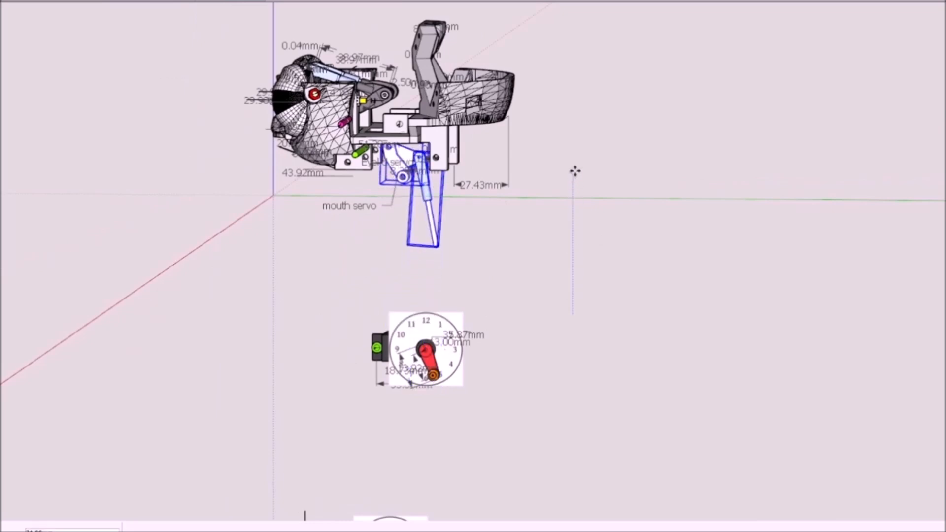
mouse_move(411, 210)
middle_down()
mouse_move(325, 249)
mouse_move(133, 256)
middle_up()
scroll(443, 128, up, 5)
drag(848, 125, 833, 125)
mouse_move(660, 246)
middle_down()
mouse_move(665, 232)
mouse_move(711, 209)
mouse_move(511, 205)
mouse_move(651, 225)
mouse_move(640, 182)
mouse_move(566, 236)
middle_up()
scroll(372, 160, up, 5)
mouse_move(345, 197)
middle_down()
mouse_move(354, 217)
mouse_move(445, 209)
middle_up()
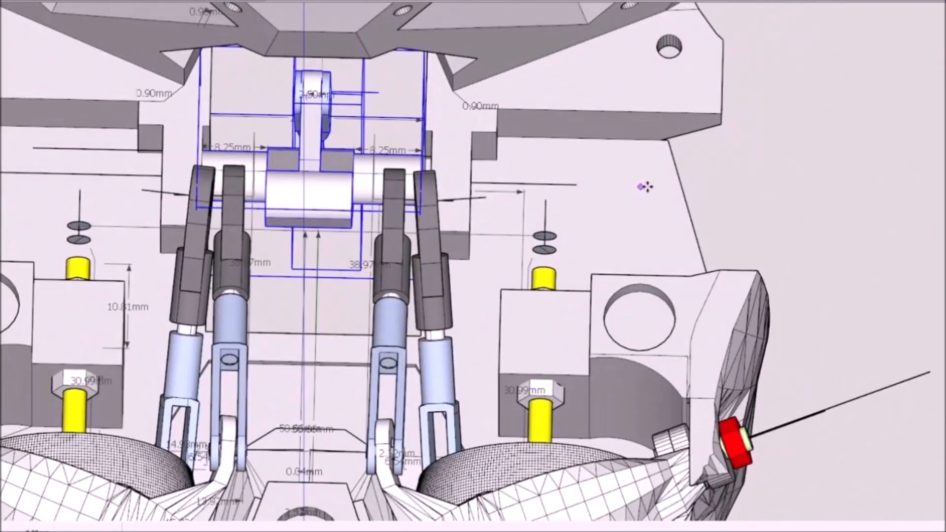
Step: Align the bell crank with the grey rod ends of the eyelid linkages in the middle of the head
scroll(347, 139, up, 3)
scroll(477, 147, down, 6)
mouse_move(769, 246)
middle_down()
mouse_move(665, 234)
mouse_move(867, 237)
middle_up()
mouse_move(98, 325)
middle_down()
mouse_move(286, 264)
mouse_move(416, 146)
mouse_move(391, 286)
mouse_move(212, 369)
middle_up()
scroll(390, 287, down, 3)
scroll(896, 227, up, 3)
Step: Move the 51.28 mm green pin along the red axis into the head so it passes through the bell crank
mouse_move(897, 227)
middle_down()
mouse_move(883, 258)
mouse_move(843, 287)
mouse_move(152, 223)
middle_up()
scroll(843, 287, down, 1)
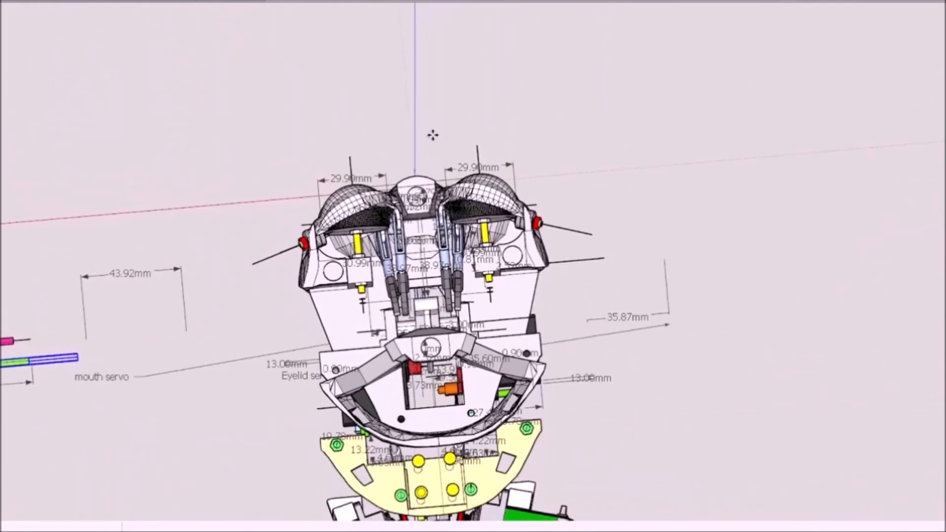
middle_drag(342, 82, 473, 170)
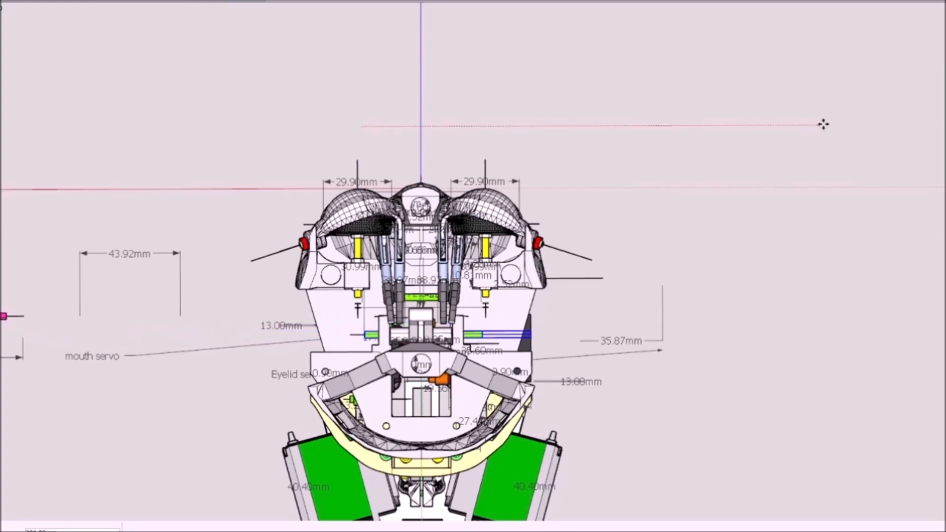
scroll(429, 333, up, 4)
middle_drag(364, 335, 485, 268)
scroll(412, 321, up, 3)
mouse_move(412, 321)
middle_down()
mouse_move(511, 253)
mouse_move(369, 391)
mouse_move(512, 385)
mouse_move(591, 394)
mouse_move(656, 350)
mouse_move(388, 438)
mouse_move(447, 458)
middle_up()
Step: Move the 43.92 mm pink pin into the head through the eyelid linkage rod ends and the bell crank
scroll(514, 388, down, 3)
scroll(387, 438, down, 2)
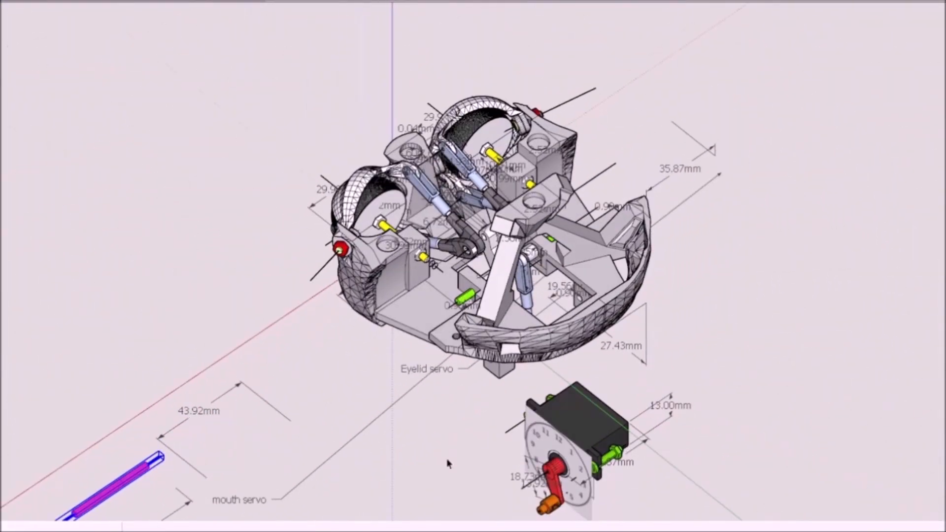
middle_drag(656, 274, 204, 237)
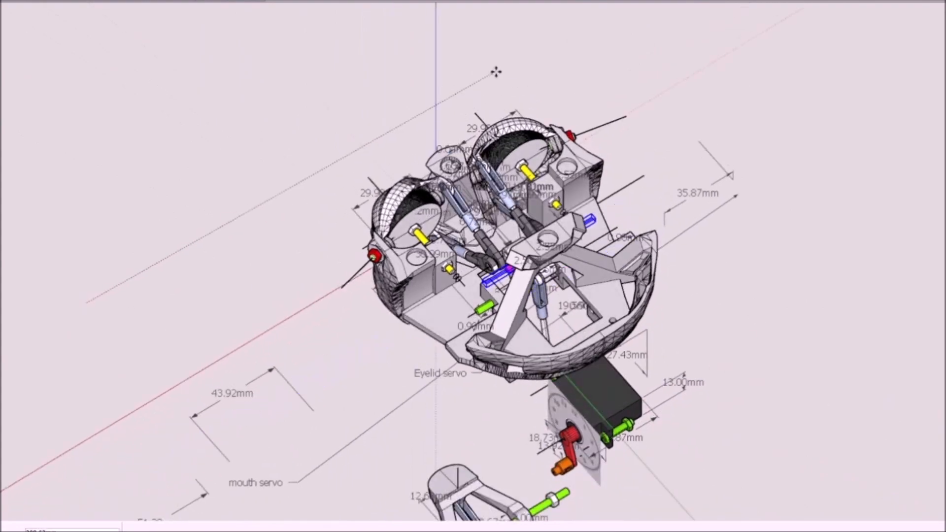
scroll(473, 261, up, 12)
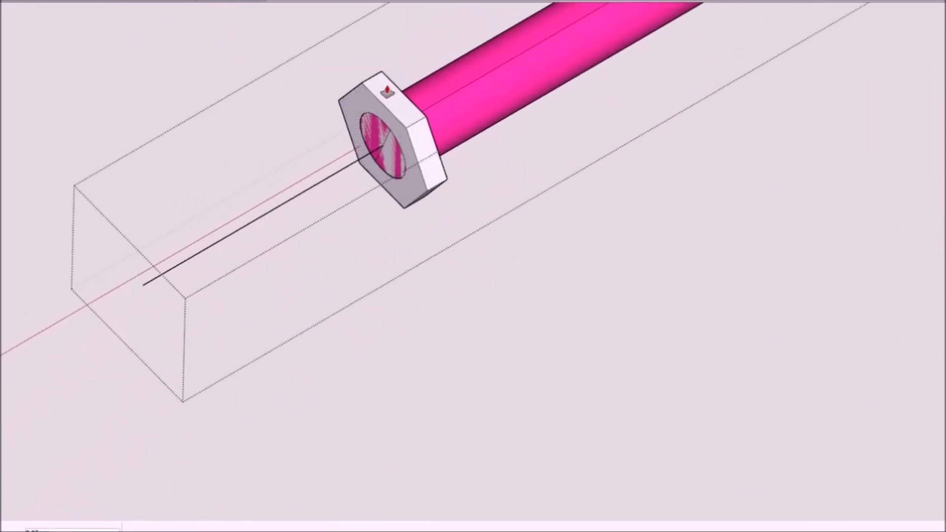
Step: Inspect the pink pin's end face in close-up and check the assembled head from several angles
drag(387, 92, 401, 85)
middle_drag(513, 141, 325, 153)
drag(439, 38, 474, 49)
middle_drag(475, 48, 615, 54)
drag(327, 91, 352, 85)
scroll(315, 177, down, 4)
mouse_move(483, 168)
middle_down()
mouse_move(315, 177)
mouse_move(454, 198)
mouse_move(397, 196)
middle_up()
scroll(454, 199, up, 3)
scroll(397, 196, down, 3)
drag(397, 196, 387, 192)
scroll(387, 192, up, 3)
mouse_move(387, 193)
middle_down()
mouse_move(449, 264)
mouse_move(270, 244)
mouse_move(367, 185)
mouse_move(280, 312)
mouse_move(374, 309)
middle_up()
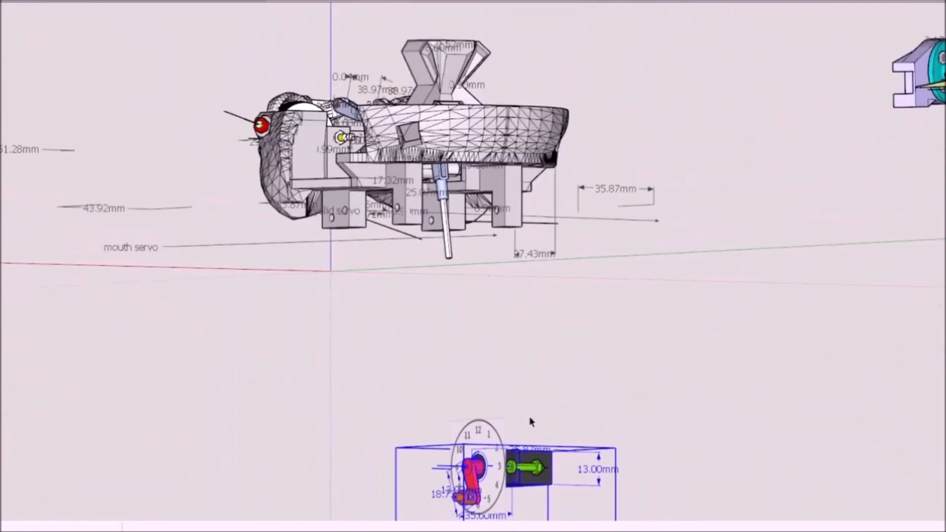
Step: Examine the eyelid servo with its red horn, orange connector, green bolts and clock dial from several angles
scroll(531, 412, up, 2)
middle_drag(531, 412, 752, 341)
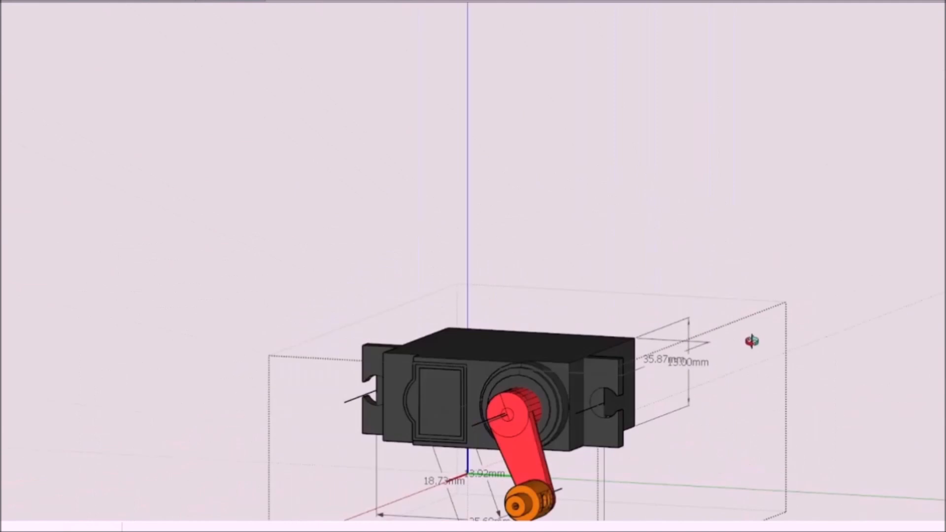
scroll(642, 389, up, 3)
middle_drag(606, 266, 684, 341)
scroll(611, 296, up, 2)
mouse_move(295, 293)
middle_down()
mouse_move(386, 302)
mouse_move(287, 291)
middle_up()
scroll(551, 303, down, 3)
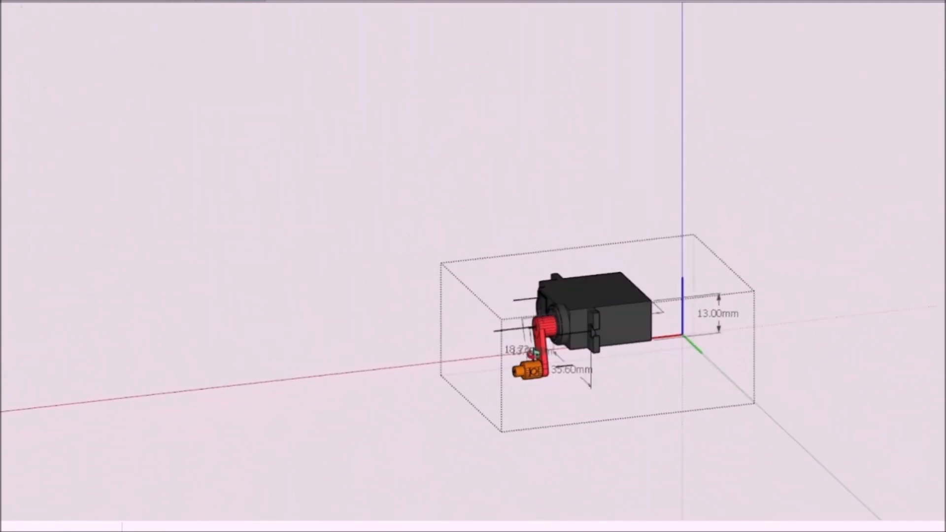
scroll(534, 352, up, 3)
middle_drag(613, 386, 845, 330)
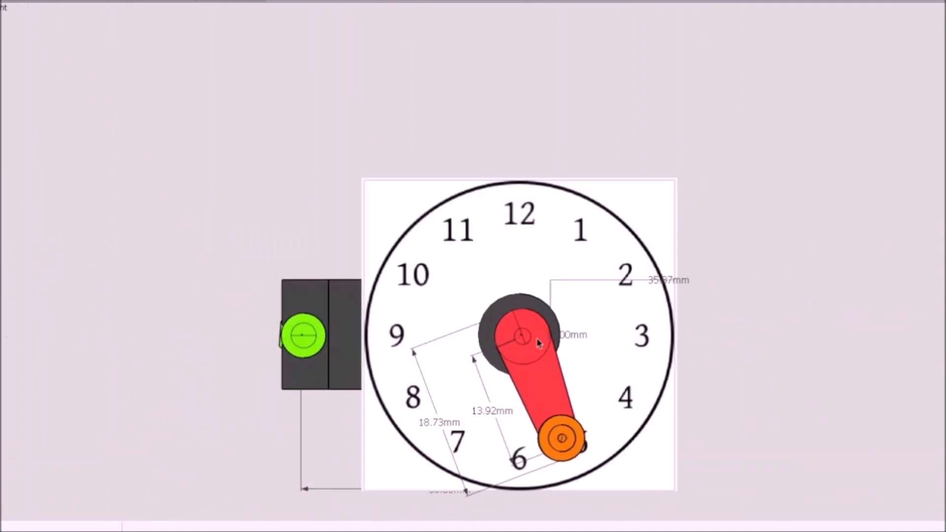
scroll(537, 344, down, 2)
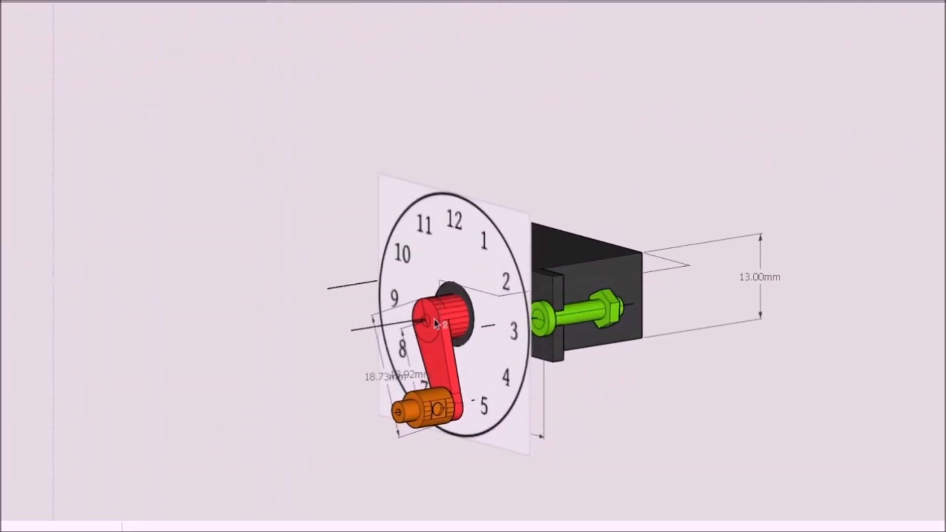
Step: Move the eyelid servo without its clock dial up under the head, lining up the orange connector with the white rod
scroll(623, 270, down, 3)
mouse_move(606, 301)
middle_down()
mouse_move(528, 380)
mouse_move(555, 282)
middle_up()
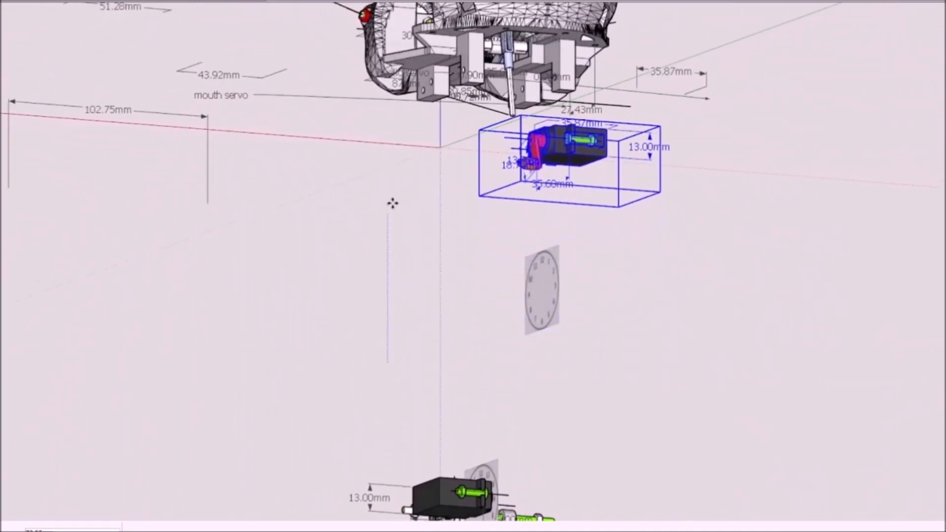
drag(392, 208, 389, 155)
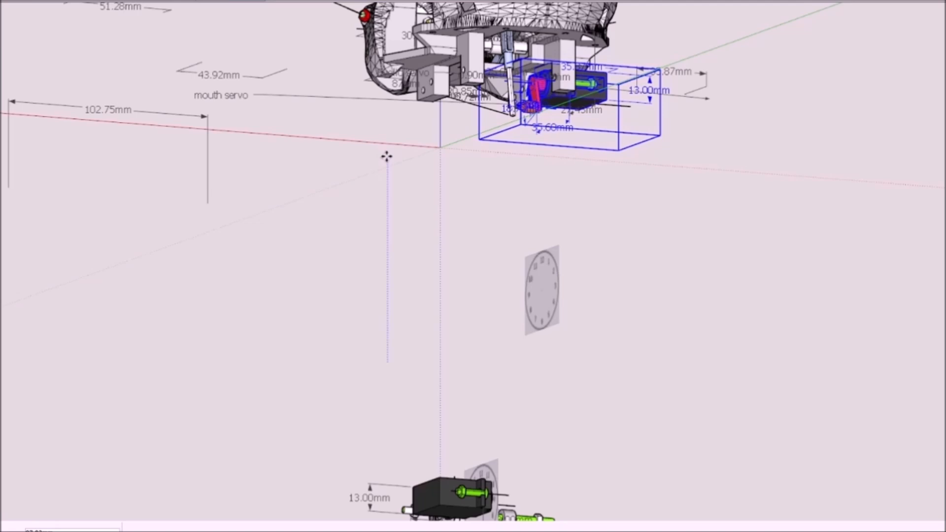
mouse_move(627, 87)
middle_down()
mouse_move(532, 197)
mouse_move(539, 141)
middle_up()
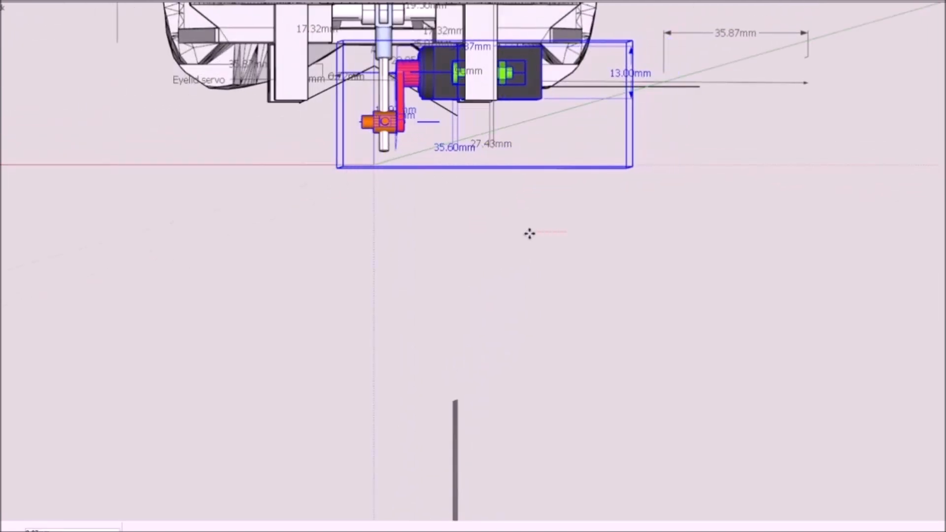
mouse_move(532, 234)
middle_down()
mouse_move(653, 149)
mouse_move(598, 164)
mouse_move(507, 163)
mouse_move(465, 177)
middle_up()
Step: Open the servo's horn group and rotate the orange connector about its own axis to align its hole with the white rod
scroll(503, 162, up, 3)
scroll(466, 177, up, 3)
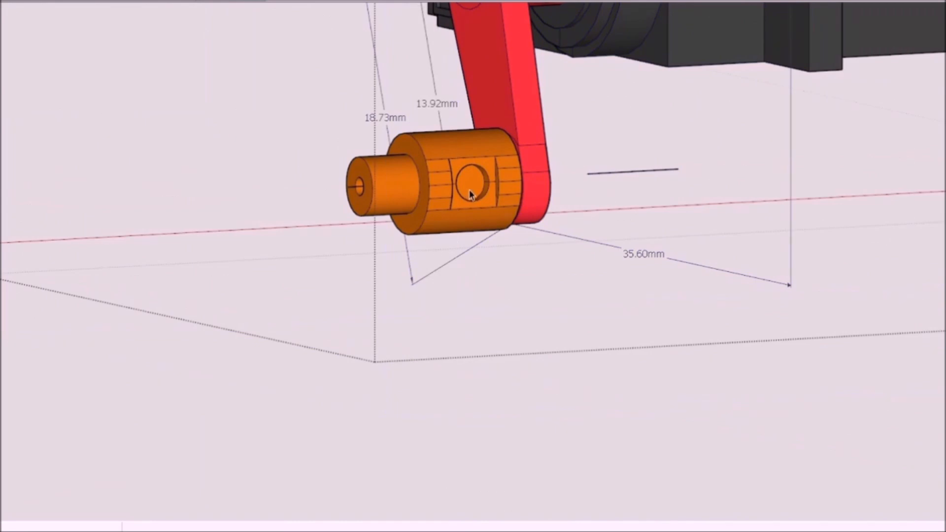
middle_drag(470, 195, 434, 212)
scroll(424, 169, up, 2)
click(424, 169)
double_click(424, 169)
click(424, 169)
scroll(397, 259, down, 5)
middle_drag(397, 258, 652, 199)
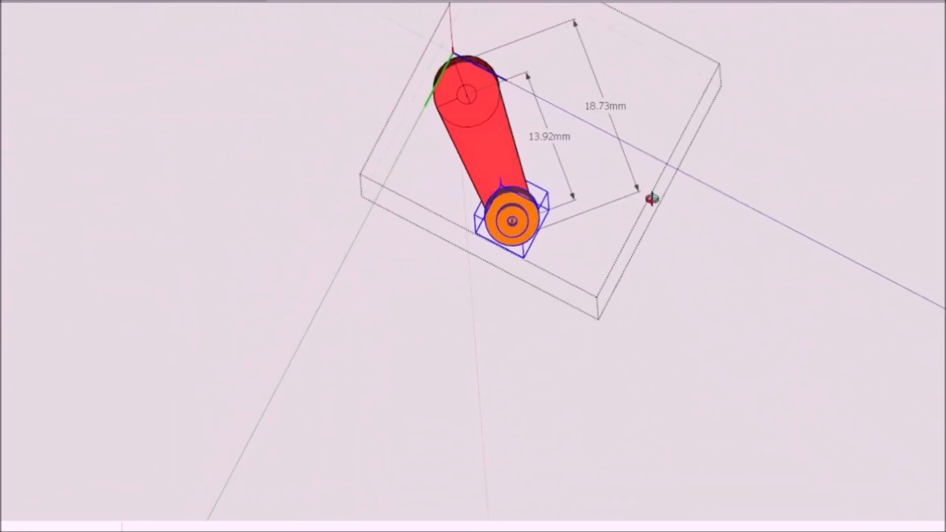
scroll(515, 205, up, 3)
scroll(511, 253, up, 2)
key(q)
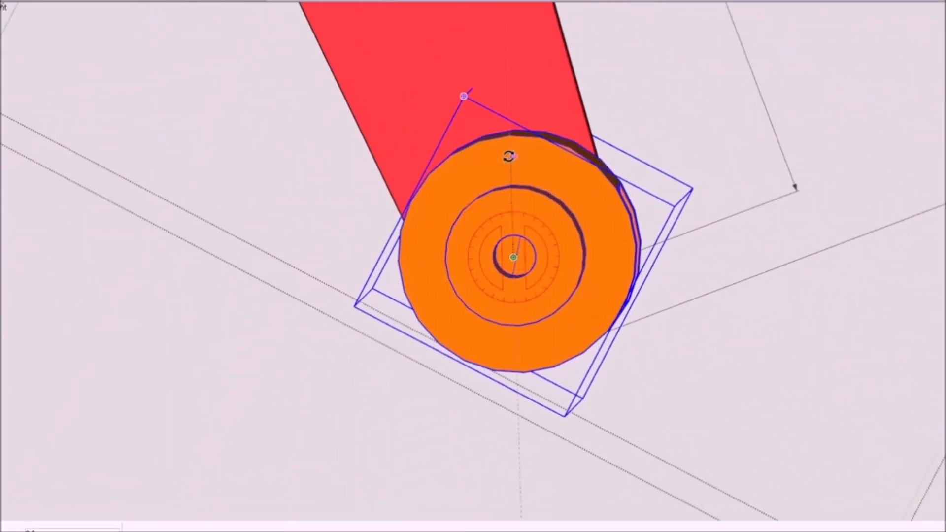
scroll(514, 257, down, 3)
middle_drag(512, 305, 399, 363)
key(space)
click(653, 438)
Step: Fine-position the eyelid servo under the head so the white rod runs centrally through the orange connector
scroll(458, 313, down, 3)
middle_drag(461, 334, 461, 339)
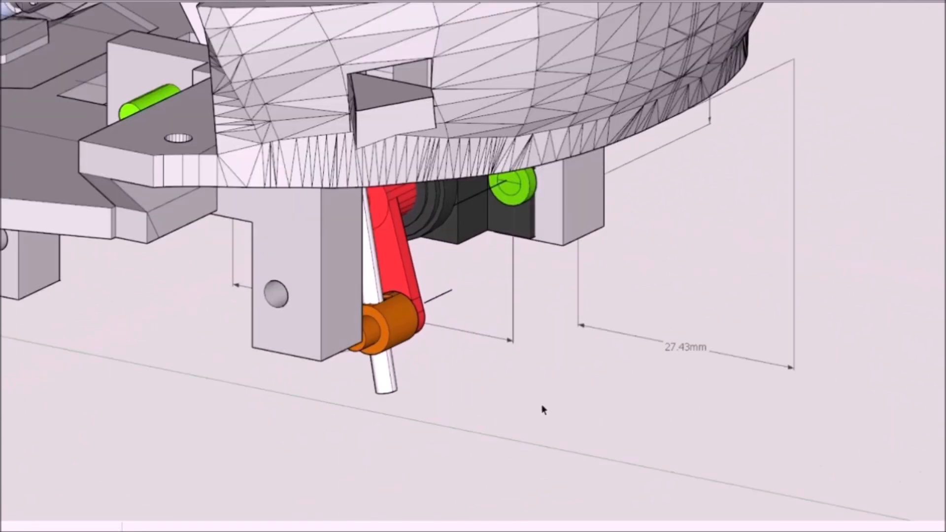
middle_drag(545, 407, 249, 380)
scroll(521, 129, up, 3)
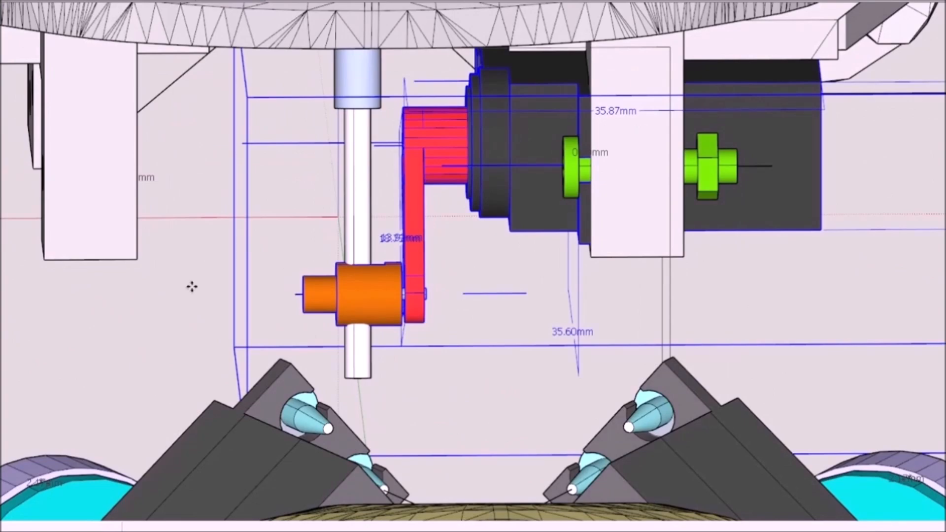
middle_drag(356, 261, 538, 310)
middle_drag(457, 261, 373, 277)
Step: Select the green bolts inside the eyelid servo group and move them along their axis at the mounting bracket
scroll(374, 277, up, 3)
double_click(443, 216)
click(444, 215)
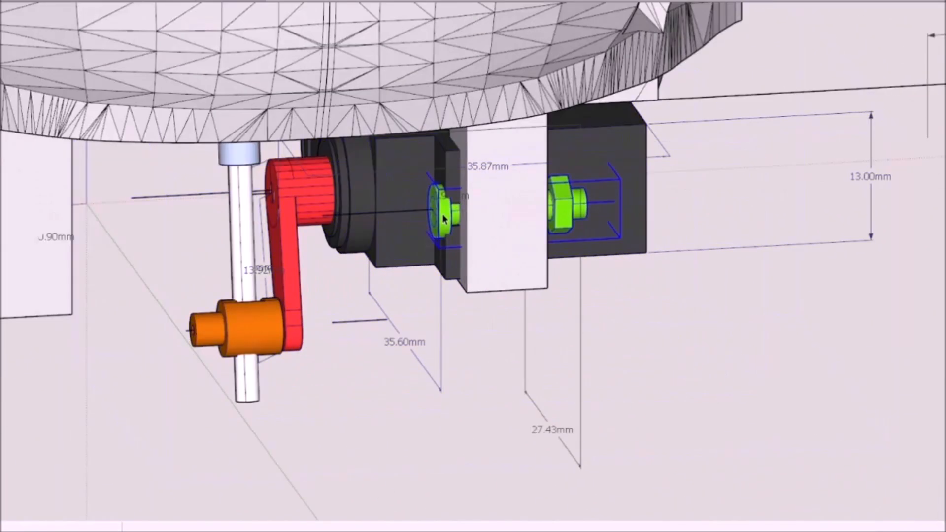
middle_drag(458, 217, 415, 225)
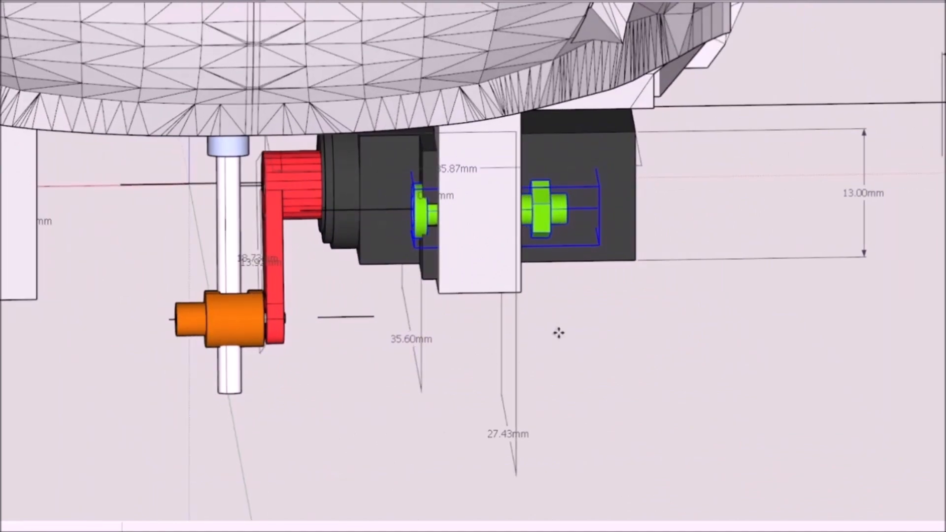
middle_drag(456, 241, 402, 142)
Step: Examine how the eyelid servo and its linkage sit in the head from the back, side and front
scroll(456, 248, down, 5)
middle_drag(456, 249, 569, 207)
middle_drag(473, 217, 530, 404)
scroll(413, 301, up, 2)
middle_drag(413, 301, 563, 405)
scroll(352, 252, down, 2)
scroll(562, 352, up, 3)
scroll(650, 304, down, 3)
scroll(650, 304, up, 2)
scroll(562, 405, down, 2)
scroll(561, 404, down, 5)
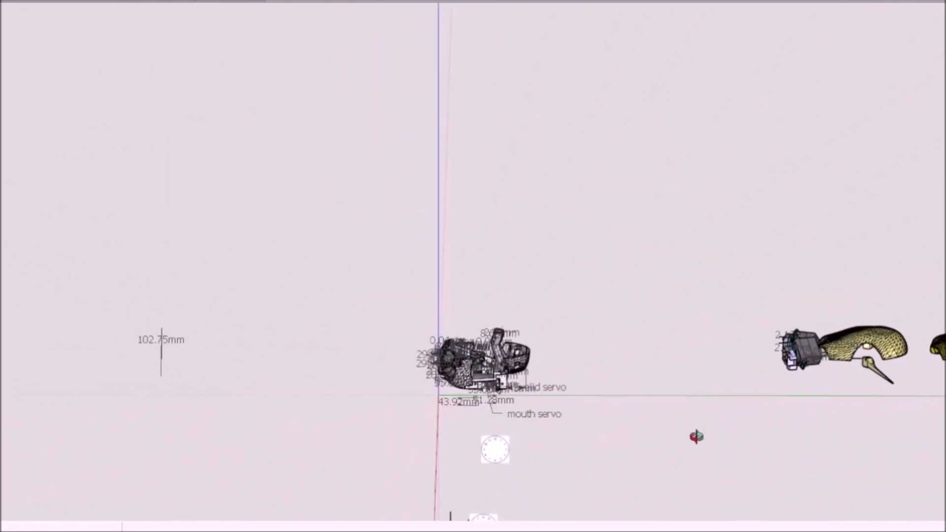
scroll(484, 395, up, 5)
middle_drag(446, 404, 513, 387)
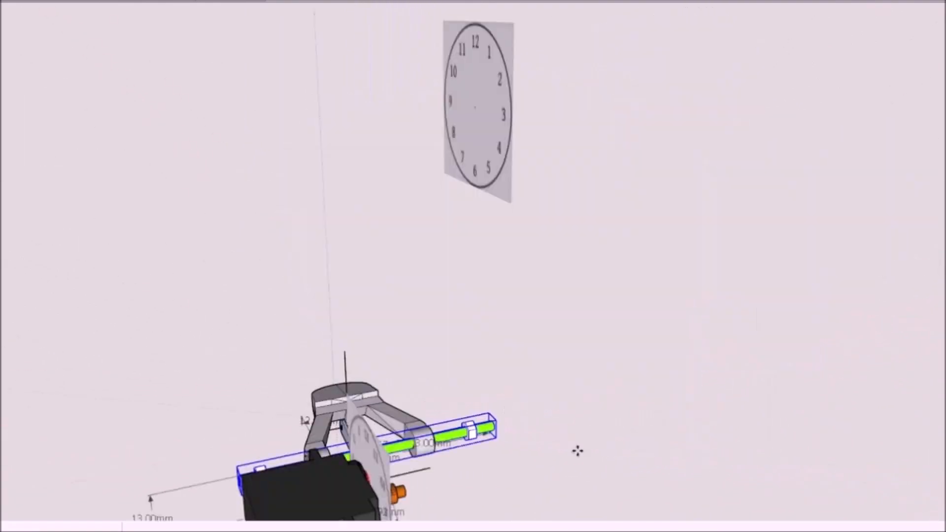
Step: Select the mouth servo without its clock dial and move it up into the head opposite the eyelid servo
middle_drag(577, 452, 304, 191)
scroll(304, 191, up, 6)
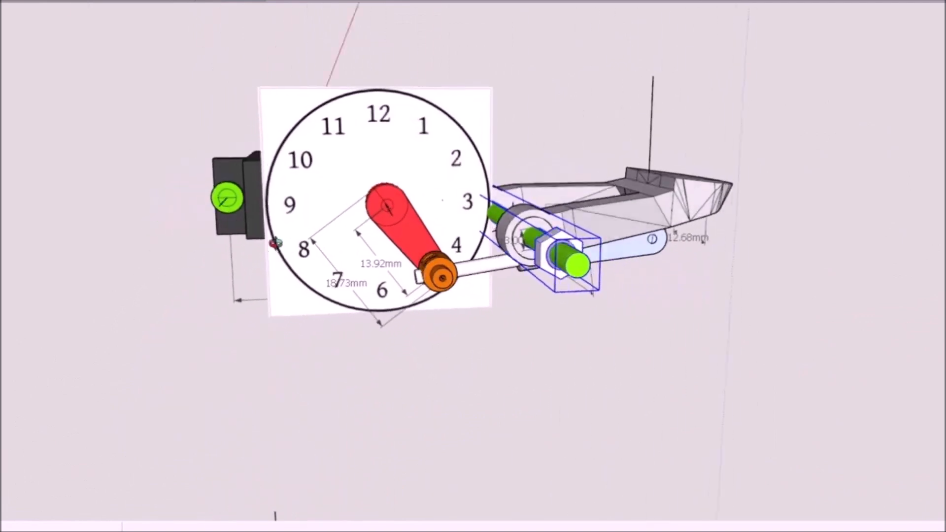
click(328, 221)
middle_drag(562, 363, 517, 362)
scroll(517, 362, down, 2)
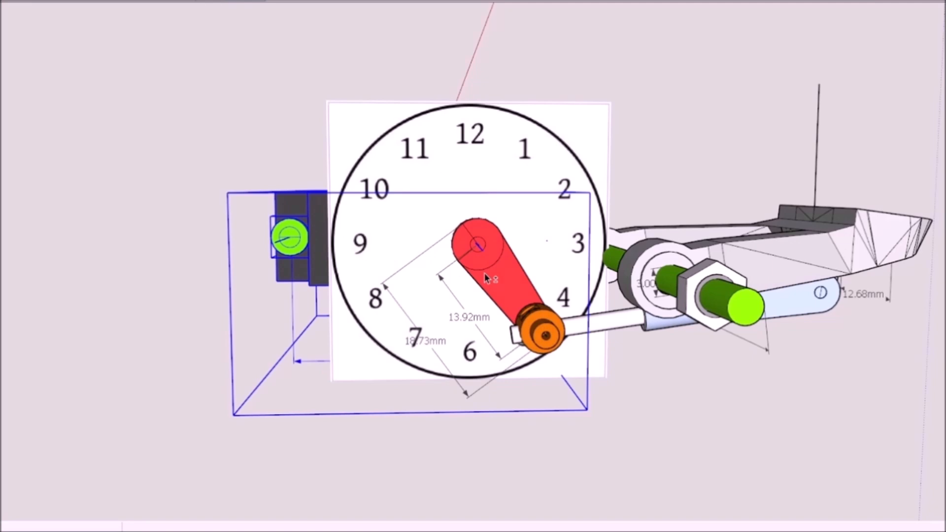
scroll(484, 273, down, 5)
middle_drag(497, 272, 679, 346)
scroll(735, 338, down, 5)
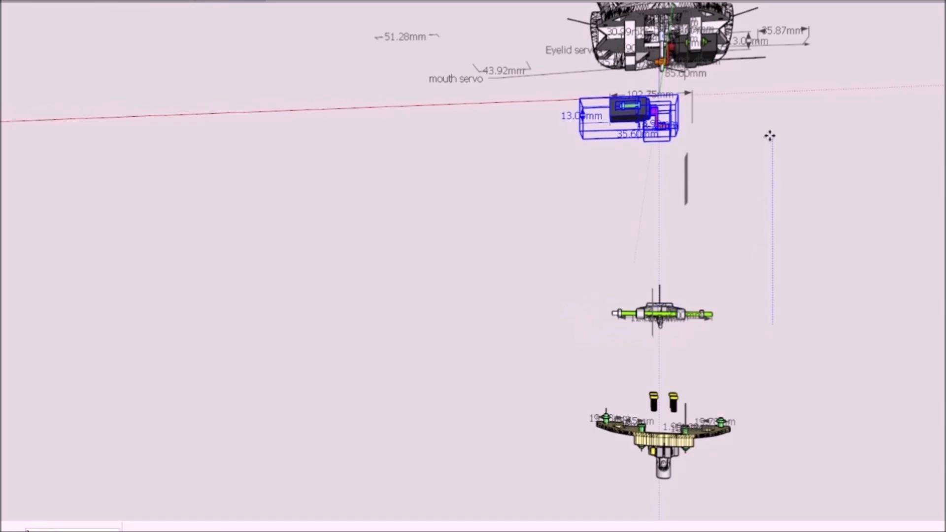
middle_drag(674, 106, 636, 135)
scroll(684, 61, up, 4)
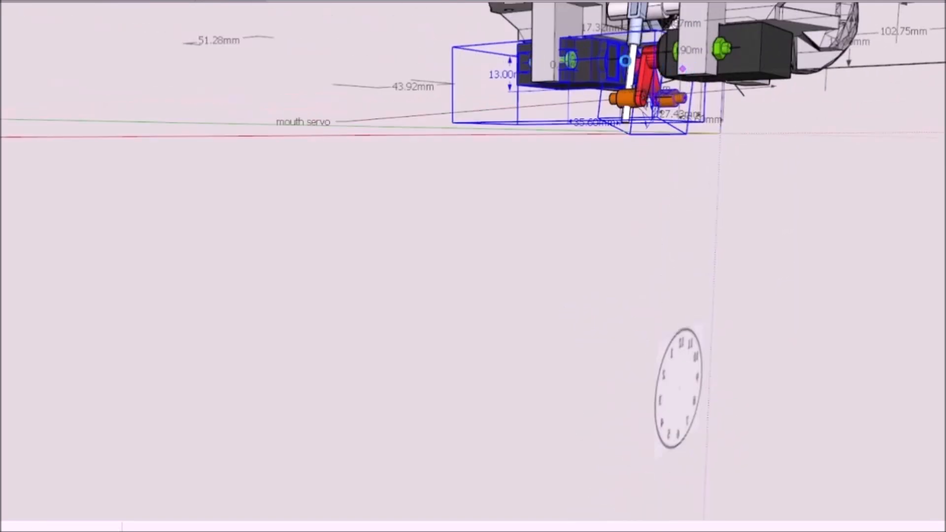
middle_drag(670, 92, 424, 184)
Step: Open the group of two green mounting bolts on the mouth servo and check their position
scroll(631, 222, up, 4)
scroll(587, 186, up, 4)
double_click(552, 150)
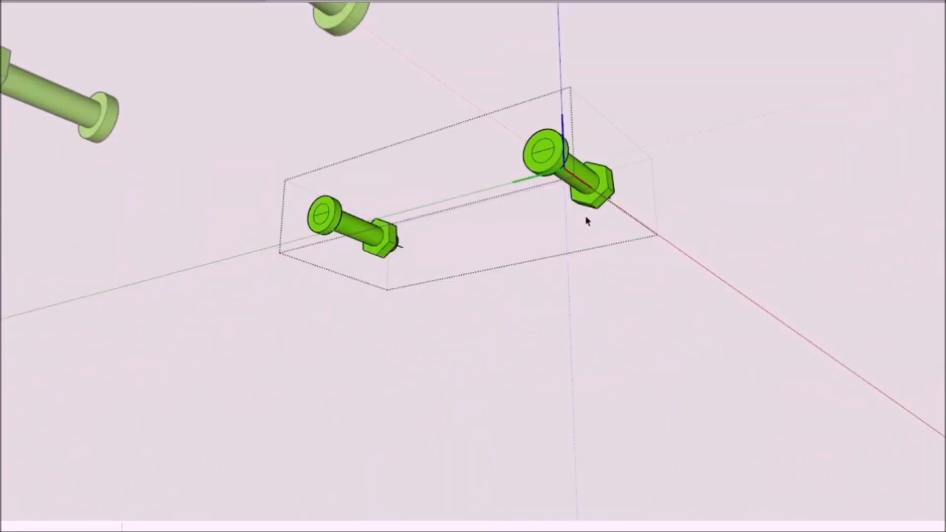
click(485, 307)
Step: Move the jaw with its blue linkage up into the head beneath the eyes
middle_drag(598, 215, 420, 130)
scroll(509, 245, down, 4)
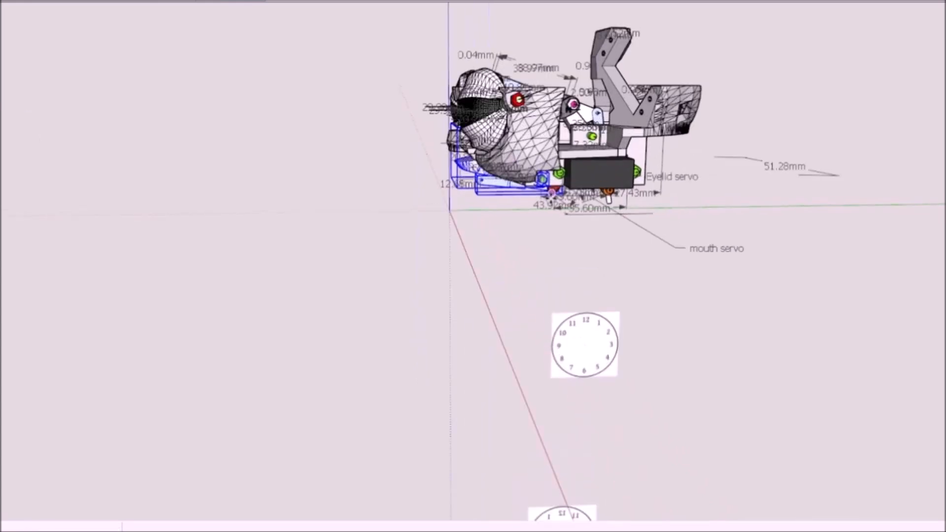
scroll(582, 192, up, 8)
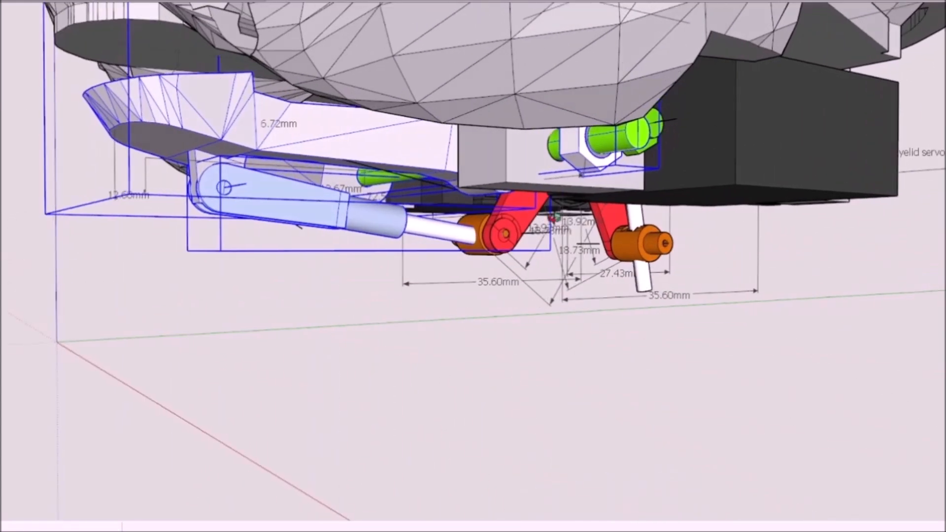
mouse_move(555, 218)
middle_down()
mouse_move(710, 220)
mouse_move(581, 226)
mouse_move(633, 307)
mouse_move(539, 321)
mouse_move(555, 345)
middle_up()
Step: Move the two light-blue jaw brackets up into the head behind the eyes and check their green mounting bolt
scroll(633, 308, down, 10)
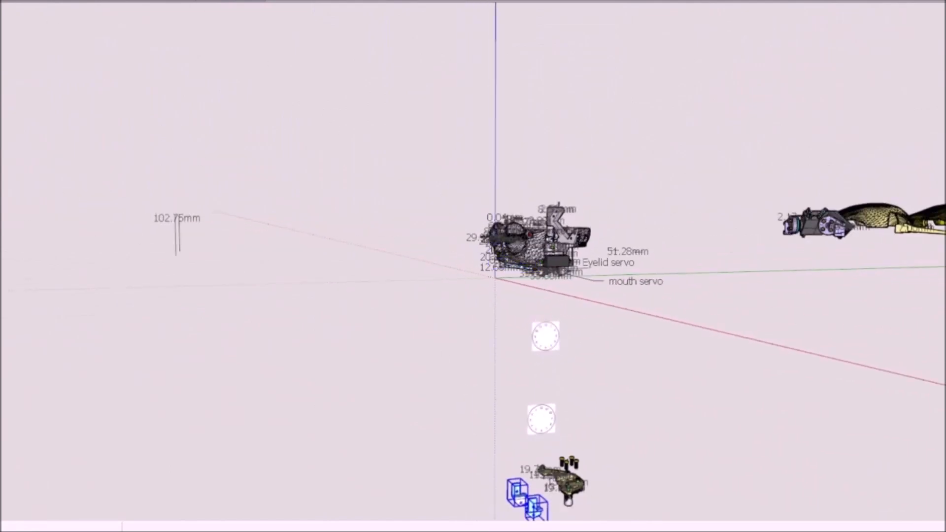
scroll(524, 473, up, 10)
scroll(485, 423, down, 8)
middle_drag(760, 238, 574, 318)
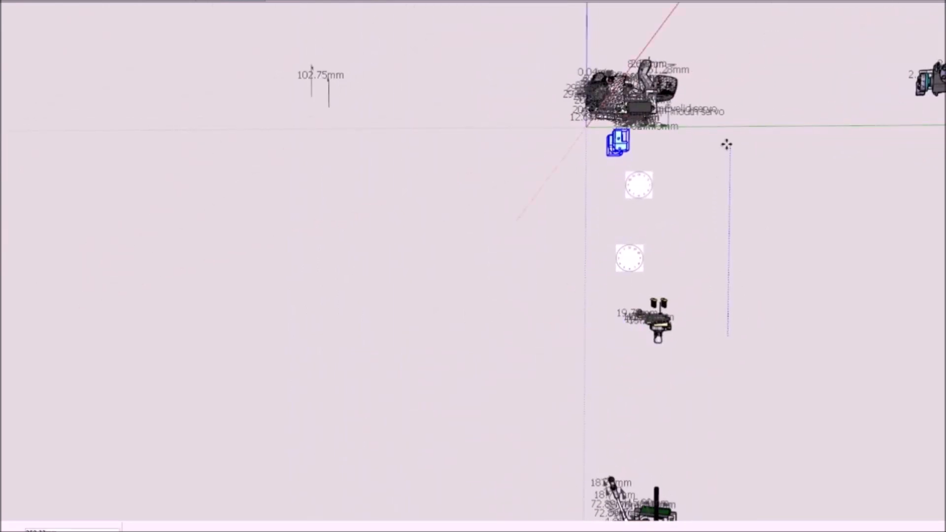
scroll(699, 217, up, 10)
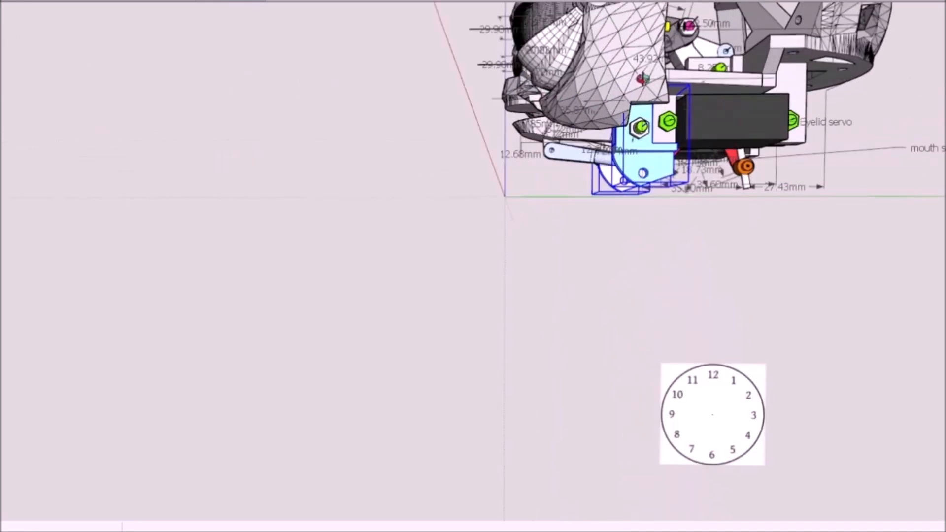
scroll(700, 217, up, 5)
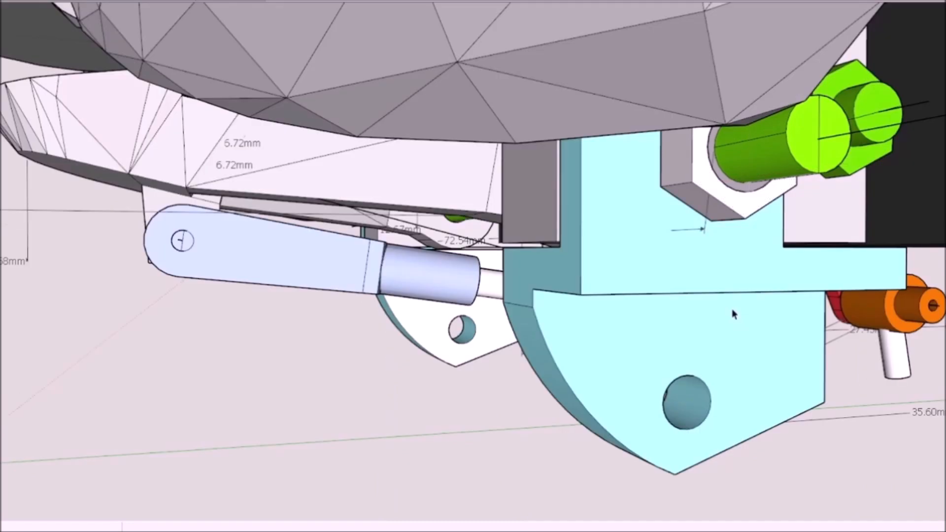
Step: Open the grey clamping hub beneath the yellow neck plate and examine how it meets the plate and the universal joint
scroll(732, 308, down, 2)
scroll(731, 308, down, 15)
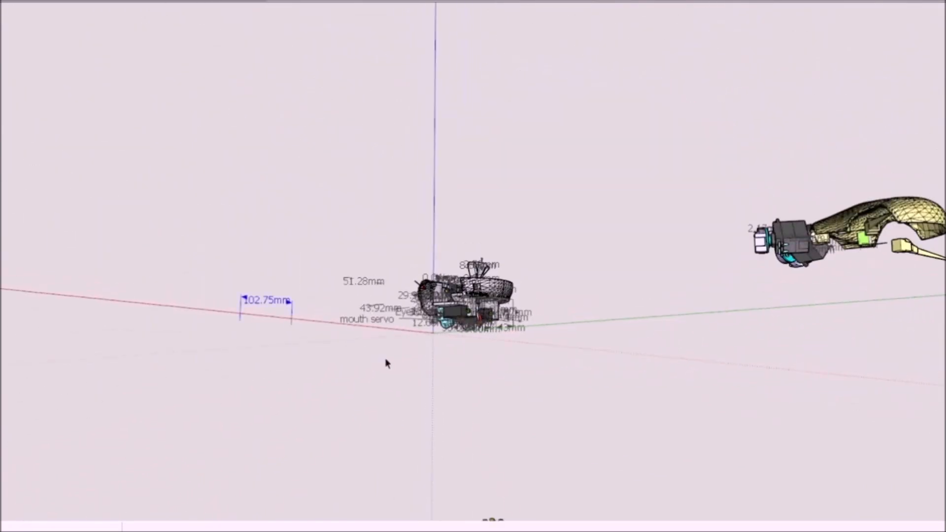
scroll(416, 398, down, 3)
scroll(477, 487, up, 7)
scroll(474, 454, up, 3)
middle_drag(469, 444, 506, 459)
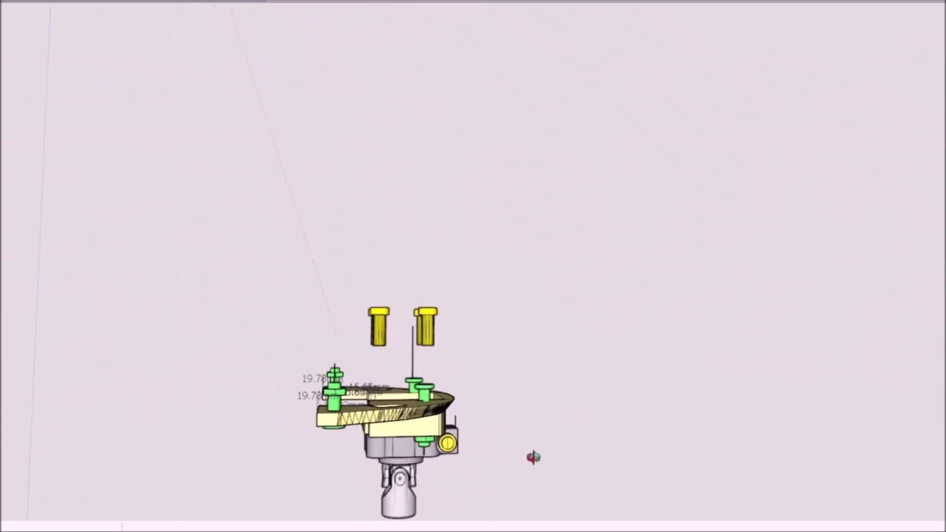
scroll(429, 434, up, 5)
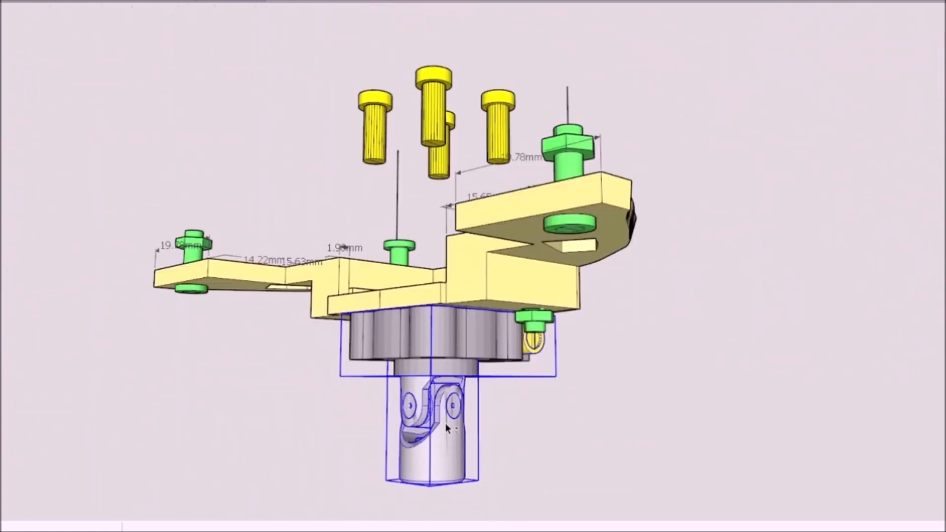
double_click(458, 340)
scroll(478, 329, down, 1)
scroll(478, 329, up, 4)
middle_drag(477, 329, 470, 238)
scroll(469, 237, down, 3)
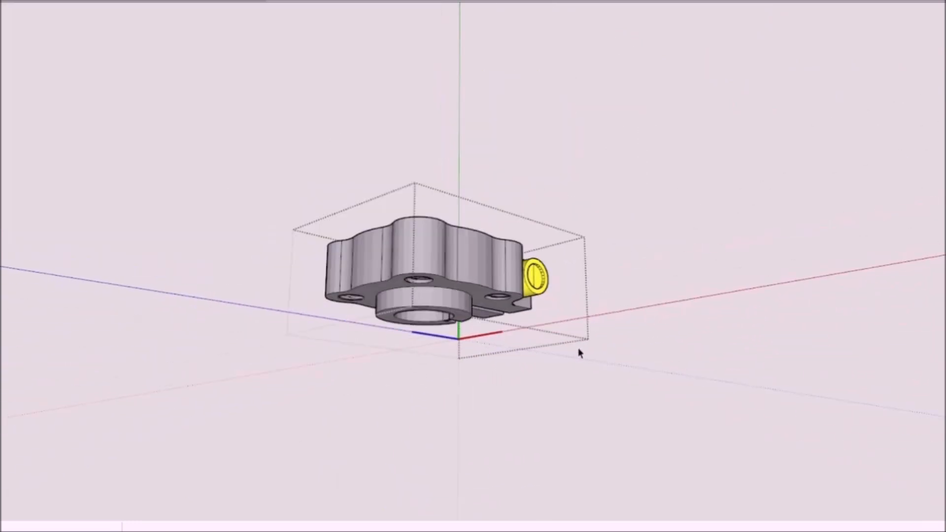
click(580, 353)
scroll(400, 338, up, 4)
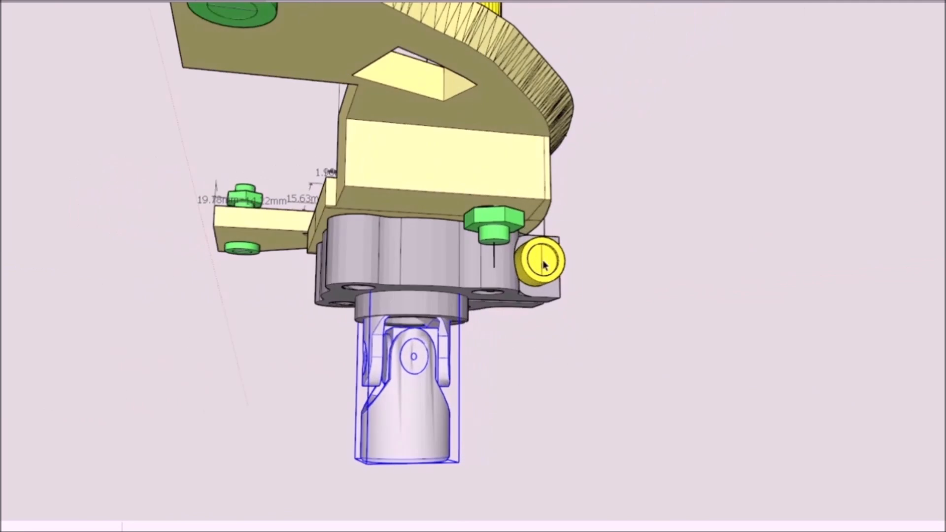
scroll(439, 337, down, 4)
middle_drag(440, 337, 640, 403)
scroll(512, 256, up, 4)
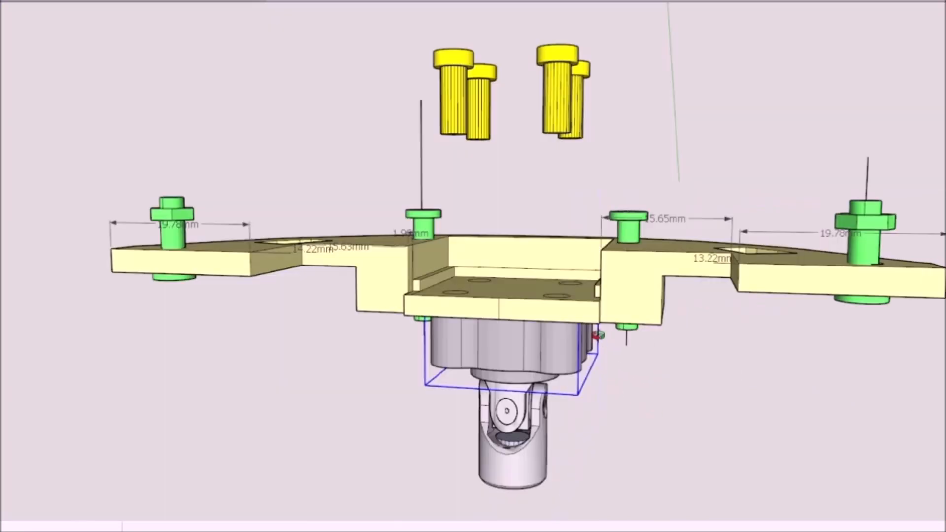
Step: Open the group holding the four yellow screws and move the screws down into the neck plate's clamping hub
middle_drag(439, 64, 468, 114)
double_click(566, 123)
click(574, 101)
scroll(590, 144, down, 2)
middle_drag(590, 144, 580, 114)
double_click(580, 114)
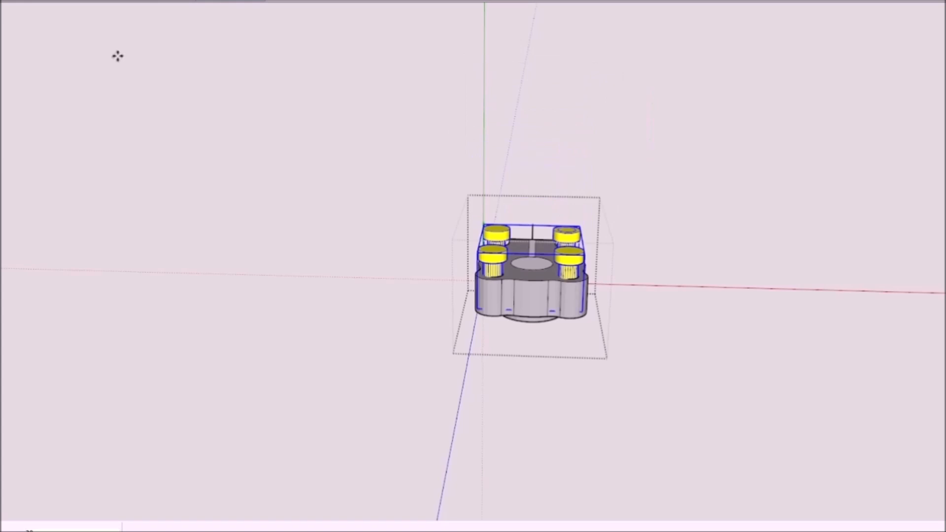
click(640, 266)
scroll(637, 268, up, 1)
middle_drag(637, 268, 524, 241)
middle_drag(619, 339, 729, 335)
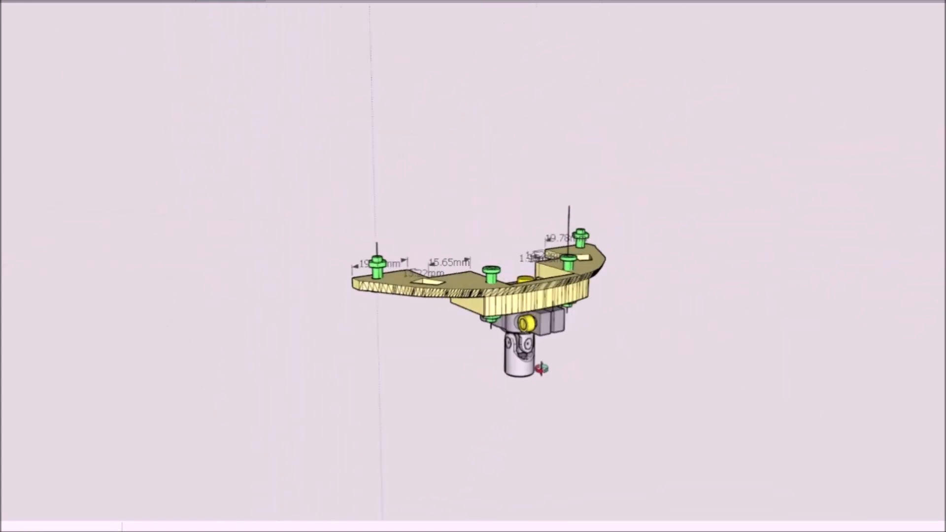
Step: Select the yellow neck plate with its clamping hub and universal joint and move them up against the underside of the rear head frame
scroll(545, 312, up, 3)
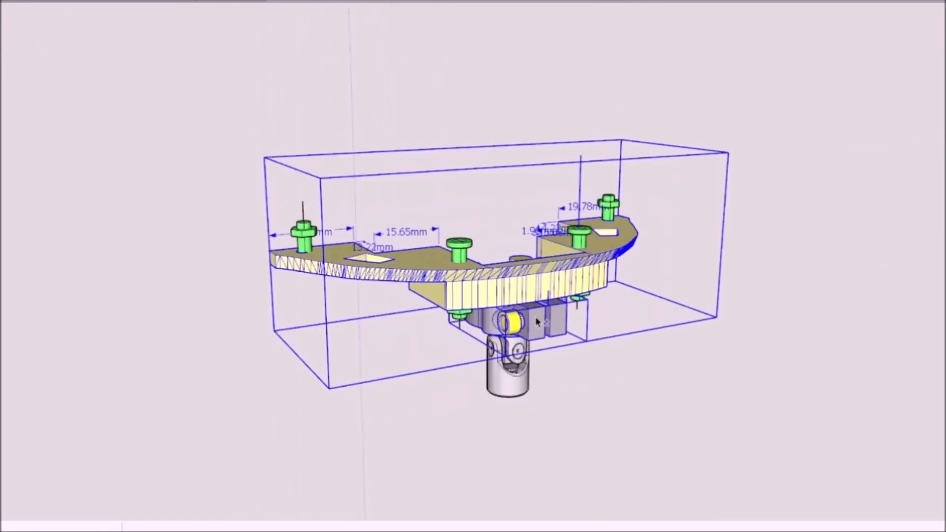
middle_drag(535, 306, 531, 250)
scroll(531, 250, down, 3)
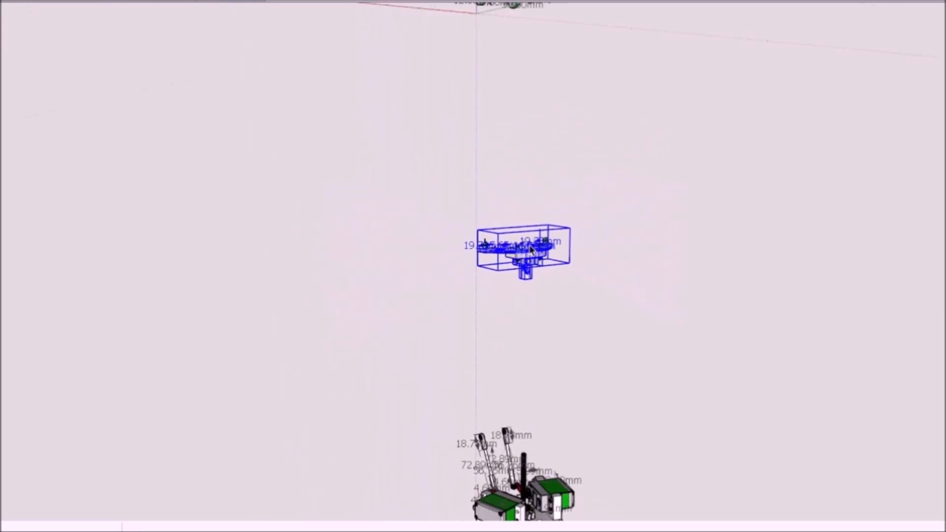
scroll(531, 250, down, 2)
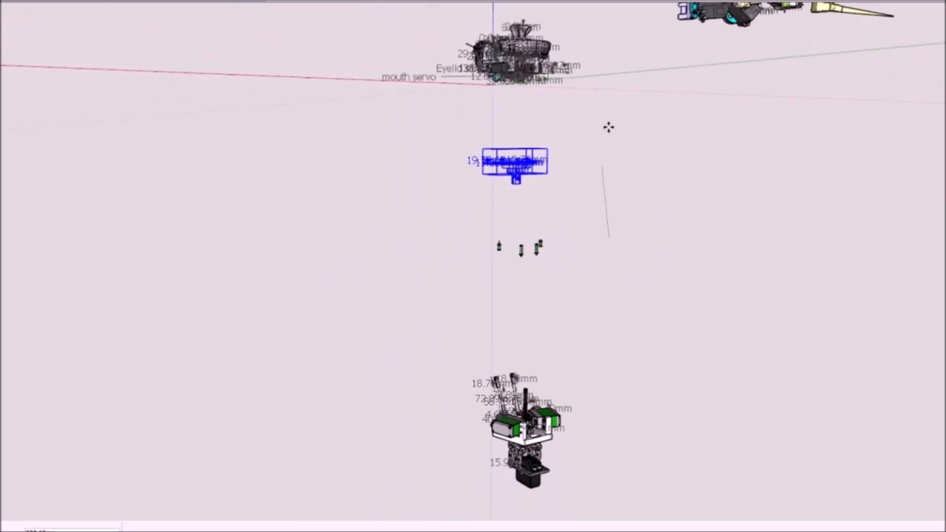
scroll(593, 45, up, 5)
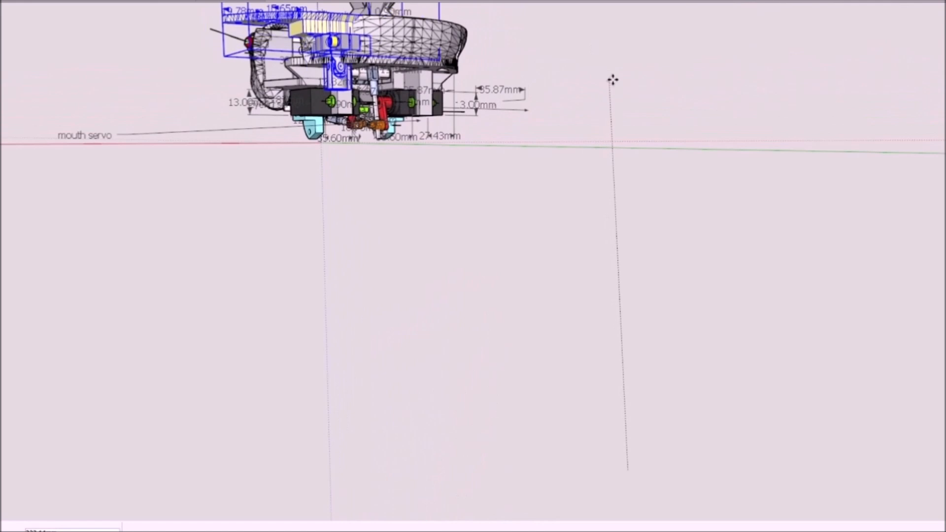
scroll(389, 87, up, 1)
shift+middle_drag(389, 87, 626, 356)
scroll(490, 243, up, 4)
scroll(429, 131, down, 2)
scroll(625, 356, up, 4)
scroll(551, 285, down, 5)
middle_drag(570, 217, 465, 266)
scroll(460, 143, up, 3)
middle_drag(461, 143, 436, 128)
Step: Move the group of four green bolts up into the mounting holes joining the yellow neck plate to the head frame
scroll(437, 128, down, 2)
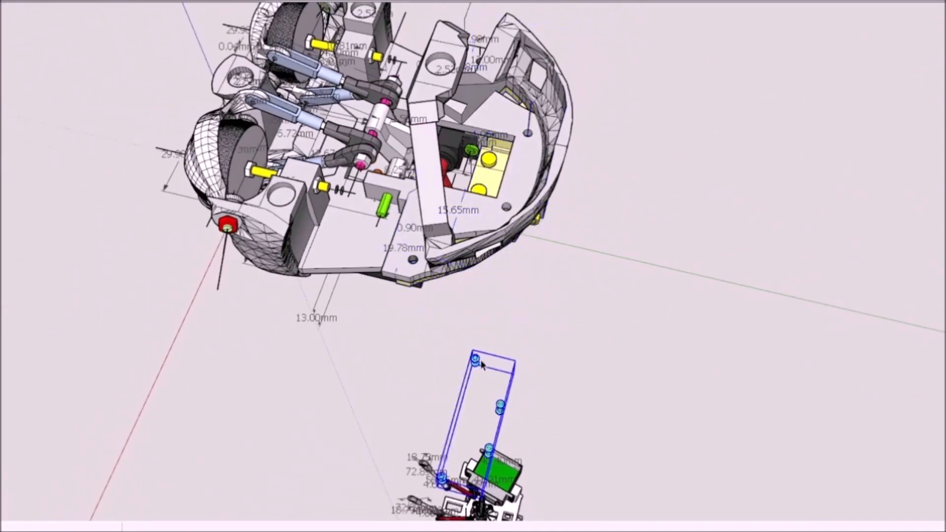
scroll(603, 394, down, 2)
middle_drag(604, 395, 606, 308)
scroll(606, 308, up, 3)
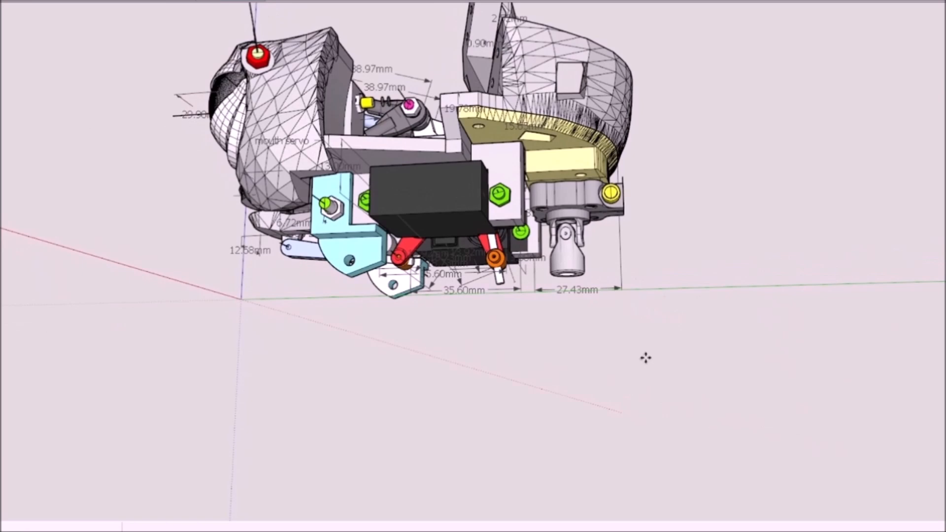
scroll(548, 189, up, 4)
middle_drag(548, 189, 777, 336)
scroll(662, 222, down, 3)
scroll(777, 316, down, 3)
middle_drag(777, 278, 610, 226)
scroll(640, 232, down, 3)
middle_drag(641, 276, 532, 266)
scroll(420, 154, down, 5)
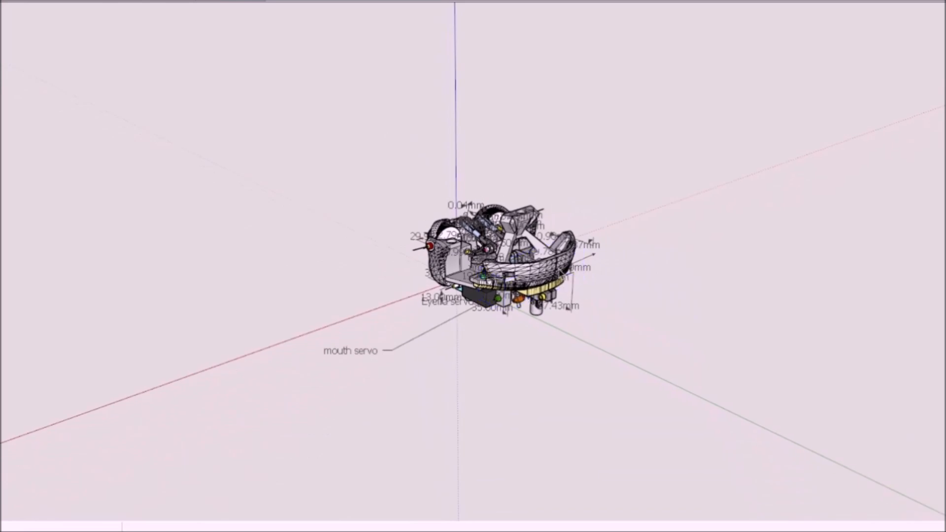
Step: Move the two dark grey servos with their light-blue mounting screws onto the angled faces of the rear head frame
mouse_move(557, 303)
middle_down()
mouse_move(656, 272)
mouse_move(813, 360)
mouse_move(768, 251)
mouse_move(778, 287)
mouse_move(597, 311)
middle_up()
scroll(769, 251, up, 2)
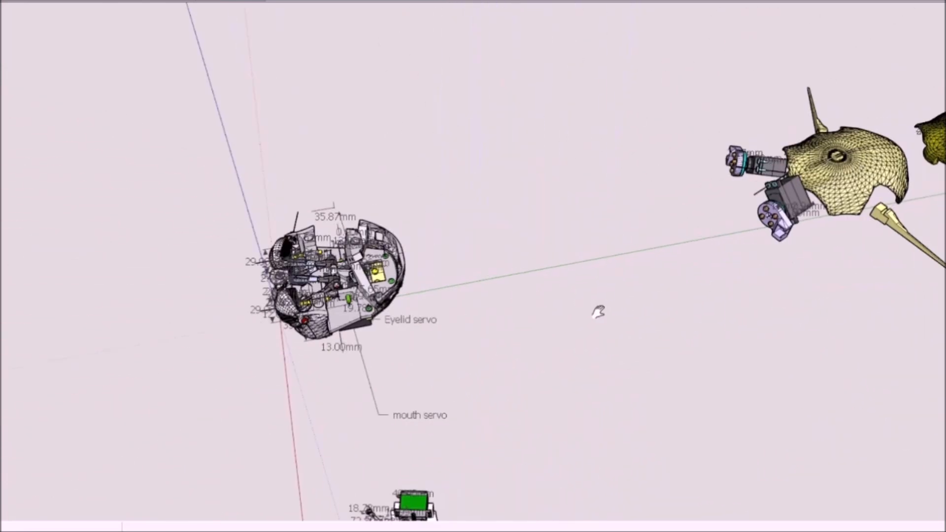
scroll(723, 212, up, 5)
shift+click(684, 160)
scroll(685, 164, down, 5)
mouse_move(685, 165)
middle_down()
mouse_move(633, 235)
mouse_move(575, 259)
middle_up()
scroll(575, 259, up, 3)
shift+middle_drag(466, 258, 622, 272)
mouse_move(538, 197)
middle_down()
mouse_move(477, 274)
mouse_move(604, 158)
mouse_move(852, 202)
middle_up()
drag(771, 237, 529, 367)
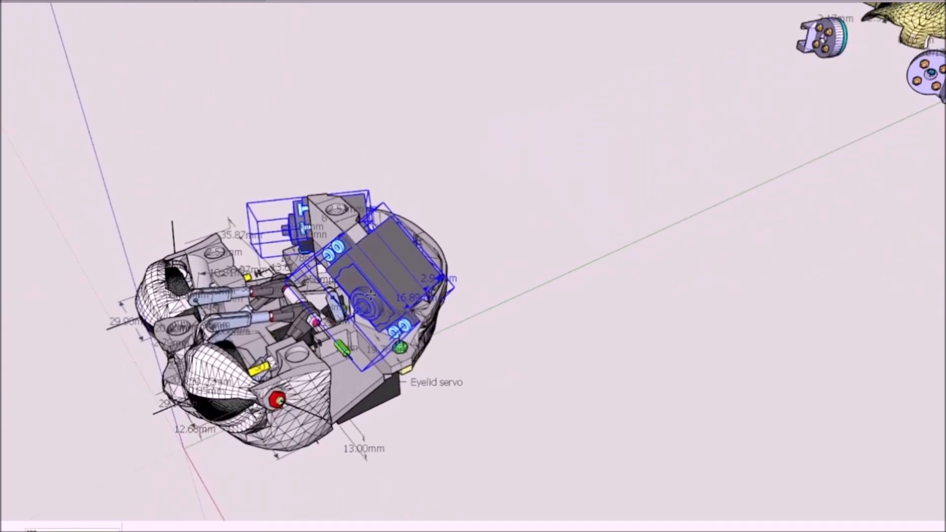
scroll(369, 310, up, 4)
mouse_move(403, 279)
middle_down()
mouse_move(582, 291)
mouse_move(560, 320)
mouse_move(458, 357)
mouse_move(374, 296)
mouse_move(338, 332)
mouse_move(296, 344)
mouse_move(287, 424)
mouse_move(388, 298)
mouse_move(330, 435)
middle_up()
scroll(372, 303, up, 2)
scroll(349, 387, up, 3)
scroll(375, 378, down, 4)
mouse_move(377, 375)
middle_down()
mouse_move(469, 165)
mouse_move(446, 146)
mouse_move(439, 162)
mouse_move(485, 251)
mouse_move(367, 216)
middle_up()
scroll(445, 149, up, 3)
click(434, 149)
Step: Examine the two purple brackets with their orange bolts and cyan servo horns from several sides
mouse_move(335, 124)
middle_down()
mouse_move(476, 264)
mouse_move(659, 334)
mouse_move(582, 236)
mouse_move(643, 297)
middle_up()
click(583, 235)
shift+middle_drag(758, 288, 549, 291)
scroll(550, 291, down, 4)
shift+middle_drag(832, 281, 616, 339)
scroll(617, 340, up, 2)
scroll(617, 339, up, 2)
double_click(639, 313)
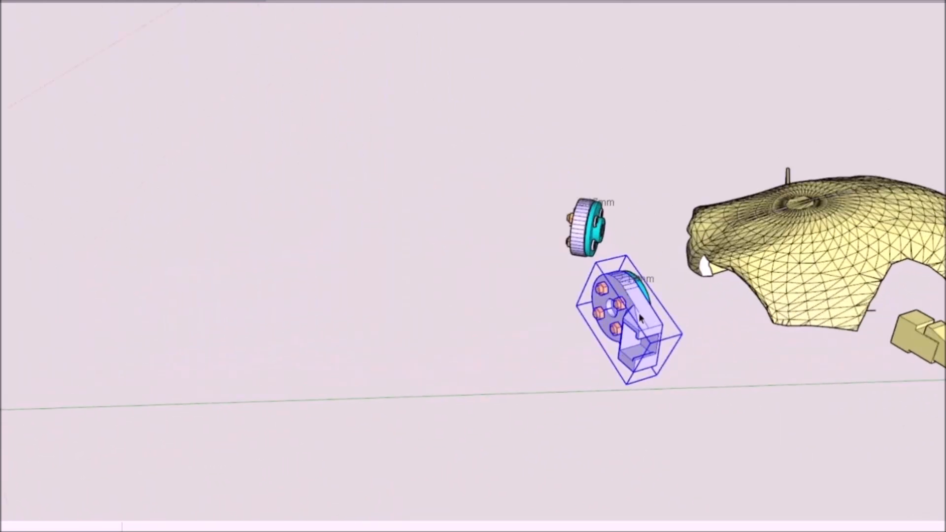
scroll(639, 315, up, 3)
middle_drag(640, 315, 342, 297)
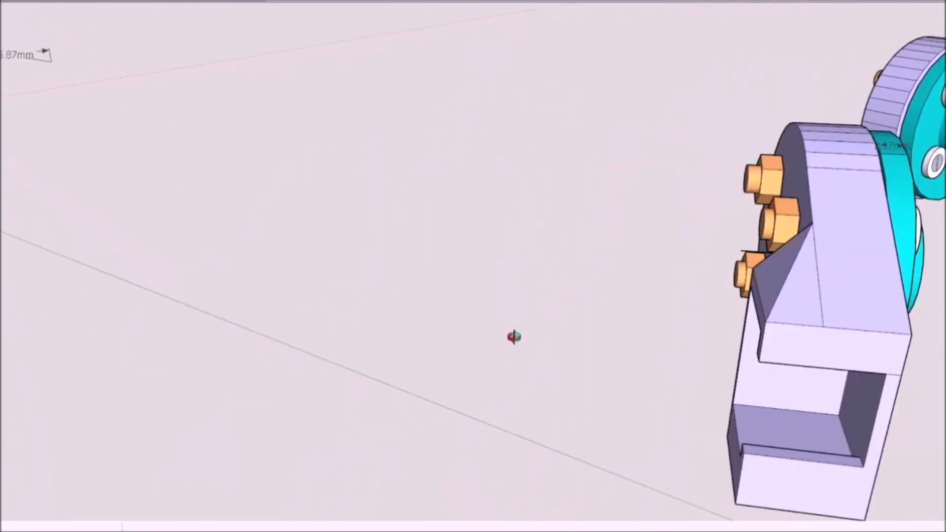
scroll(541, 325, up, 2)
Step: Open the cyan servo horn behind the purple bracket and paint its screw holes red
click(629, 320)
double_click(618, 315)
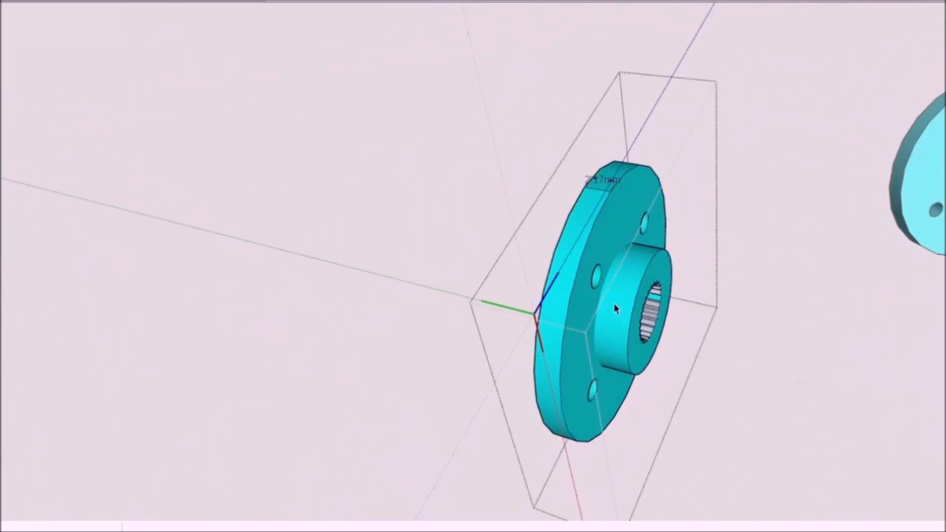
scroll(614, 309, down, 4)
middle_drag(615, 309, 704, 252)
scroll(704, 252, up, 5)
scroll(704, 252, up, 2)
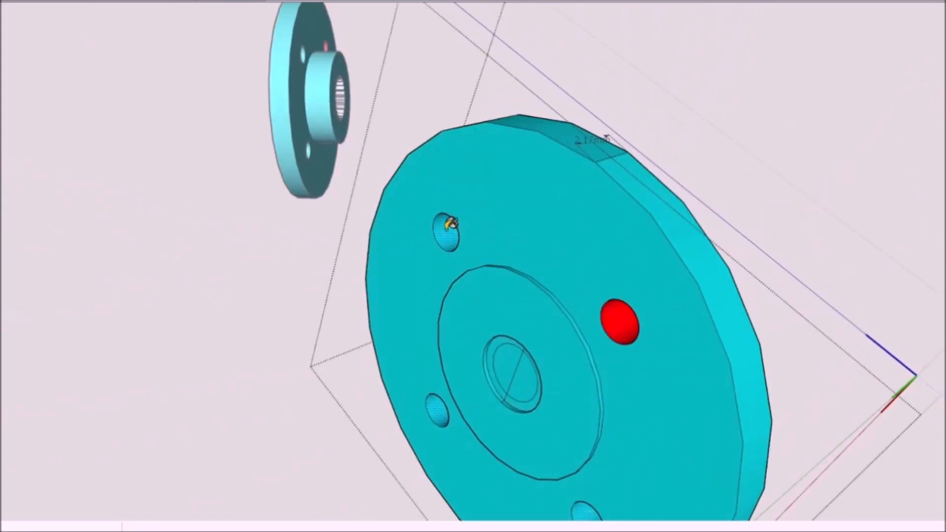
click(455, 224)
Step: Select both purple brackets with their cyan horns and move them onto the shafts of the two rear head servos
scroll(567, 266, down, 5)
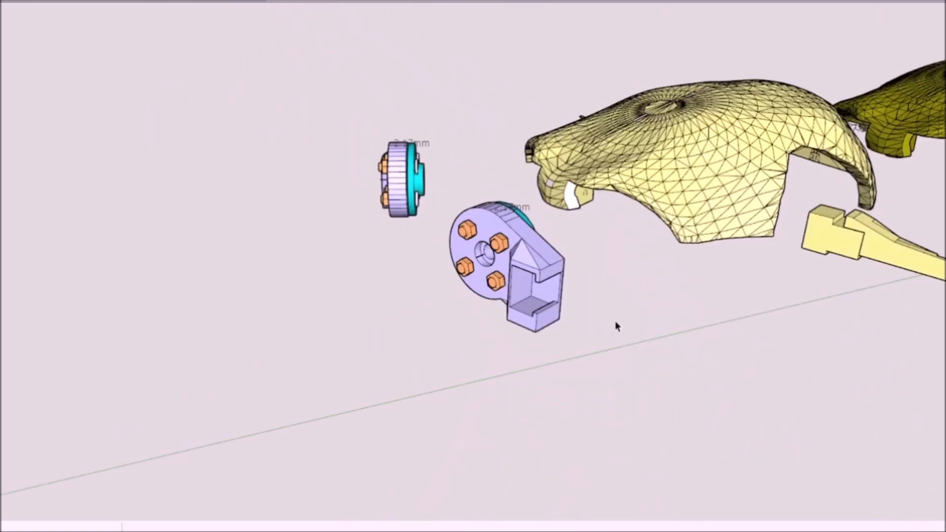
middle_drag(553, 269, 421, 270)
scroll(411, 178, down, 8)
middle_drag(366, 345, 351, 397)
shift+middle_drag(188, 394, 402, 340)
scroll(414, 316, up, 8)
middle_drag(274, 220, 500, 217)
scroll(588, 270, down, 5)
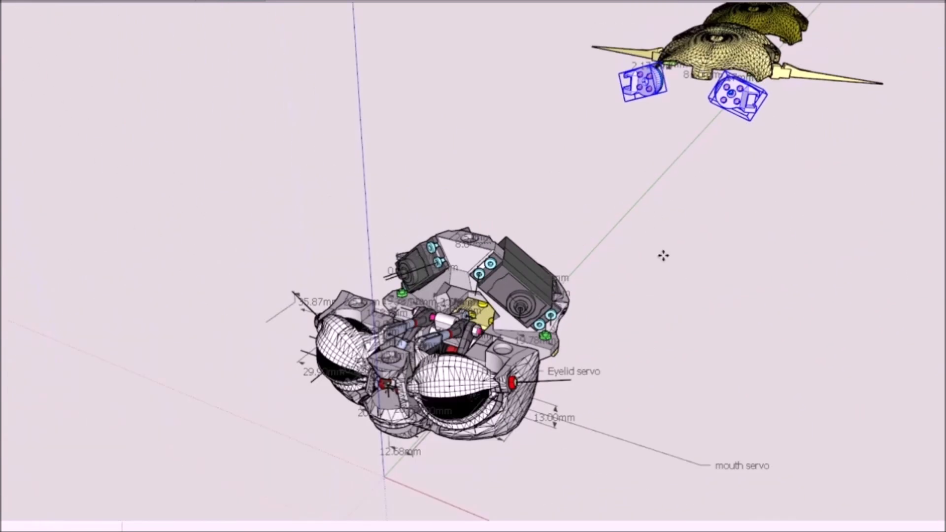
middle_drag(665, 254, 761, 168)
key(Escape)
scroll(828, 69, up, 5)
shift+middle_drag(827, 69, 92, 126)
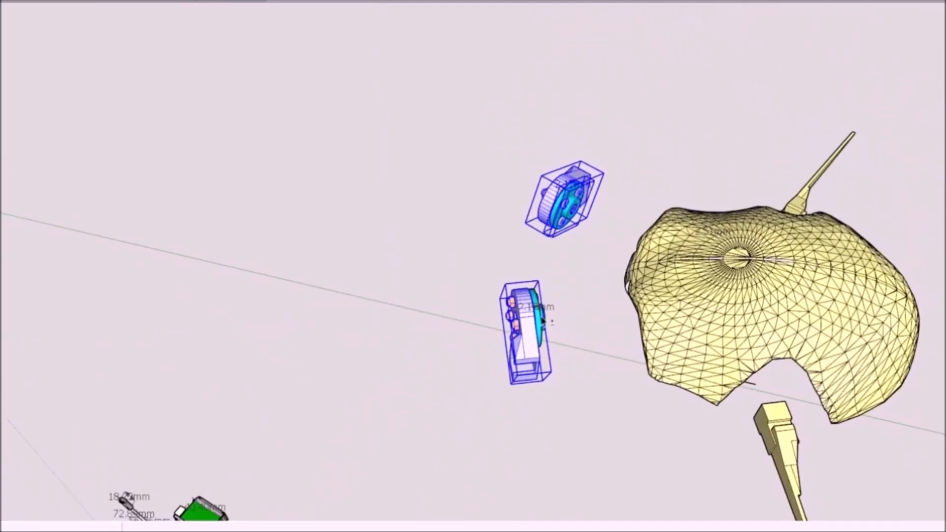
scroll(516, 355, down, 3)
middle_drag(471, 404, 637, 219)
scroll(363, 154, up, 3)
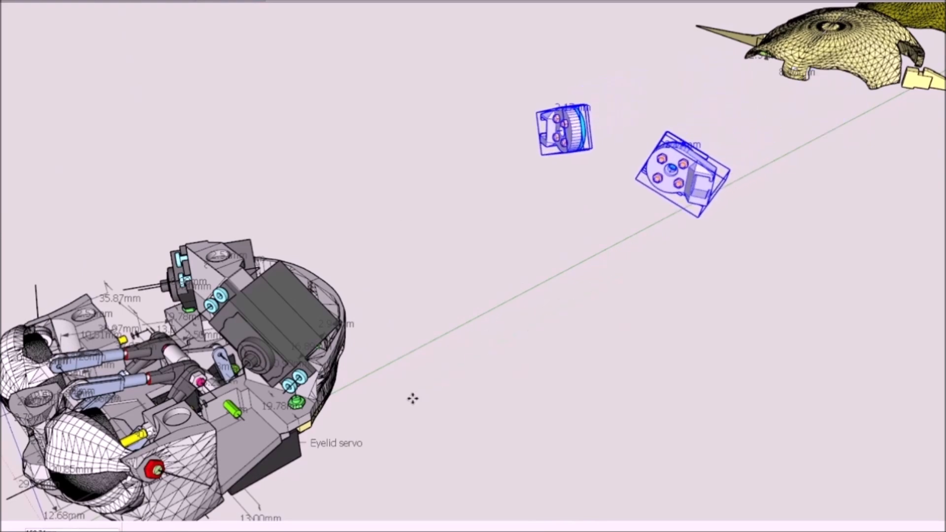
scroll(202, 362, up, 3)
middle_drag(205, 360, 212, 311)
Step: Examine how the purple brackets and cyan horns sit on the servo shafts from the front and the side
scroll(276, 315, down, 1)
scroll(329, 315, down, 1)
middle_drag(335, 318, 561, 408)
scroll(412, 359, down, 1)
scroll(407, 306, down, 5)
scroll(280, 260, up, 5)
scroll(550, 246, up, 4)
middle_drag(550, 246, 643, 237)
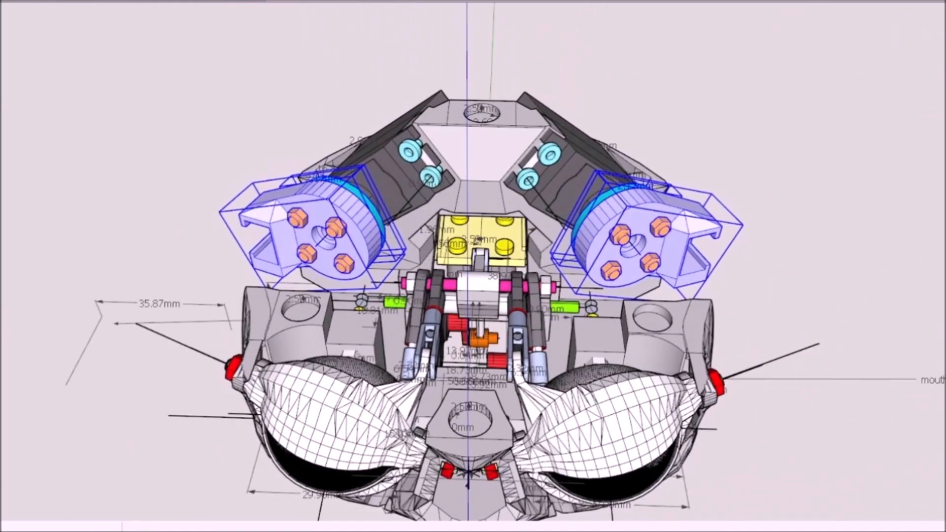
scroll(450, 250, up, 4)
middle_drag(450, 250, 163, 263)
scroll(476, 318, down, 2)
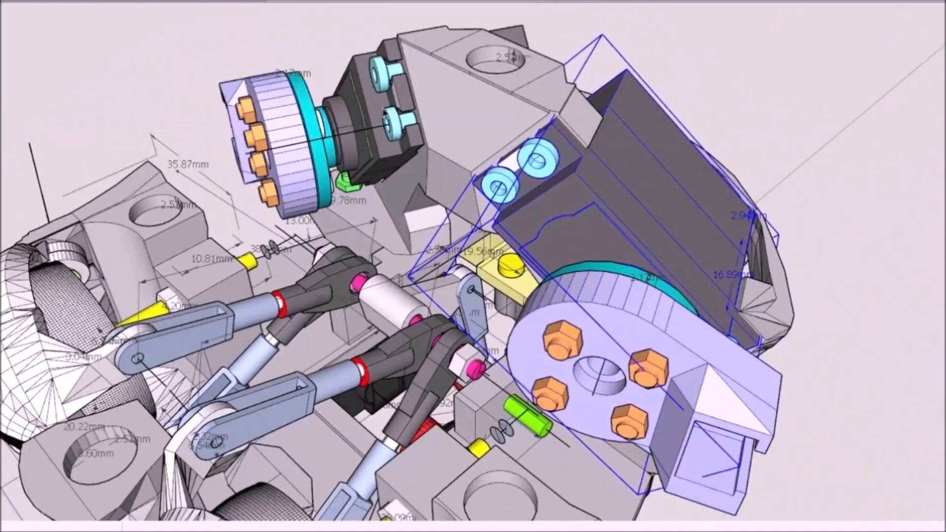
middle_drag(639, 250, 368, 375)
Step: Examine the neck assembly below the head, with its white servo frame, push rods, green-banded servos and lower black servo
scroll(384, 295, down, 2)
scroll(454, 405, down, 2)
middle_drag(454, 405, 732, 367)
scroll(669, 355, down, 3)
scroll(731, 367, down, 3)
middle_drag(663, 367, 349, 315)
scroll(507, 471, up, 1)
scroll(434, 384, down, 1)
middle_drag(440, 471, 498, 308)
scroll(498, 308, up, 3)
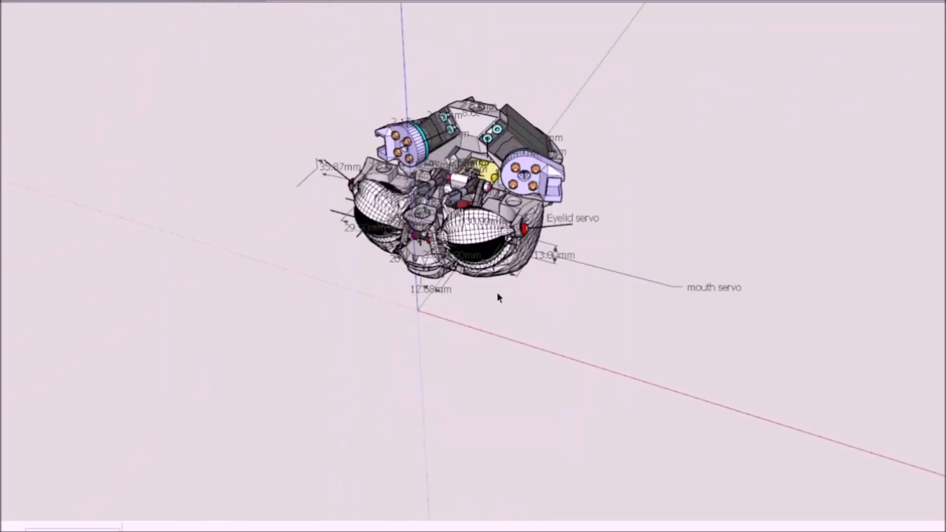
scroll(496, 301, down, 3)
scroll(492, 370, down, 2)
scroll(484, 458, up, 6)
middle_drag(486, 443, 526, 419)
scroll(630, 386, up, 1)
scroll(526, 420, down, 3)
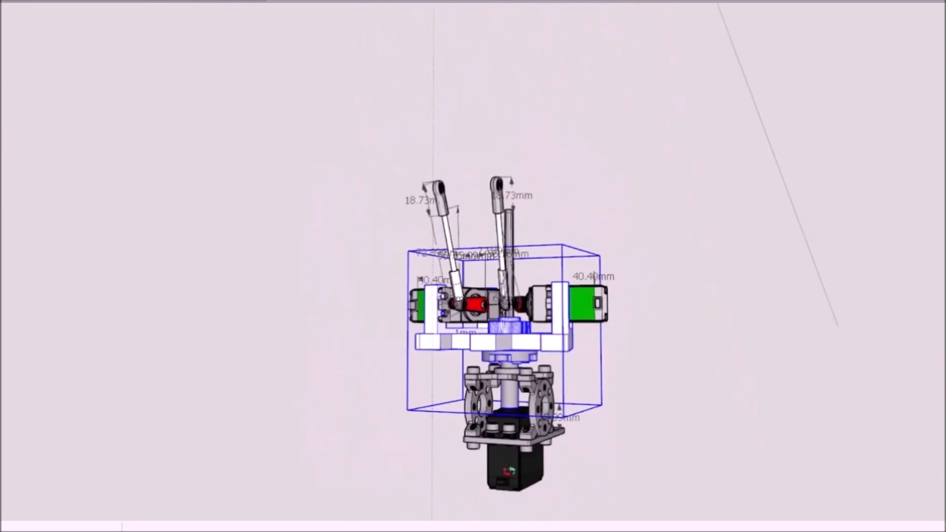
scroll(525, 419, up, 3)
middle_drag(554, 372, 595, 385)
scroll(595, 385, up, 3)
Step: Open the white servo frame group of the neck assembly and examine the hub and shaft beneath it
click(391, 372)
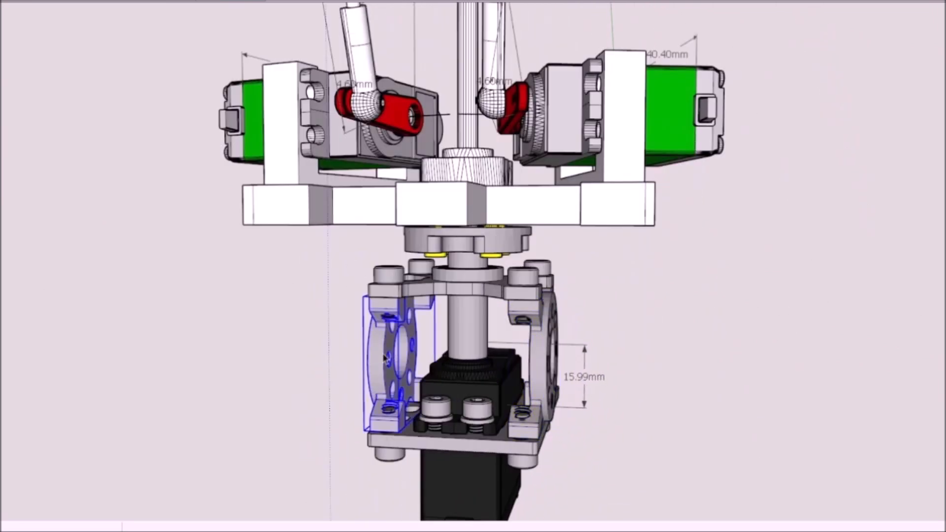
middle_drag(498, 357, 471, 367)
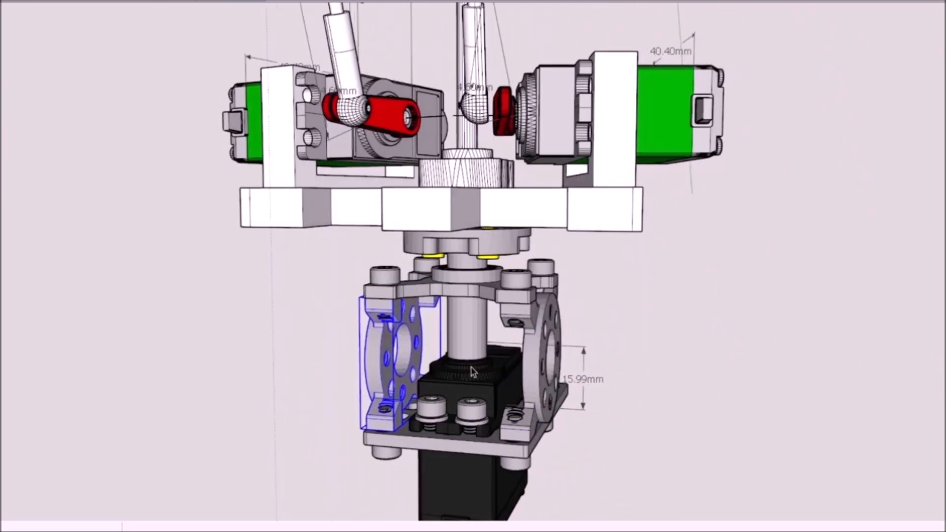
double_click(484, 241)
middle_drag(484, 240, 543, 110)
scroll(497, 252, down, 2)
scroll(485, 212, up, 5)
middle_drag(485, 212, 469, 291)
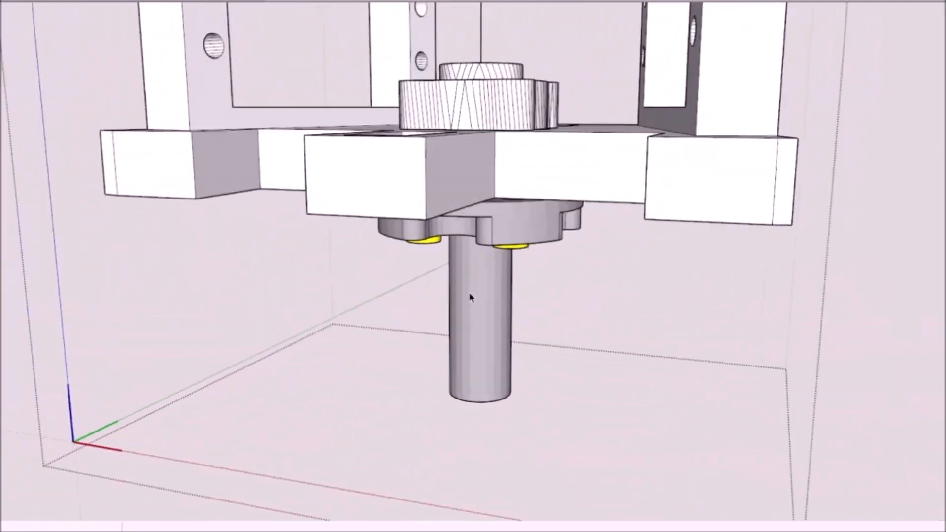
Step: Slide the grey hub and shaft down away from the white servo frame and return it against the plate's underside
click(469, 291)
scroll(469, 292, down, 4)
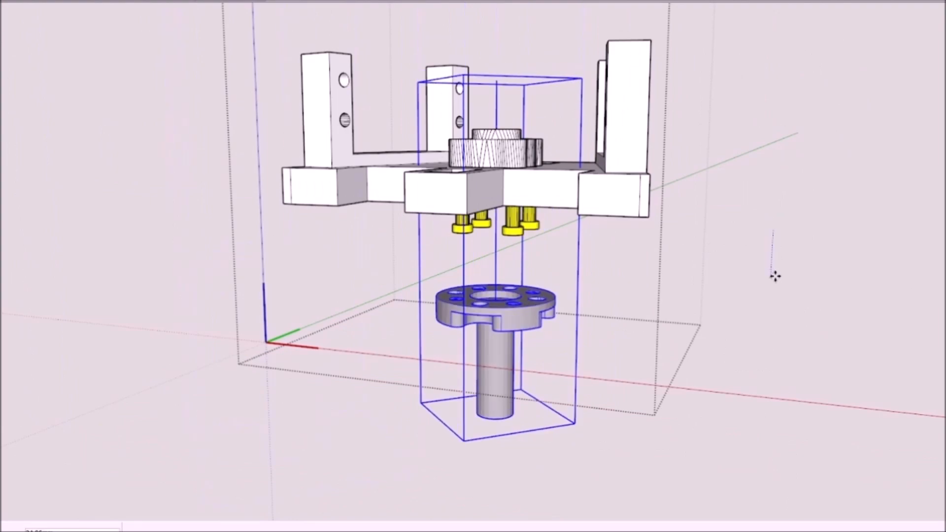
middle_drag(683, 227, 488, 185)
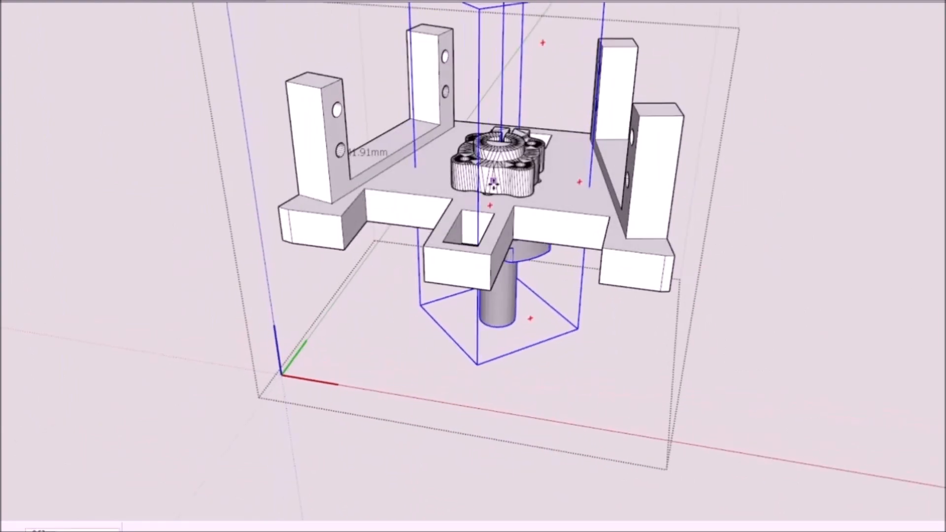
middle_drag(394, 190, 436, 191)
scroll(435, 192, down, 3)
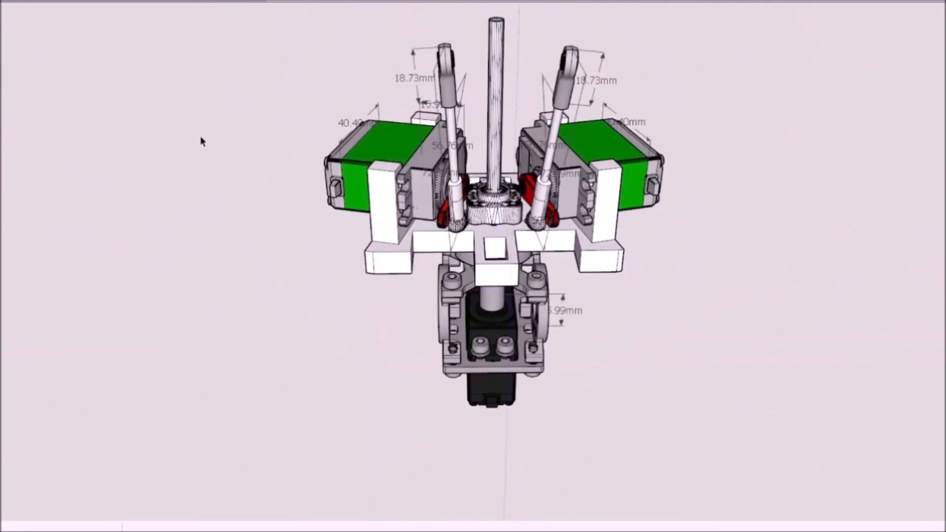
Step: Select the white servo frame and examine how the central rod is clamped to it between the two green-banded servos
scroll(505, 129, down, 1)
scroll(483, 172, up, 8)
click(482, 172)
scroll(481, 172, down, 2)
triple_click(480, 172)
middle_drag(481, 173, 367, 281)
scroll(433, 243, down, 5)
scroll(433, 243, up, 6)
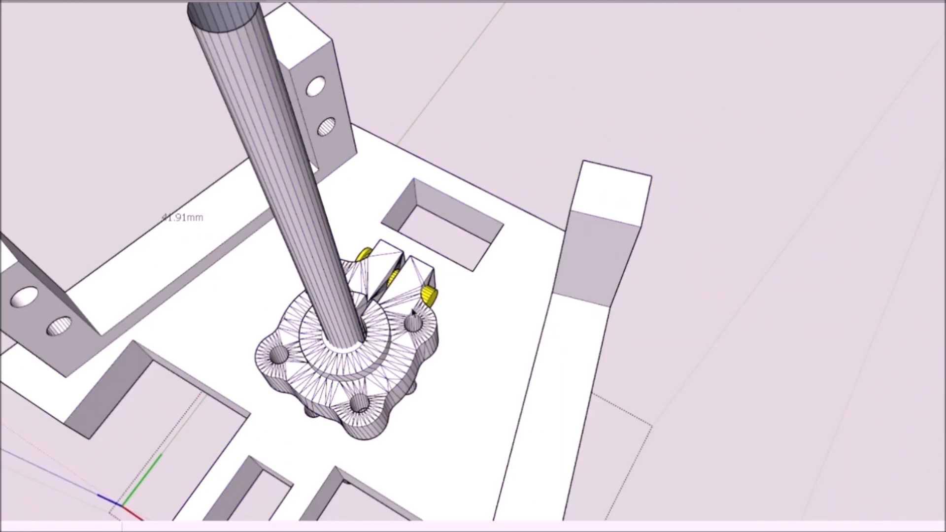
scroll(413, 313, down, 4)
mouse_move(412, 313)
middle_down()
mouse_move(438, 242)
mouse_move(441, 255)
mouse_move(321, 290)
mouse_move(357, 282)
mouse_move(394, 314)
mouse_move(404, 301)
mouse_move(409, 311)
middle_up()
scroll(436, 256, down, 3)
scroll(441, 255, up, 4)
scroll(394, 315, down, 4)
scroll(404, 301, down, 3)
scroll(409, 310, up, 4)
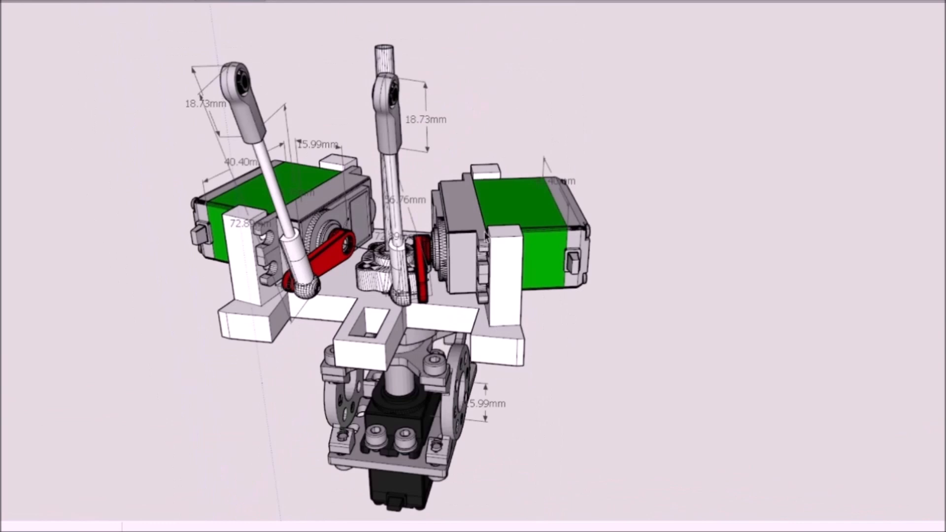
Step: Select both green-banded servos and try moving them back and up out of the white frame's uprights
middle_drag(486, 236, 528, 252)
click(530, 251)
click(533, 219)
middle_drag(533, 219, 482, 242)
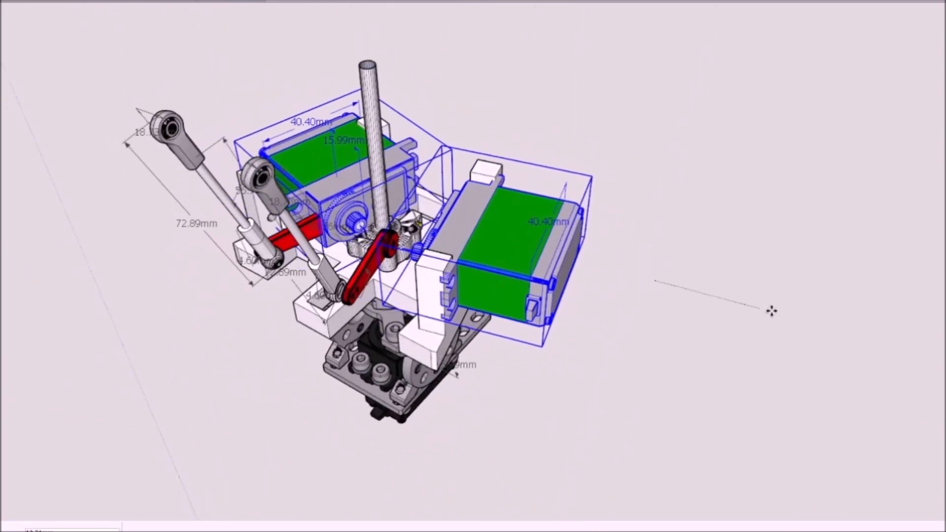
drag(810, 127, 749, 172)
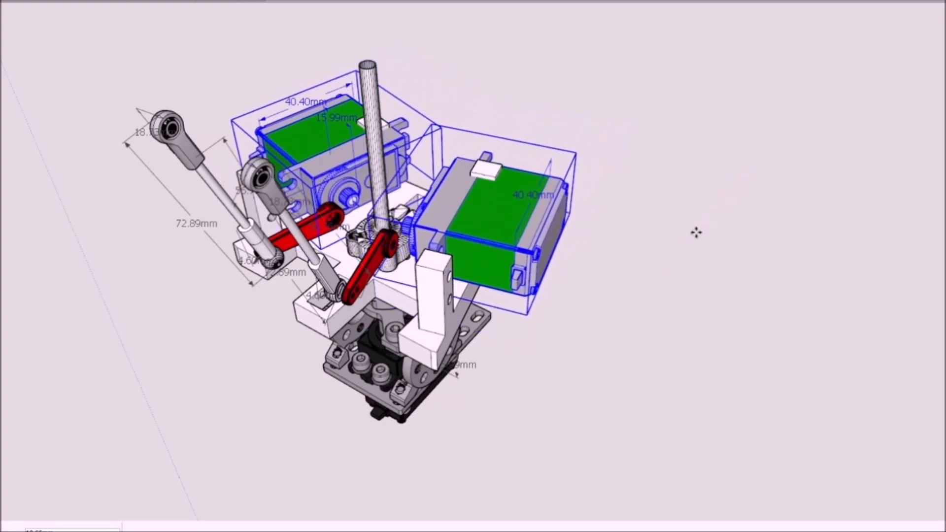
scroll(574, 264, up, 3)
middle_drag(488, 237, 337, 294)
scroll(589, 295, down, 2)
Step: Select the complete neck assembly and move it up under the head so the central rod meets the universal joint
scroll(337, 295, down, 3)
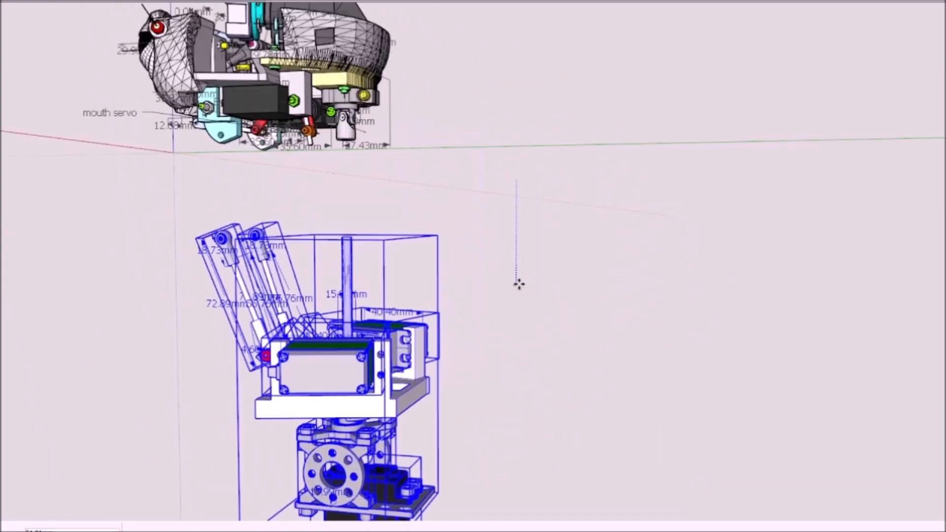
drag(515, 281, 516, 185)
scroll(350, 162, up, 6)
middle_drag(348, 138, 355, 291)
scroll(289, 216, down, 3)
scroll(320, 372, up, 3)
middle_drag(320, 371, 357, 364)
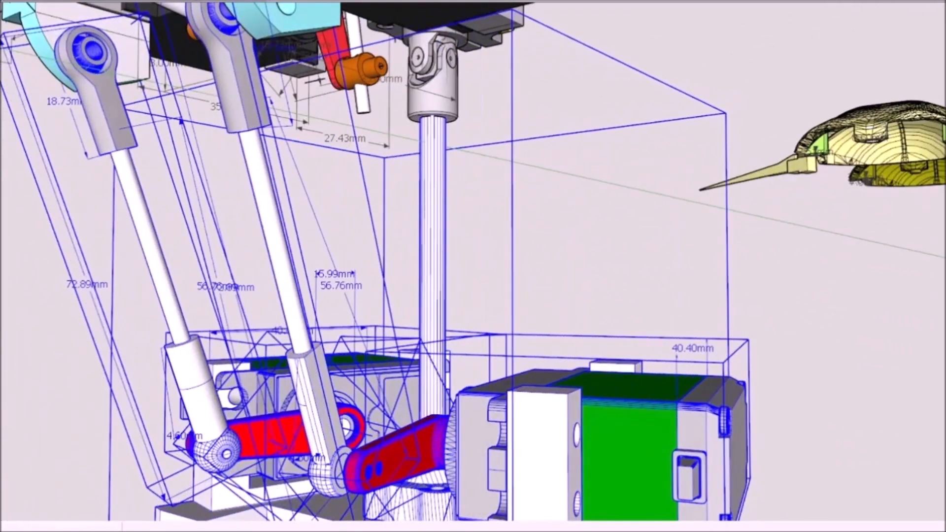
Step: Open the push rod component and examine its nested rod, eye end and ball end
double_click(99, 114)
click(128, 191)
scroll(128, 191, down, 7)
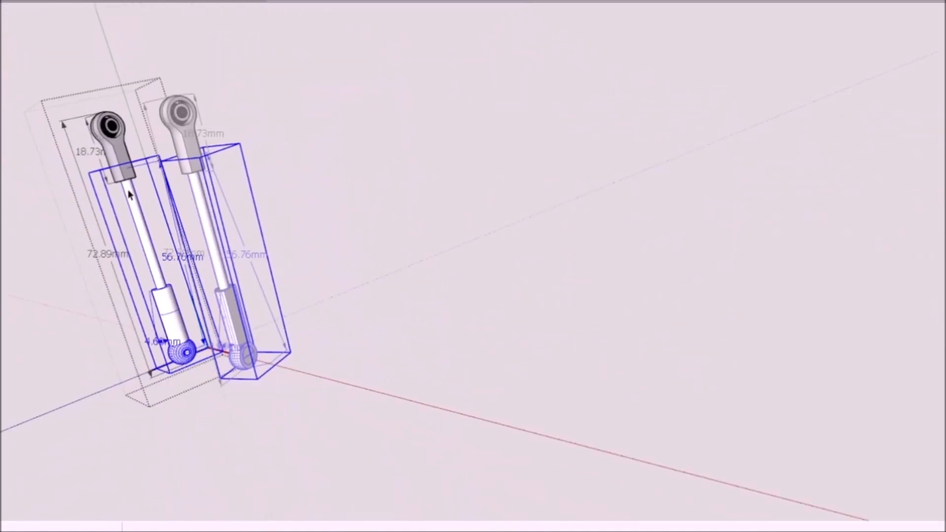
middle_drag(128, 192, 120, 220)
scroll(120, 217, up, 6)
scroll(158, 184, down, 5)
scroll(158, 185, down, 3)
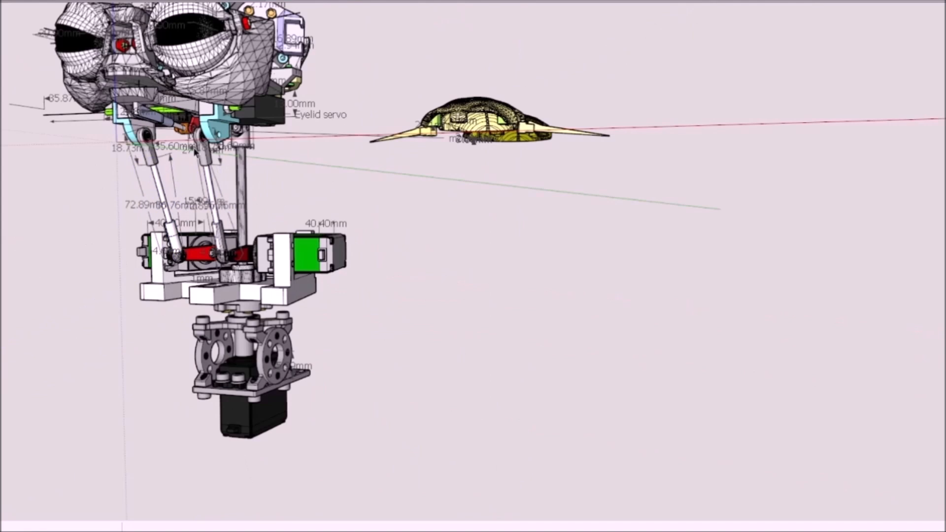
middle_drag(195, 153, 236, 163)
shift+middle_drag(148, 74, 192, 138)
scroll(602, 471, up, 3)
scroll(602, 471, up, 3)
Step: Open the nested component of the push rod and paint its white rod bright green
double_click(608, 395)
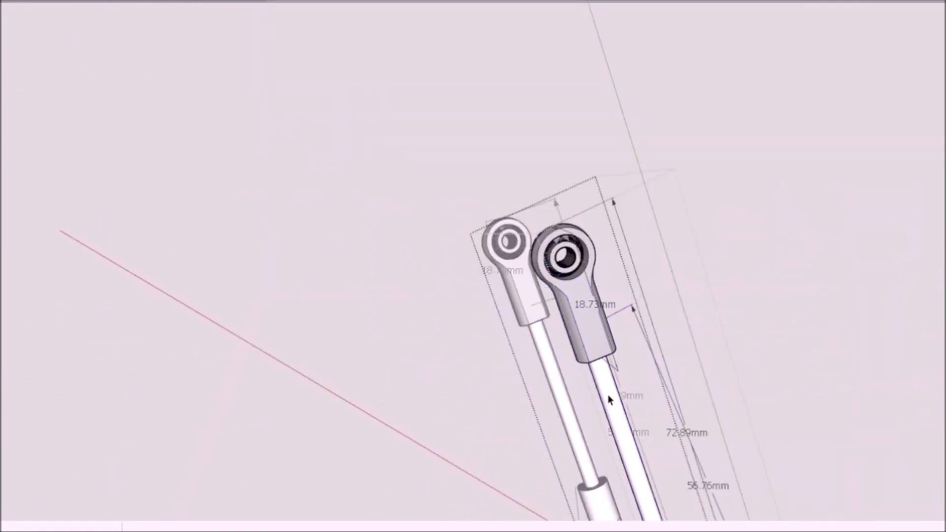
double_click(610, 408)
click(609, 406)
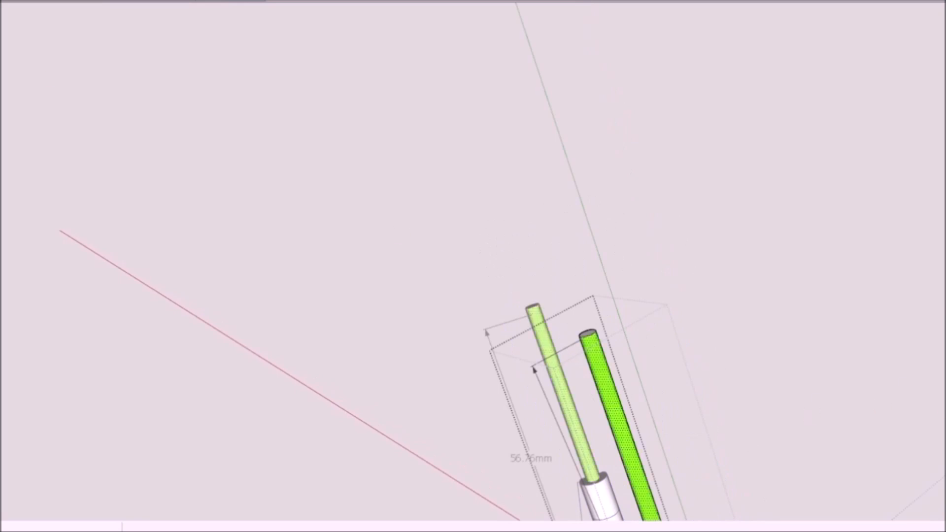
click(757, 400)
Step: Examine the push rod from its upper eye end down to the ball joint, selecting the eye end component
scroll(684, 391, up, 2)
middle_drag(684, 391, 677, 360)
shift+middle_drag(677, 359, 582, 132)
click(585, 406)
double_click(586, 406)
scroll(601, 404, down, 2)
middle_drag(601, 404, 558, 341)
scroll(618, 418, up, 3)
click(734, 328)
scroll(256, 132, down, 3)
scroll(521, 259, up, 2)
click(522, 258)
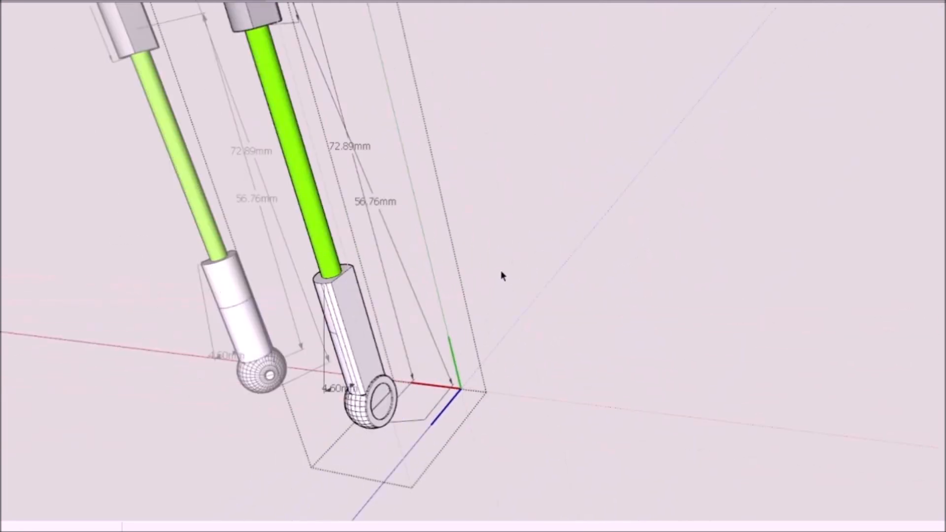
scroll(501, 264, down, 3)
scroll(410, 170, up, 3)
click(353, 150)
scroll(542, 295, down, 5)
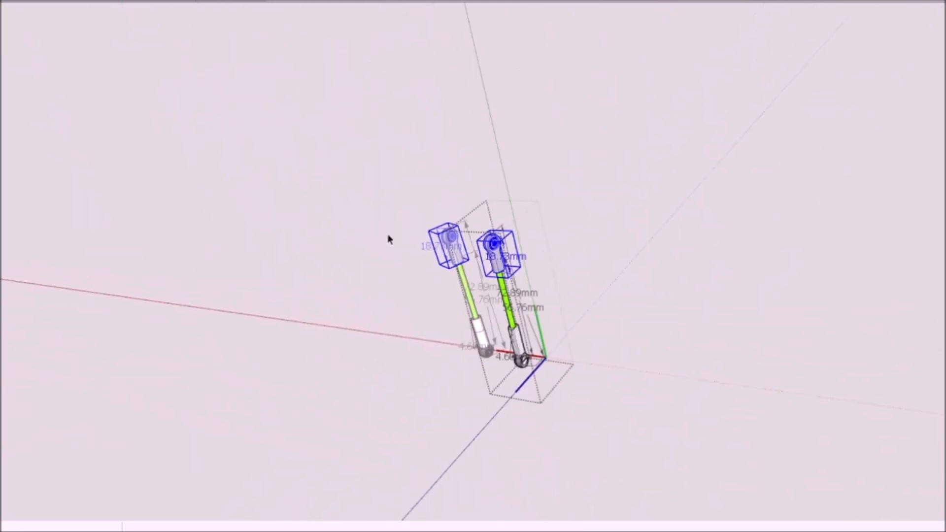
click(388, 238)
Step: Rotate the two push rods from their lower ball ends so their upper eyes line up with the cyan brackets under the head
scroll(454, 315, up, 5)
key(q)
click(455, 419)
scroll(448, 377, down, 1)
scroll(444, 353, down, 1)
middle_drag(441, 316, 425, 345)
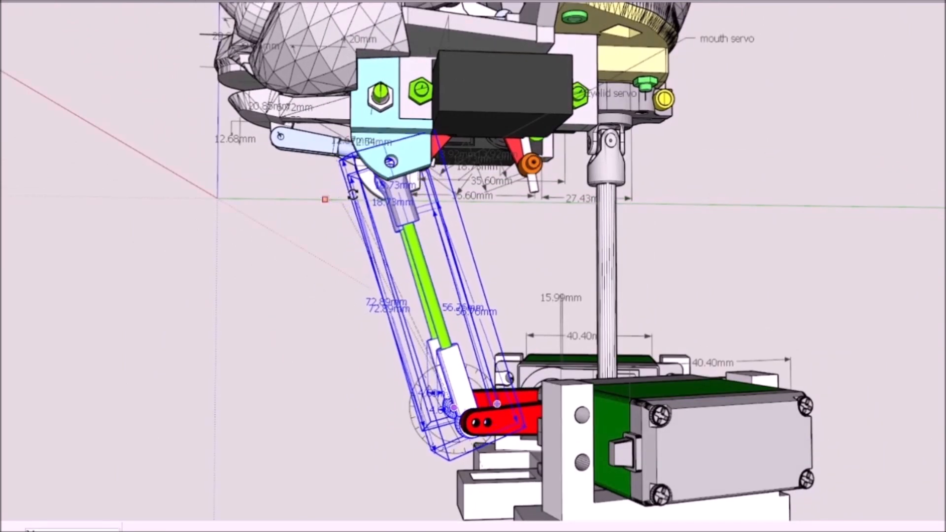
scroll(378, 283, down, 2)
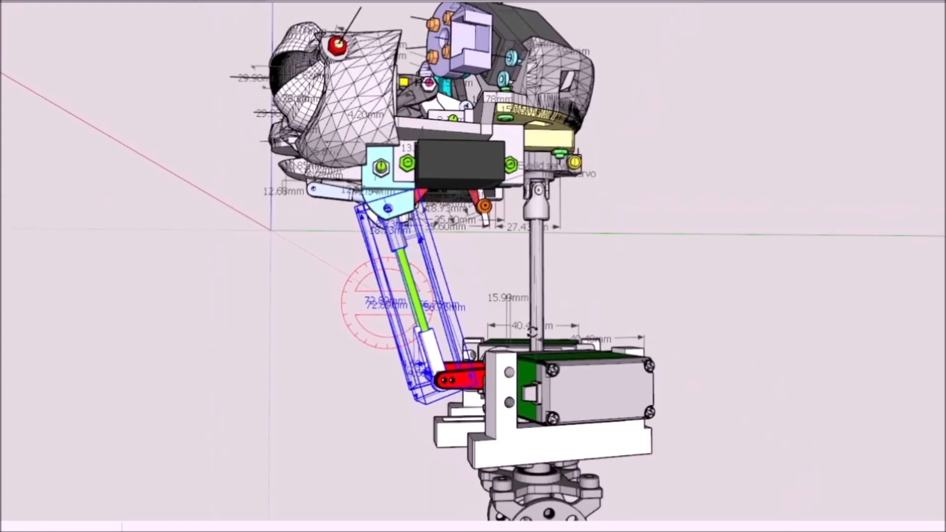
middle_drag(434, 284, 404, 272)
scroll(404, 273, down, 2)
middle_drag(554, 315, 498, 335)
key(space)
Step: Select both pointed yellow ear pieces and move them onto the purple servo brackets at the sides of the head
middle_drag(527, 200, 552, 262)
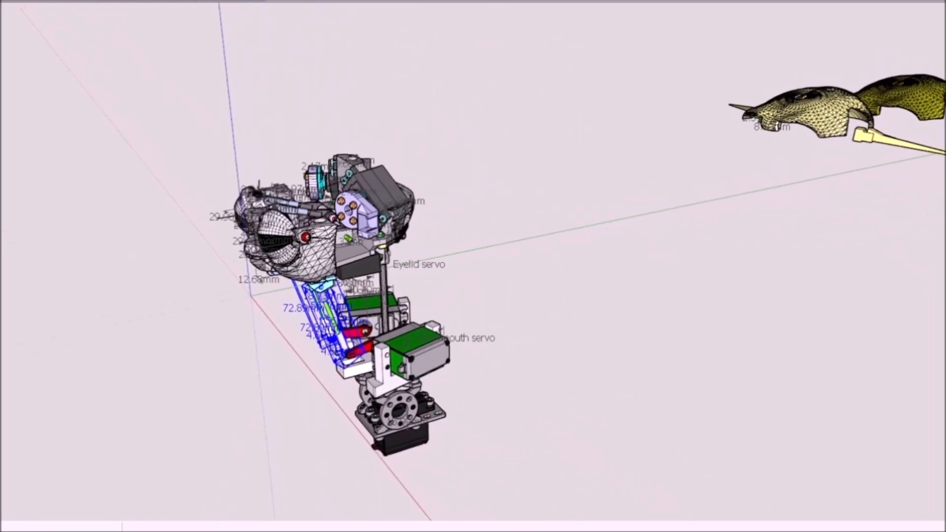
middle_drag(864, 150, 802, 240)
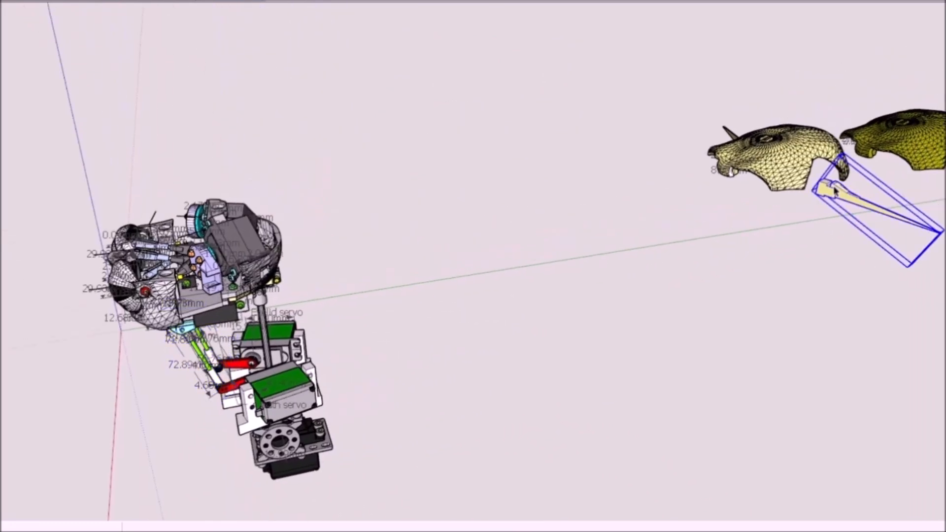
shift+click(732, 134)
scroll(729, 143, down, 1)
middle_drag(709, 242, 611, 298)
middle_drag(216, 350, 529, 284)
drag(686, 214, 390, 278)
middle_drag(374, 276, 230, 375)
scroll(707, 74, up, 8)
middle_drag(561, 247, 473, 113)
scroll(466, 71, up, 3)
scroll(451, 150, down, 3)
middle_drag(452, 162, 402, 194)
scroll(786, 206, down, 5)
Step: Move the olive skull shell 600 mm toward the head and settle it over the top of the head frame
middle_drag(718, 312, 768, 189)
middle_drag(534, 281, 611, 360)
scroll(364, 290, up, 4)
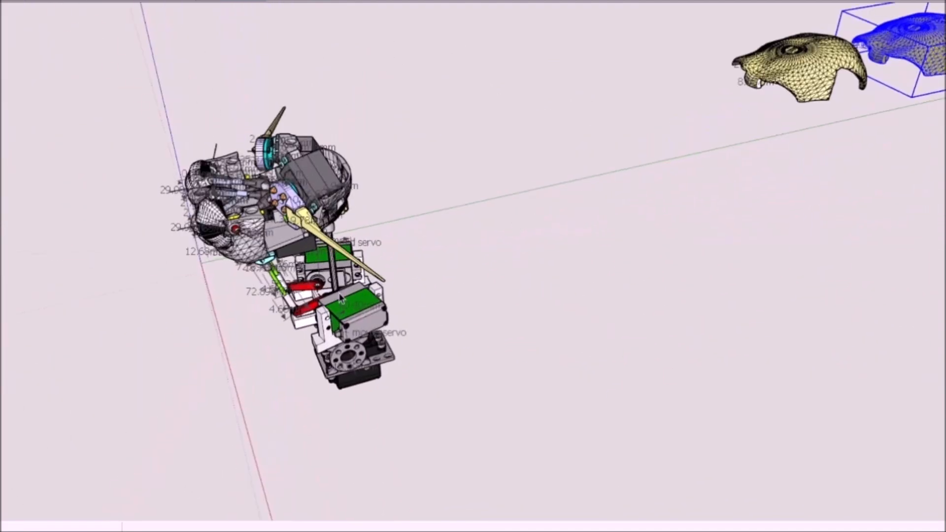
middle_drag(790, 197, 727, 261)
drag(493, 391, 257, 366)
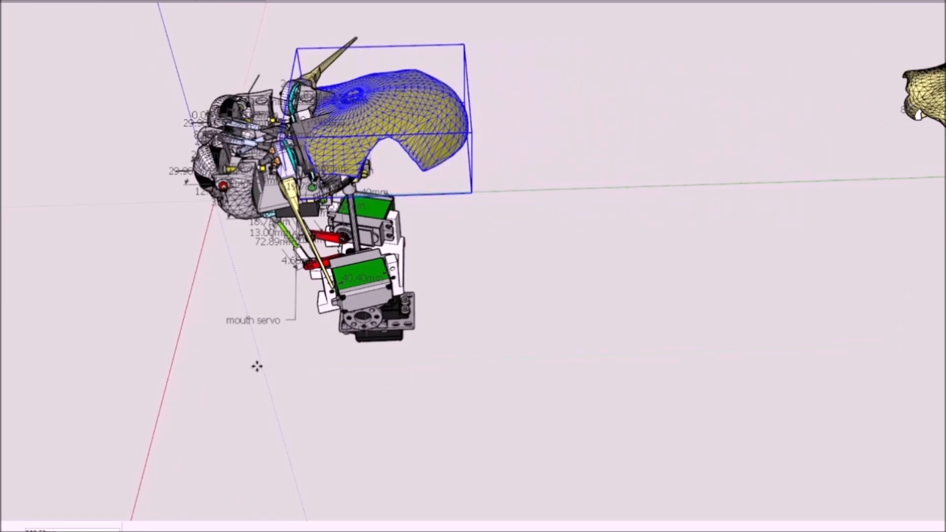
text(600)
key(Return)
drag(512, 201, 494, 202)
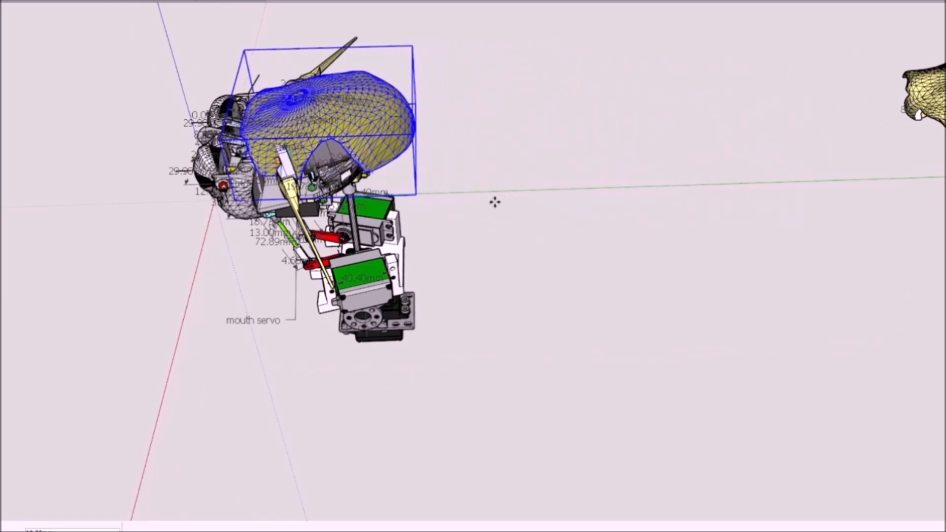
mouse_move(517, 215)
middle_down()
mouse_move(538, 114)
mouse_move(501, 141)
mouse_move(462, 204)
mouse_move(438, 215)
middle_up()
Step: Examine the assembled head and neck from the front and side, selecting a neck servo and the white frame
click(277, 266)
middle_drag(276, 266, 538, 329)
click(538, 328)
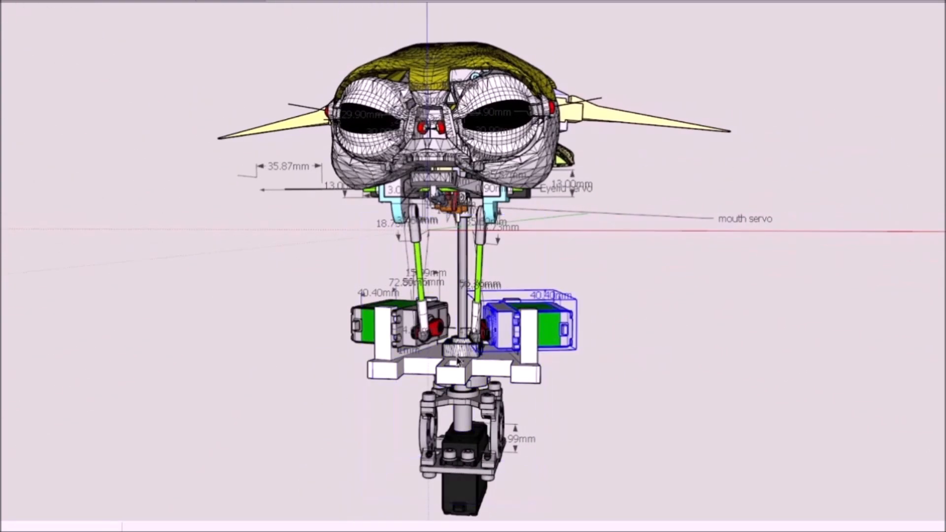
shift+click(378, 329)
scroll(428, 357, up, 2)
scroll(429, 358, down, 1)
middle_drag(429, 358, 389, 365)
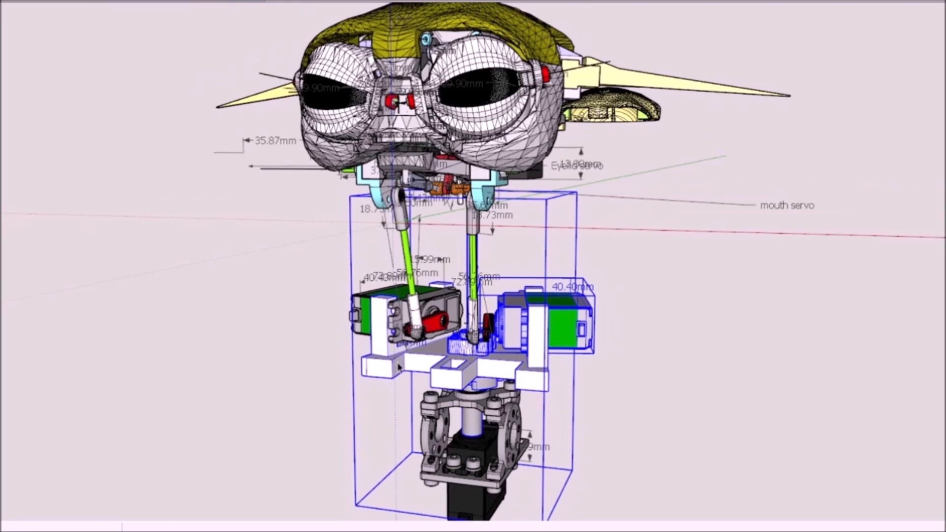
click(258, 237)
scroll(257, 237, down, 3)
middle_drag(259, 238, 240, 299)
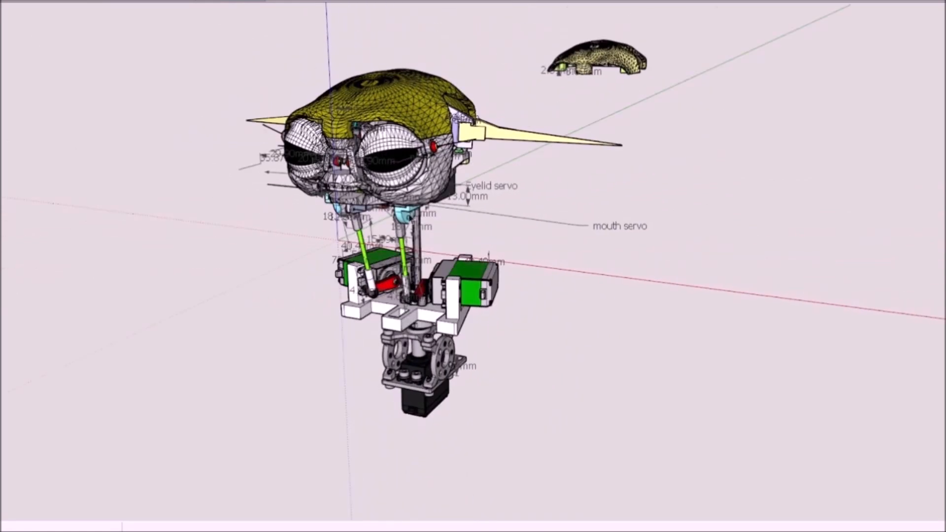
middle_drag(340, 228, 222, 234)
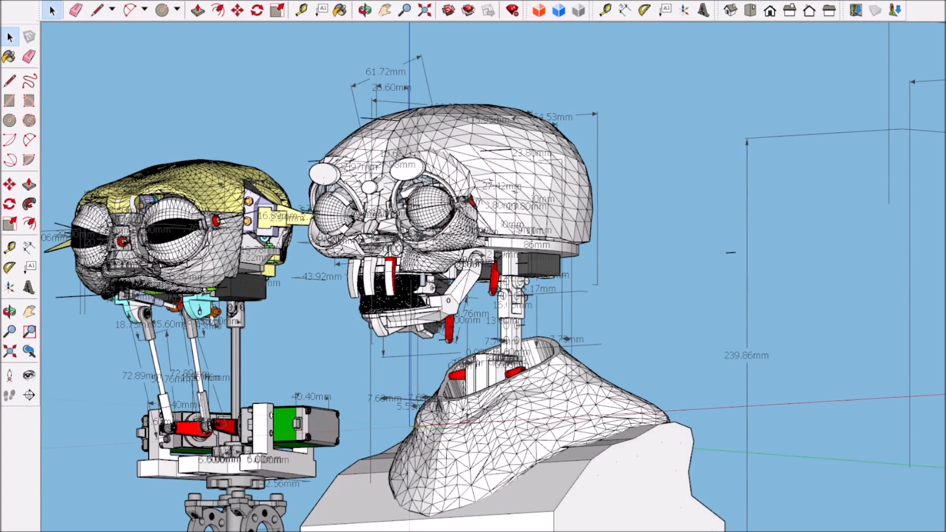
Step: Compare the yellow-capped head with the larger skull on its shoulder bust from the side and front
scroll(391, 336, down, 4)
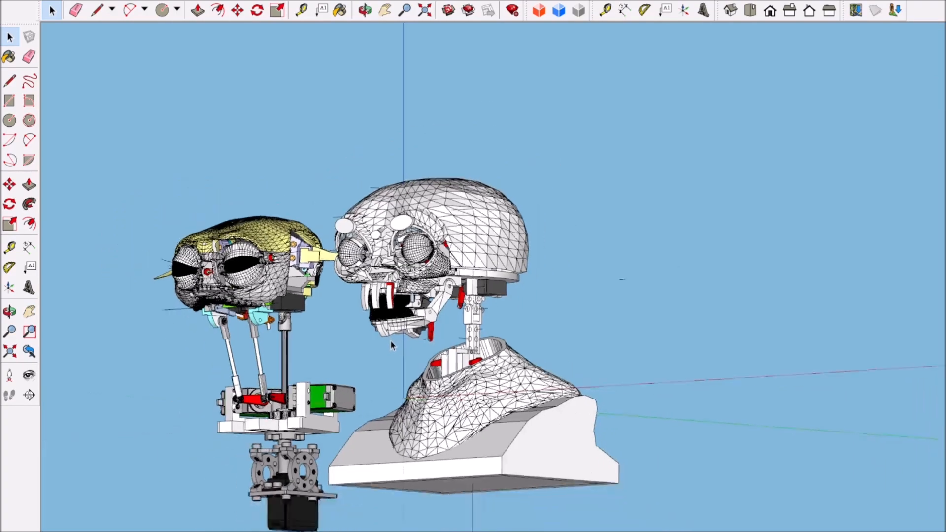
middle_drag(385, 404, 602, 440)
scroll(354, 376, up, 3)
middle_drag(355, 376, 577, 379)
middle_drag(607, 417, 561, 363)
middle_drag(375, 396, 217, 344)
scroll(217, 343, up, 3)
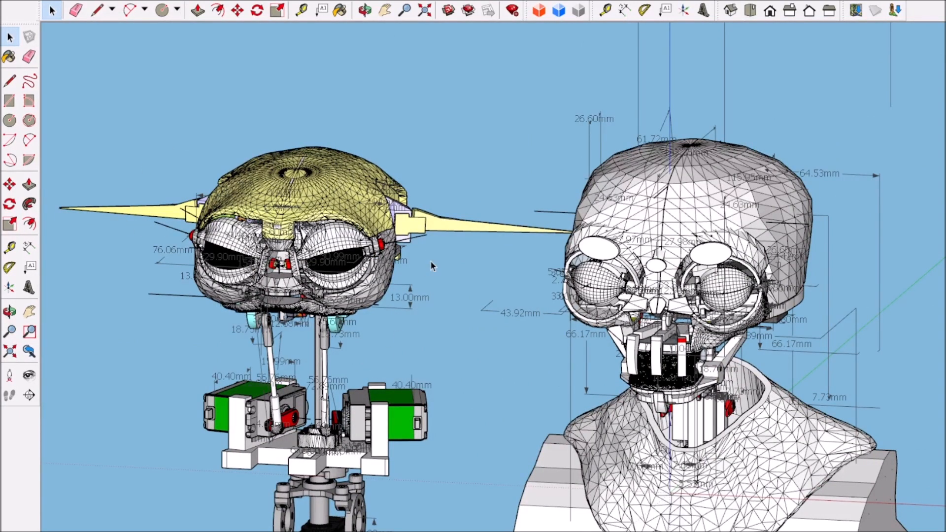
scroll(431, 262, down, 3)
middle_drag(512, 400, 564, 308)
scroll(452, 300, up, 2)
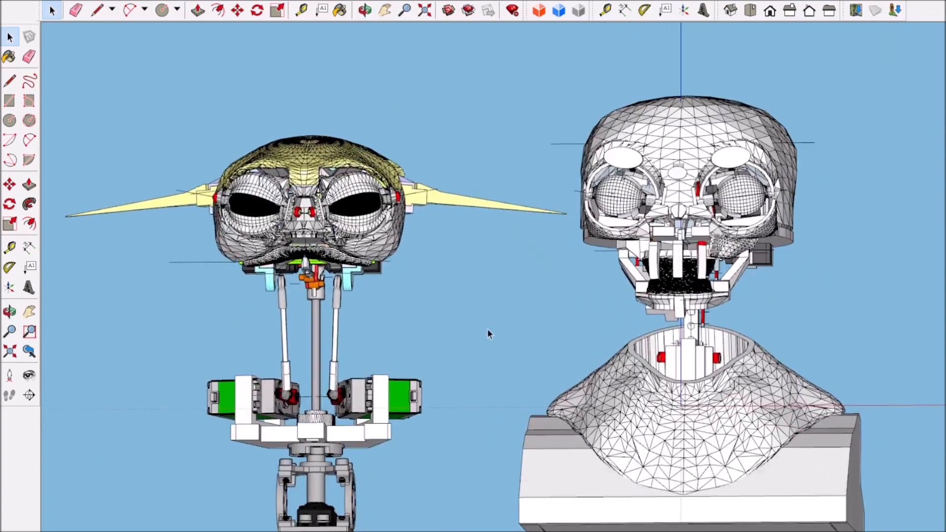
Step: Examine the eyes, ears and push rods of the yellow-capped head beside the larger skull from an angled front view
middle_drag(577, 340, 389, 377)
scroll(330, 242, up, 3)
scroll(332, 251, down, 3)
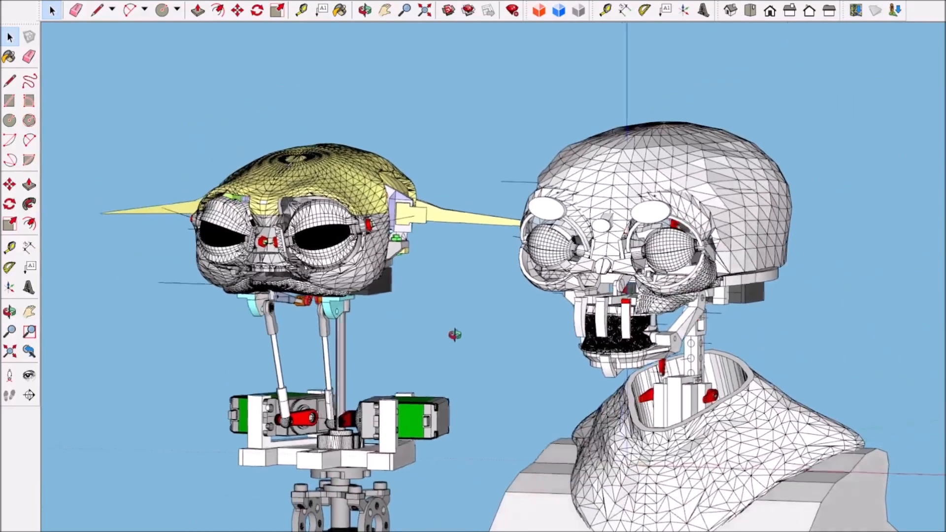
middle_drag(454, 334, 462, 340)
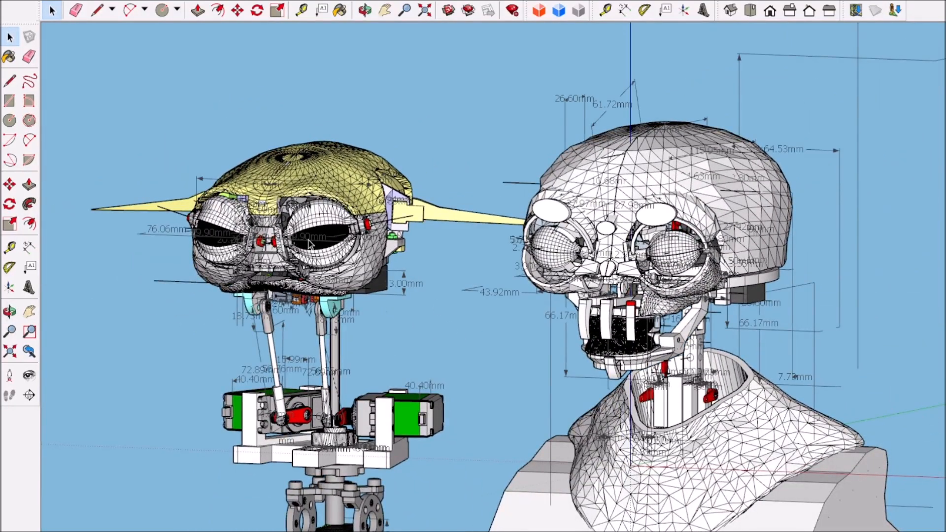
scroll(308, 244, down, 1)
scroll(240, 248, up, 1)
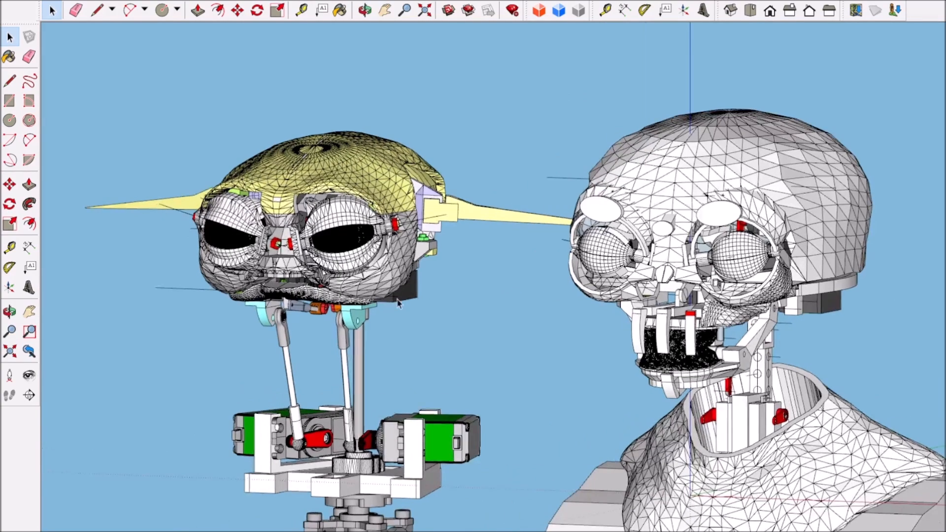
middle_drag(269, 331, 398, 387)
scroll(259, 280, up, 5)
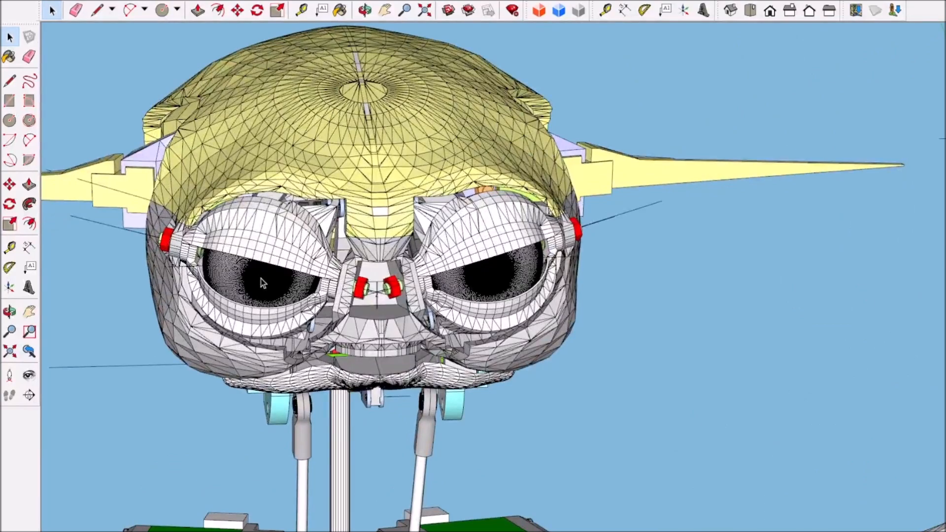
Step: Select the yellow-capped head assembly and compare it with the skull bust from above, the side and the front
click(362, 154)
scroll(360, 179, down, 5)
middle_drag(347, 236, 511, 323)
scroll(511, 323, up, 4)
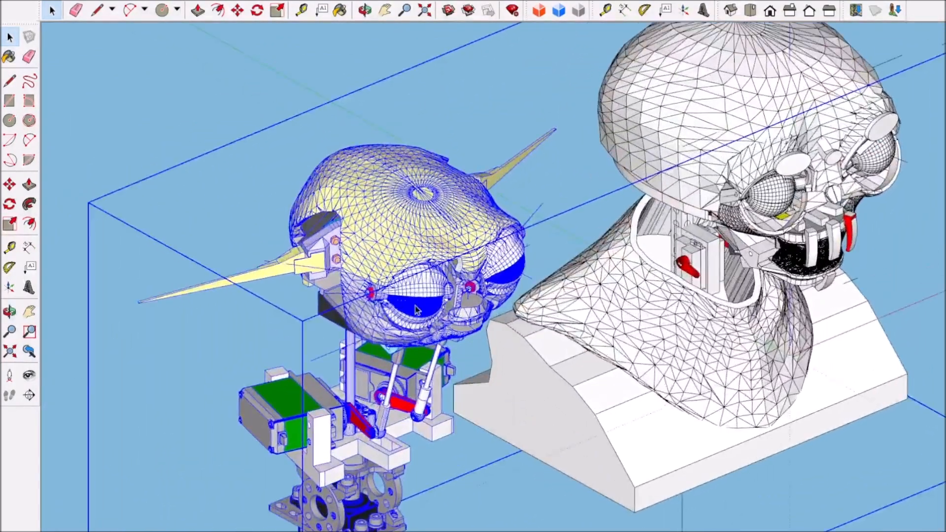
scroll(449, 304, down, 3)
middle_drag(679, 360, 325, 181)
scroll(325, 180, up, 4)
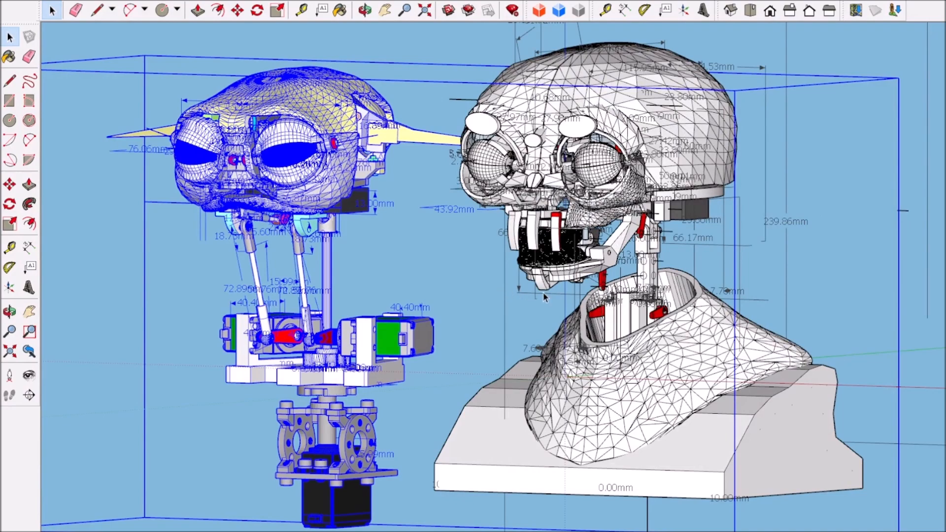
middle_drag(468, 326, 649, 324)
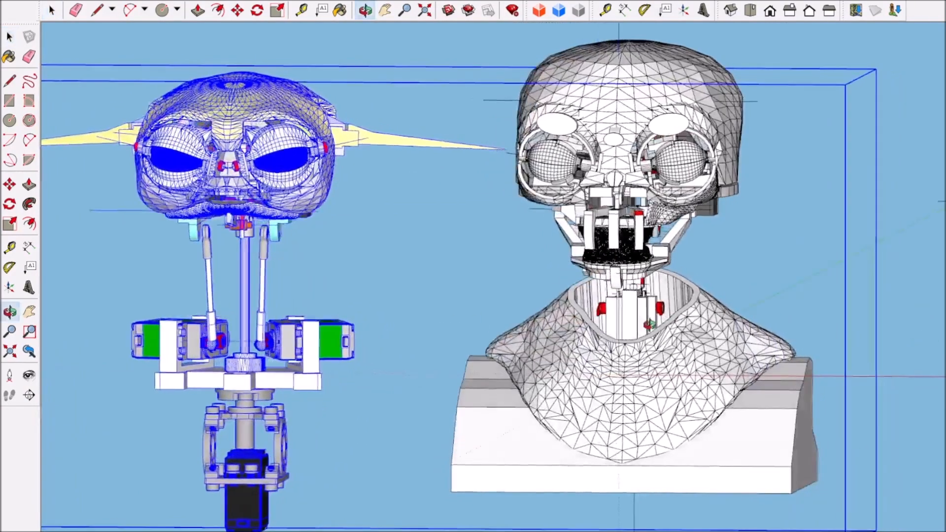
Step: Select the larger skull on the bust and view it beside the yellow-capped head from an angled side and the front
click(601, 134)
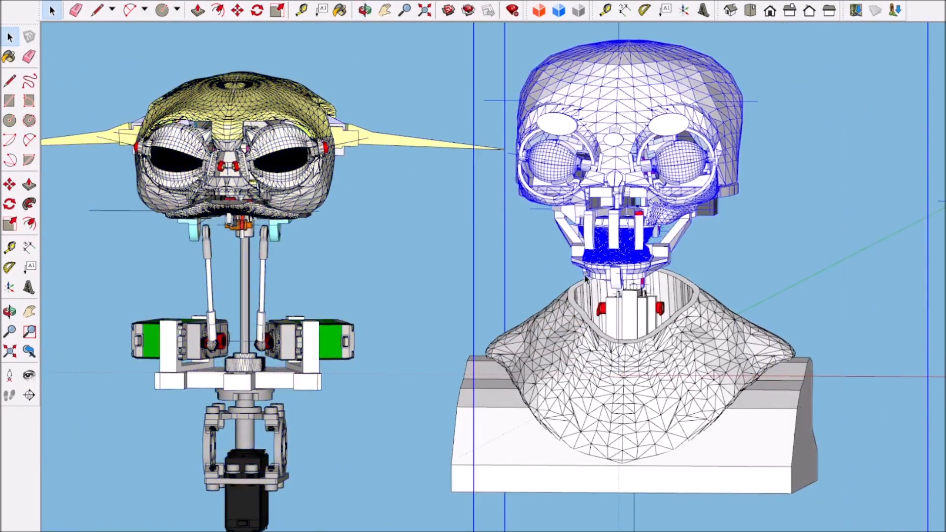
scroll(585, 279, down, 3)
middle_drag(586, 279, 534, 301)
scroll(534, 302, up, 3)
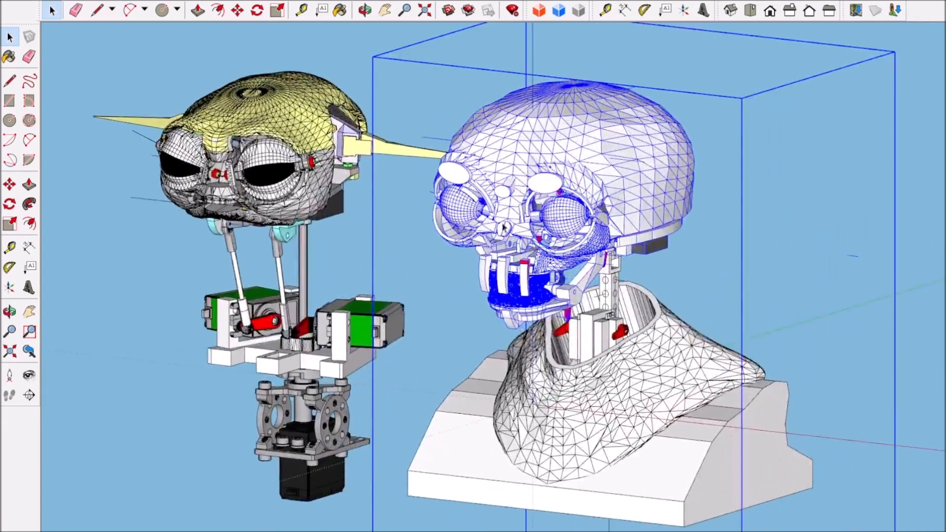
middle_drag(564, 269, 613, 271)
Step: Select the yellow-capped head assembly and examine its face, push rods and neck servos from the front
click(199, 162)
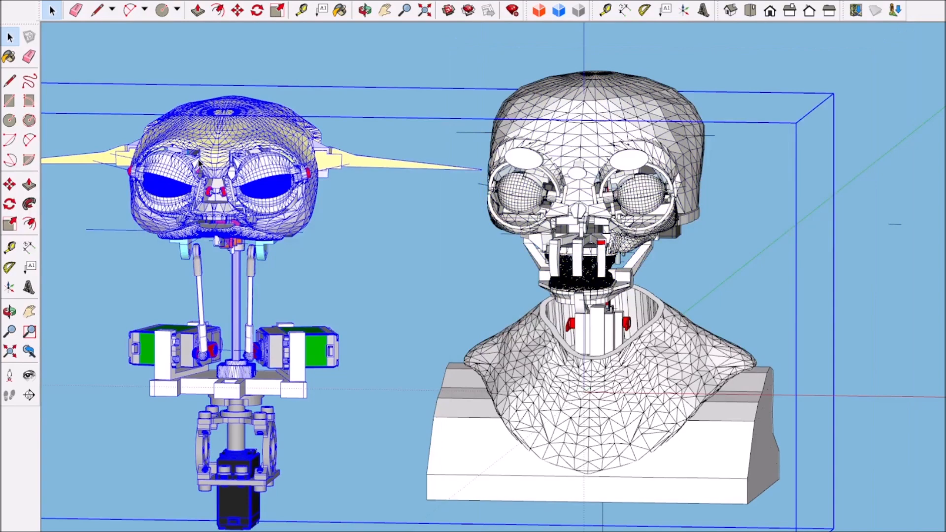
scroll(191, 174, up, 3)
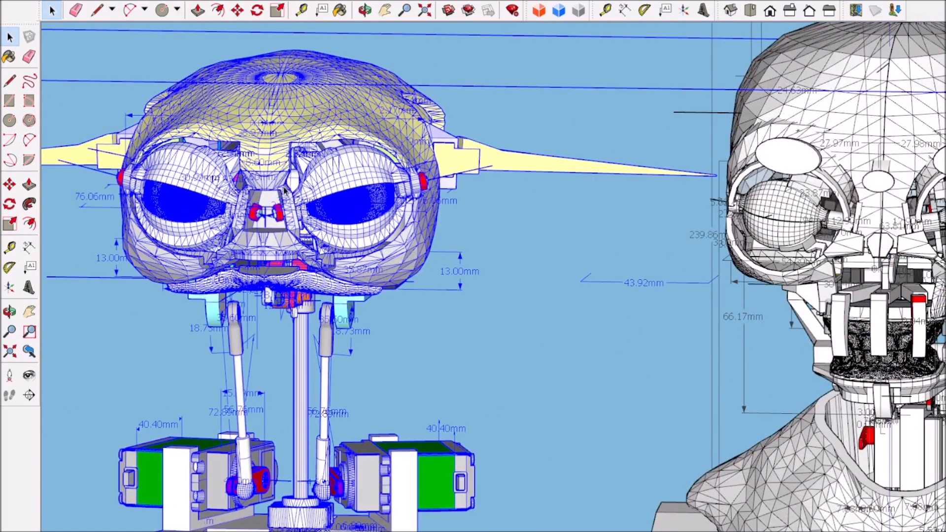
scroll(303, 207, down, 2)
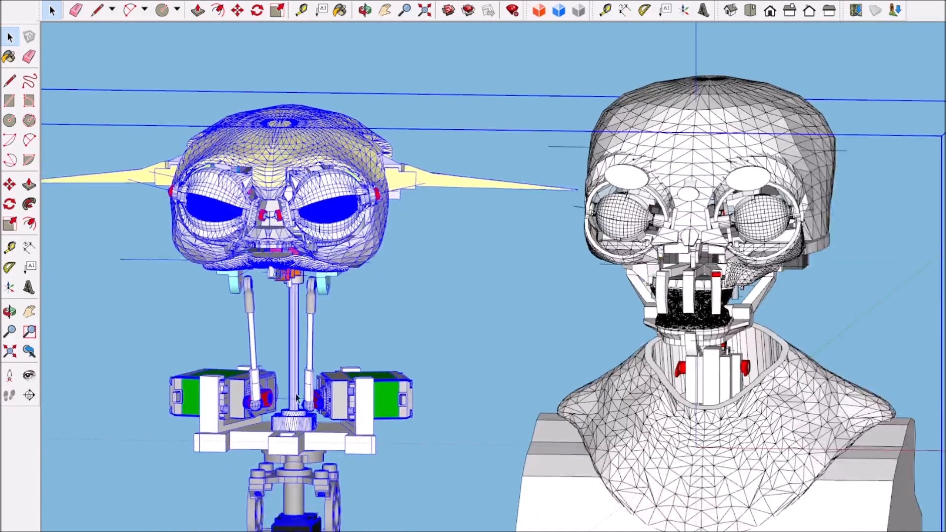
scroll(212, 427, up, 2)
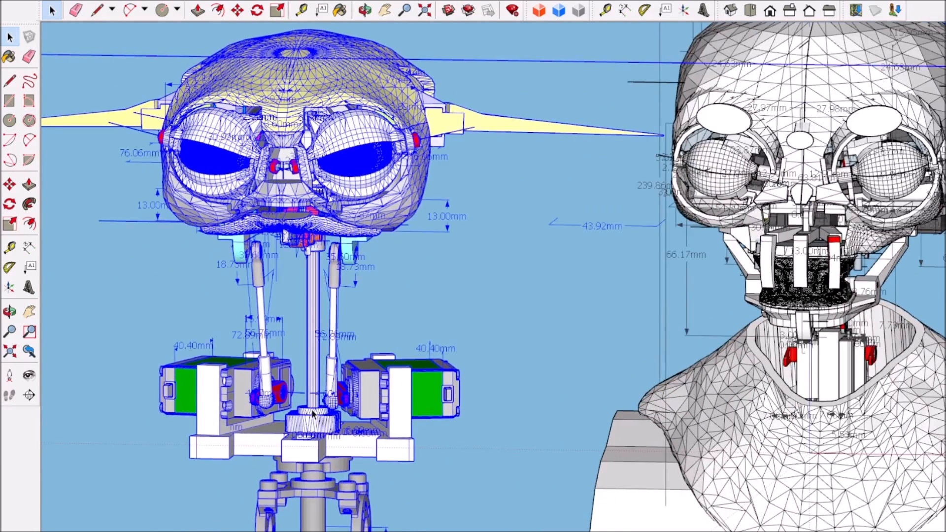
scroll(327, 377, down, 3)
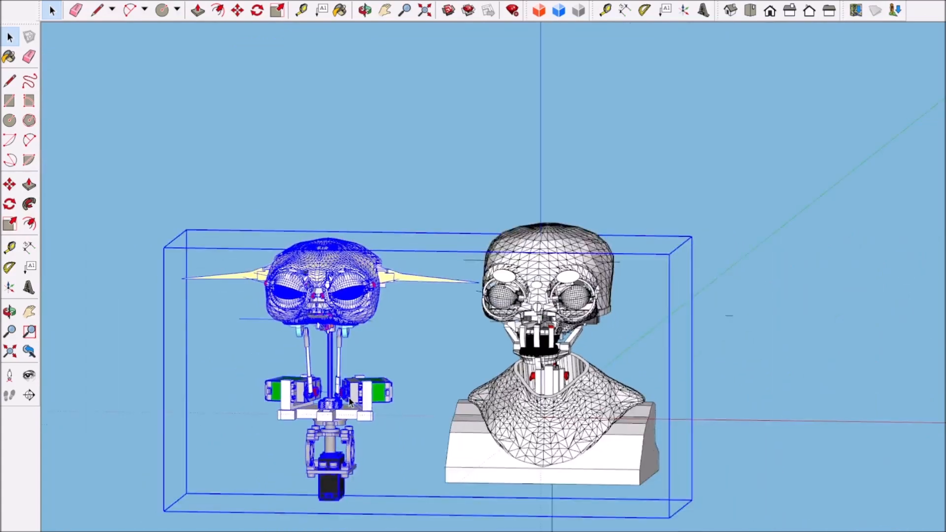
scroll(336, 482, up, 3)
scroll(336, 482, down, 3)
scroll(343, 262, up, 3)
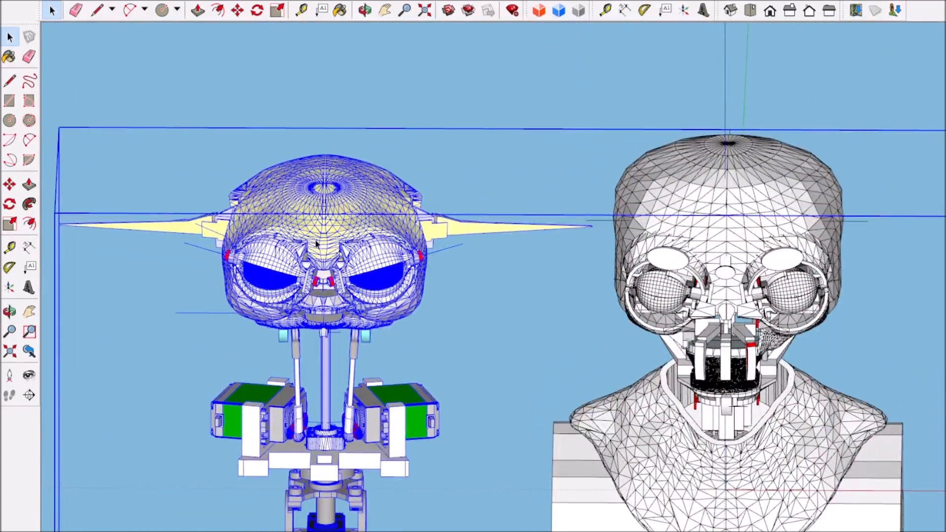
scroll(314, 224, up, 1)
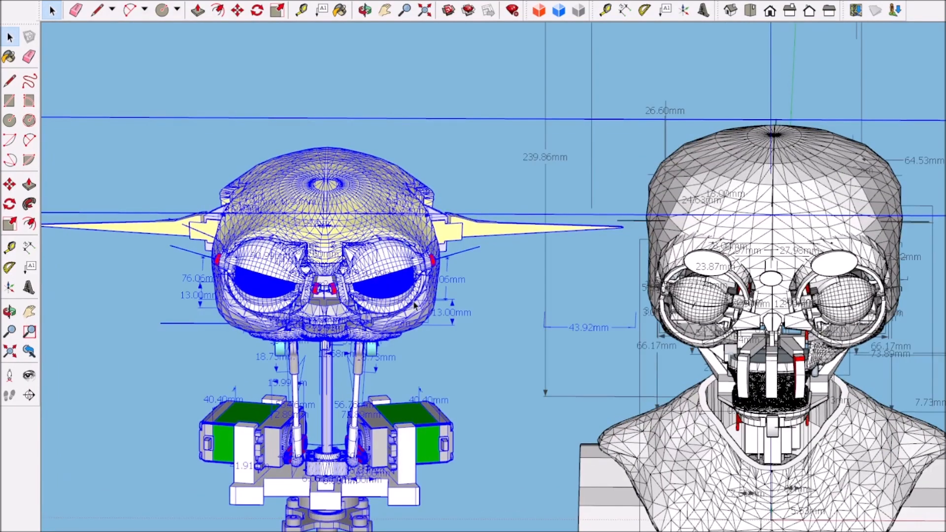
scroll(435, 310, down, 1)
Step: Inspect the red and green fasteners in the nose bridge between the eyes of the yellow-capped head
mouse_move(436, 309)
middle_down()
mouse_move(416, 325)
mouse_move(268, 323)
mouse_move(463, 268)
mouse_move(563, 260)
mouse_move(522, 258)
mouse_move(560, 57)
mouse_move(399, 170)
mouse_move(550, 405)
mouse_move(442, 327)
middle_up()
mouse_move(587, 417)
middle_down()
mouse_move(470, 418)
mouse_move(381, 335)
middle_up()
scroll(314, 281, up, 3)
scroll(314, 282, up, 3)
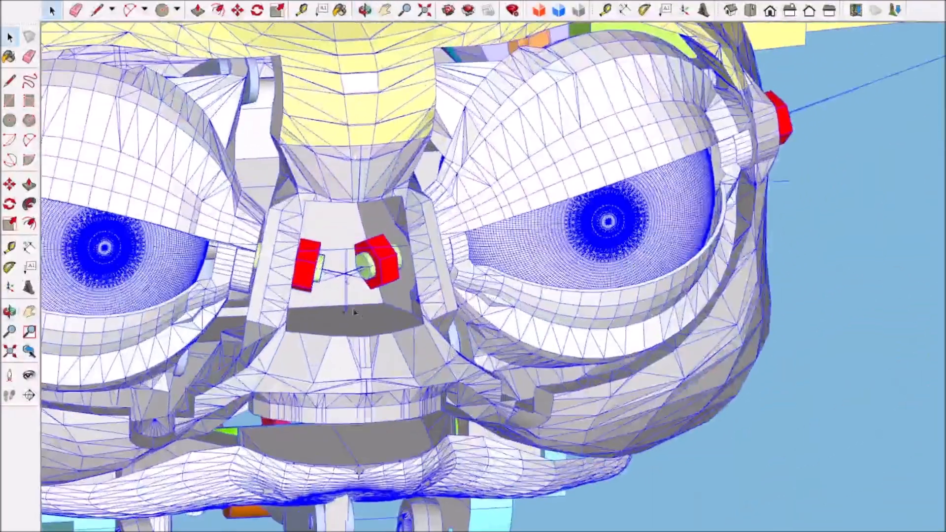
scroll(388, 329, down, 2)
scroll(388, 329, down, 1)
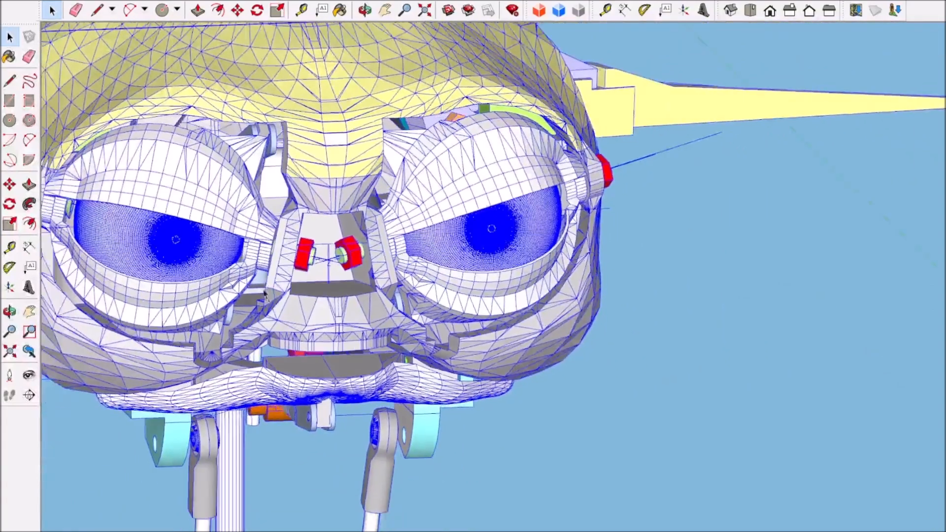
scroll(408, 273, up, 5)
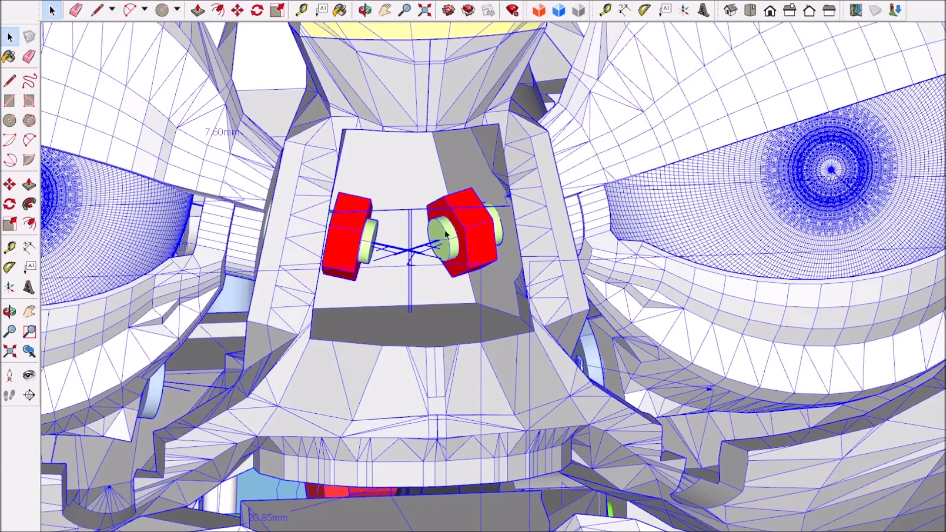
scroll(449, 231, down, 8)
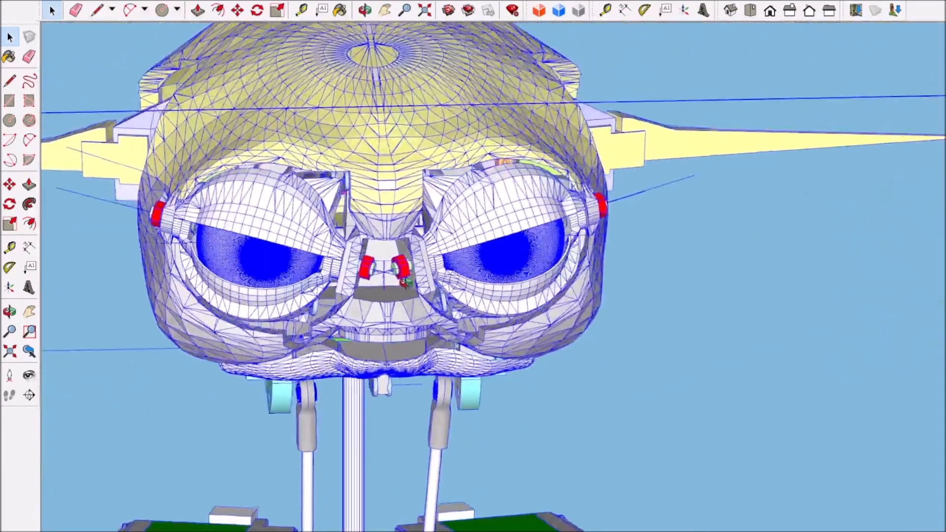
mouse_move(404, 282)
middle_down()
mouse_move(327, 279)
mouse_move(485, 270)
mouse_move(481, 293)
middle_up()
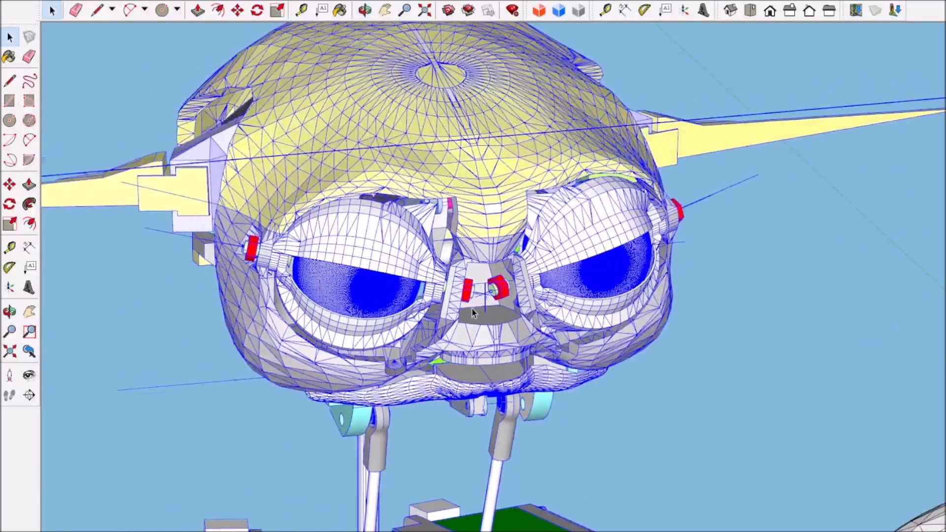
Step: Examine the eyeballs, eyelids and outer eye pivots of the yellow-capped head up close
scroll(472, 313, up, 3)
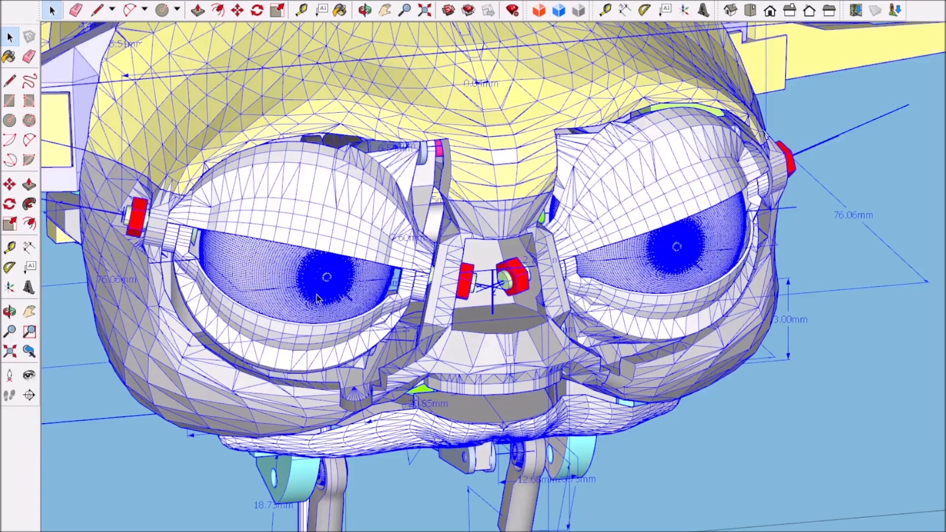
scroll(318, 291, down, 10)
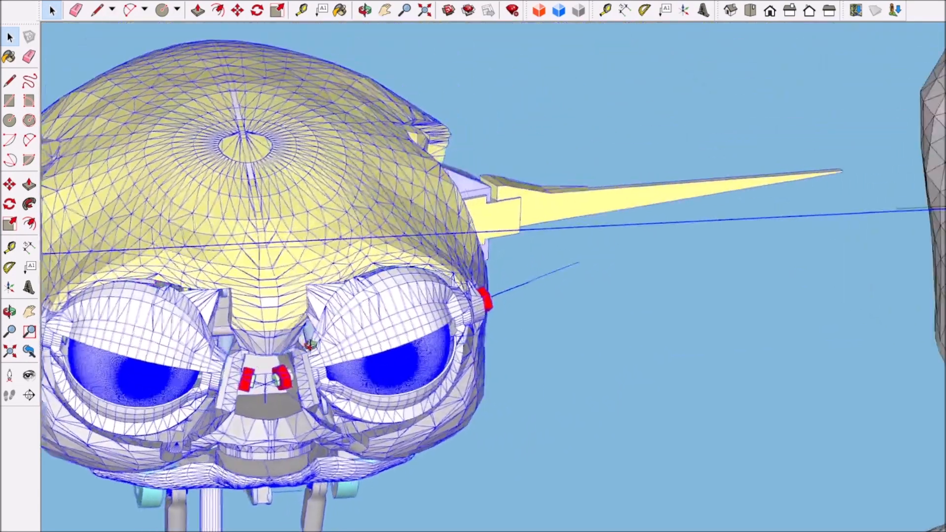
scroll(198, 361, up, 5)
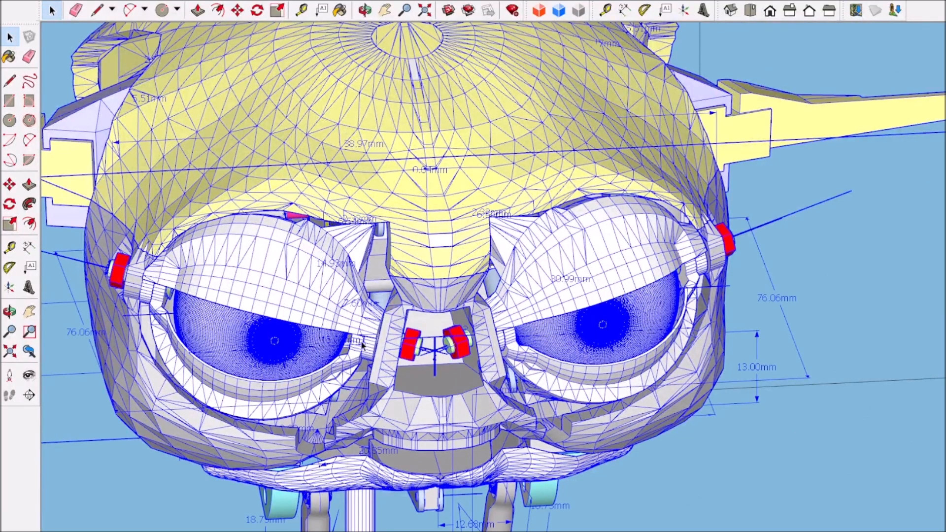
scroll(402, 350, down, 3)
scroll(555, 331, up, 5)
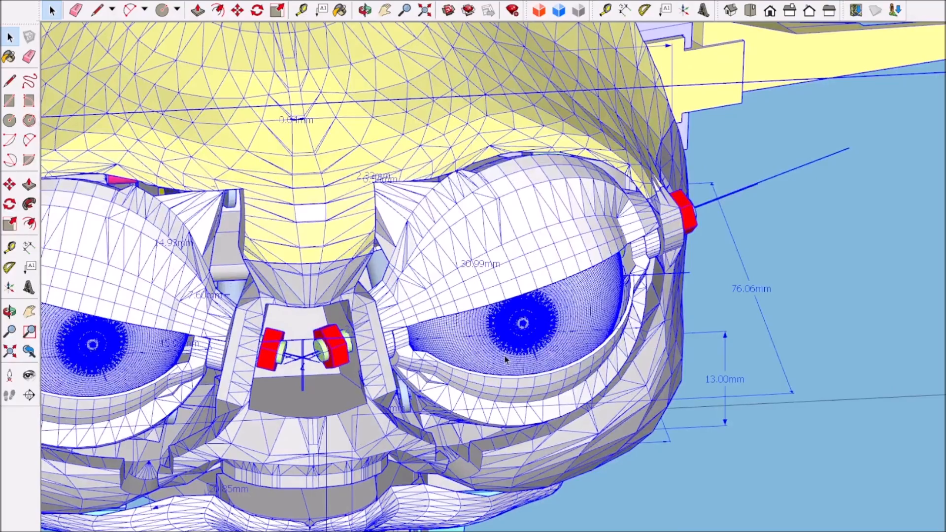
scroll(485, 379, down, 4)
middle_drag(487, 379, 564, 327)
Step: Examine the larger skull's eyes, jaw and neck on the shoulder bust from the front
scroll(447, 317, down, 3)
middle_drag(624, 375, 458, 380)
scroll(457, 375, up, 2)
scroll(458, 371, down, 3)
mouse_move(732, 409)
middle_down()
mouse_move(787, 392)
mouse_move(682, 391)
mouse_move(735, 363)
mouse_move(742, 384)
middle_up()
scroll(747, 364, up, 3)
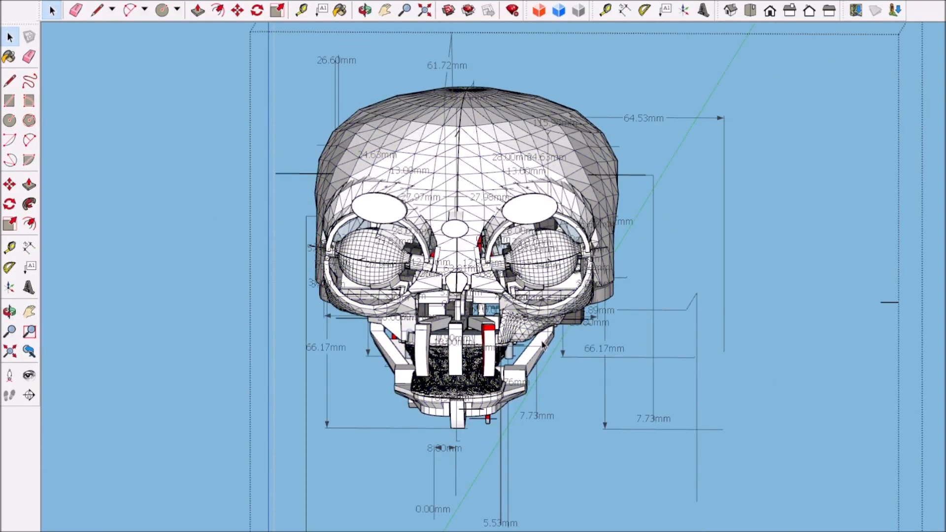
scroll(544, 347, down, 3)
scroll(544, 347, down, 2)
middle_drag(651, 363, 532, 386)
Step: Clear the selection and compare both heads with their dimensions from an angled front view
scroll(532, 385, up, 2)
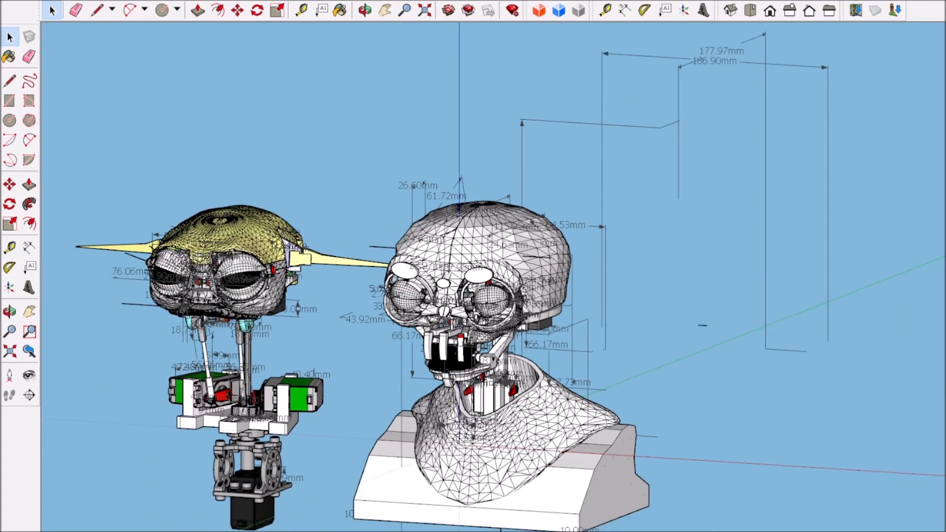
scroll(210, 333, up, 2)
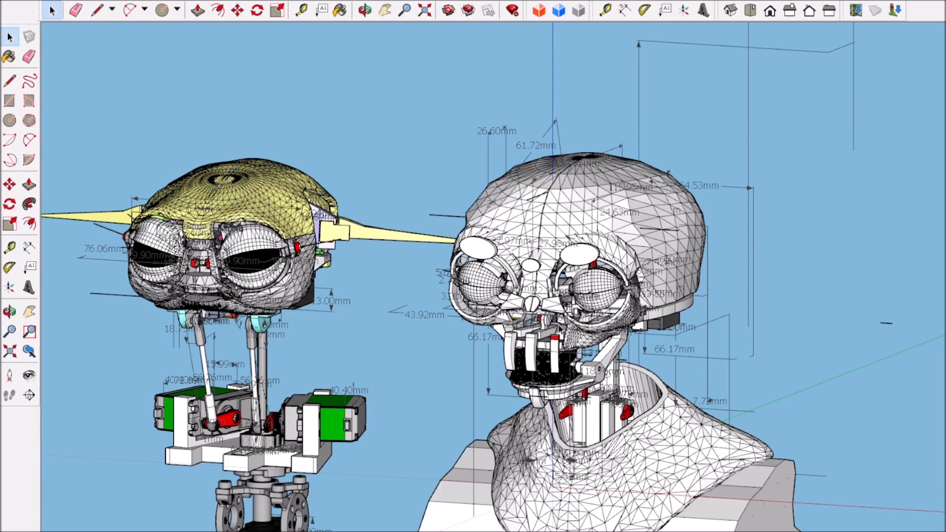
scroll(575, 272, down, 3)
middle_drag(585, 397, 615, 398)
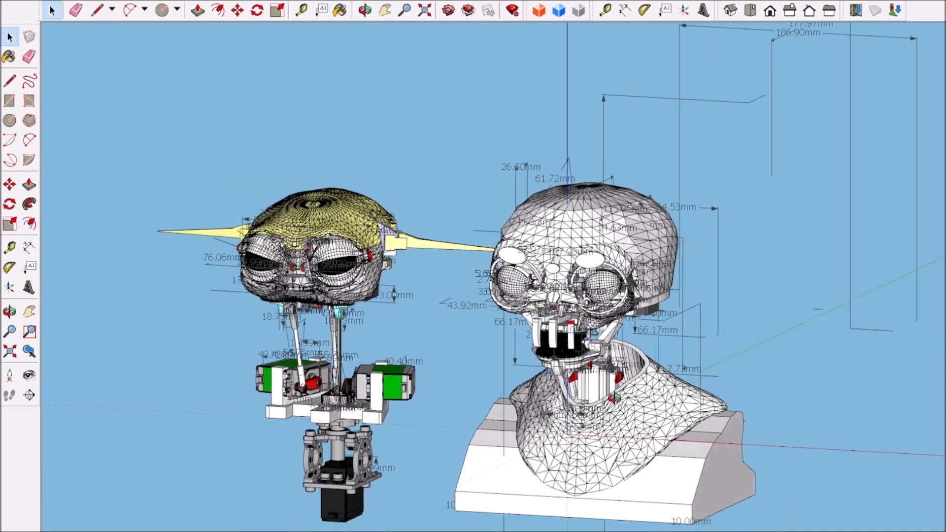
scroll(597, 392, up, 3)
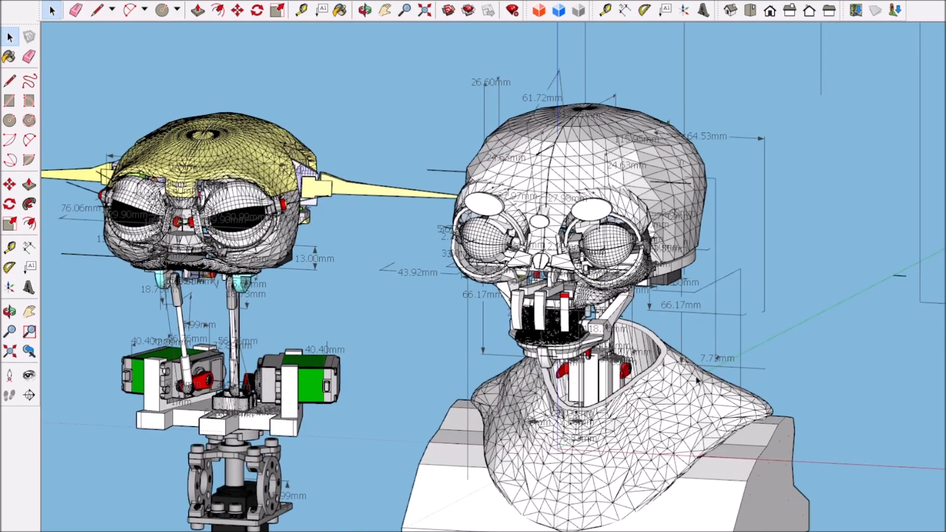
scroll(585, 321, up, 2)
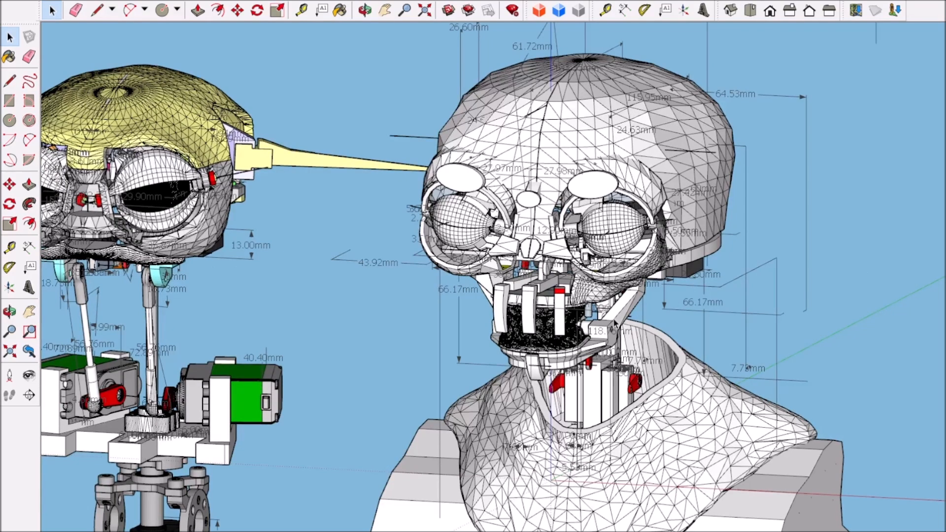
scroll(615, 318, down, 2)
scroll(615, 317, up, 2)
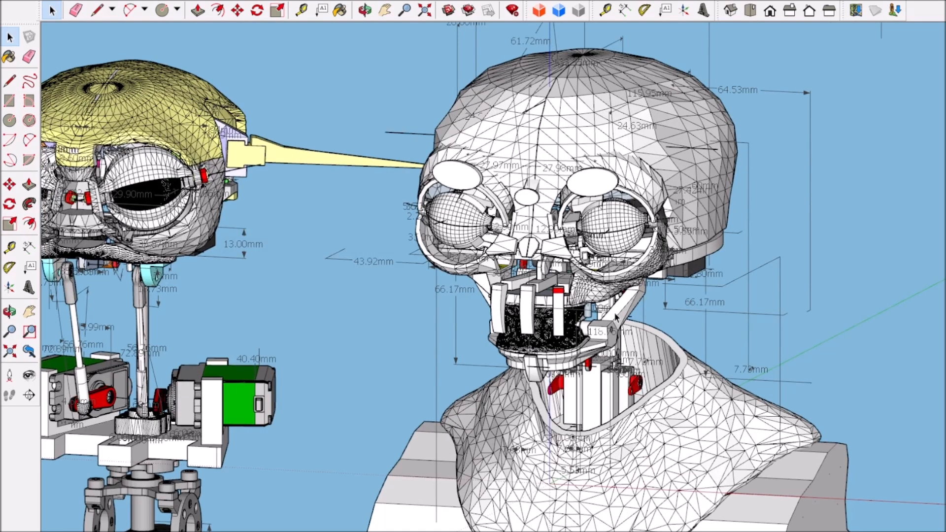
scroll(615, 318, down, 3)
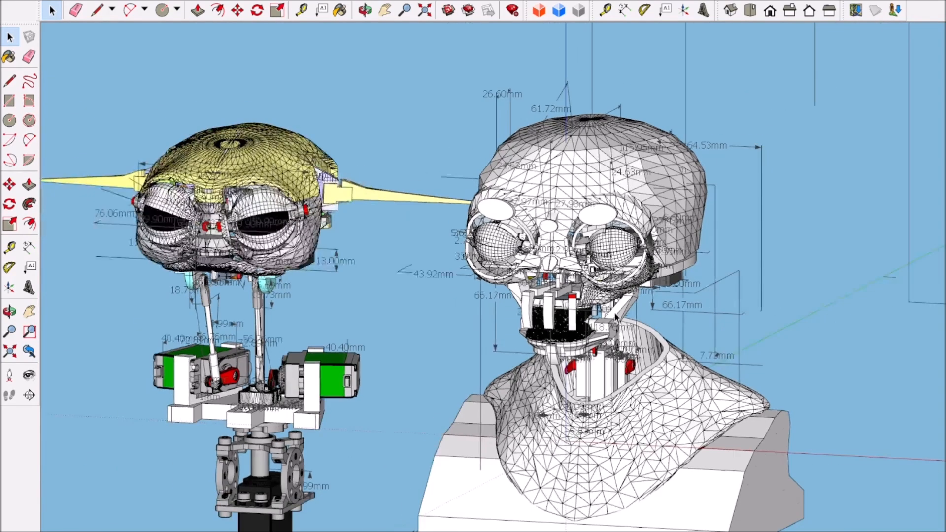
Step: Inspect the larger skull's eye mechanism, jaw linkage and neck servos up close beside the yellow-capped head
scroll(618, 321, up, 2)
scroll(620, 321, up, 1)
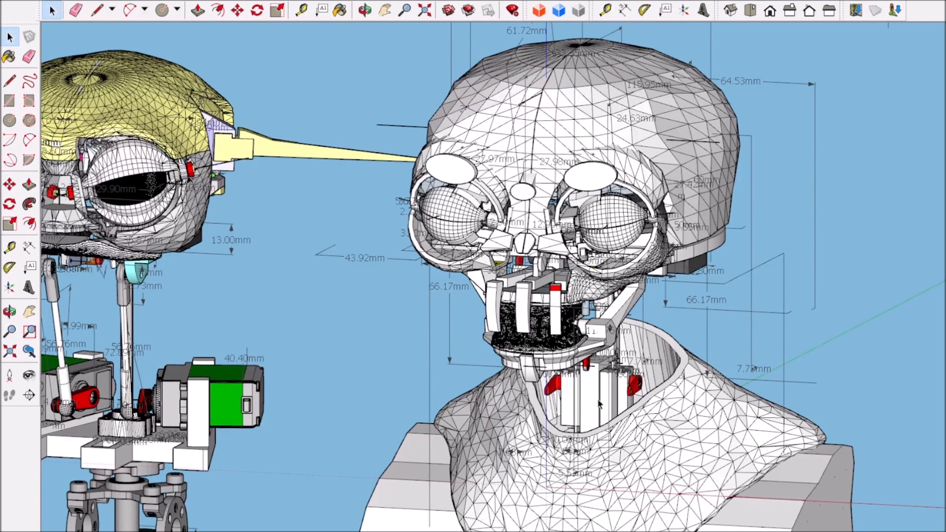
scroll(600, 404, down, 2)
scroll(604, 418, down, 1)
scroll(611, 466, up, 3)
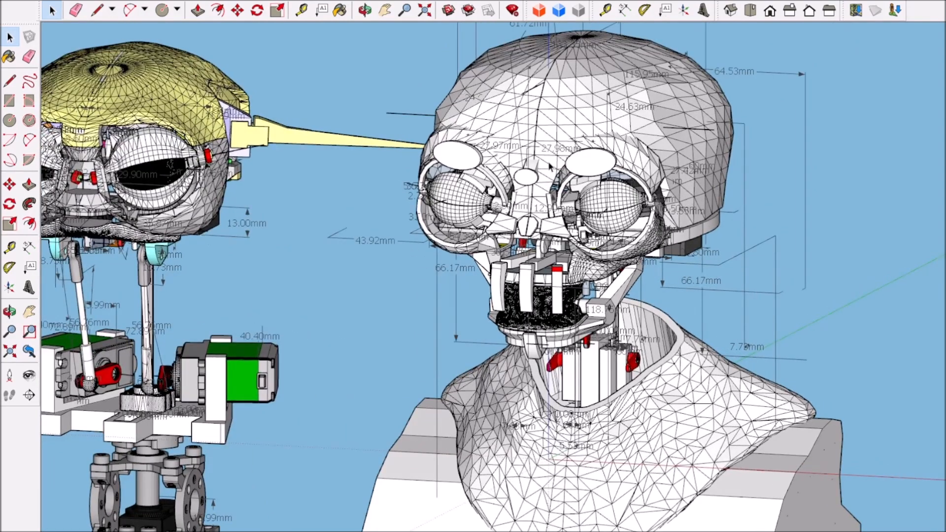
scroll(522, 165, up, 2)
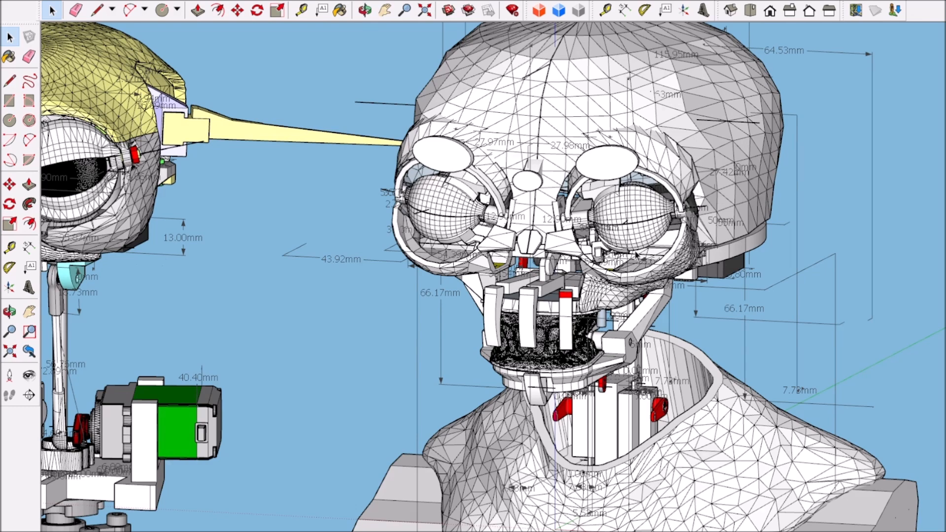
scroll(633, 234, down, 3)
scroll(632, 232, up, 3)
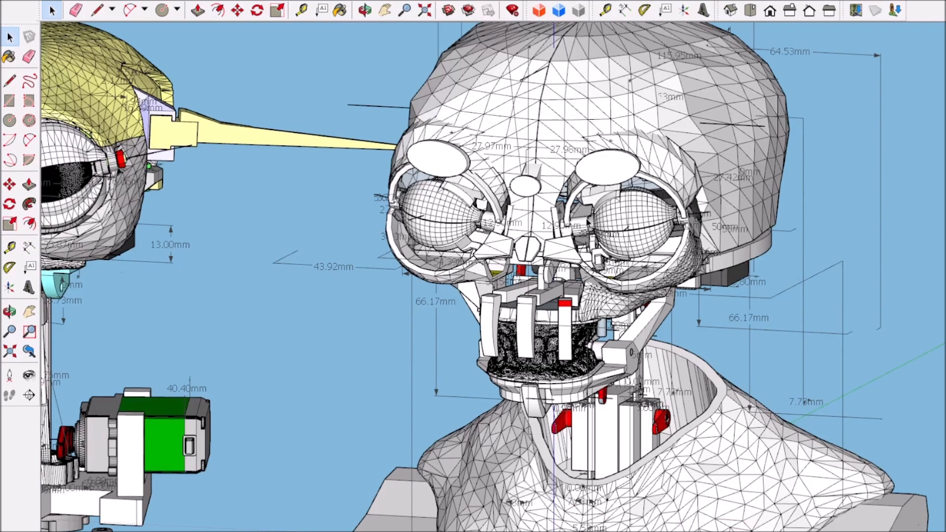
scroll(621, 288, down, 2)
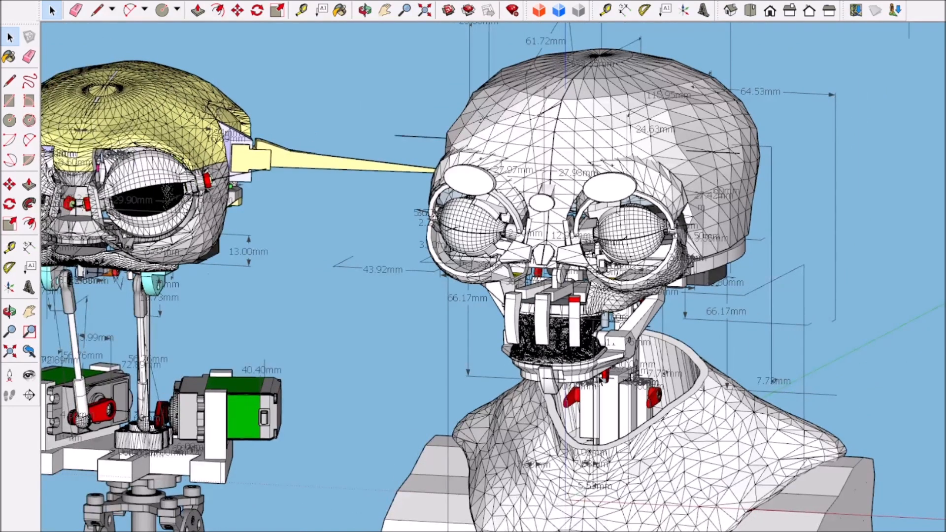
scroll(601, 378, up, 1)
scroll(583, 261, down, 2)
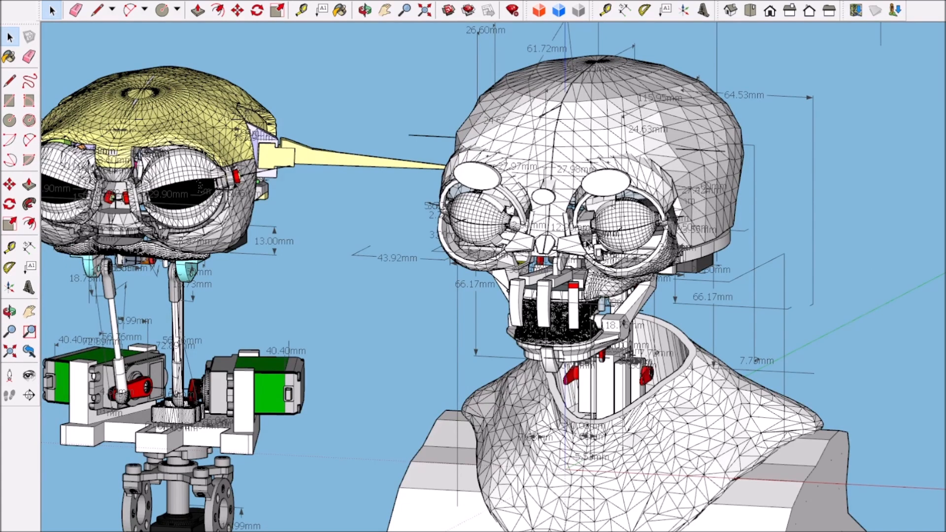
scroll(579, 270, up, 1)
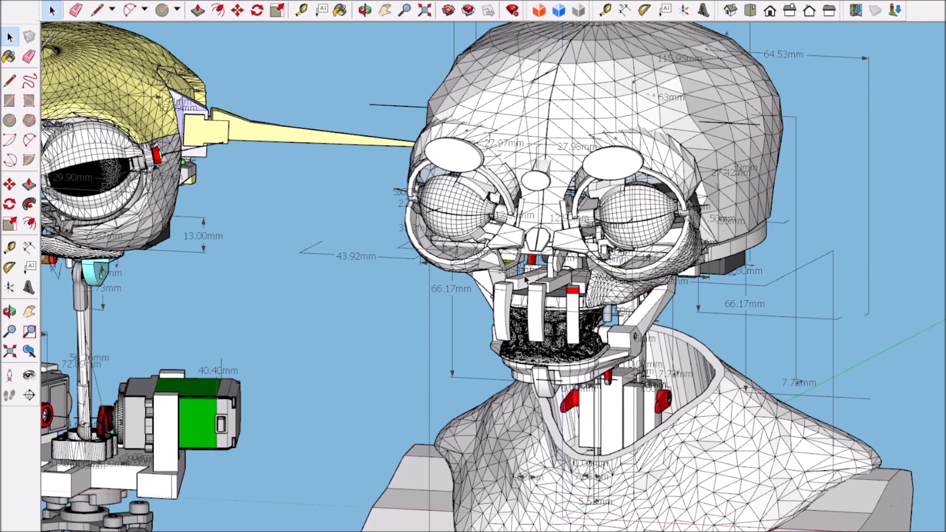
scroll(526, 279, down, 2)
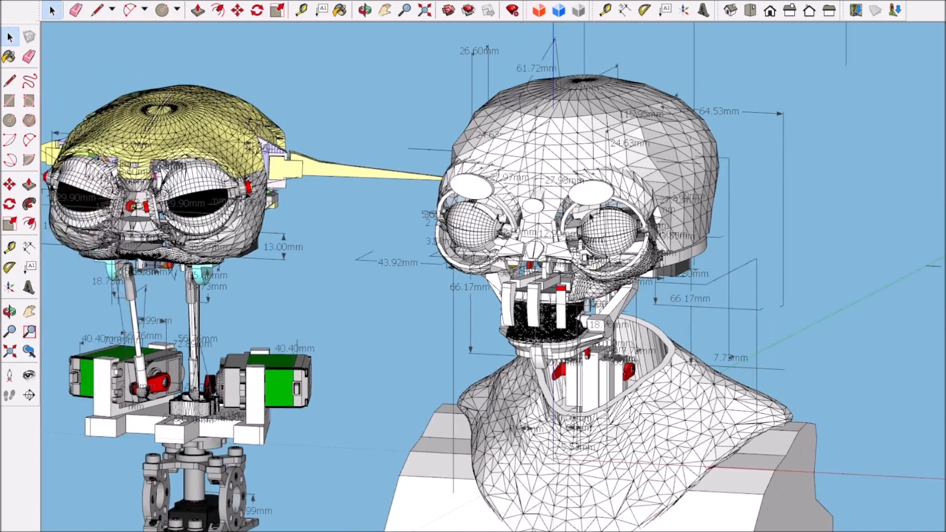